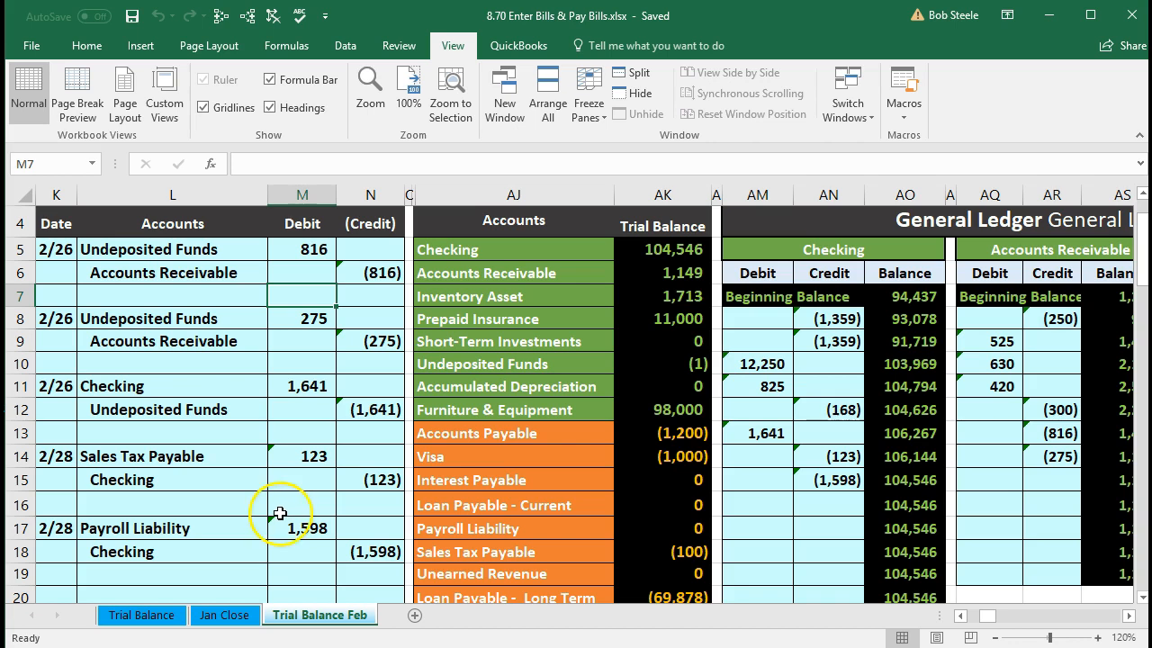
- Enter the date 2/28 in K20 to start a new journal entry
left_click(106, 566)
scroll(107, 565, "down", 1)
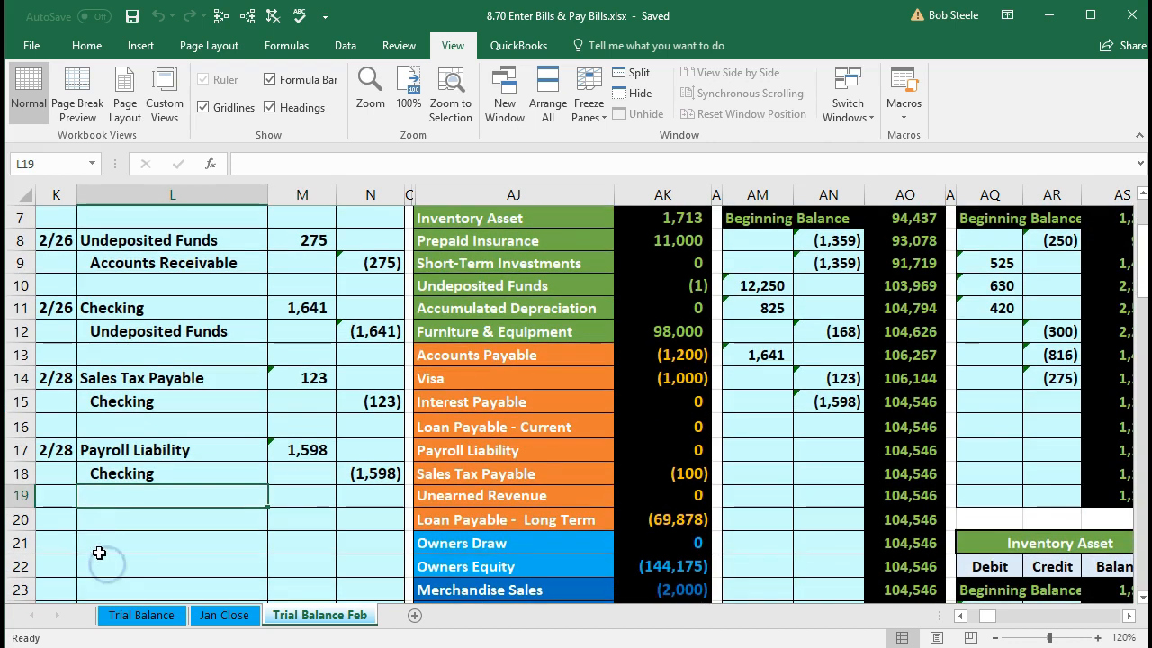
left_click(57, 520)
scroll(57, 519, "down", 1)
scroll(97, 515, "down", 1)
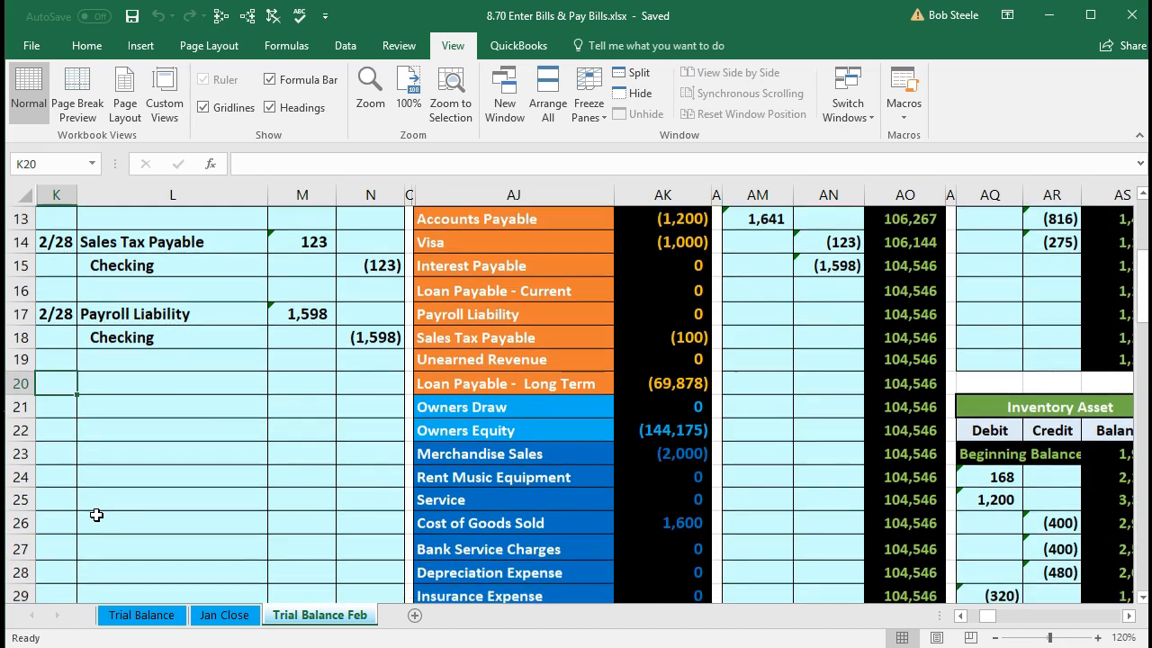
type("2")
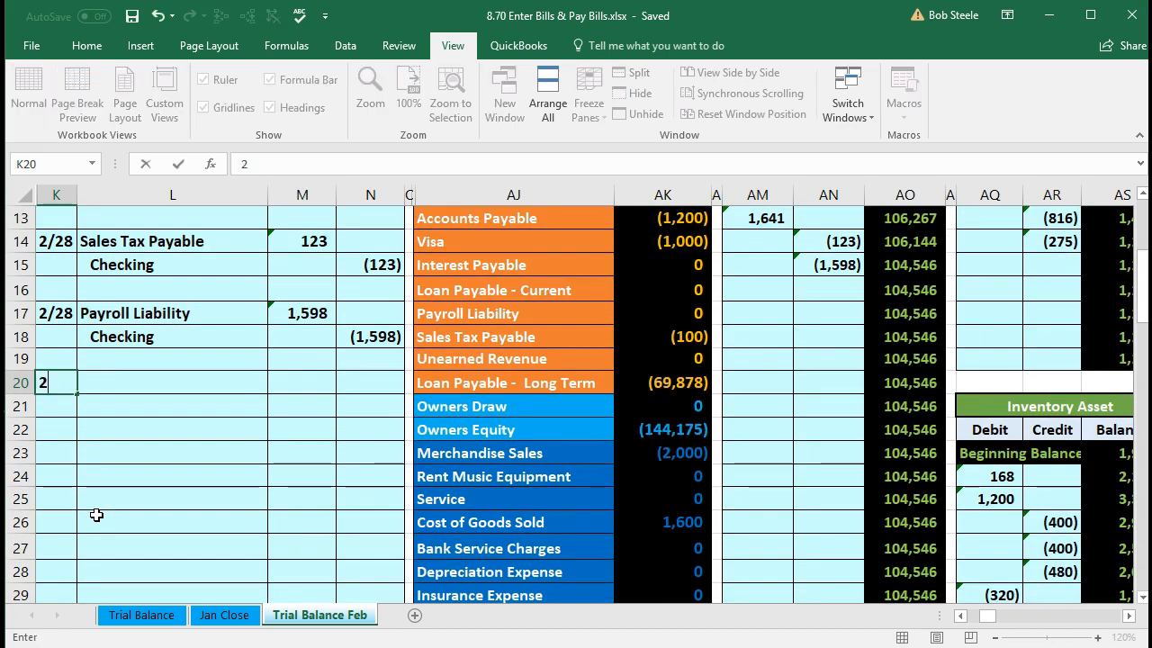
type("/28")
key("Return")
- Scan the trial balance past Checking and Accounts Payable to locate Telephone Expense
scroll(96, 514, "down", 1)
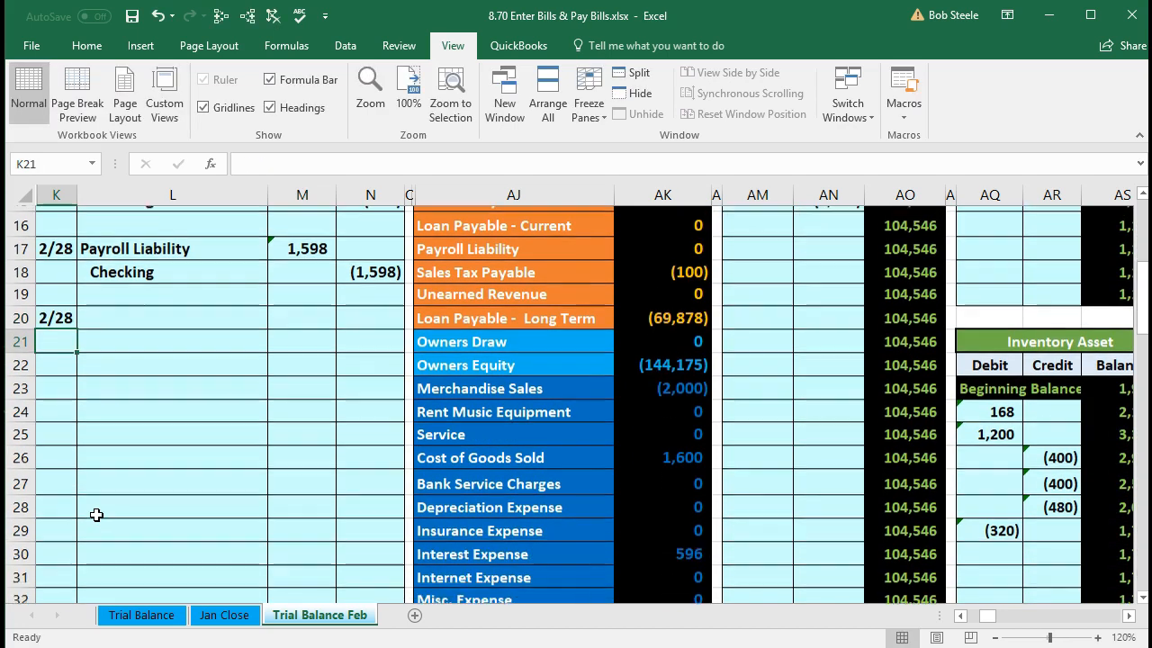
scroll(218, 527, "up", 4)
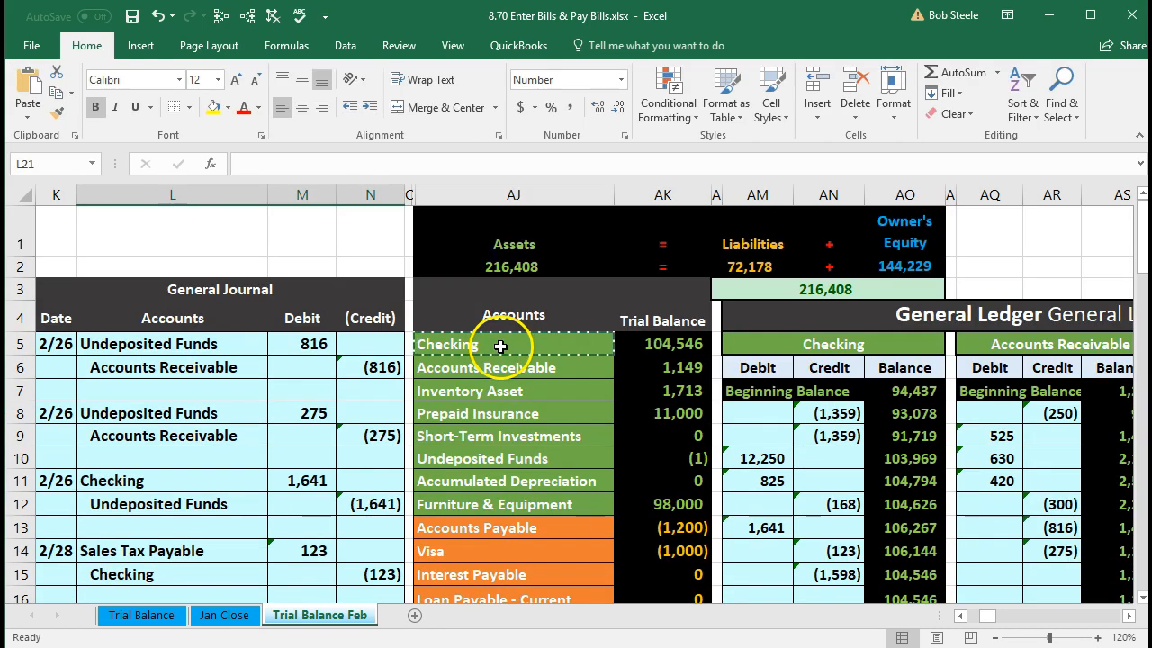
left_click_drag(500, 346, 634, 350)
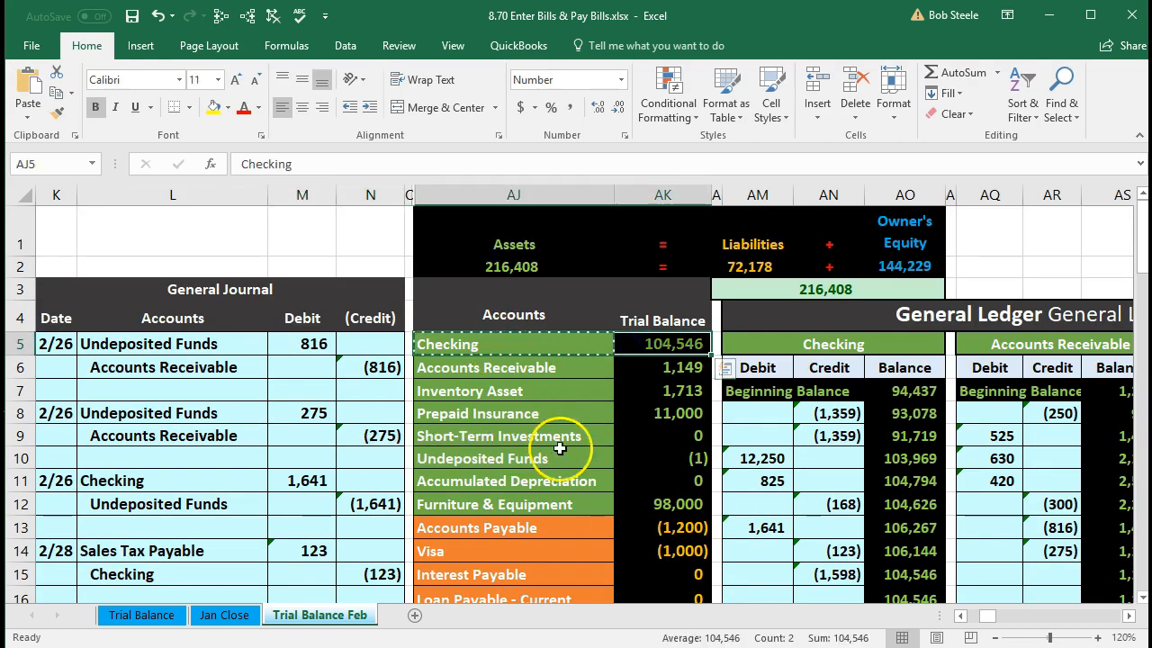
scroll(536, 472, "down", 1)
left_click_drag(511, 439, 635, 433)
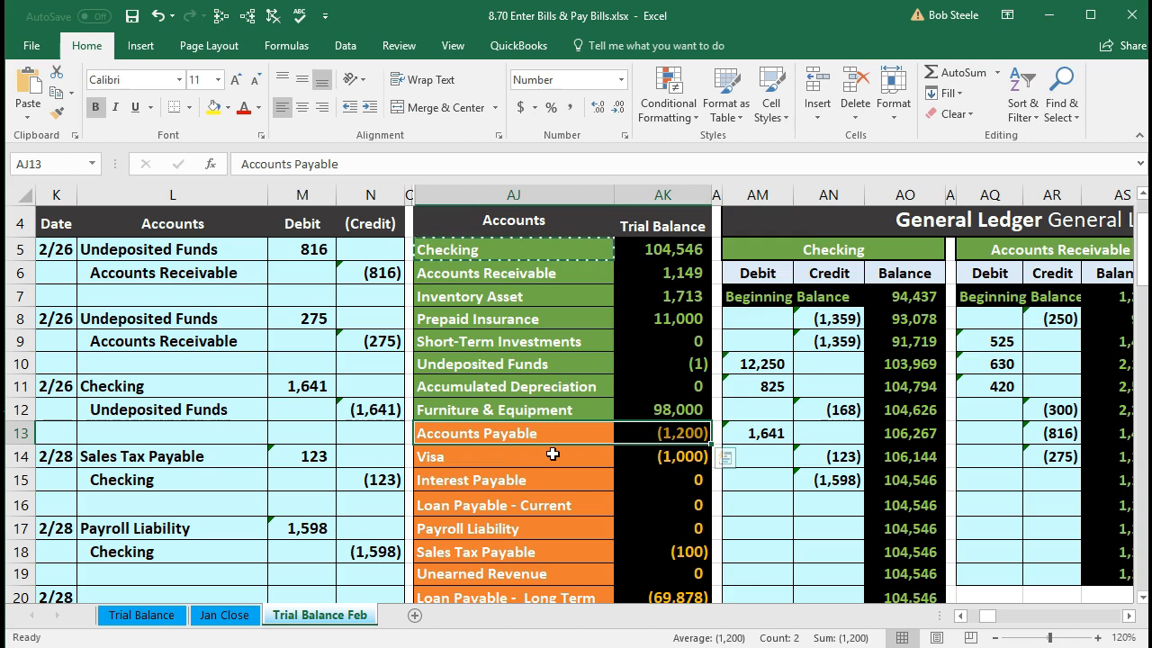
scroll(552, 454, "down", 1)
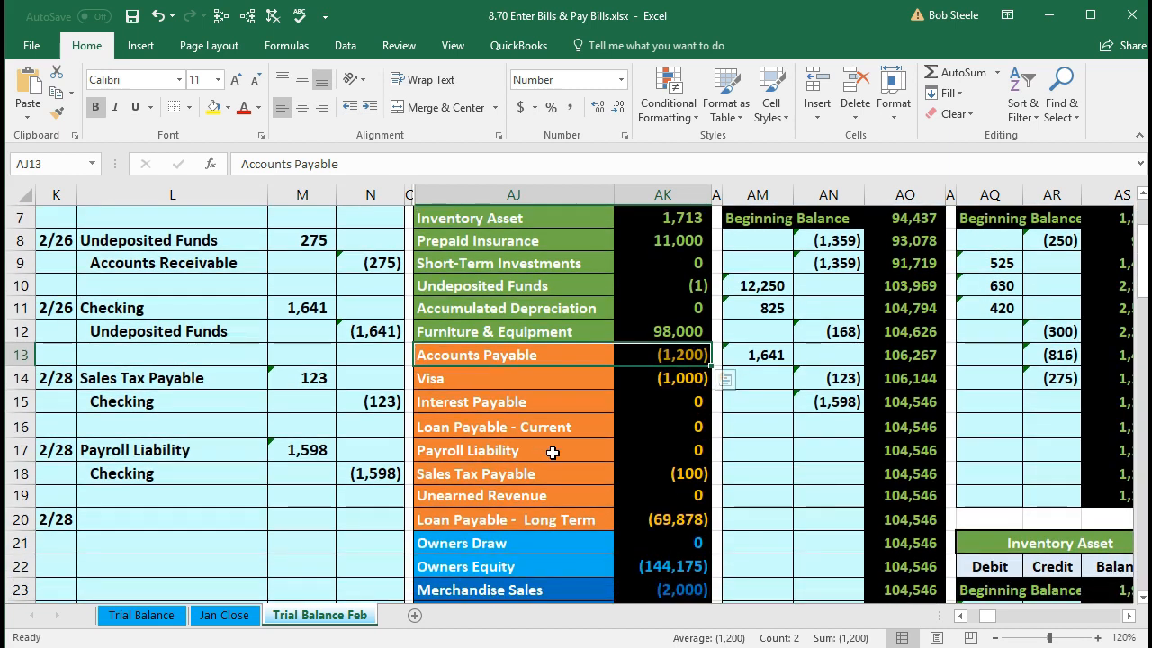
left_click(551, 403)
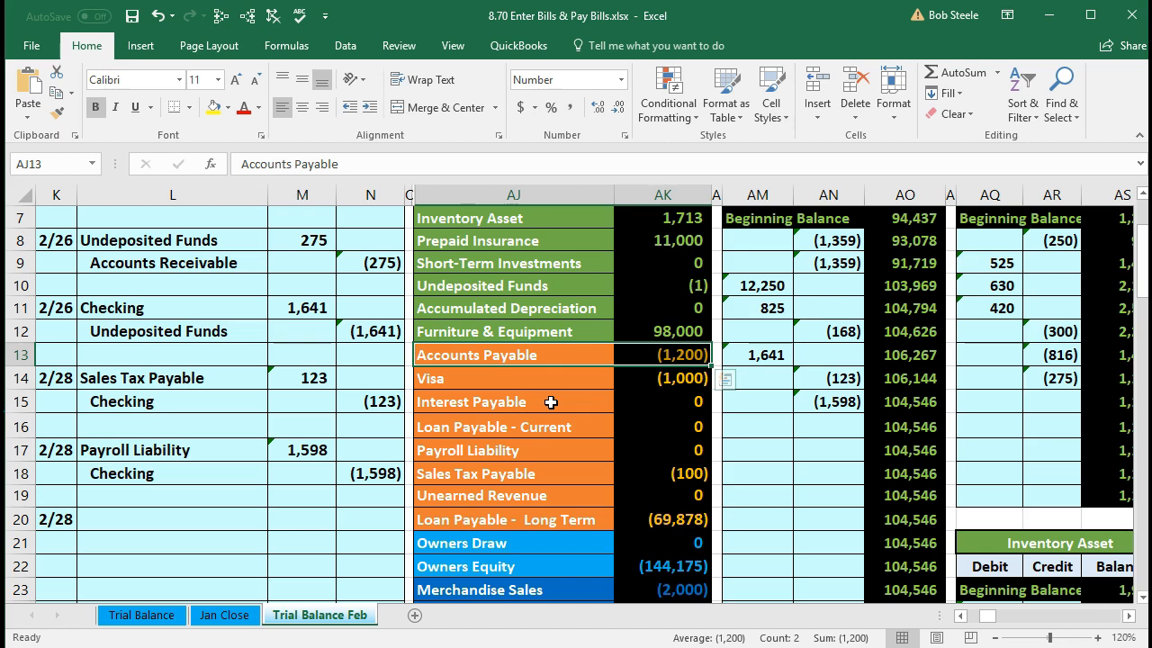
scroll(551, 402, "down", 1)
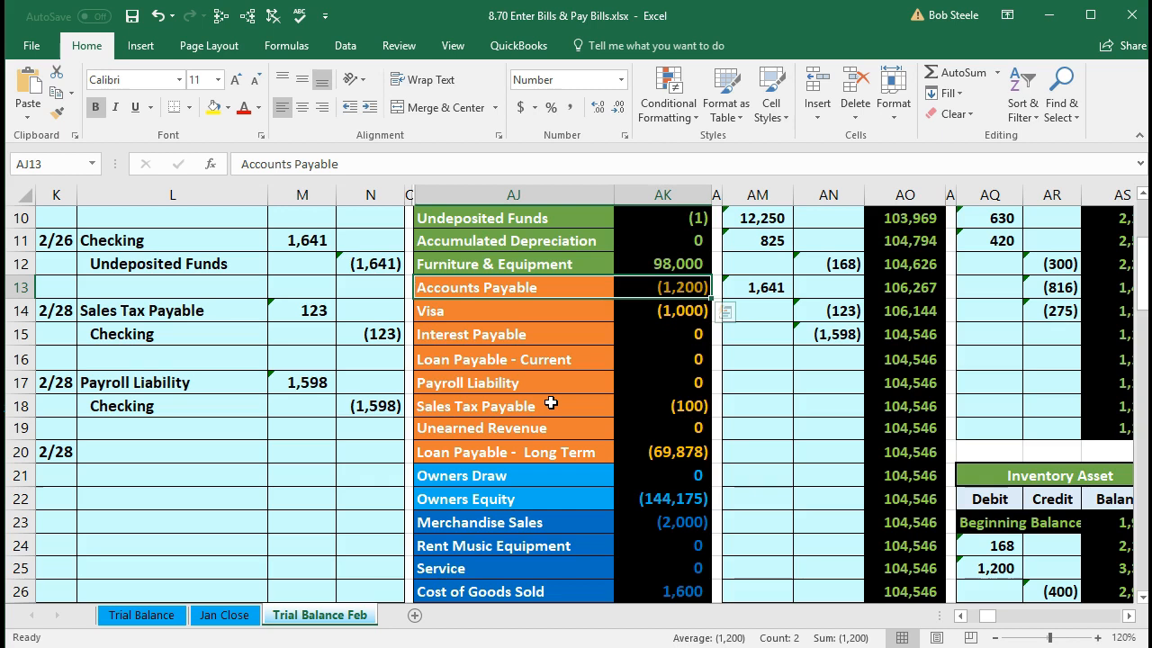
scroll(551, 403, "down", 1)
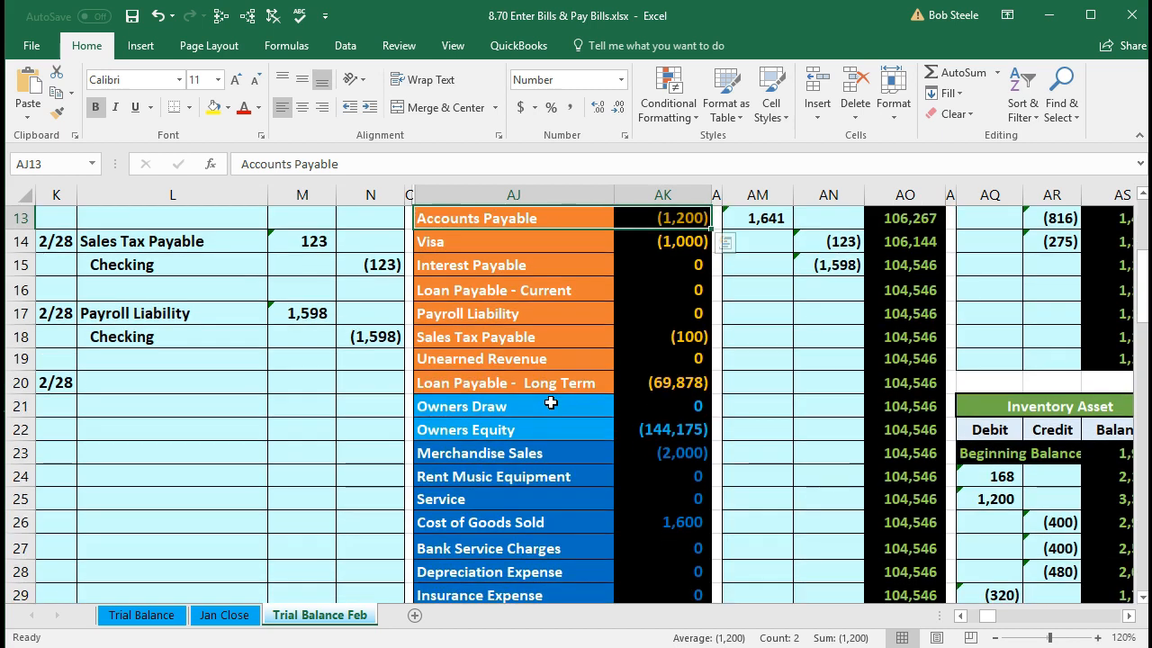
scroll(551, 402, "down", 3)
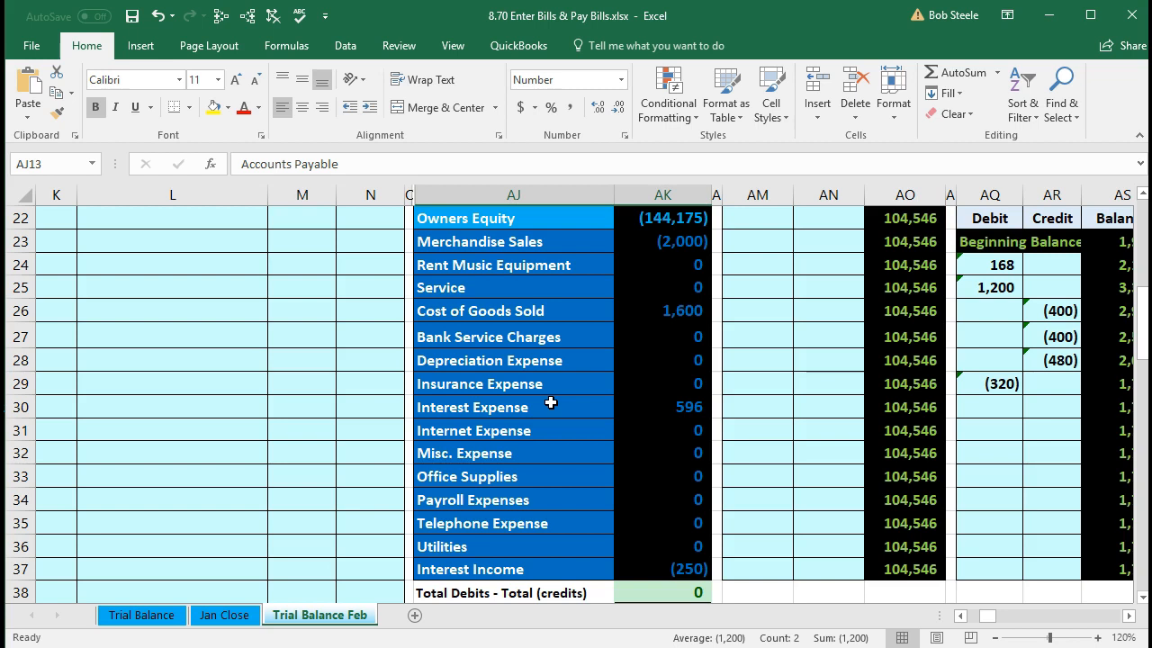
left_click(517, 520)
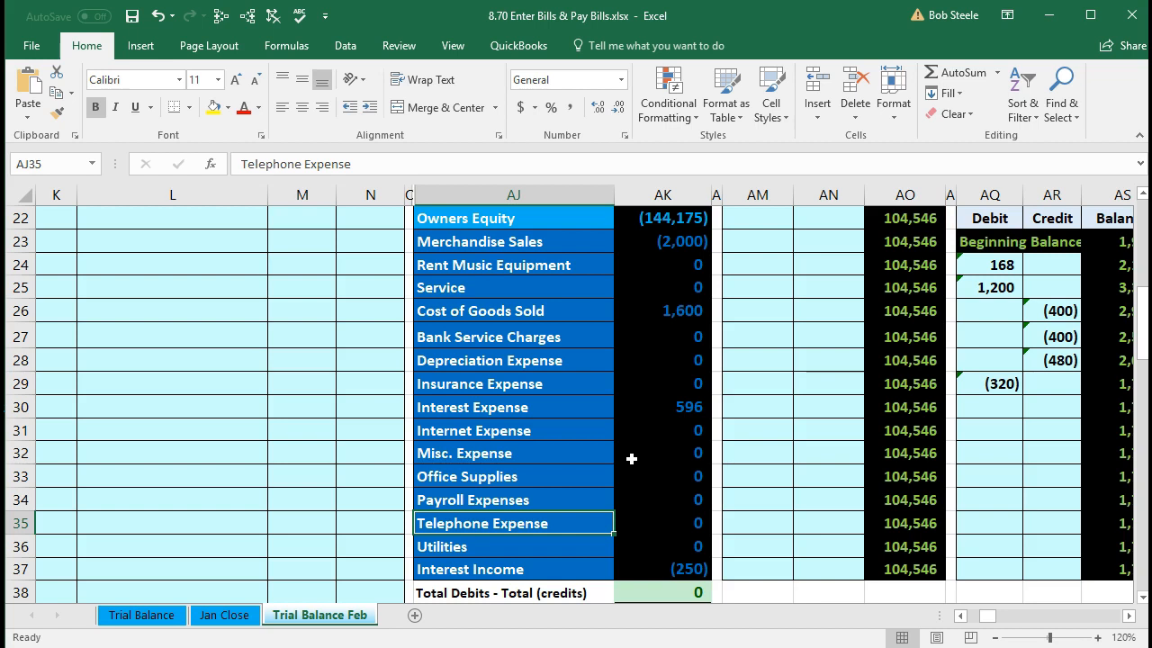
- Paste Telephone Expense as a value into L20 and debit it 365 in M20
left_click(576, 517)
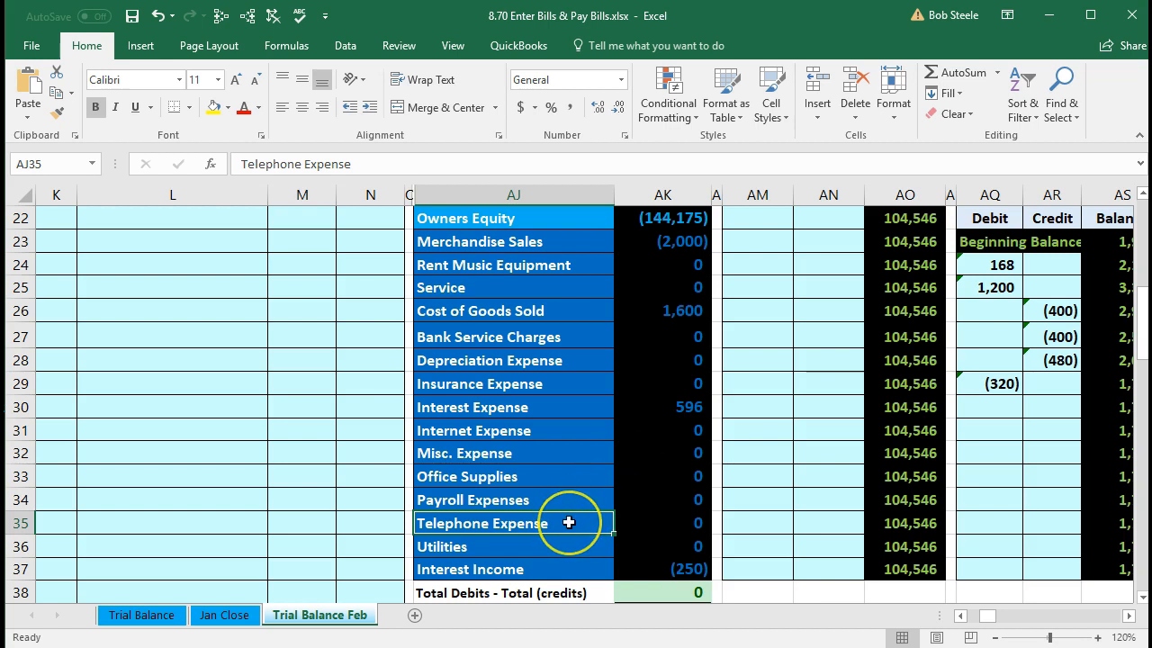
right_click(569, 523)
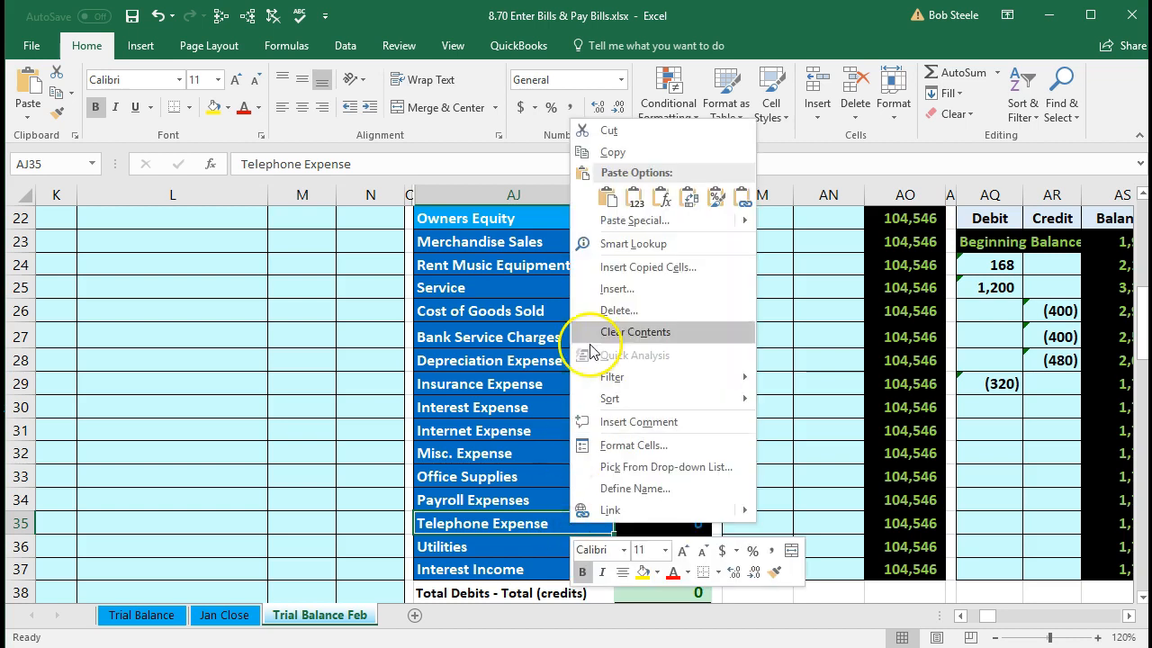
left_click(610, 152)
scroll(288, 418, "up", 4)
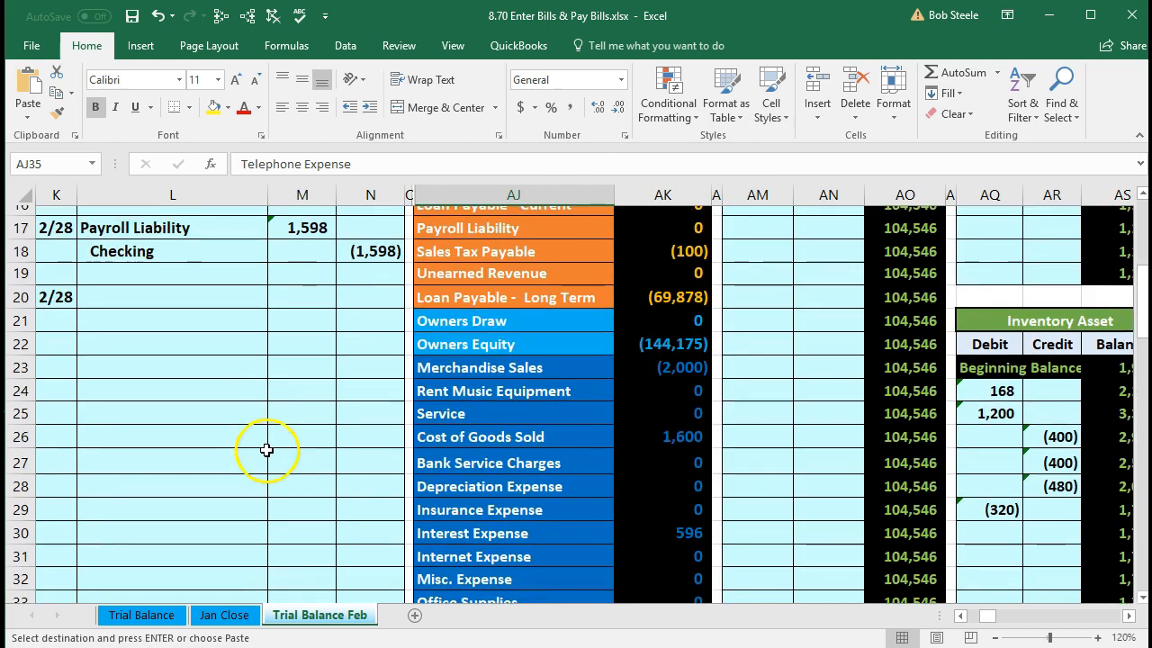
left_click(121, 453)
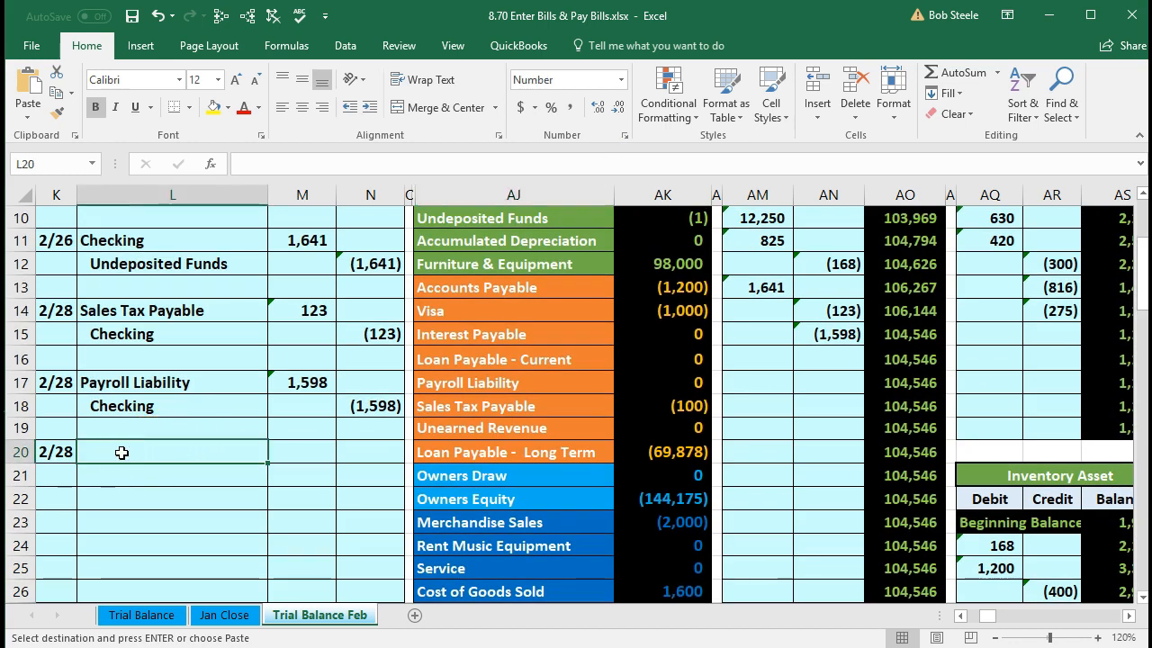
right_click(121, 453)
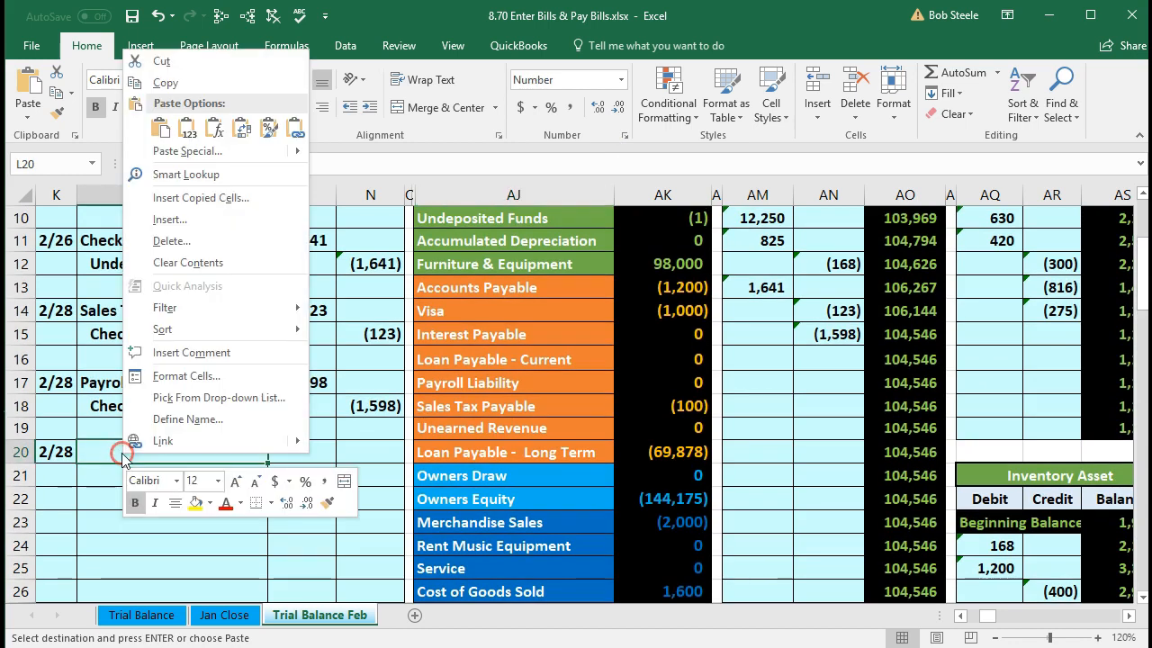
left_click(186, 131)
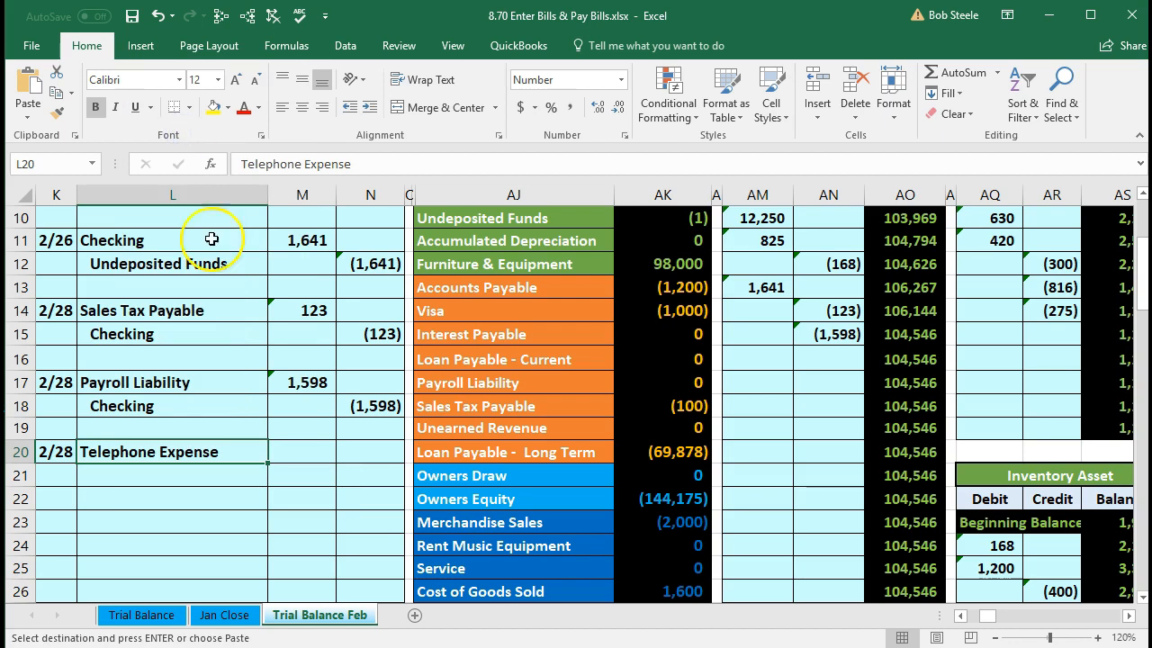
left_click(300, 450)
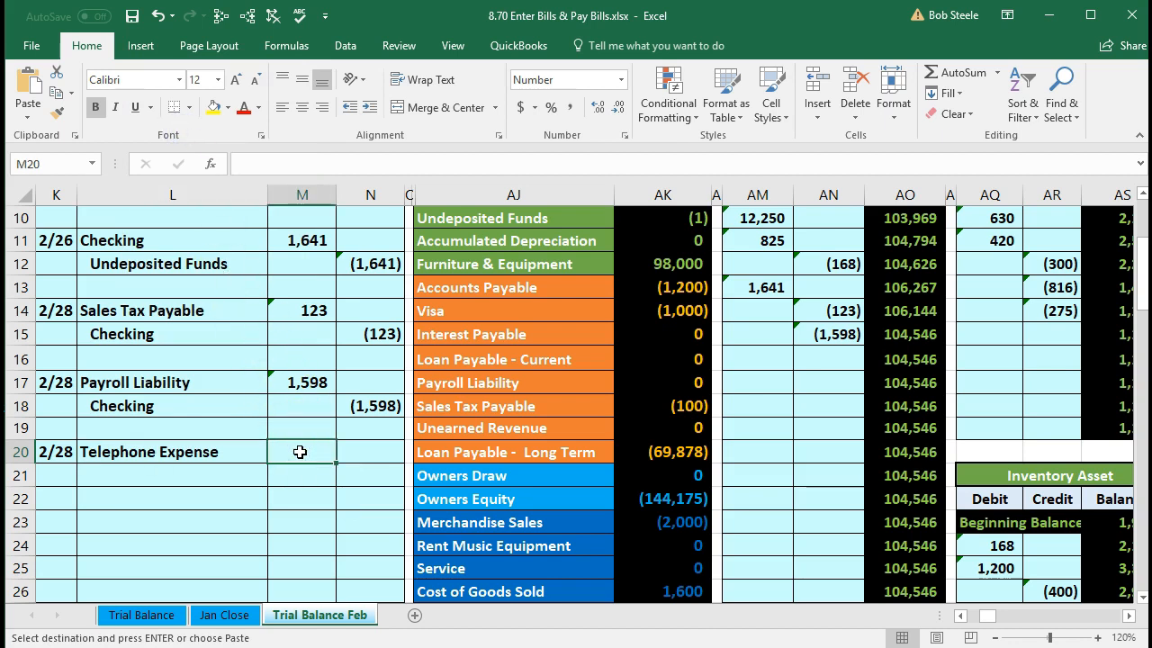
type("365")
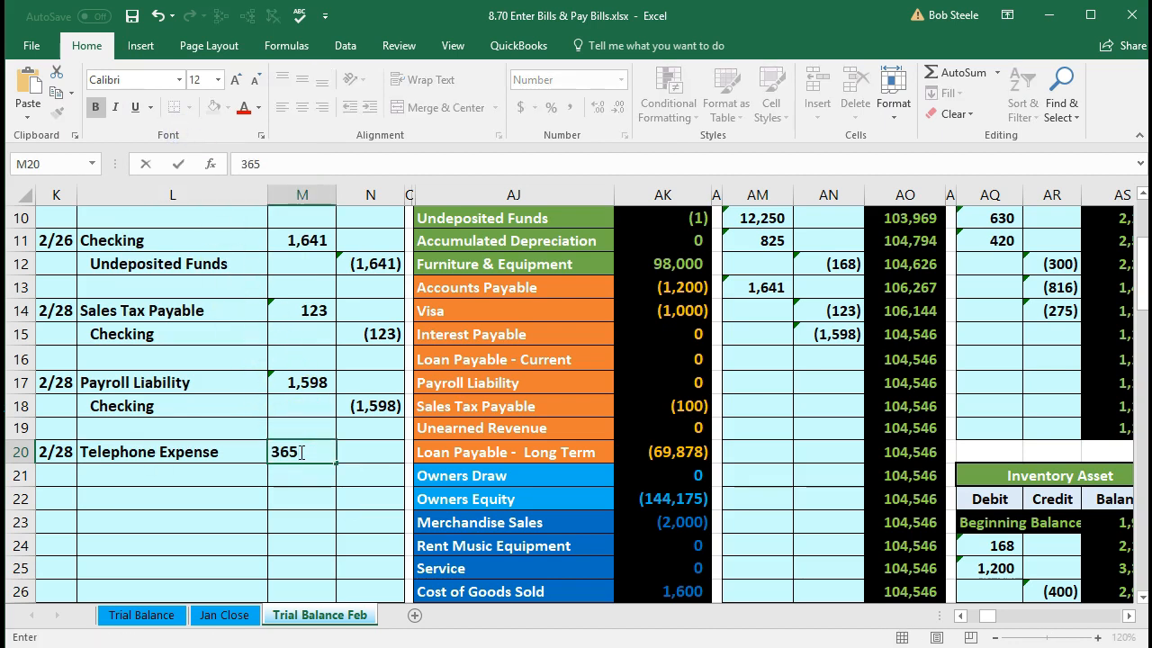
key("Return")
- Enter =-M20 in N21 to create the linked (365) credit
key("Right")
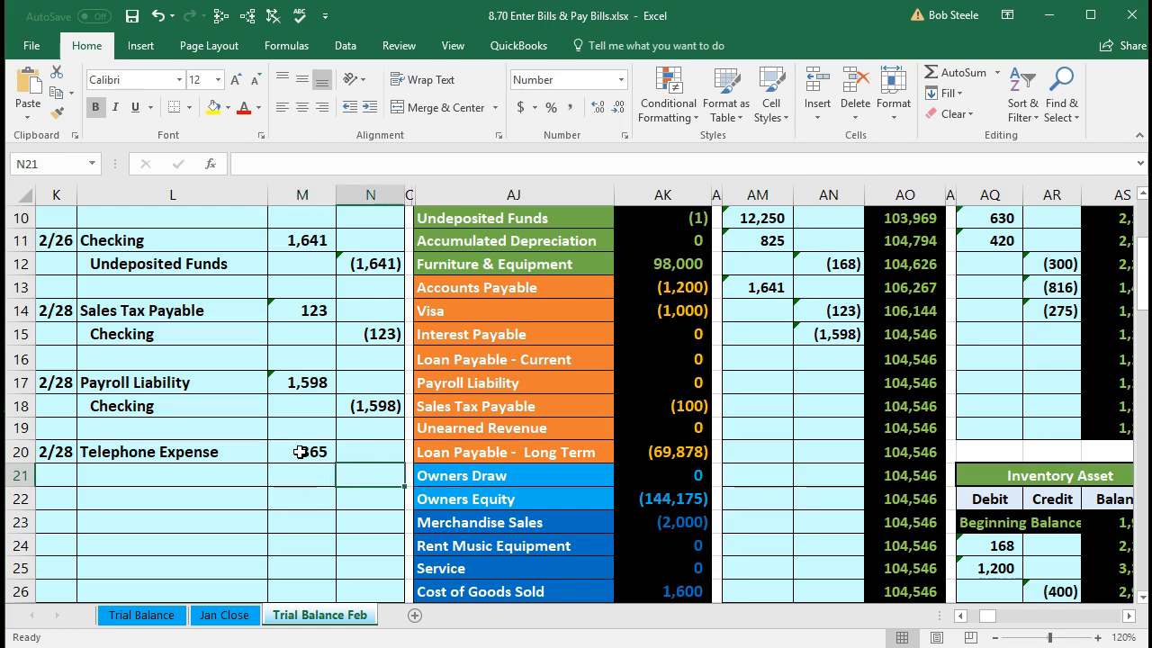
type("=-")
key("Left")
key("Up")
key("Return")
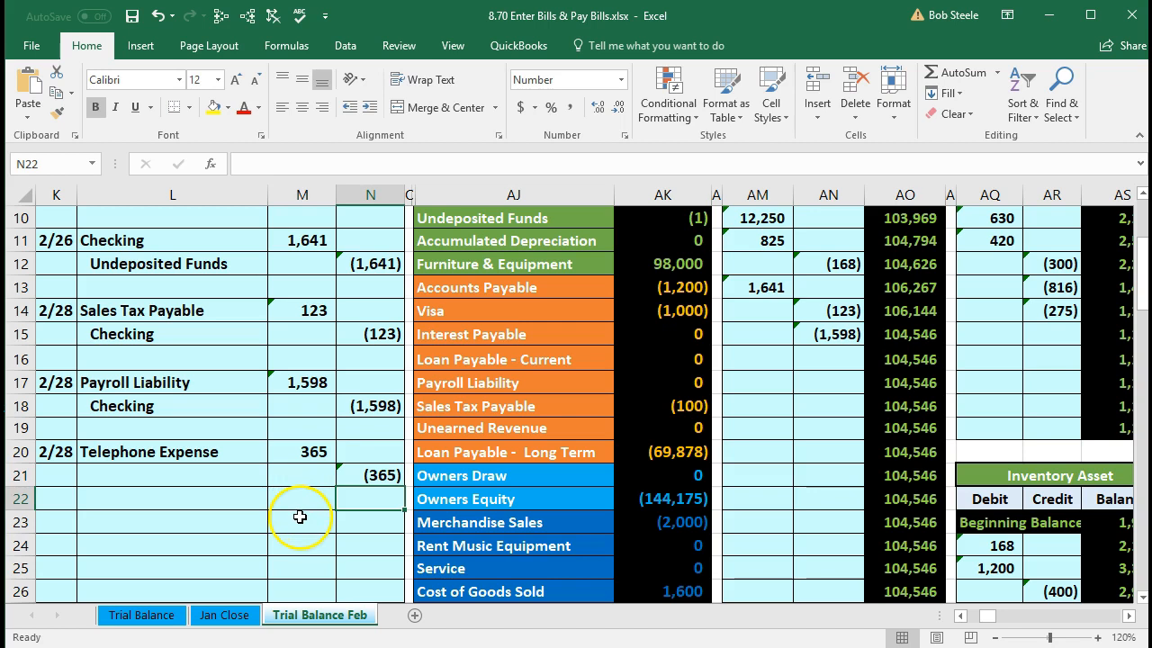
left_click(341, 478)
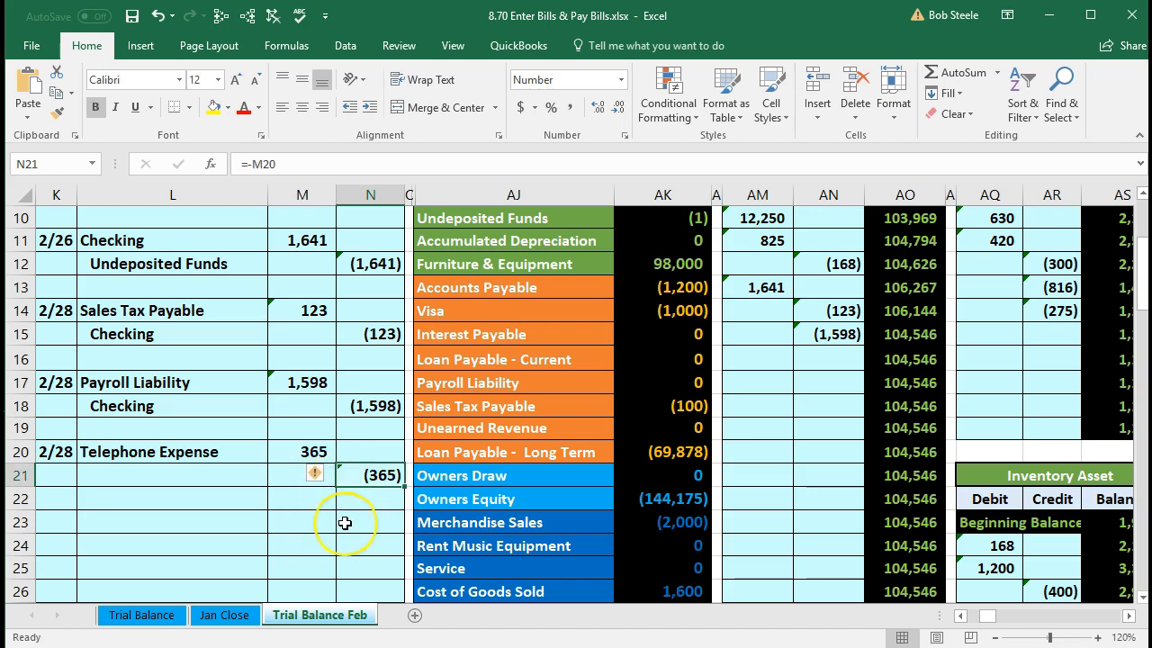
scroll(344, 523, "up", 3)
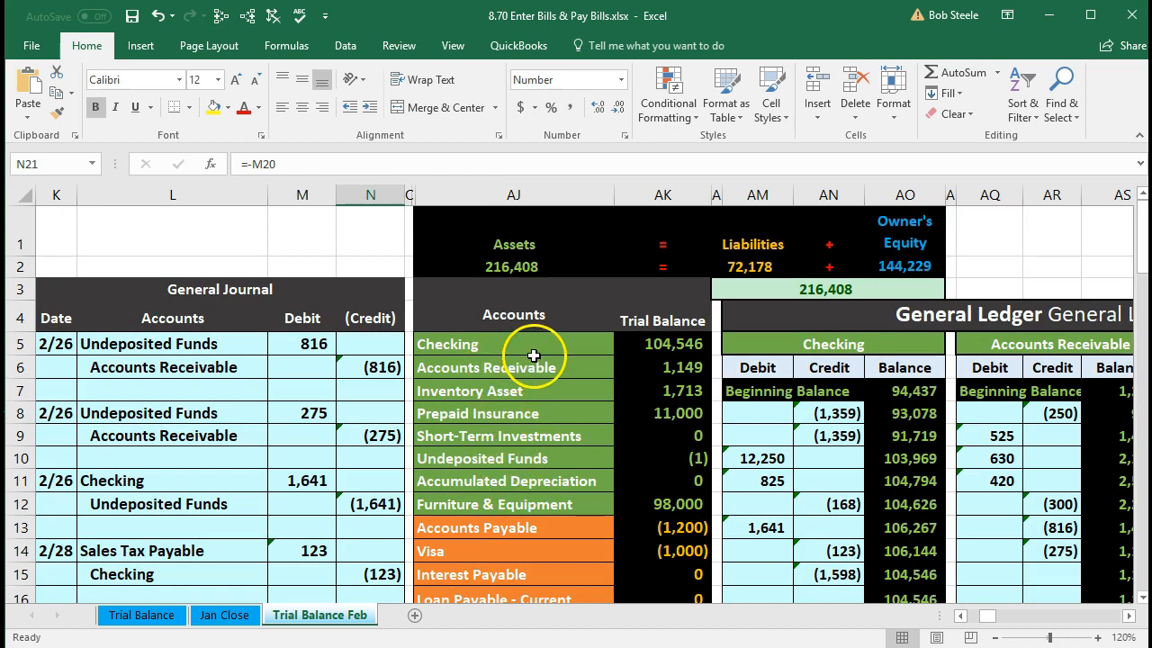
- Copy the Accounts Payable name from the trial balance, paste it as a value into L21, and review L20:N21
scroll(535, 365, "down", 1)
left_click(537, 436)
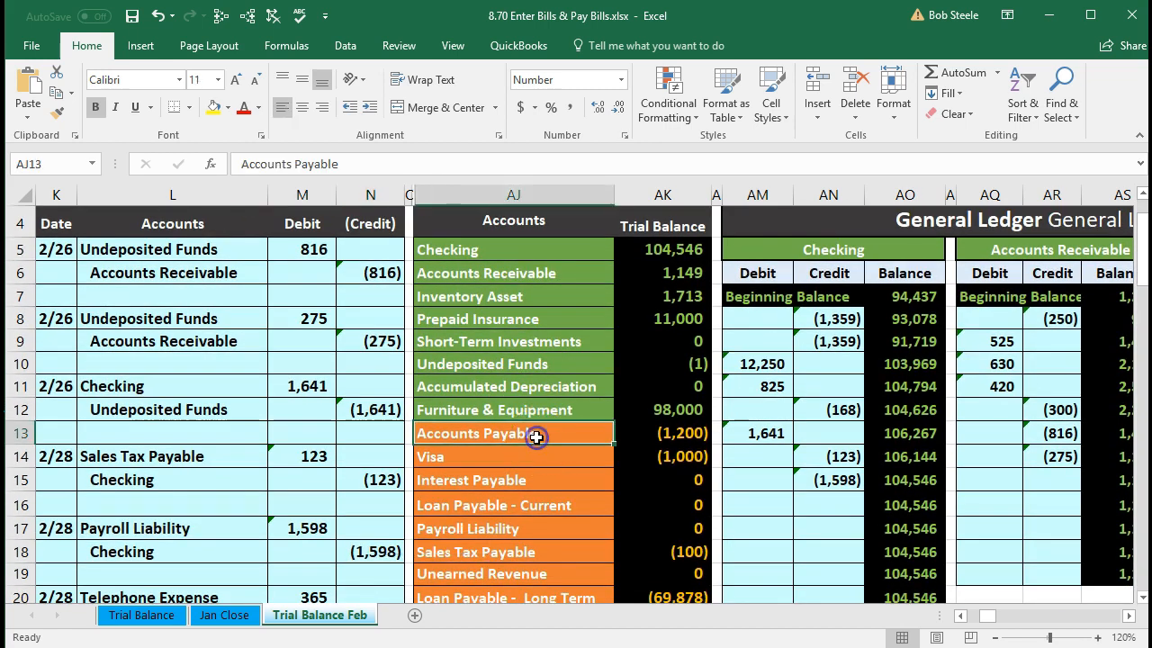
scroll(536, 437, "down", 1)
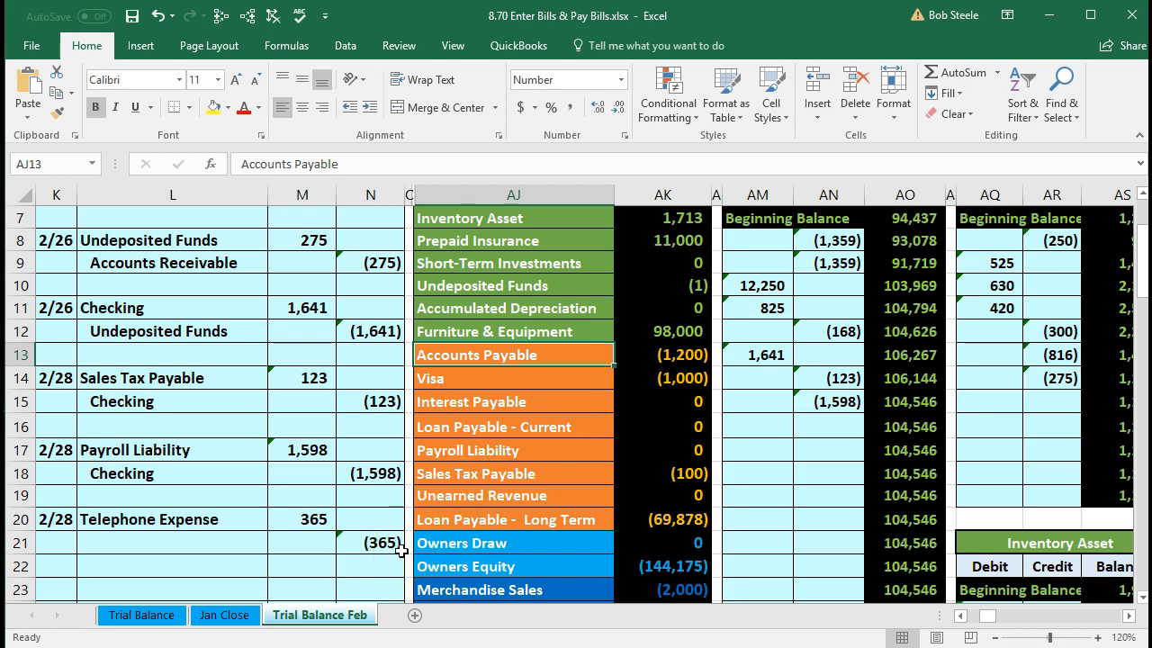
left_click(627, 356)
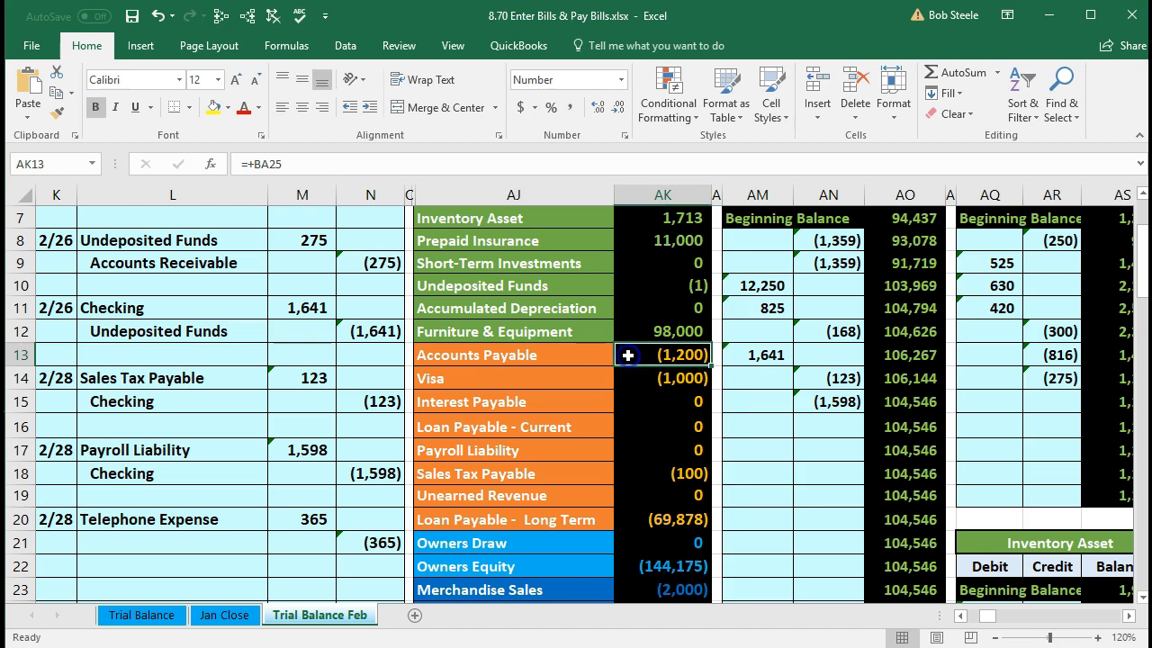
left_click(571, 351)
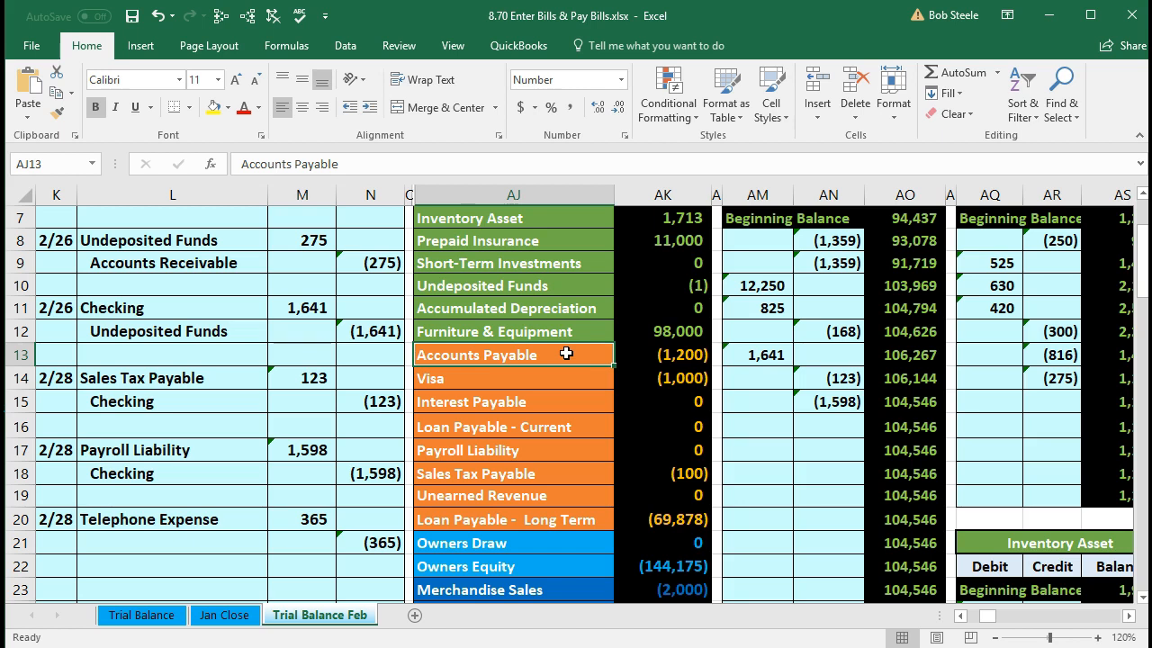
right_click(567, 355)
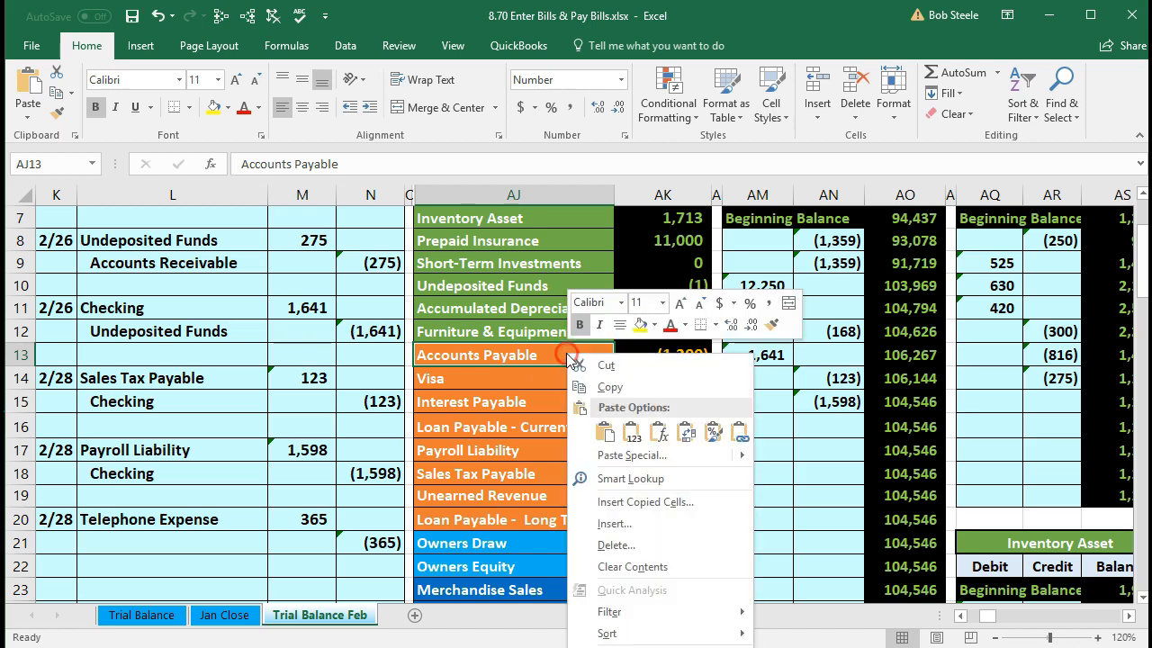
left_click(591, 388)
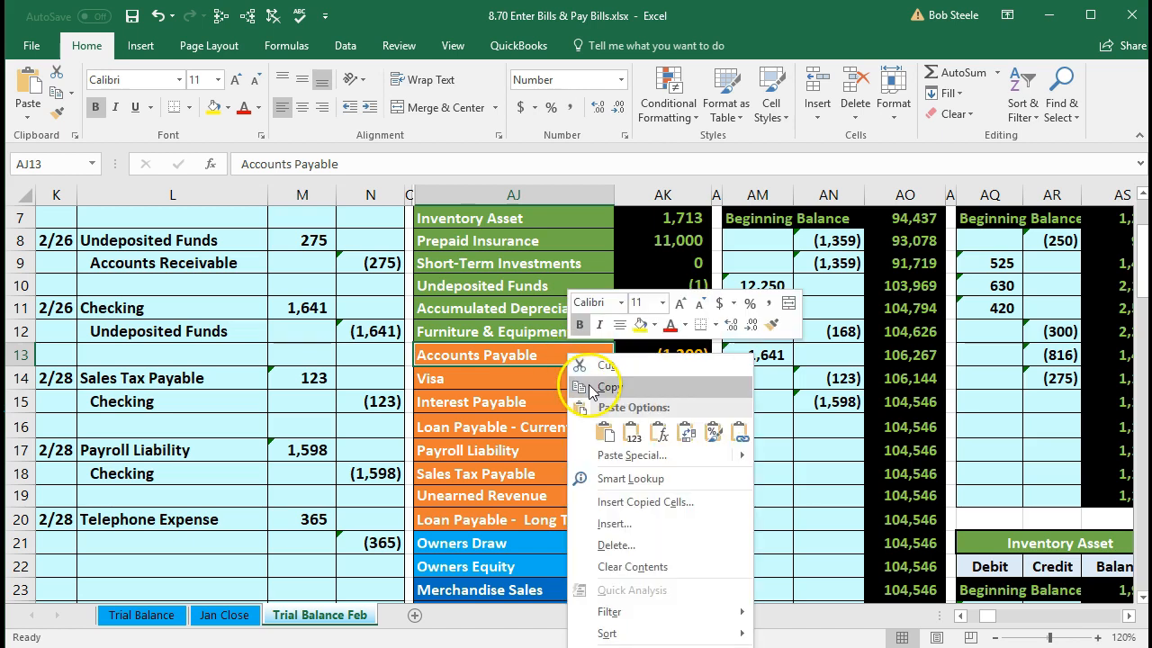
left_click(200, 536)
right_click(200, 537)
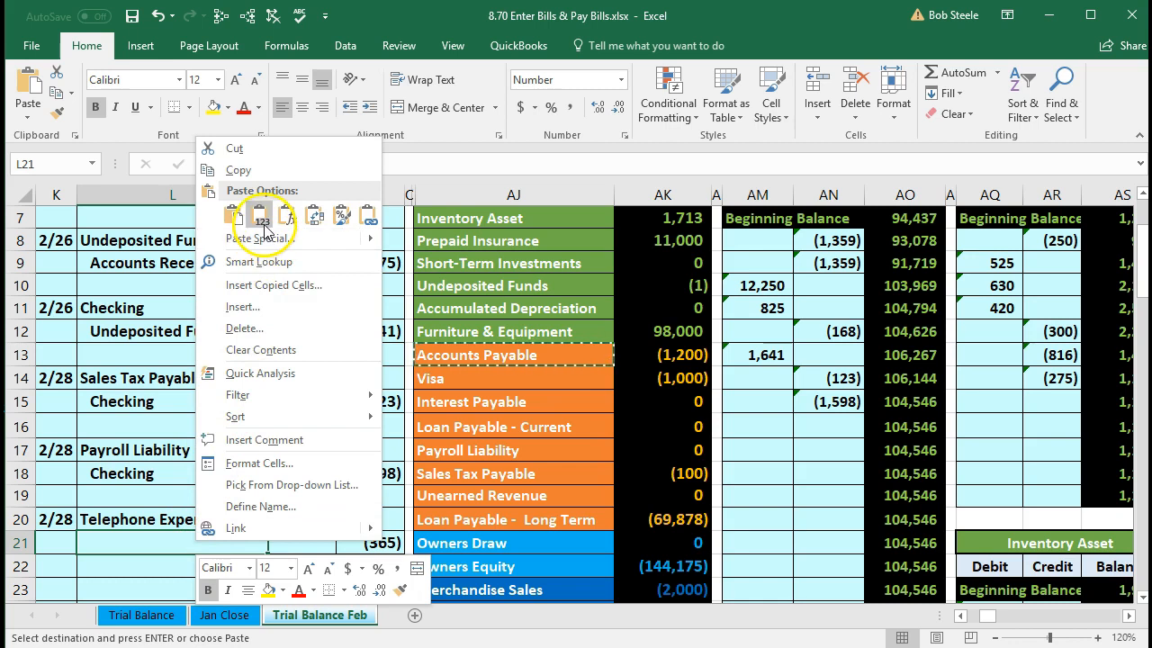
left_click(288, 214)
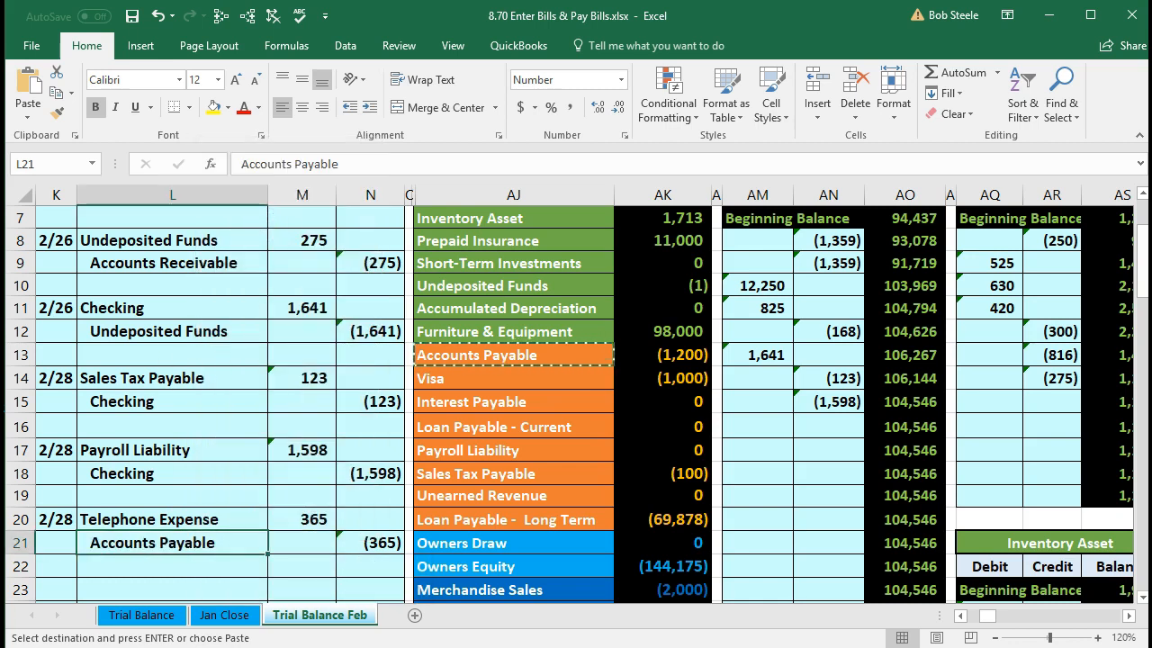
scroll(135, 468, "down", 1)
left_click_drag(126, 457, 342, 472)
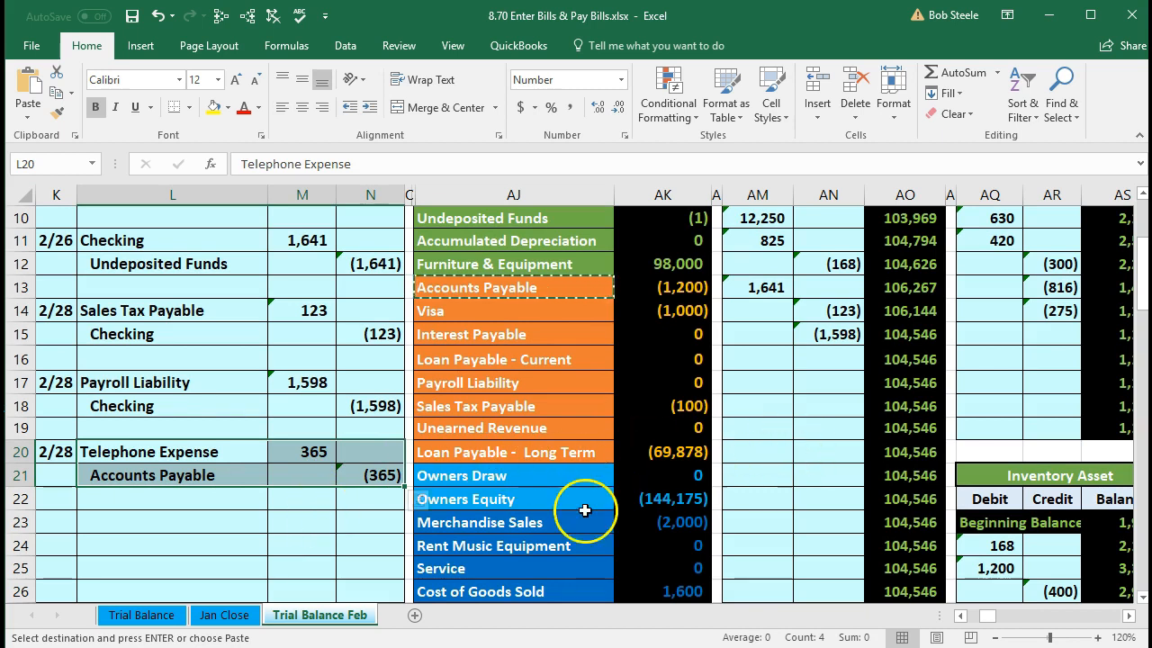
scroll(380, 543, "up", 3)
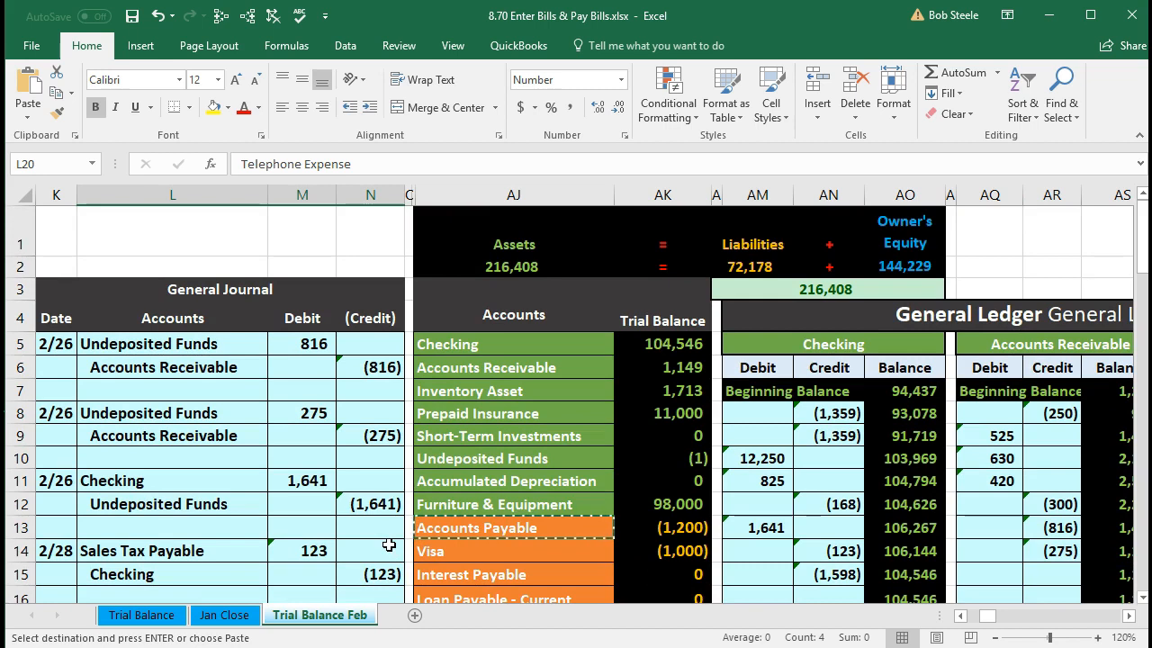
- Freeze panes at column AJ so the General Journal stays fixed
left_click(456, 226)
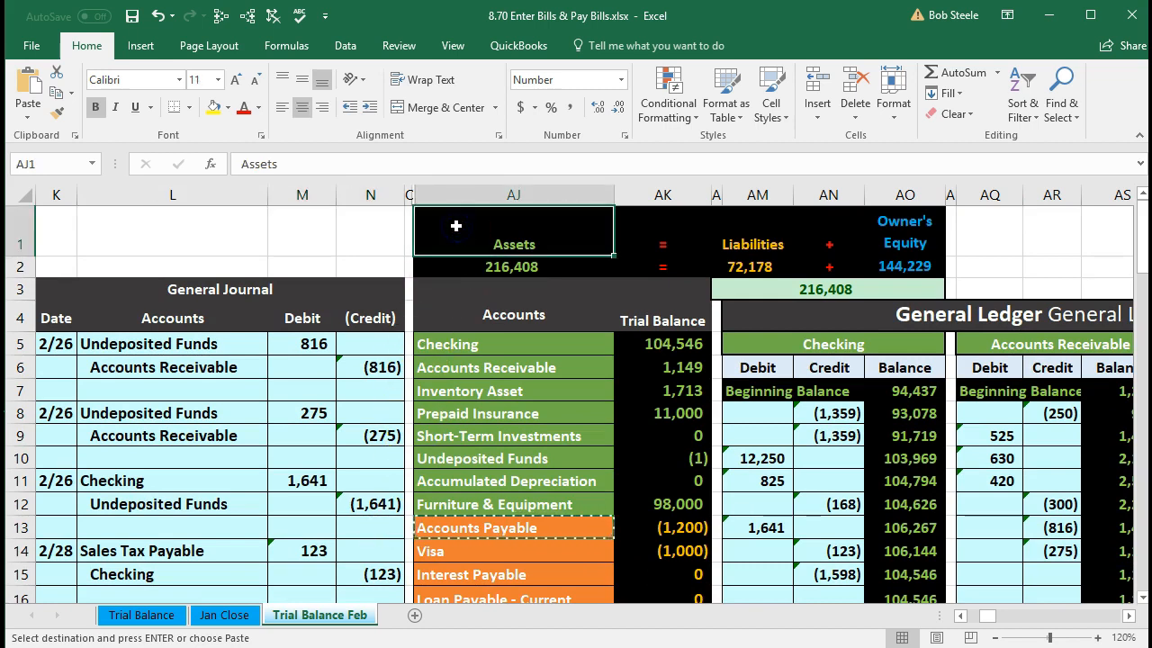
left_click(459, 184)
left_click(453, 45)
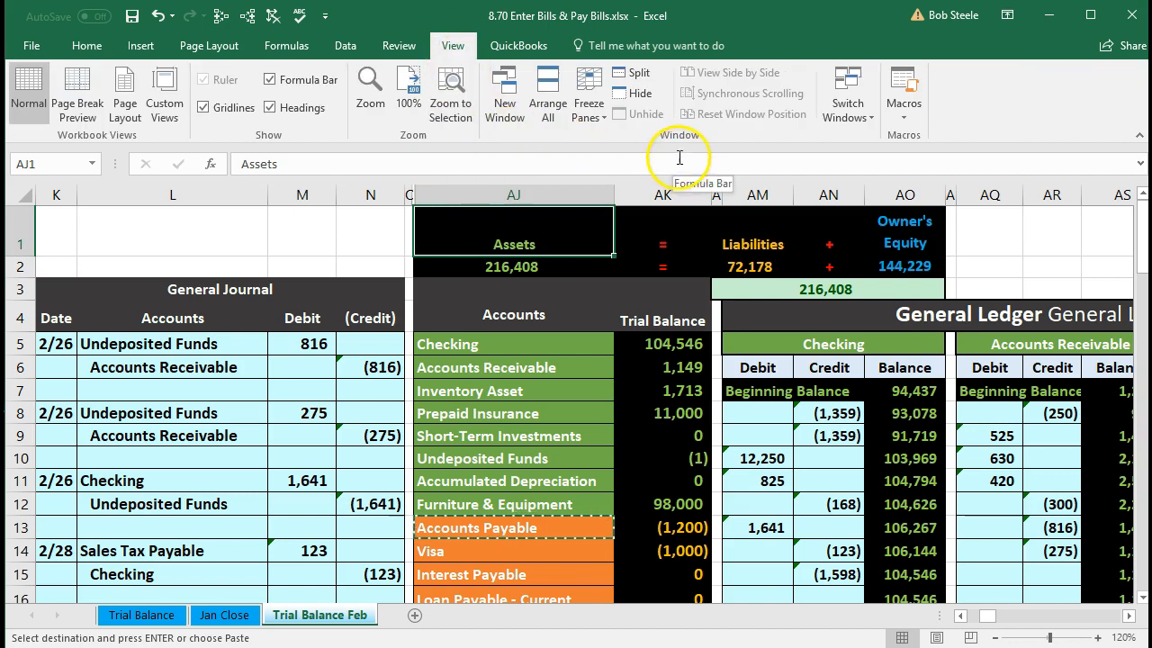
left_click(586, 117)
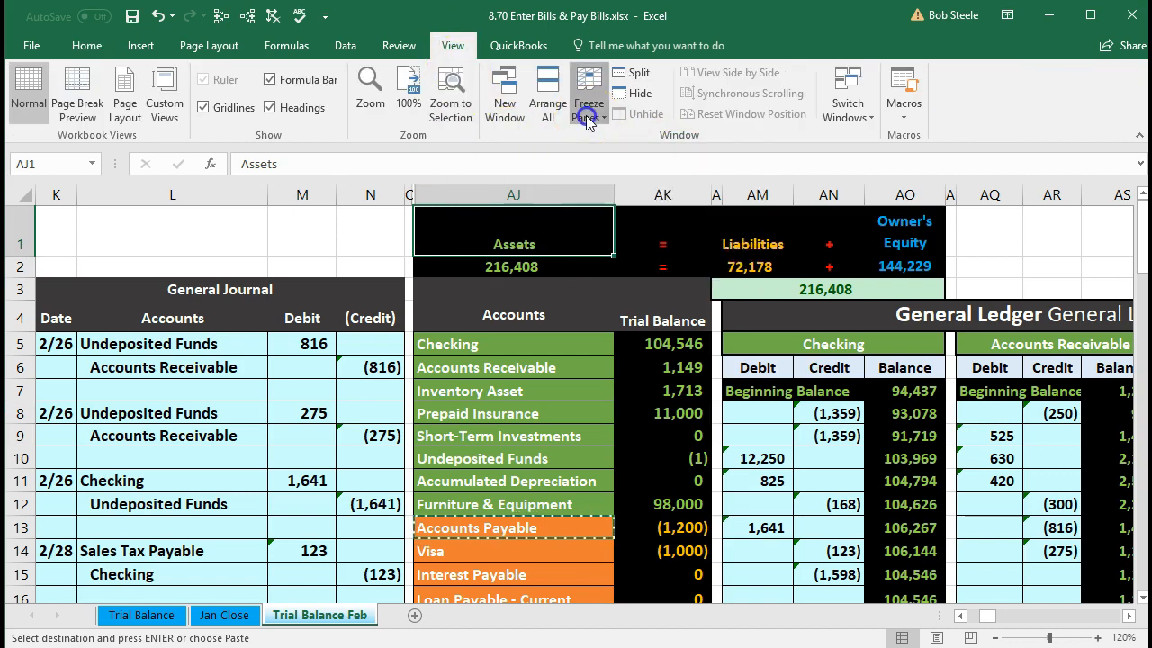
left_click(615, 142)
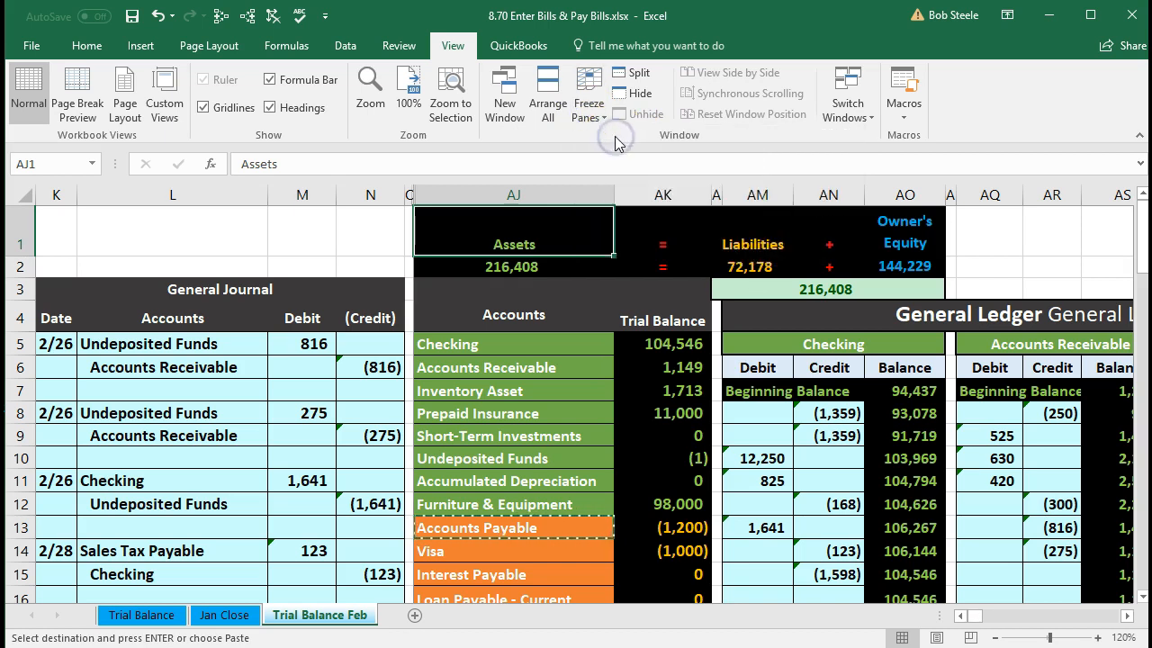
- Review the 365 Telephone Expense debit and its trial balance row, still at 0
scroll(486, 329, "down", 2)
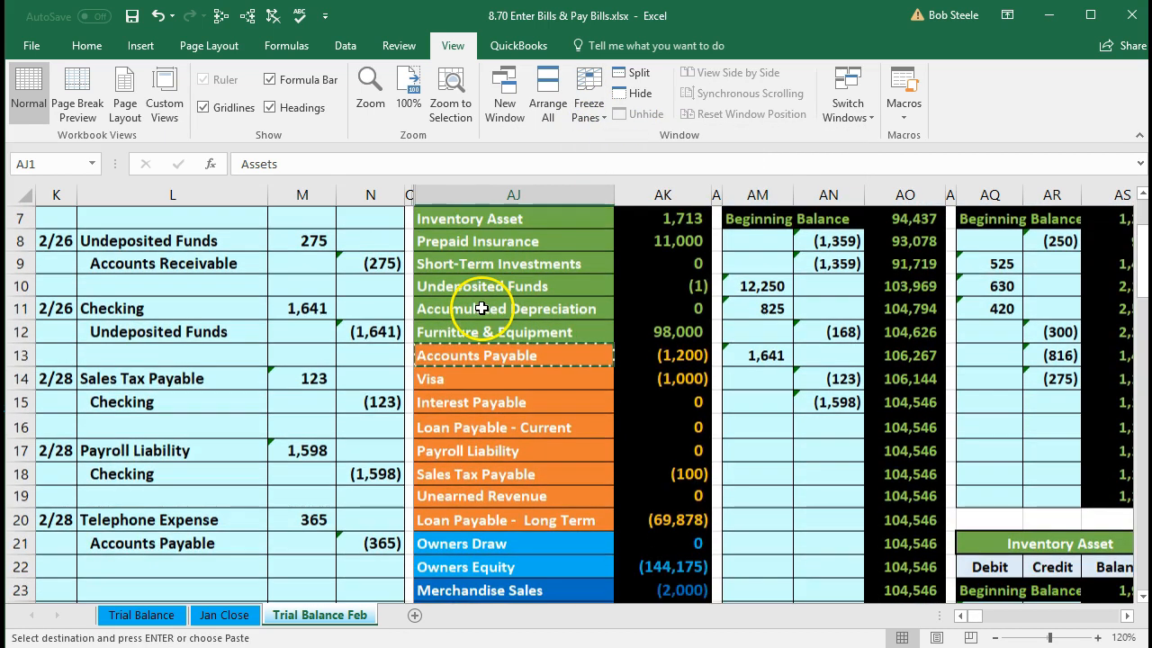
left_click_drag(226, 513, 274, 519)
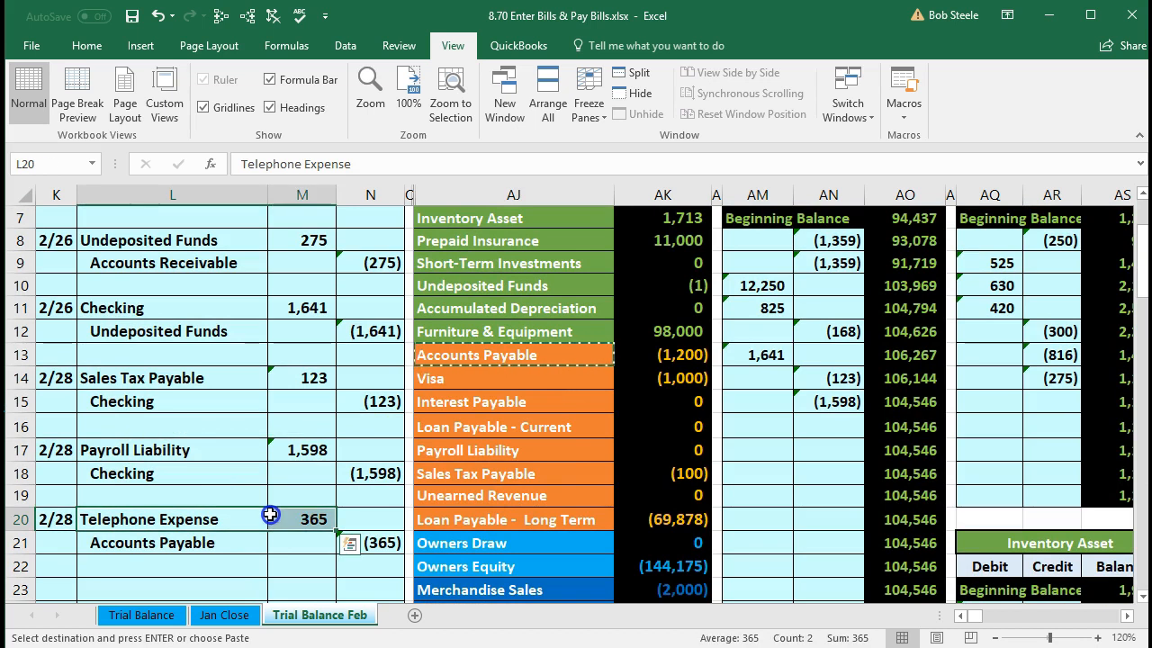
scroll(494, 437, "down", 4)
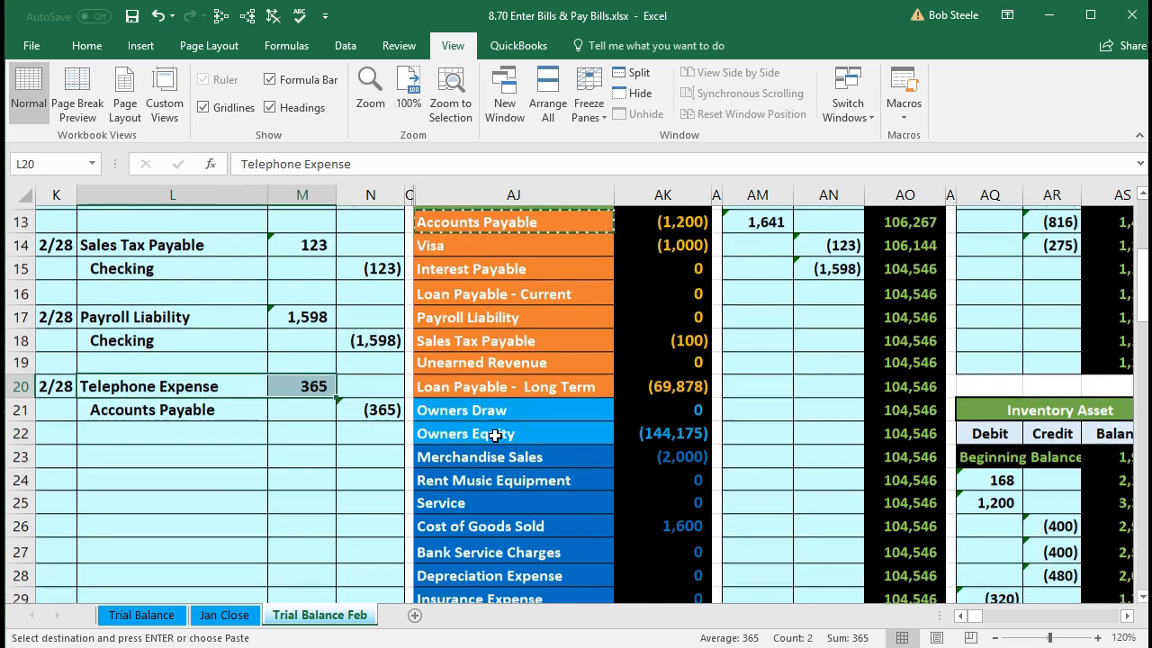
scroll(494, 435, "down", 1)
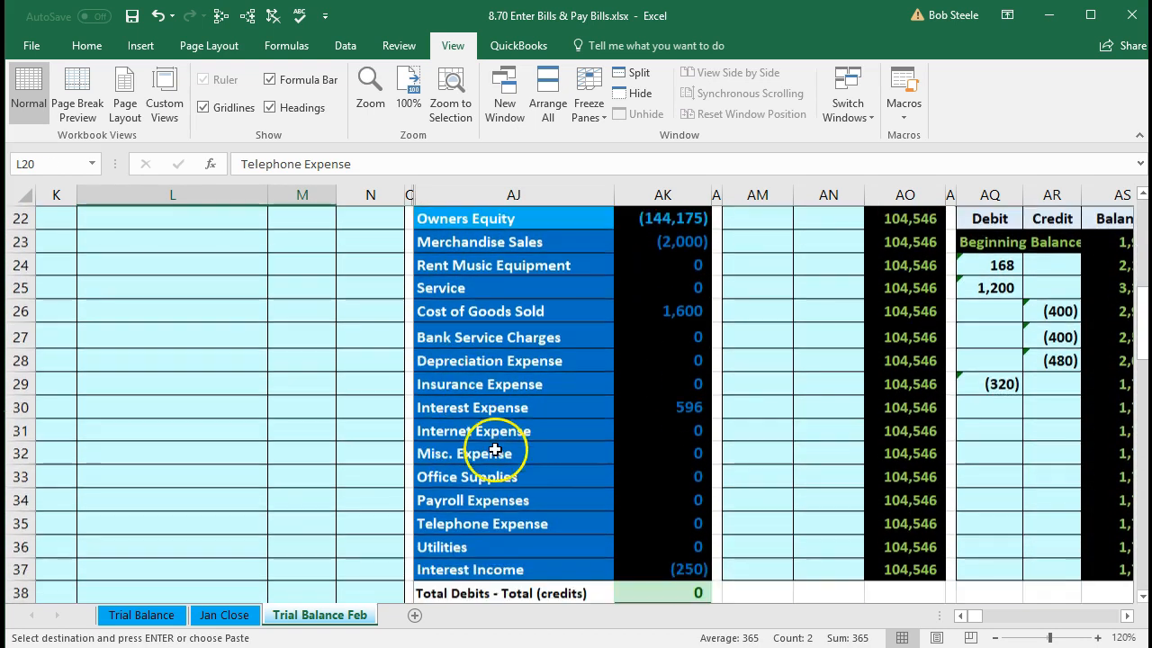
left_click_drag(469, 529, 665, 524)
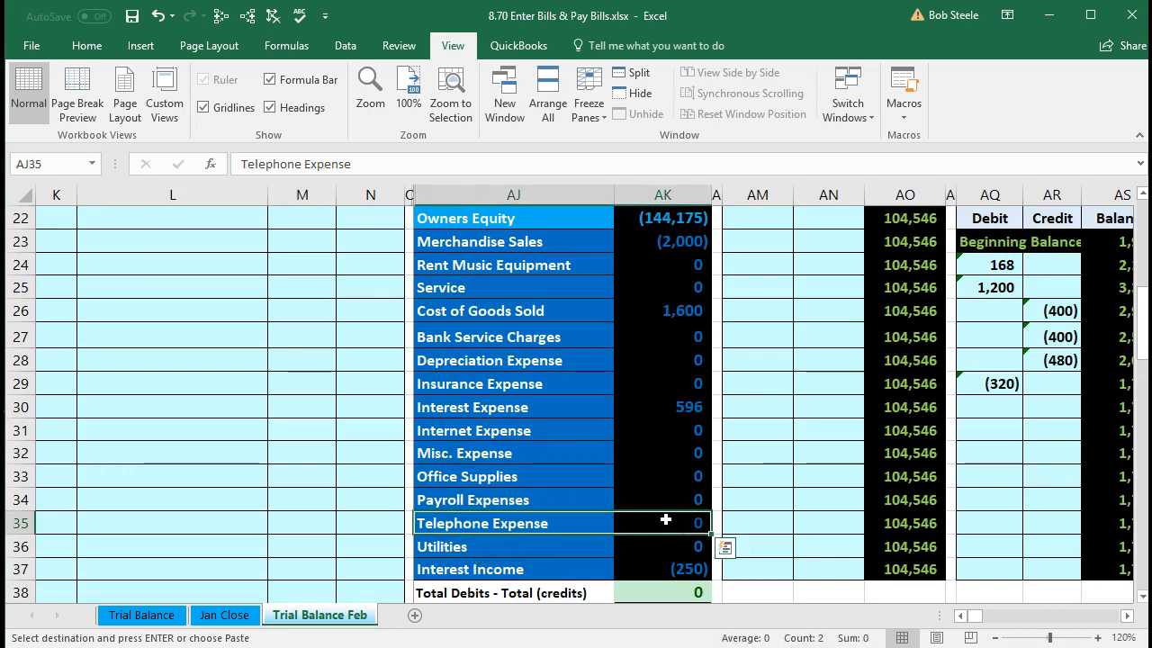
- Post the 365 journal debit to the Telephone Expense ledger with =M20 in BS24
scroll(719, 486, "up", 1)
scroll(720, 477, "up", 4)
scroll(707, 414, "up", 2)
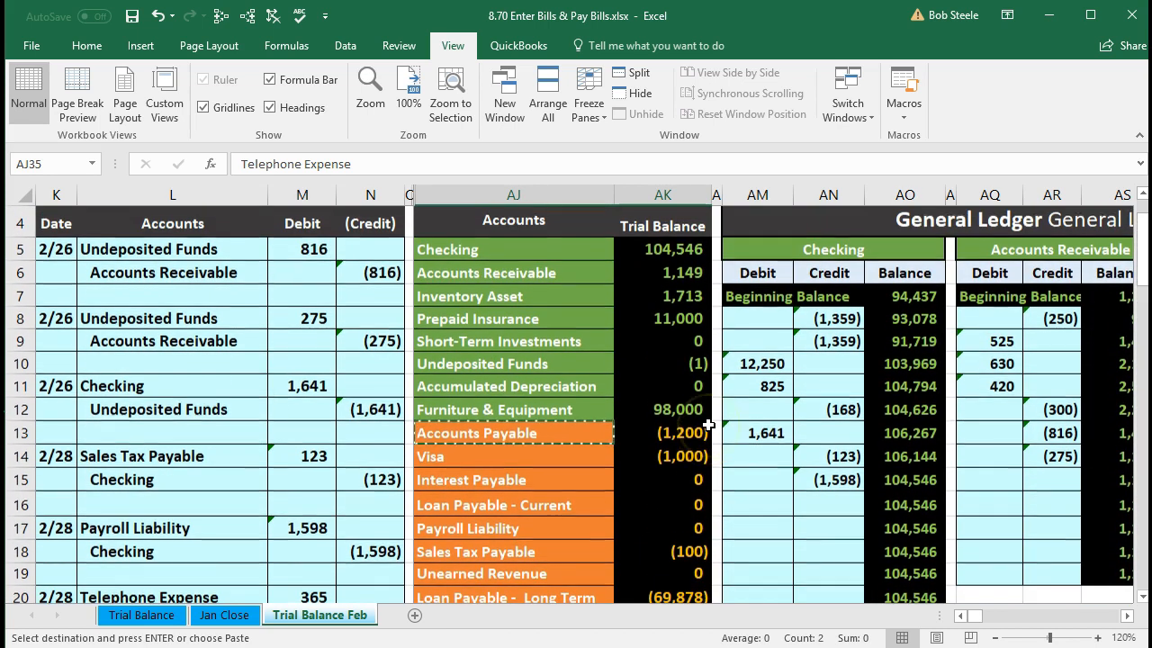
left_click(766, 452)
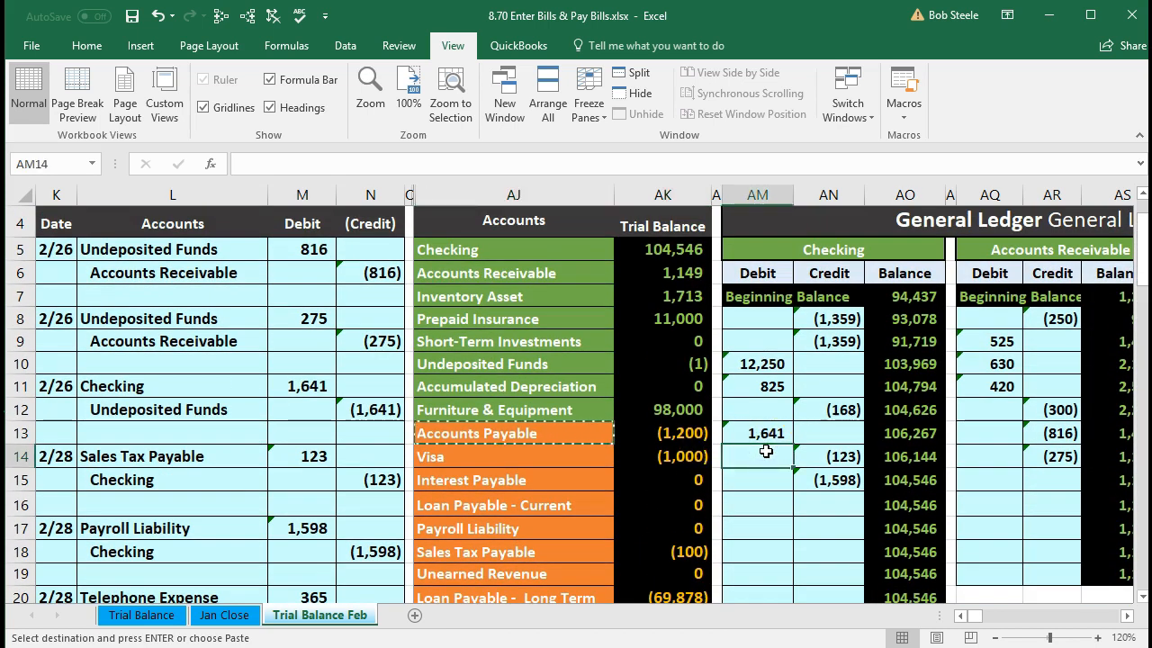
key("Right")
key("Right")
key("Right")
key("Right")
key("Right")
key("Right")
key("Right")
key("Right")
key("Right")
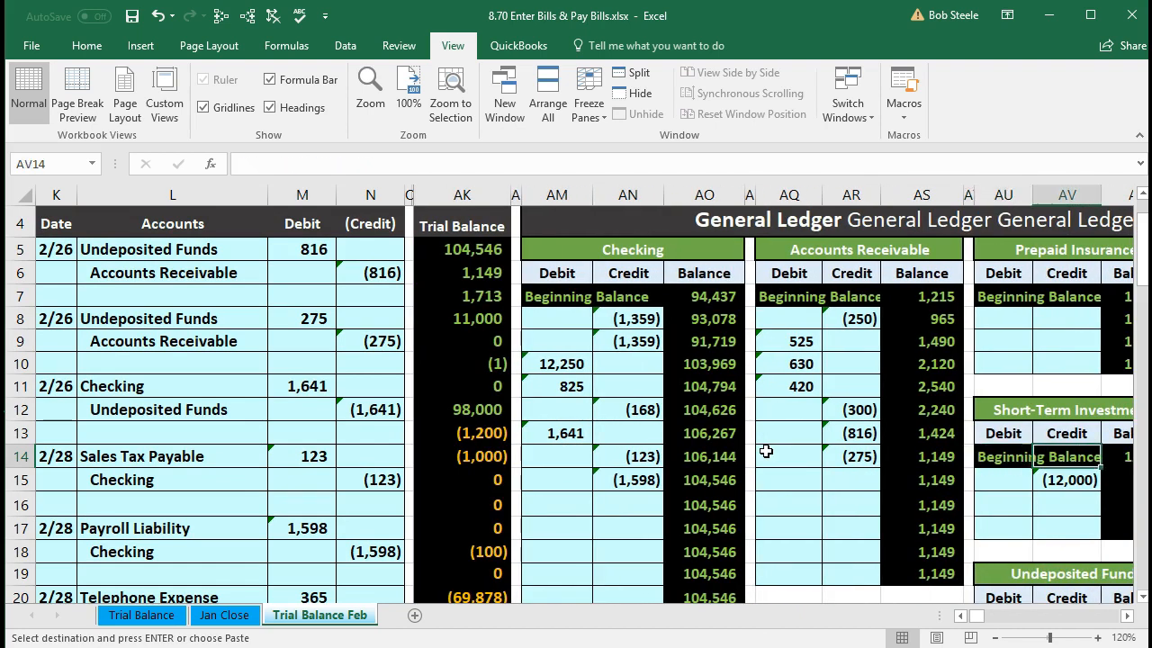
key("Right")
key("Right")
key("Right")
key("Right")
key("Right")
key("Right")
key("Right")
key("Right")
key("Right")
key("Right")
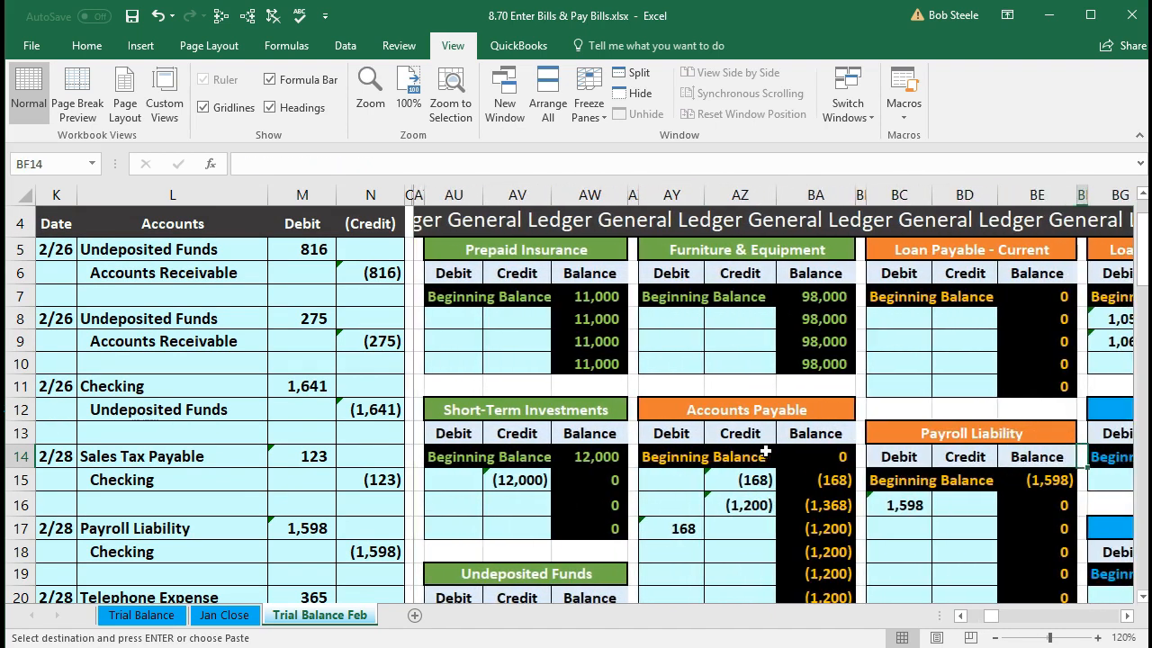
key("Right")
key("Right")
key("Right")
key("Right")
key("Right")
key("Right")
key("Right")
key("Right")
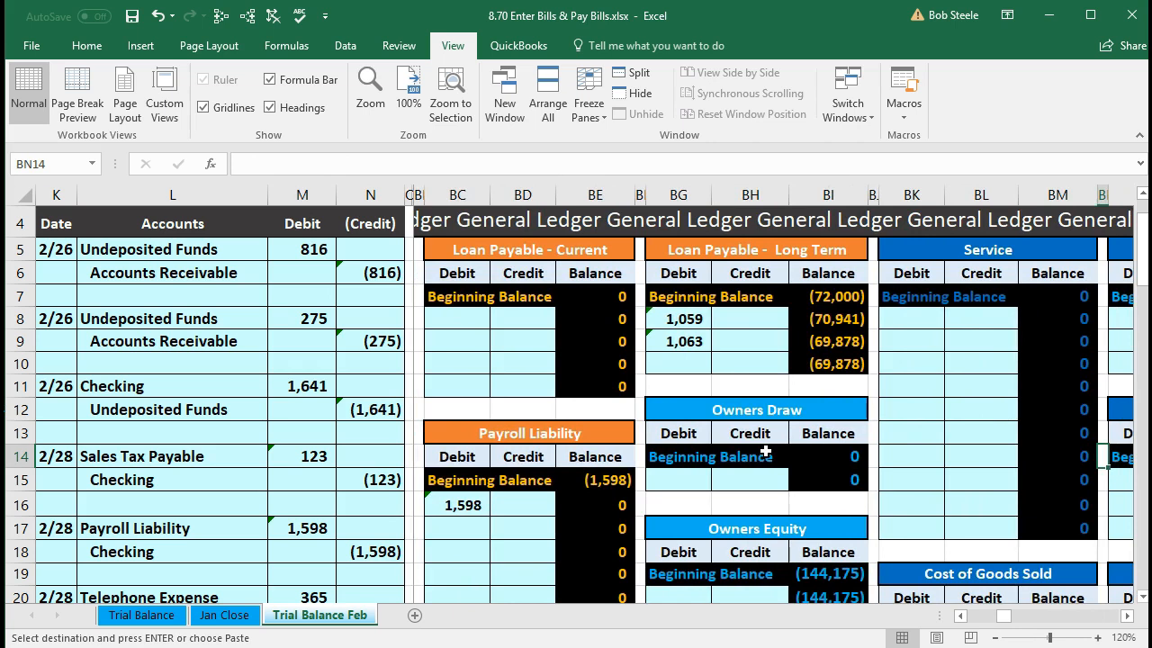
key("Right")
key("Right")
key("Right")
key("Right")
key("Right")
key("Right")
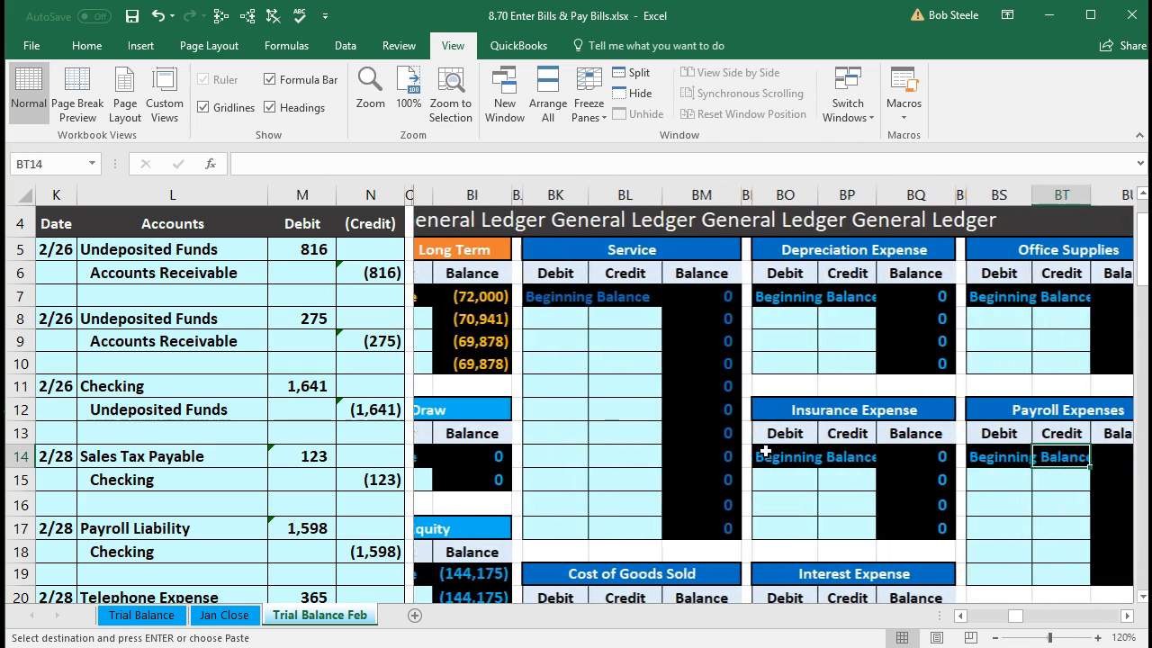
key("Right")
key("Right")
key("Right")
key("Right")
key("Right")
key("Right")
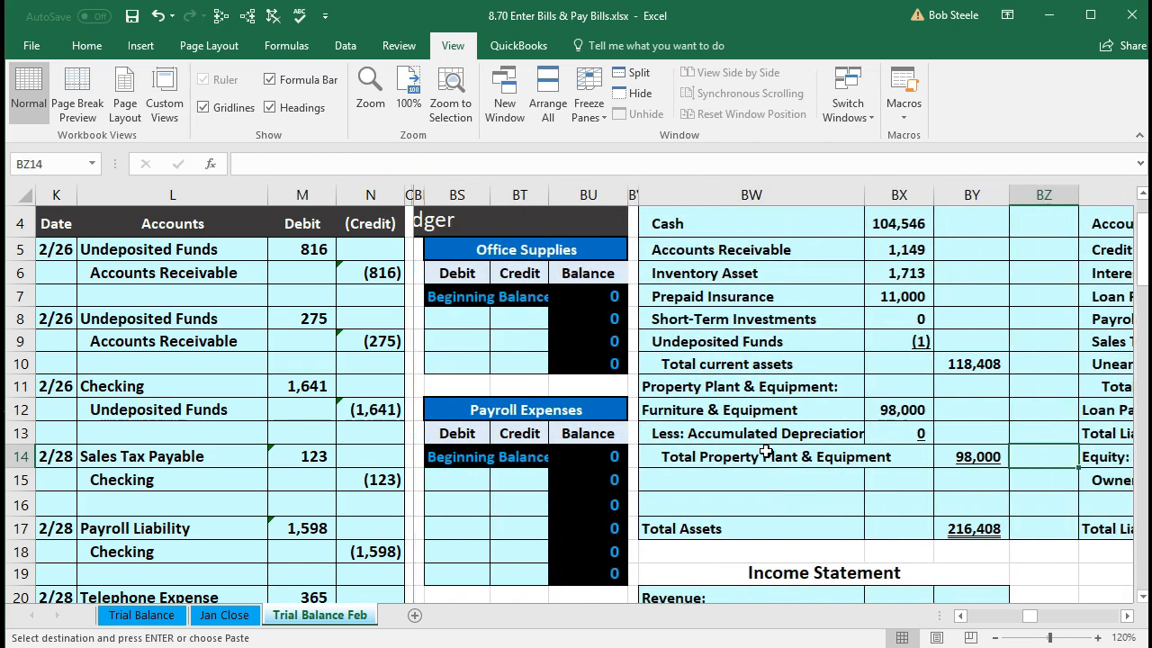
scroll(760, 441, "down", 3)
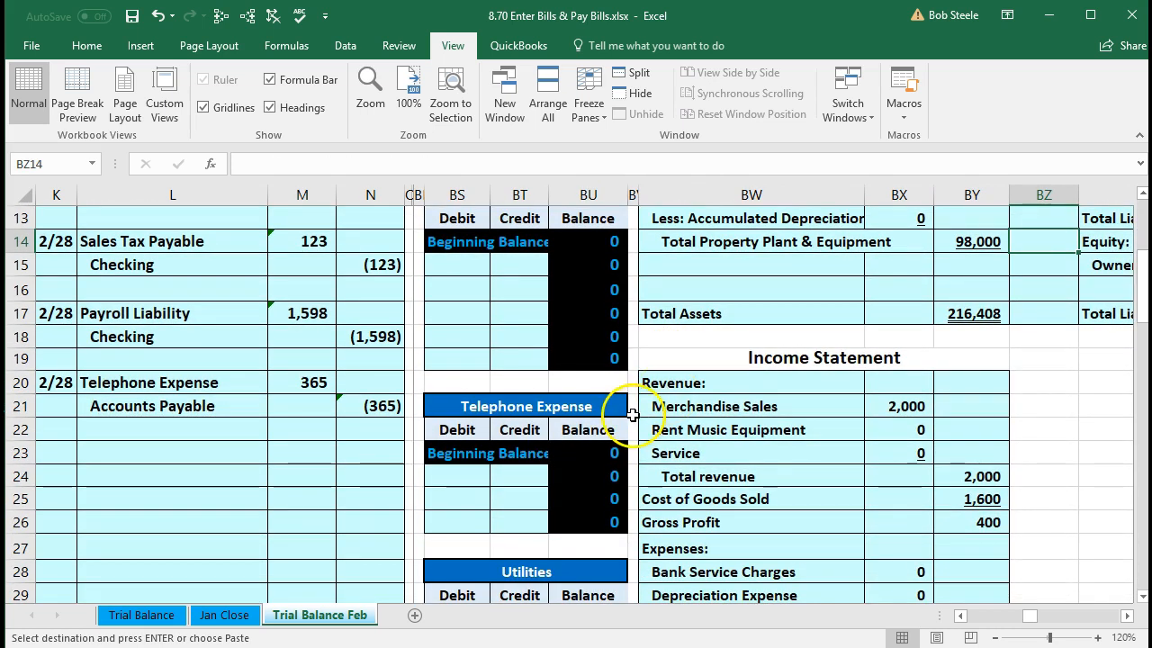
left_click(458, 480)
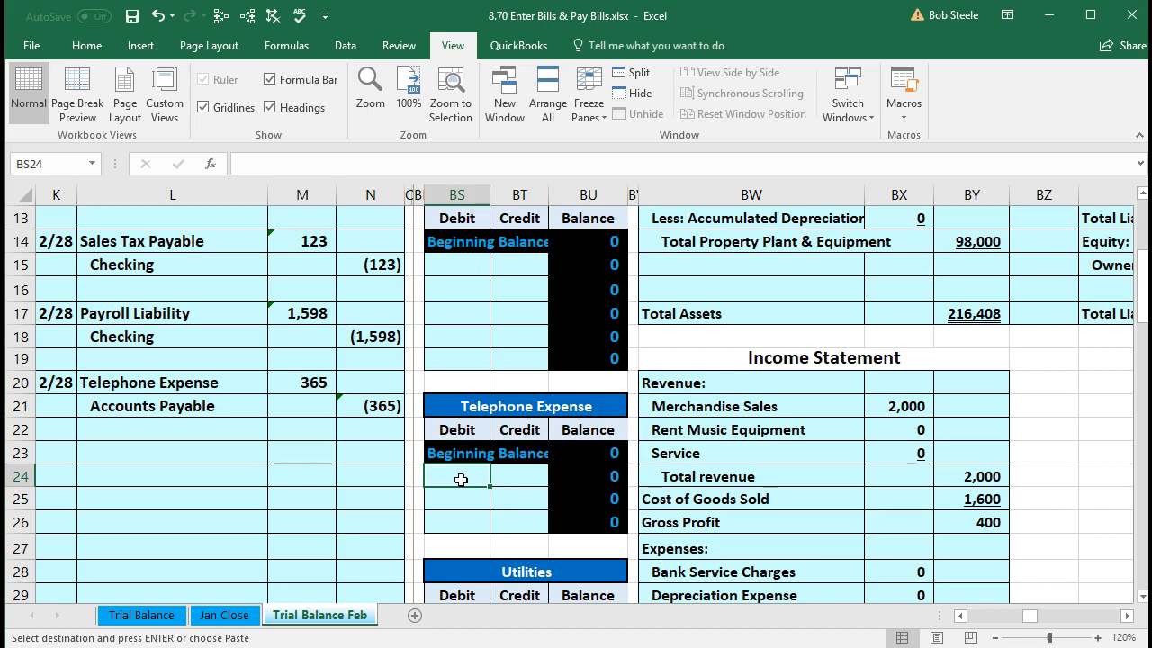
type("=")
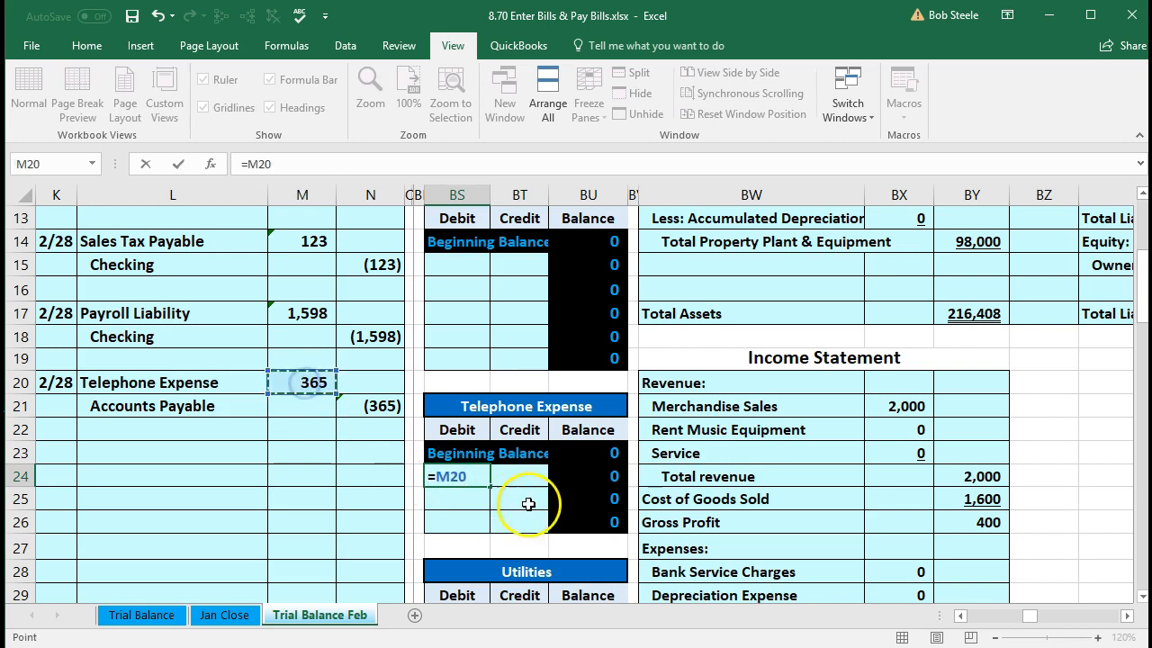
key("Return")
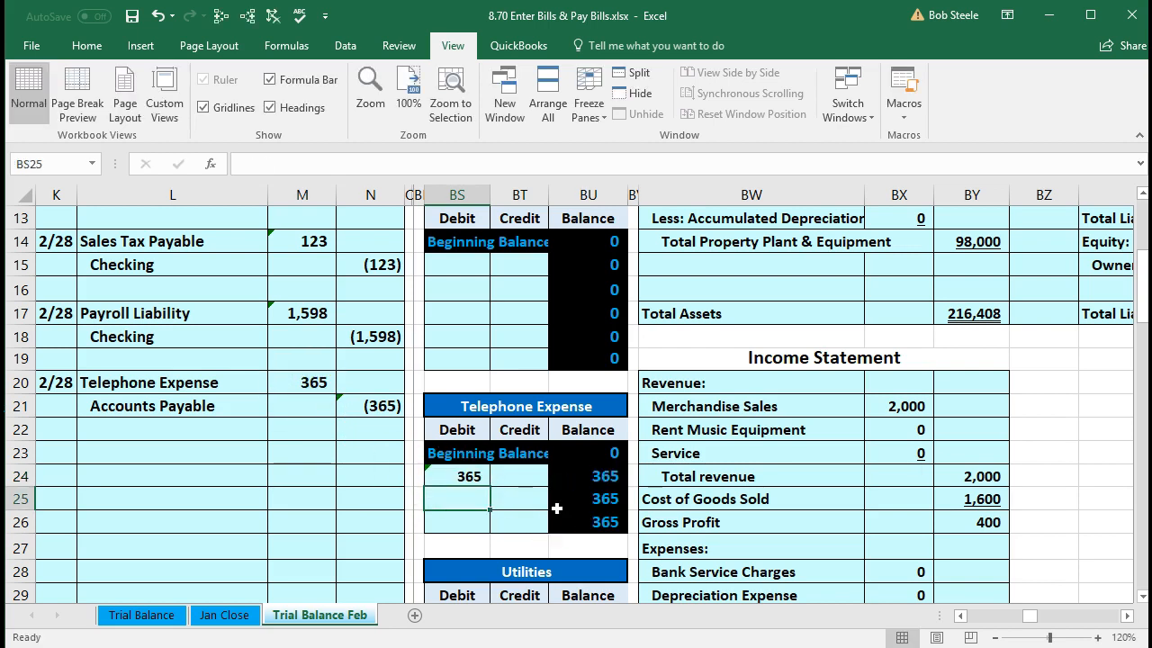
left_click(557, 504)
key("Up")
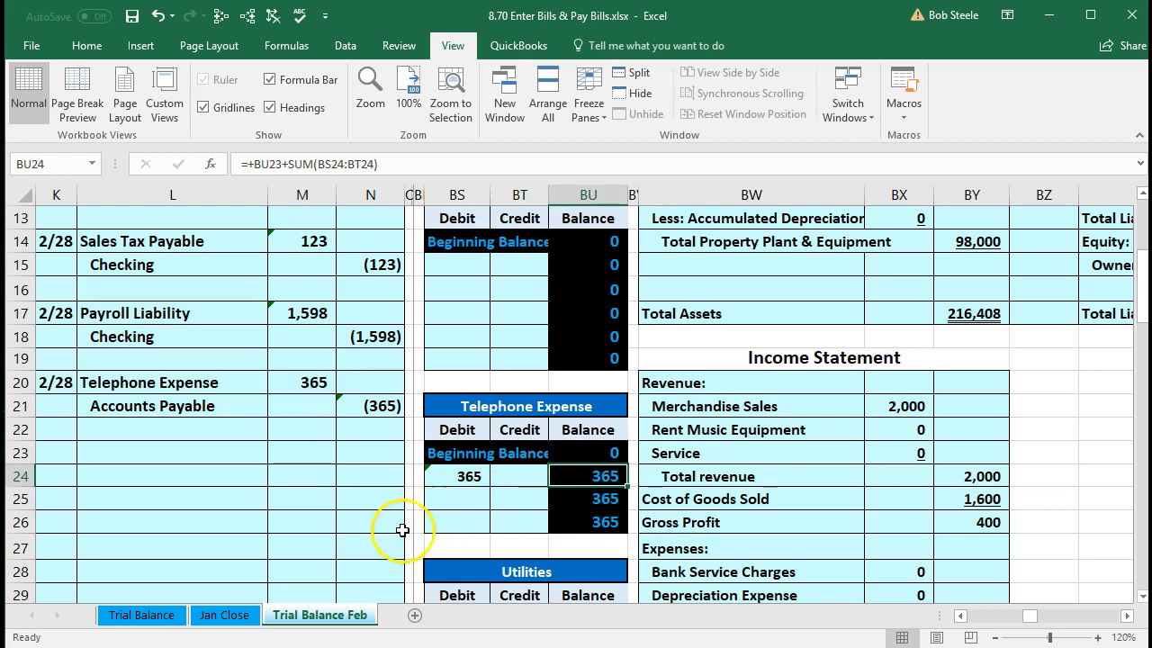
- Confirm the trial balance shows Telephone Expense at 365 in AK35
left_click(384, 492)
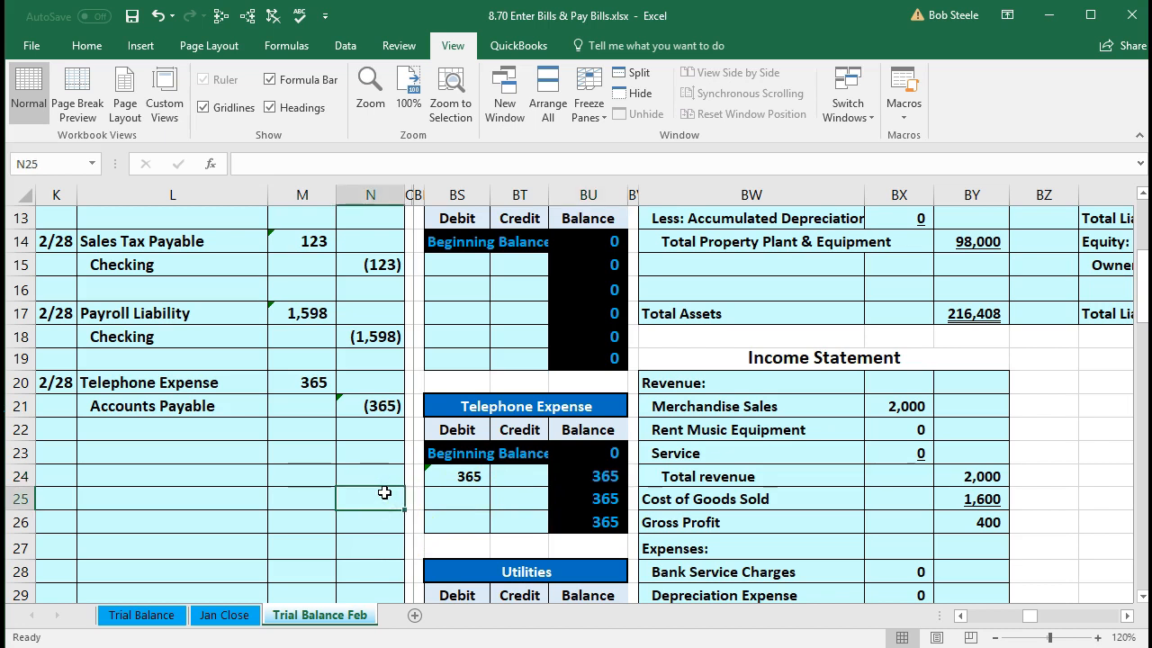
key("Right")
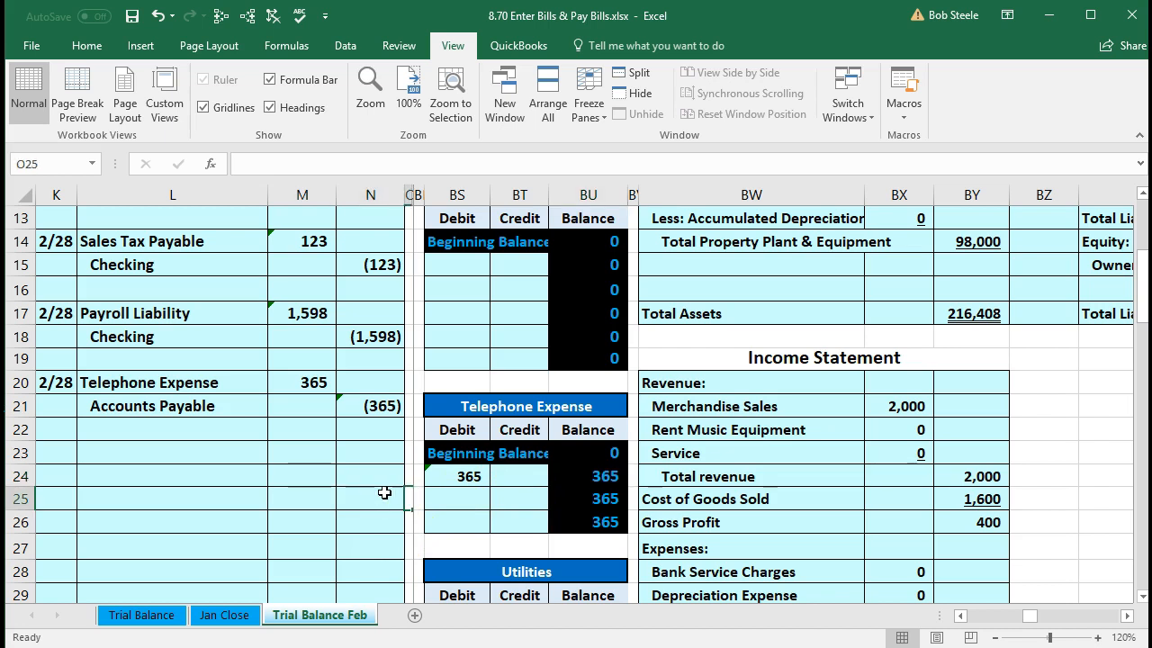
key("ctrl+Right")
key("Down")
key("Down")
key("Down")
key("Down")
key("Down")
key("Down")
key("Down")
key("Down")
key("Down")
key("Down")
key("Down")
key("Down")
key("Right")
key("Up")
key("Up")
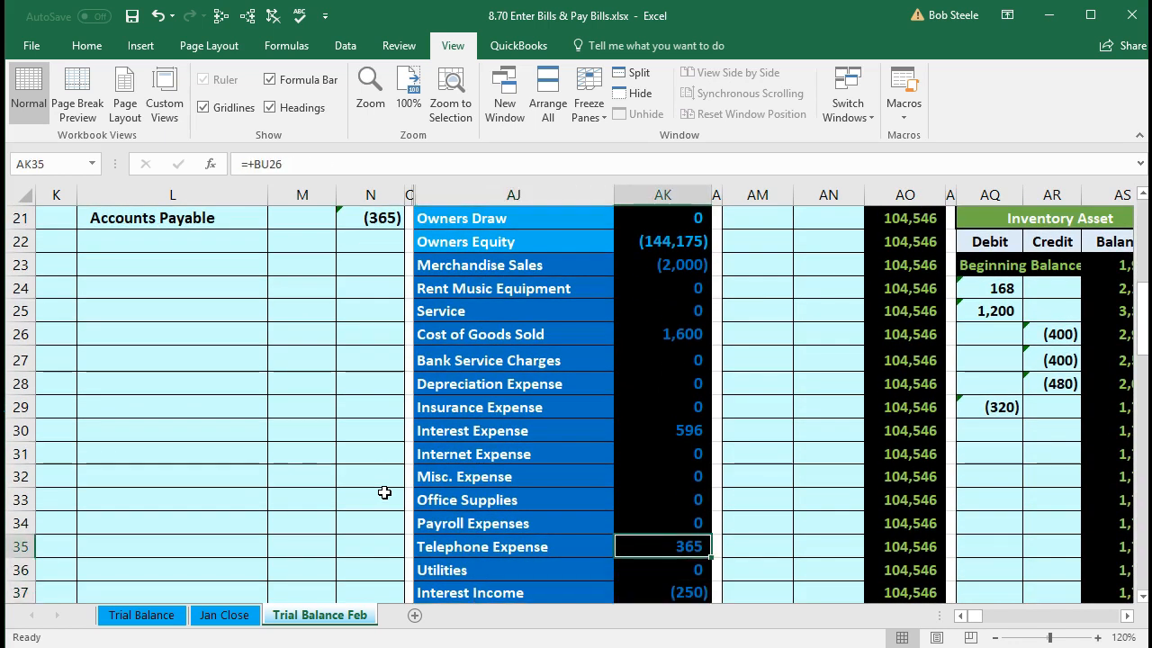
- Locate the Accounts Payable journal credit, its trial balance row, and the Accounts Payable ledger
scroll(282, 455, "up", 3)
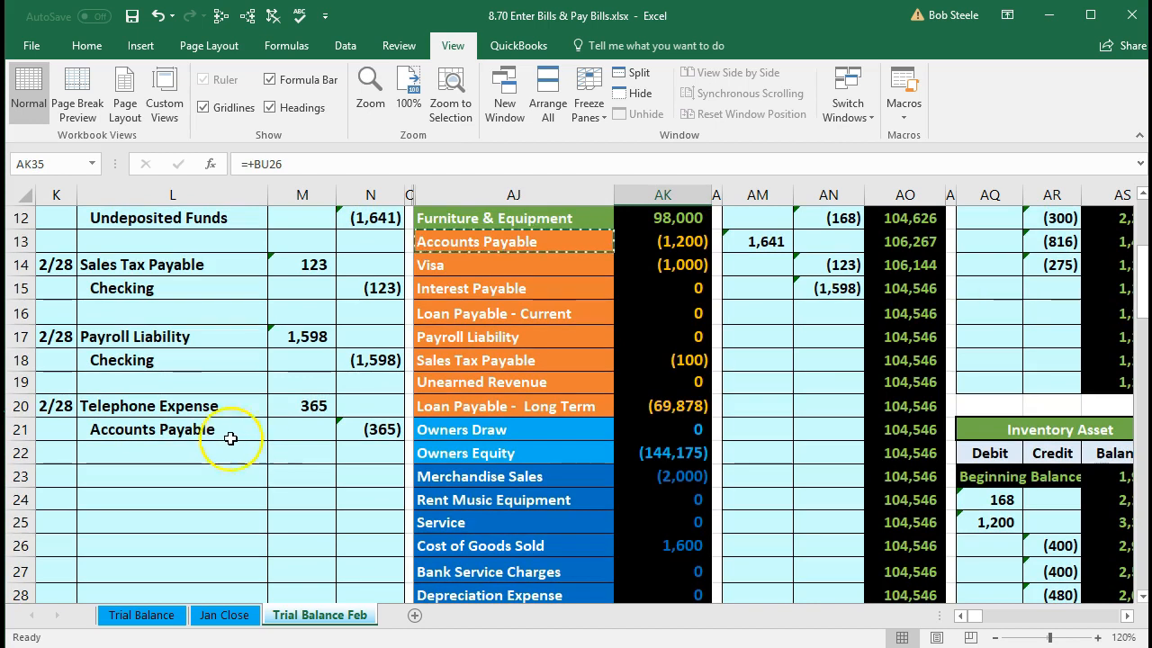
left_click_drag(230, 431, 346, 430)
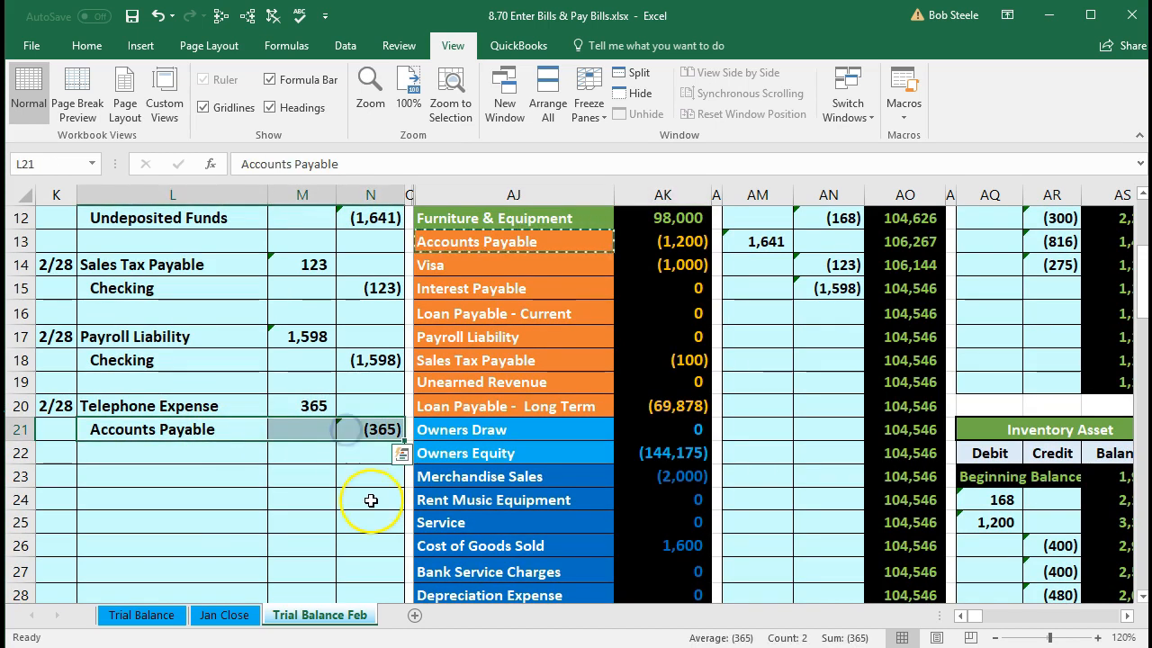
scroll(371, 500, "up", 1)
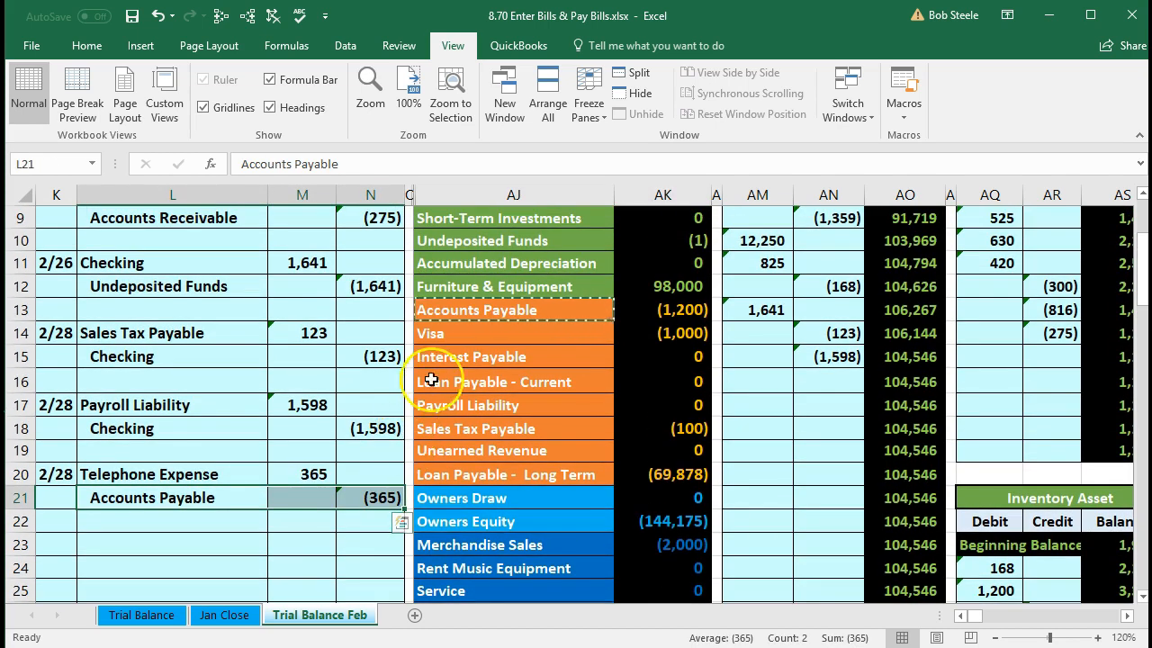
left_click_drag(490, 310, 666, 310)
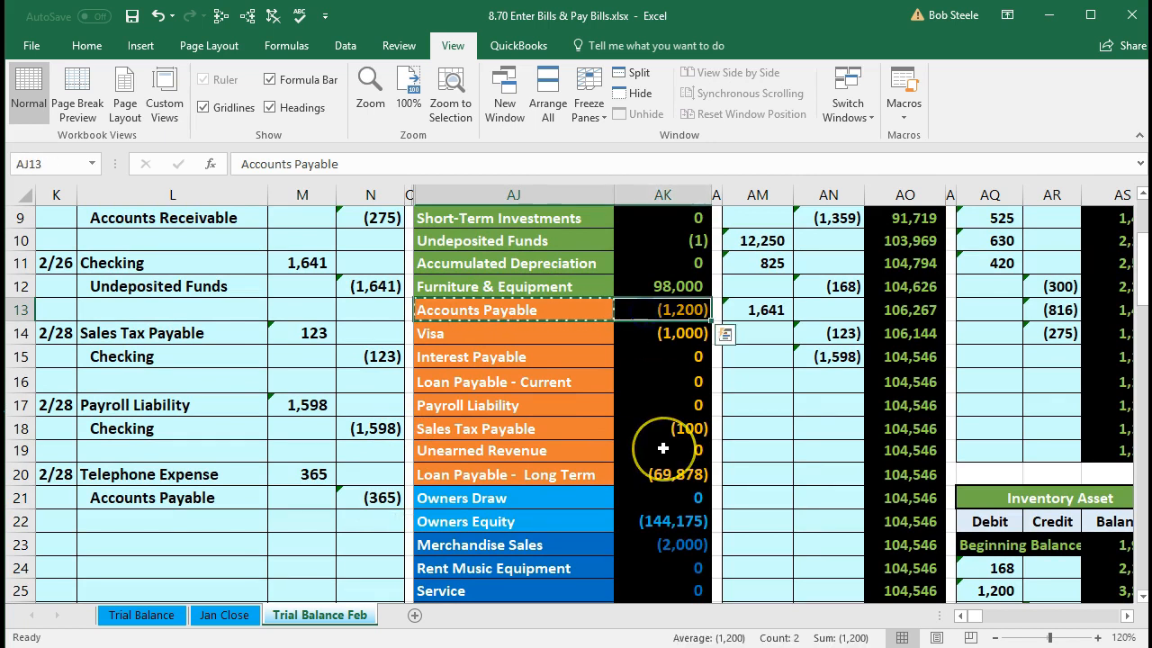
scroll(662, 447, "up", 3)
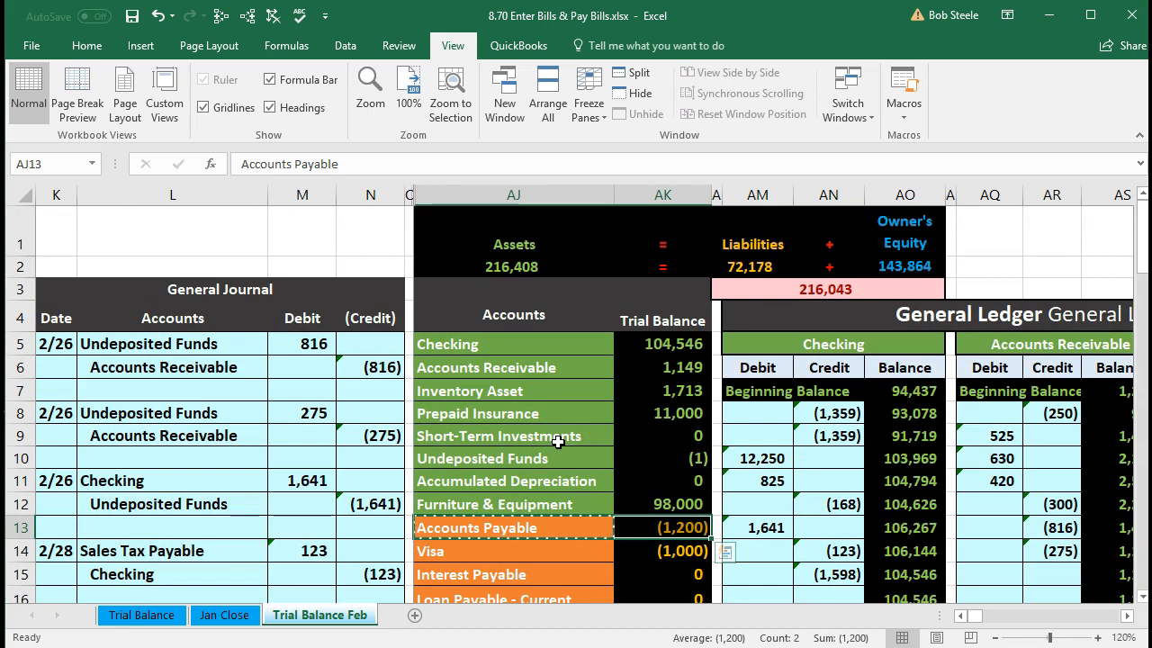
key("Right")
key("Right")
key("Right")
key("Right")
key("Right")
key("Right")
key("Right")
key("Right")
key("Right")
key("Right")
key("Right")
key("Right")
key("Right")
key("Right")
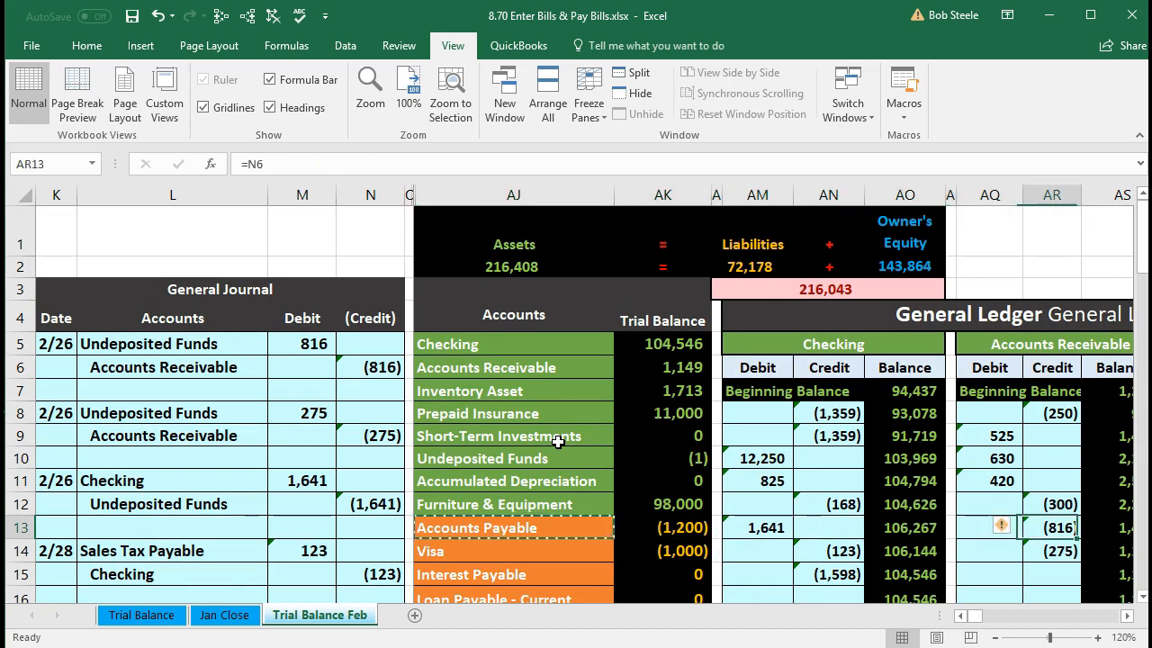
key("Right")
key("Right")
key("Right")
key("Right")
key("Right")
key("Right")
key("Right")
key("Right")
key("Right")
key("Right")
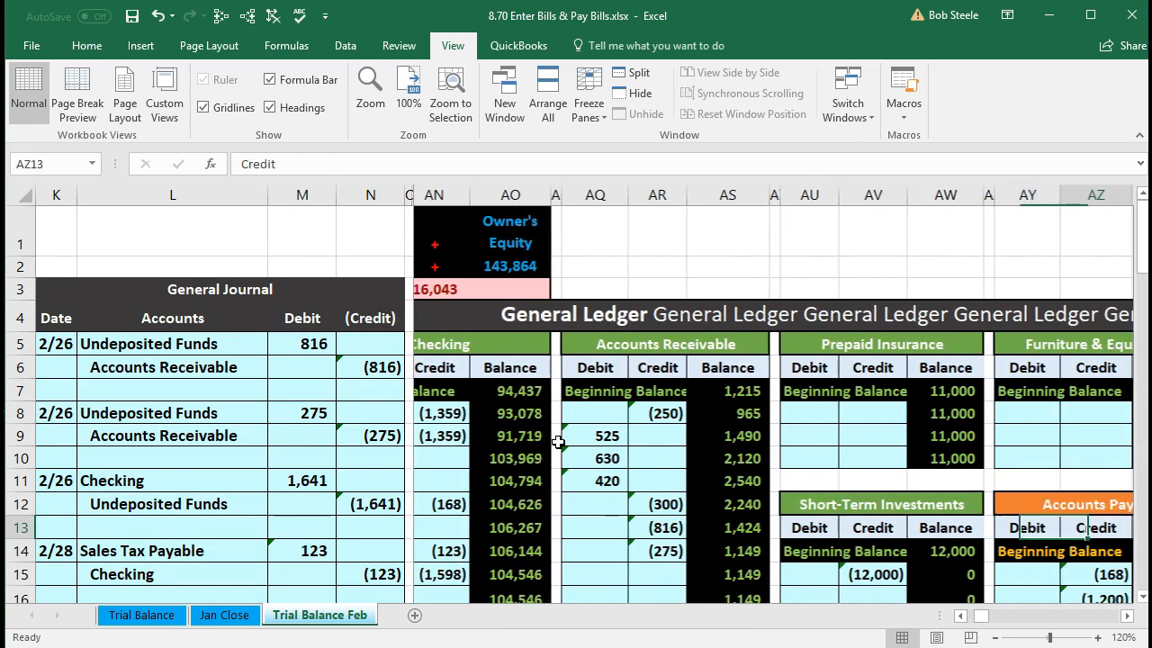
key("Right")
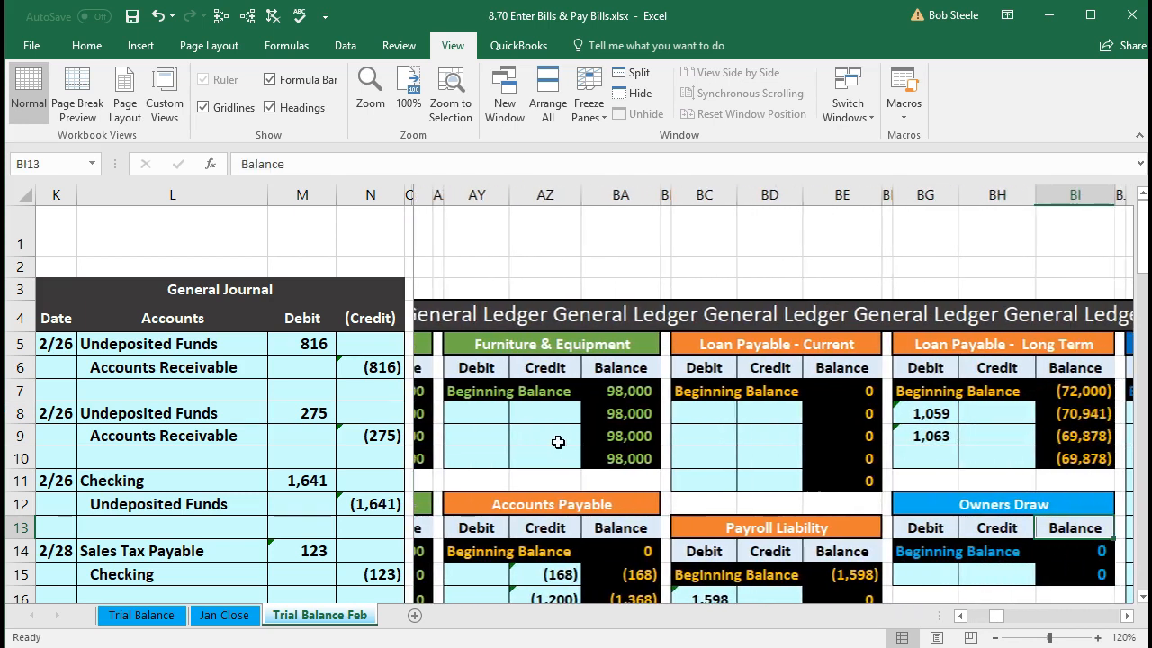
scroll(514, 429, "down", 2)
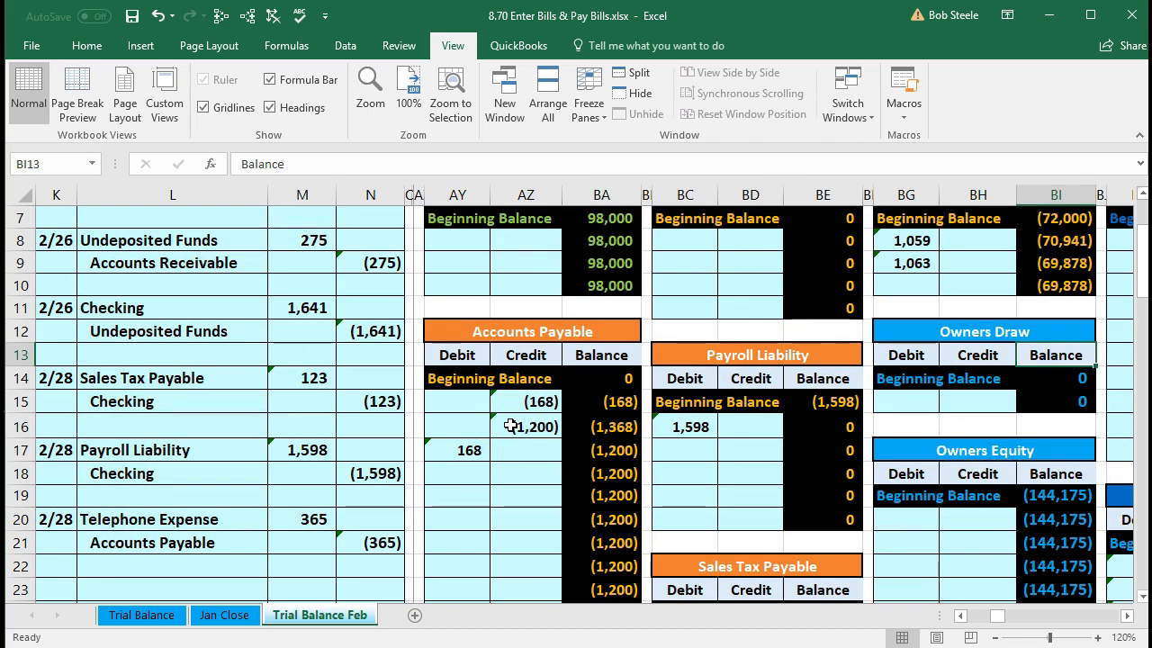
left_click(513, 495)
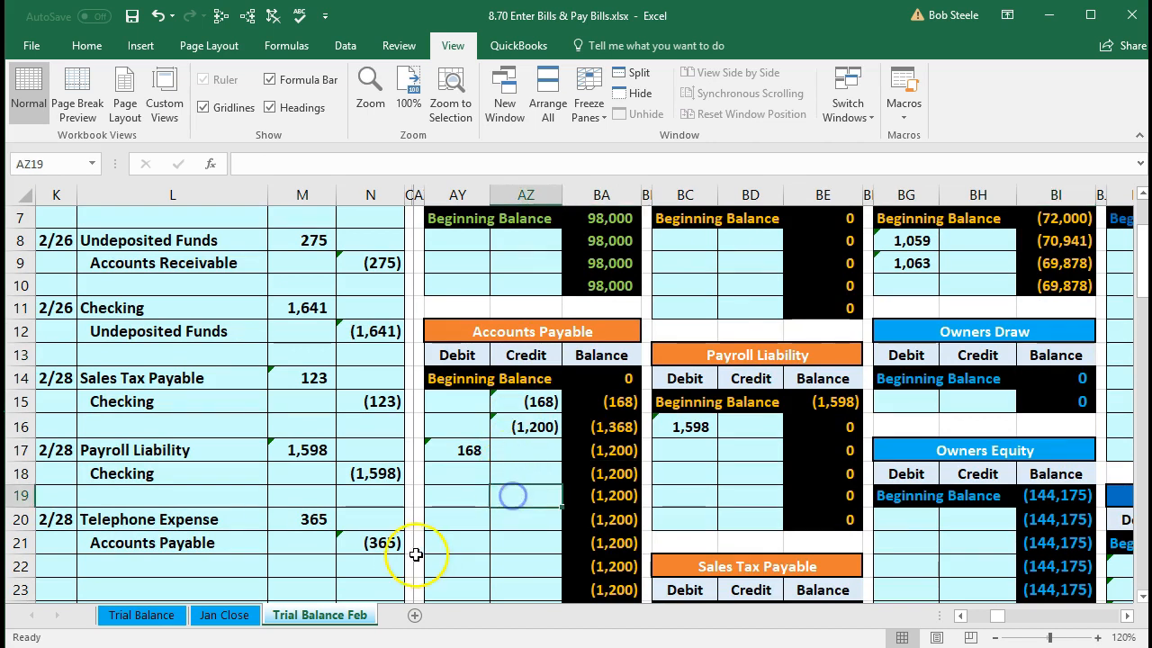
left_click(387, 545)
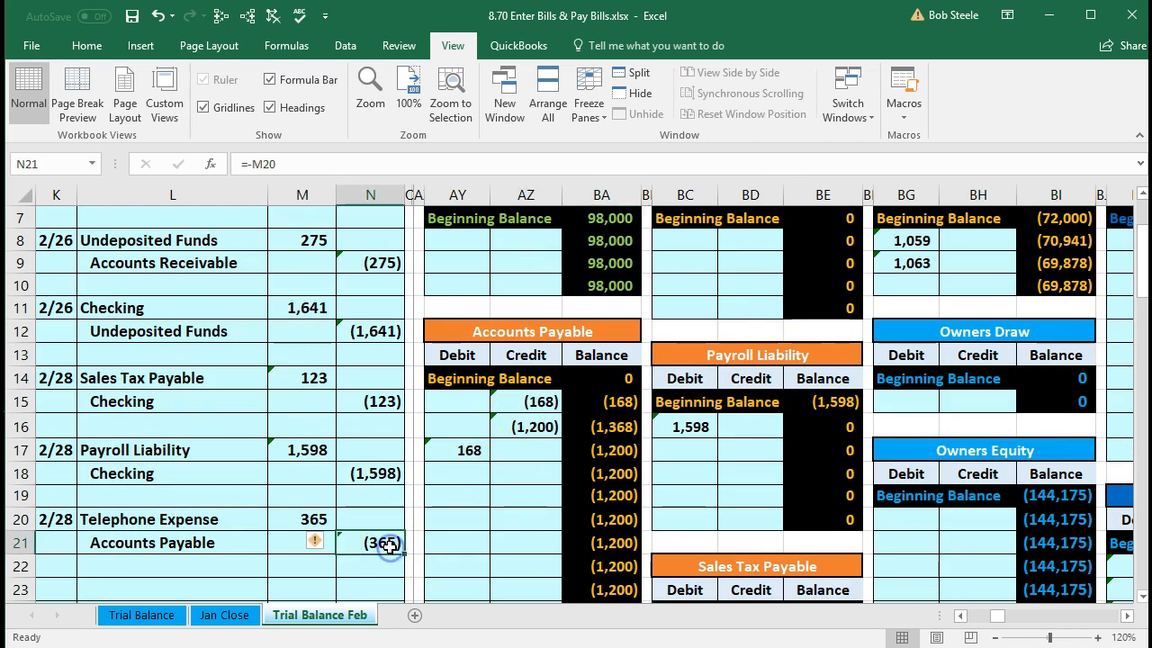
- Post =N21 as the (365) credit in AZ18 and confirm the (1,565) trial balance total
left_click(517, 476)
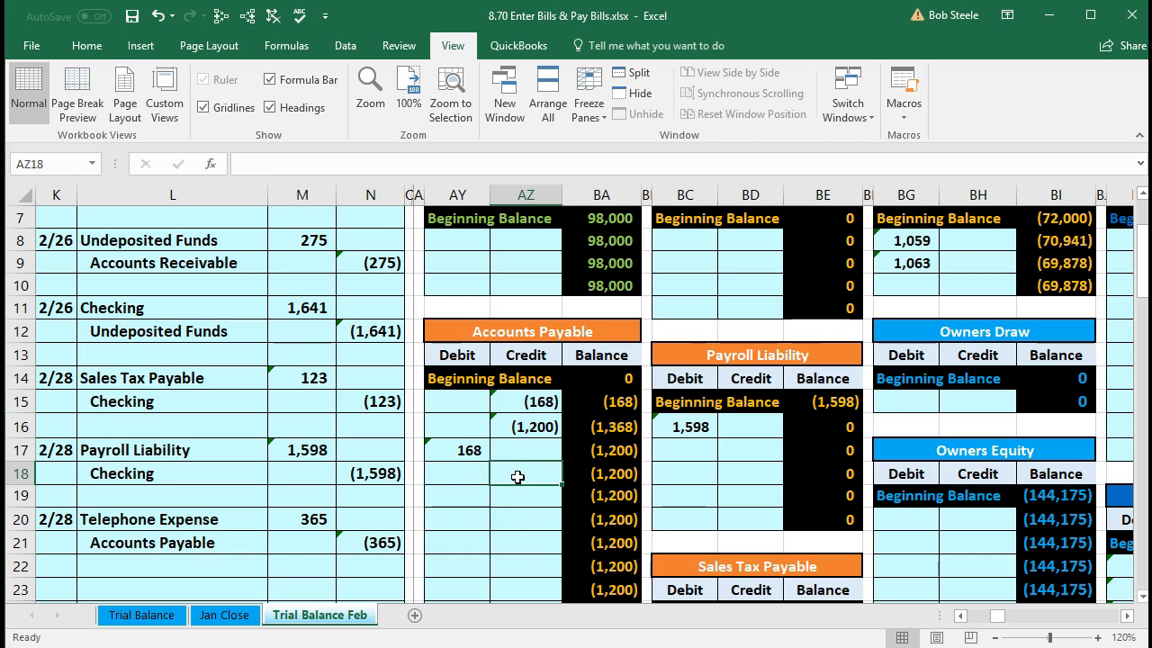
type("=")
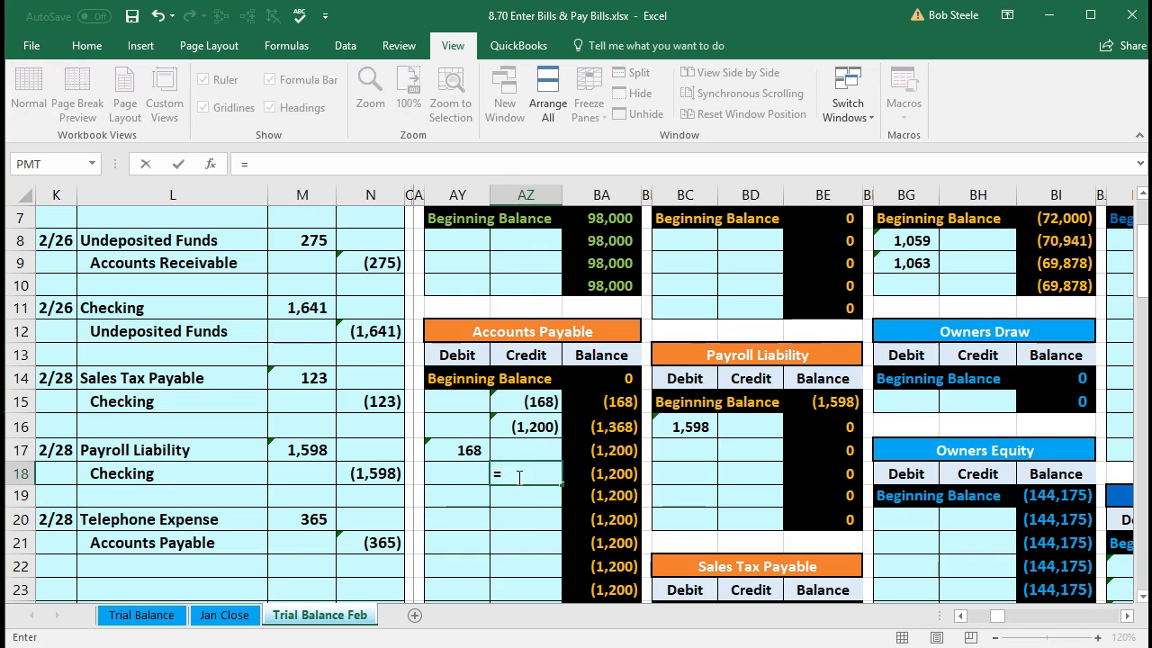
left_click(371, 543)
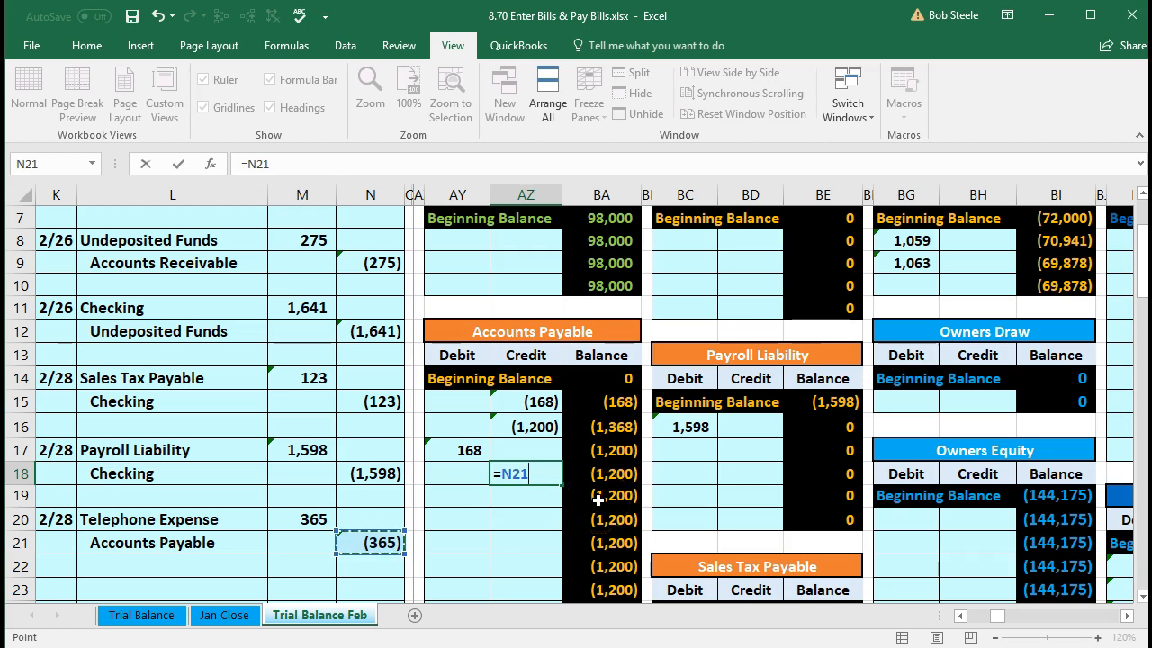
key("Return")
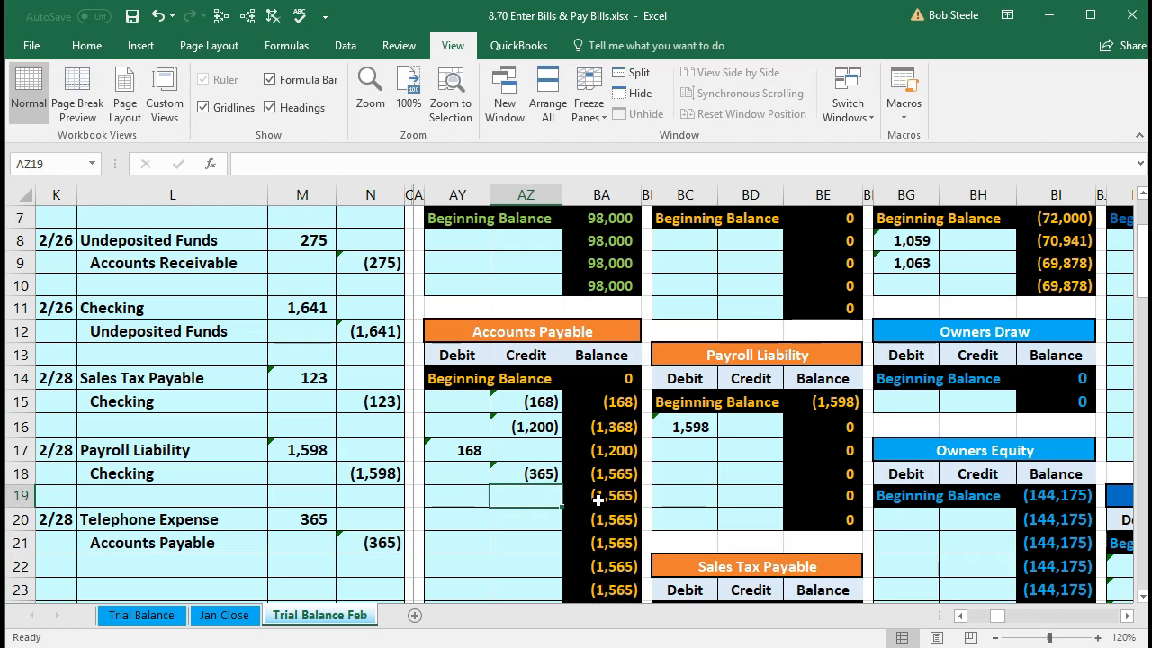
key("Left")
key("Left")
key("Left")
key("Left")
key("Left")
key("Left")
key("Left")
key("Left")
key("Left")
key("Left")
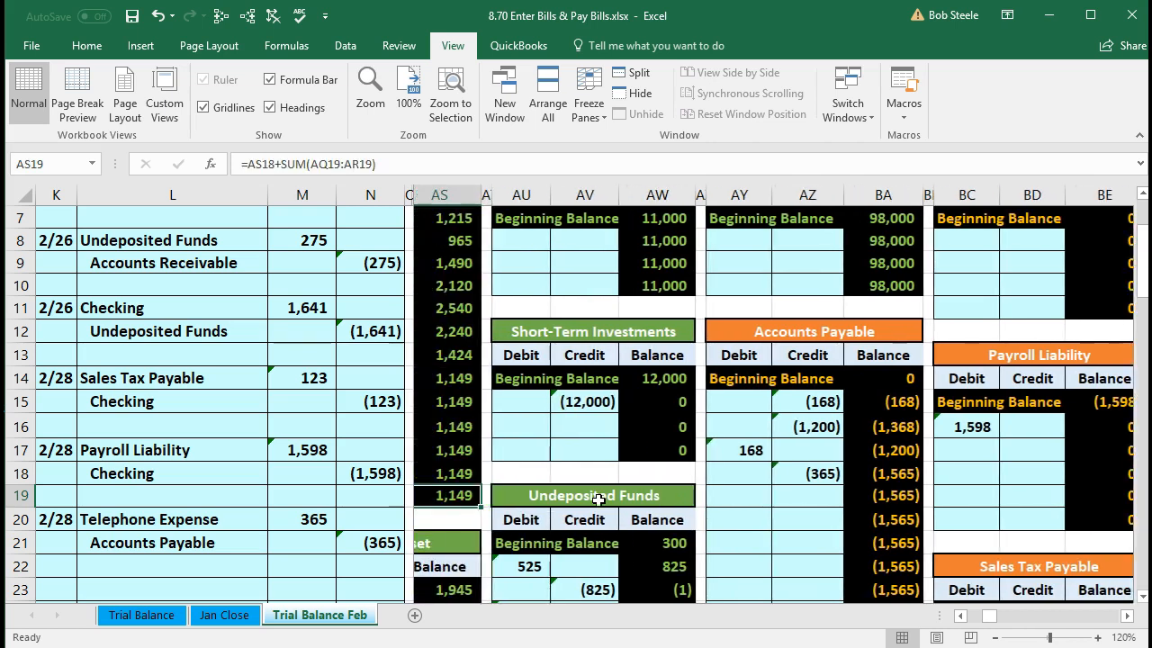
key("Left")
key("Left")
key("Left")
key("Left")
key("Left")
key("Left")
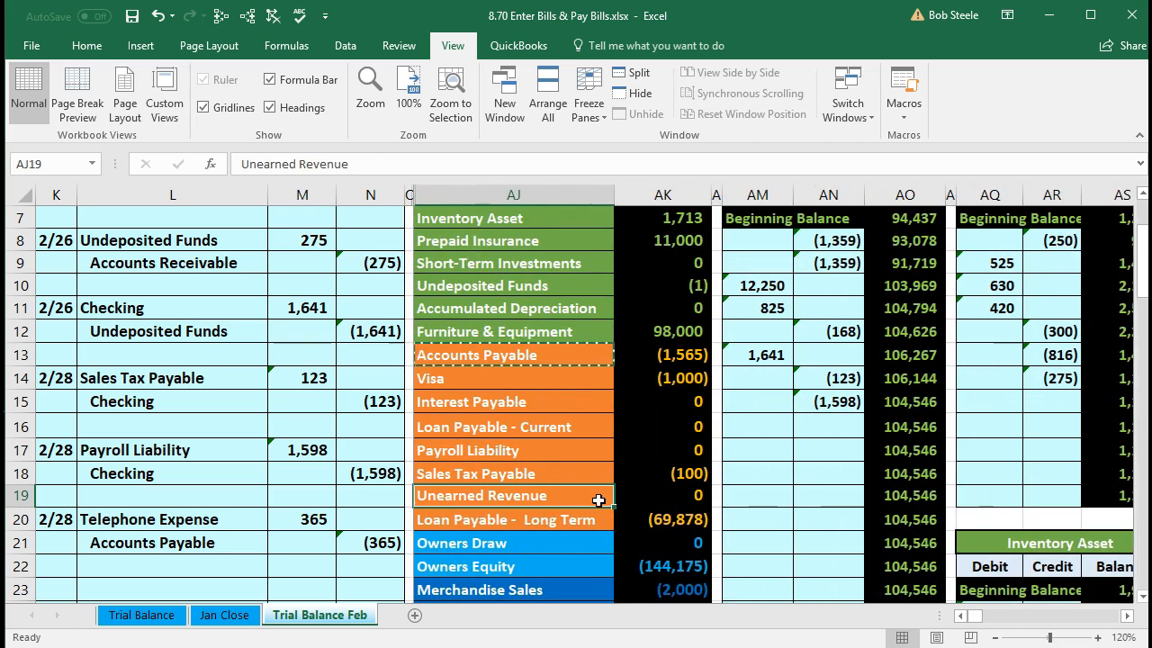
left_click(670, 354)
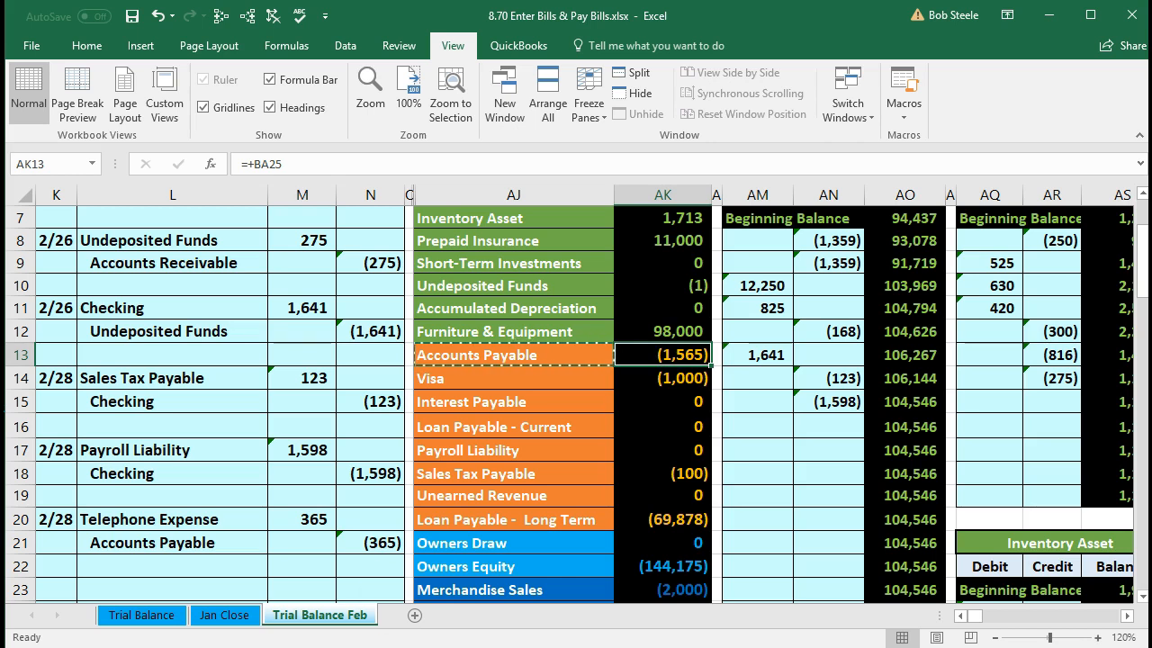
- Move along row 13 to the Epiphone and Fender vendor ledgers and select blank title cell CZ13
left_click_drag(185, 544, 357, 541)
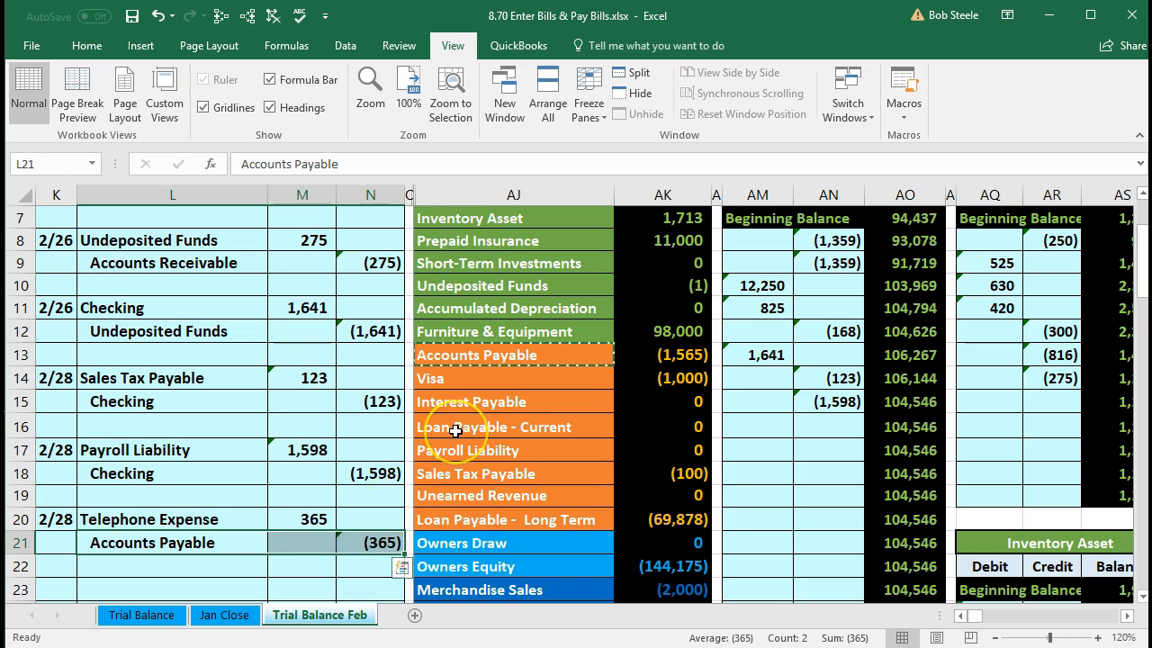
left_click(656, 354)
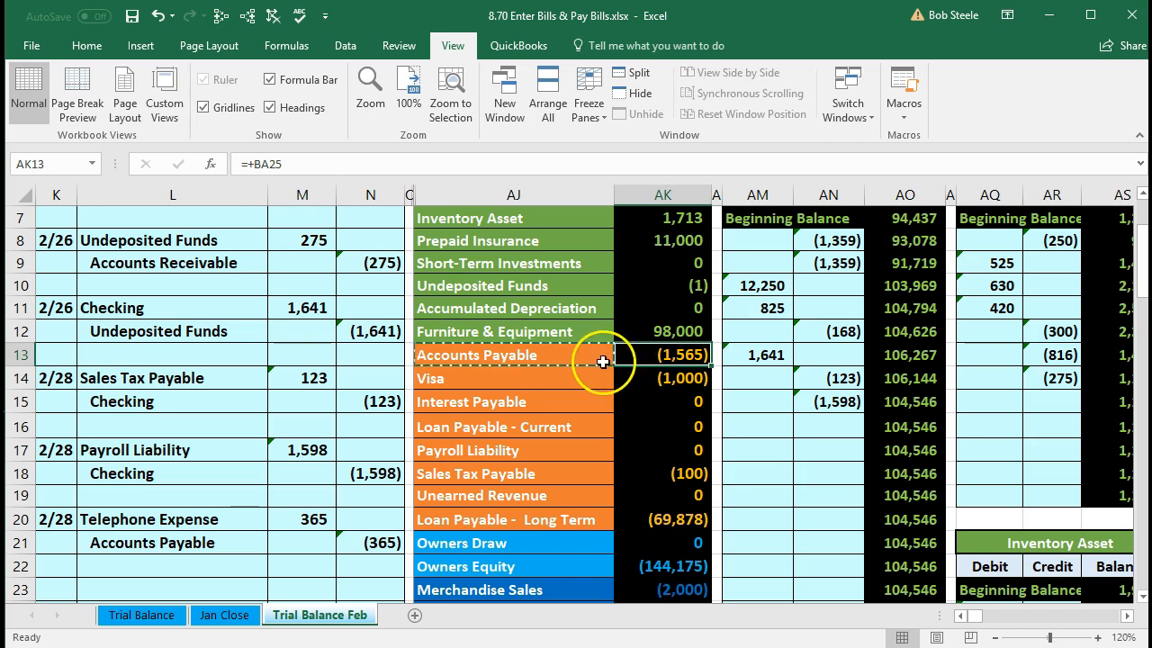
key("Right")
key("Right")
key("Right")
key("Right")
key("Right")
key("Right")
key("Right")
key("Right")
key("Right")
key("Right")
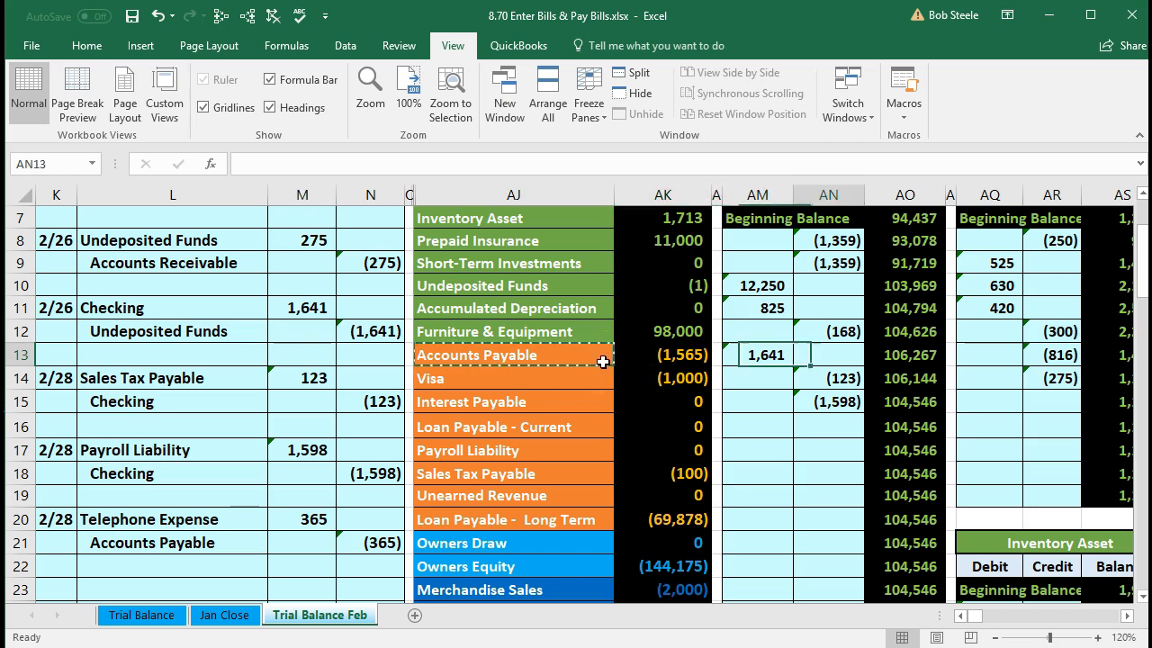
key("Right")
key("Right")
key("Right")
key("Right")
key("Right")
key("Right")
key("Right")
key("Right")
key("Right")
key("Right")
key("Right")
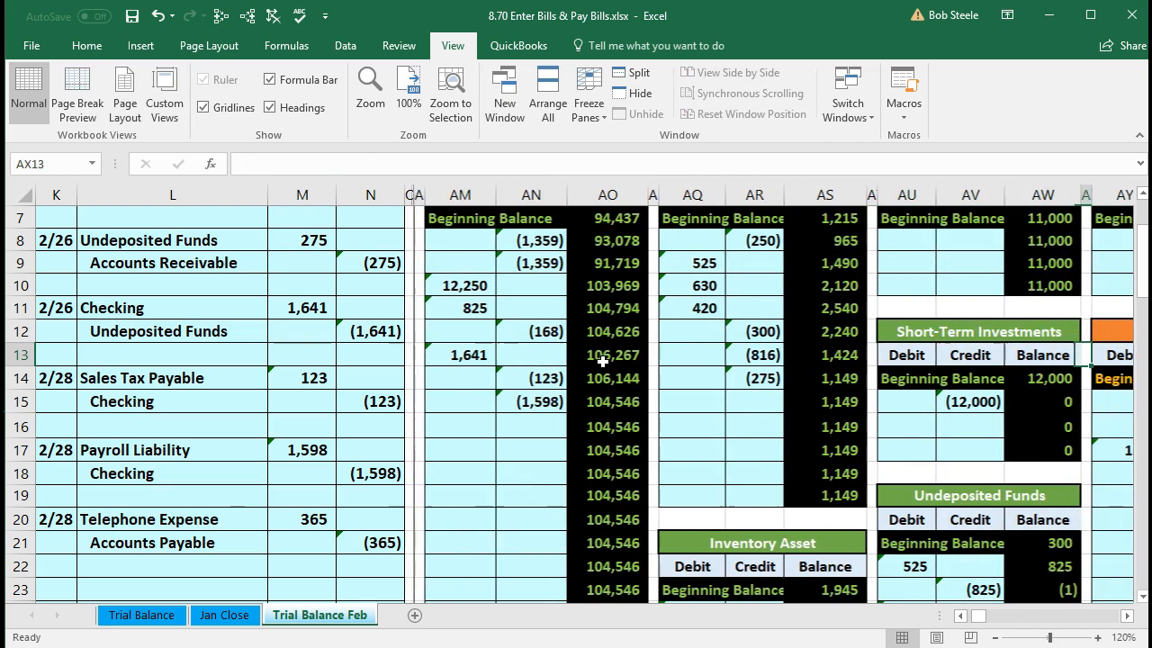
key("Right")
key("Right")
key("Right")
key("Right")
key("Right")
key("Right")
key("Right")
key("Right")
key("Right")
key("Right")
key("Right")
key("Right")
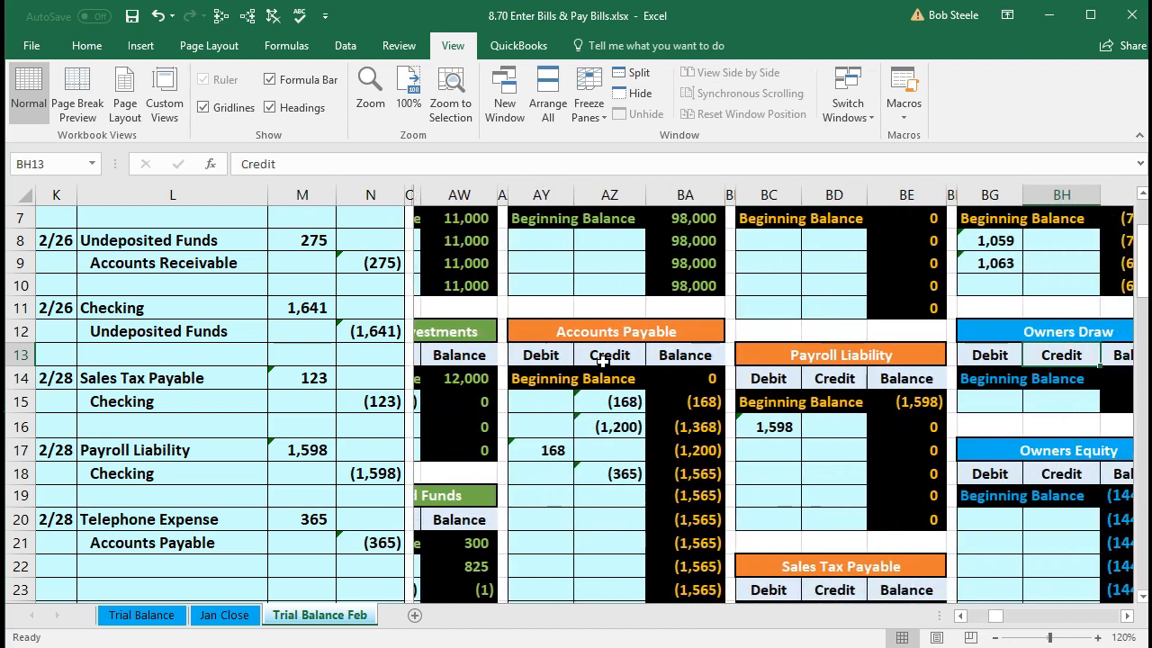
key("Right")
key("Right")
key("Right")
key("Right")
key("Right")
key("Right")
key("Right")
key("Right")
key("Right")
key("Right")
key("Right")
key("Right")
key("Right")
key("Right")
key("Right")
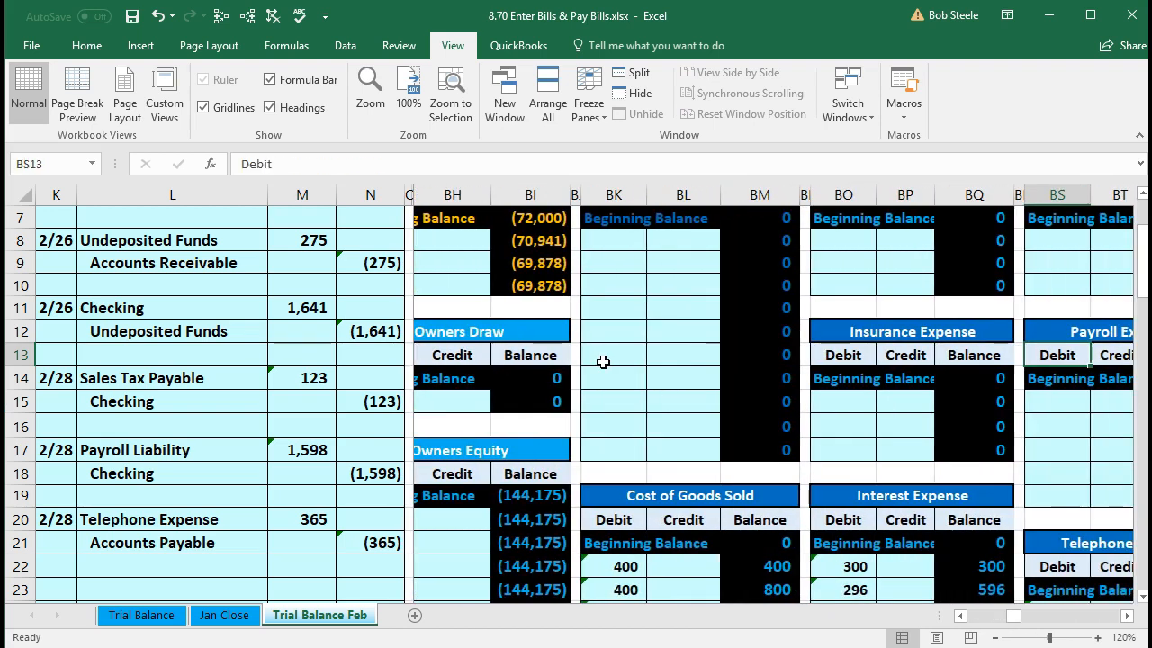
key("Right")
key("Right")
key("Right")
key("Right")
key("Right")
key("Right")
key("Right")
key("Right")
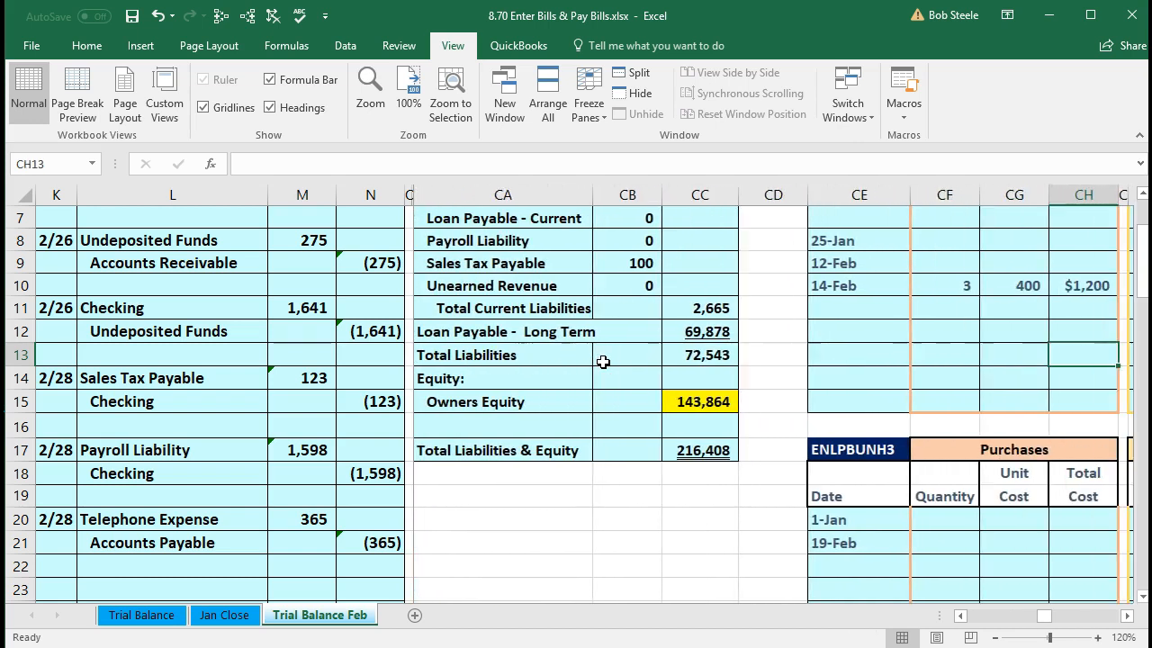
key("Right")
key("Right")
key("Right")
key("Right")
key("Right")
key("Right")
key("Right")
key("Right")
key("Right")
key("Right")
key("Right")
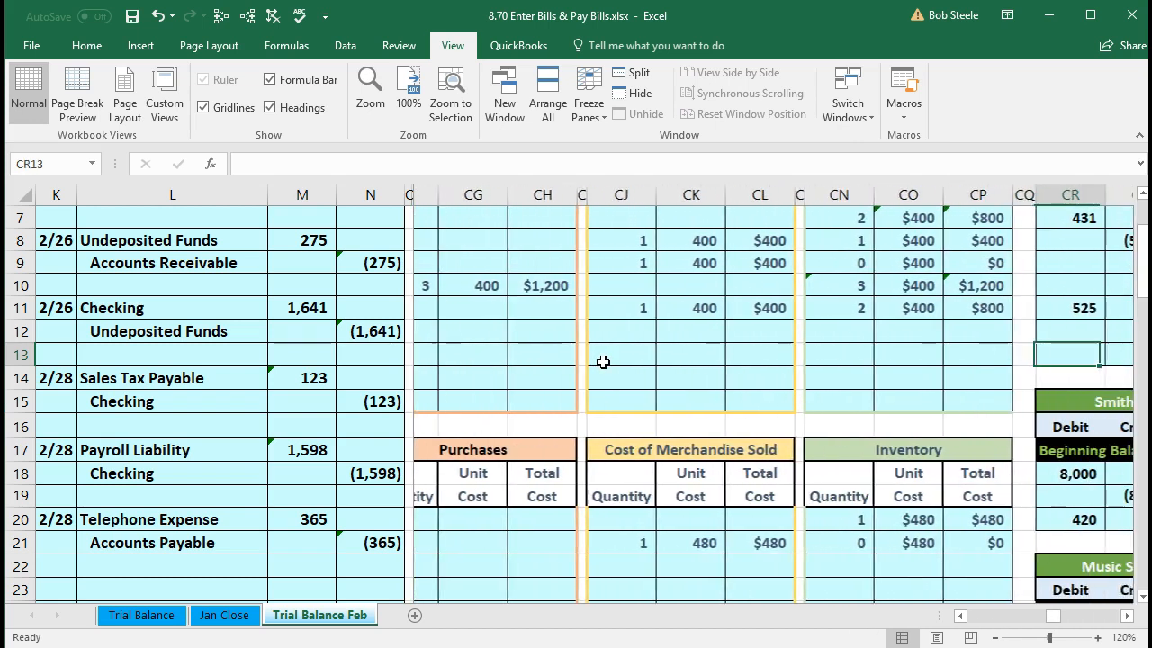
key("Right")
key("Right")
key("Right")
key("Right")
key("Right")
key("Right")
key("Right")
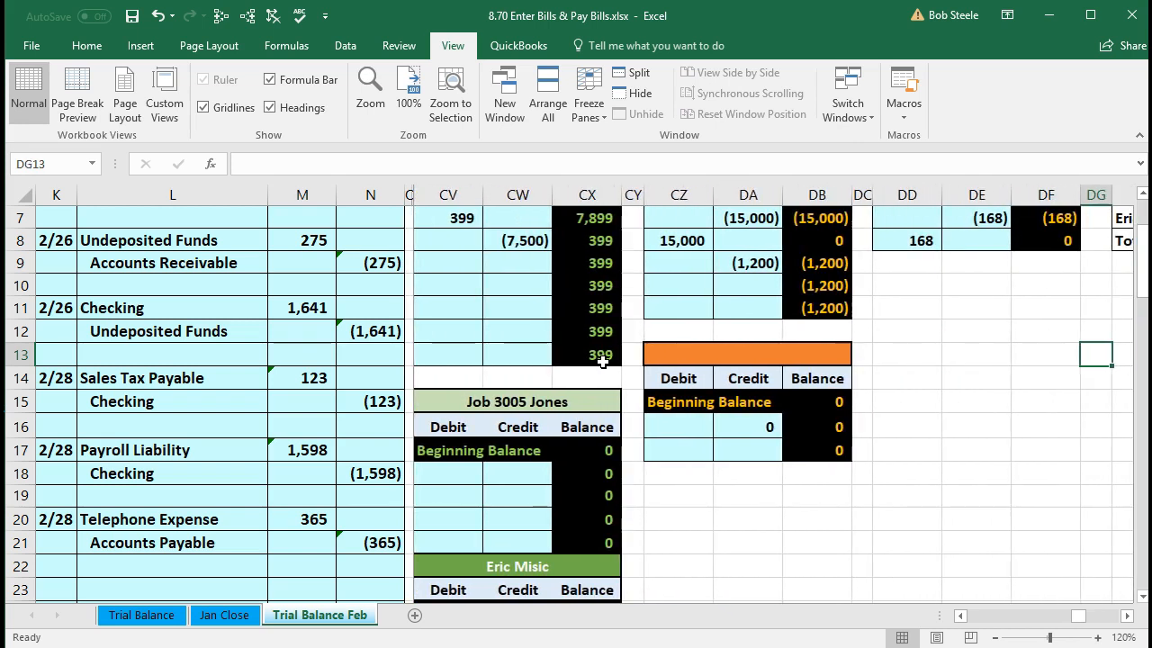
scroll(630, 360, "up", 2)
scroll(698, 411, "down", 1)
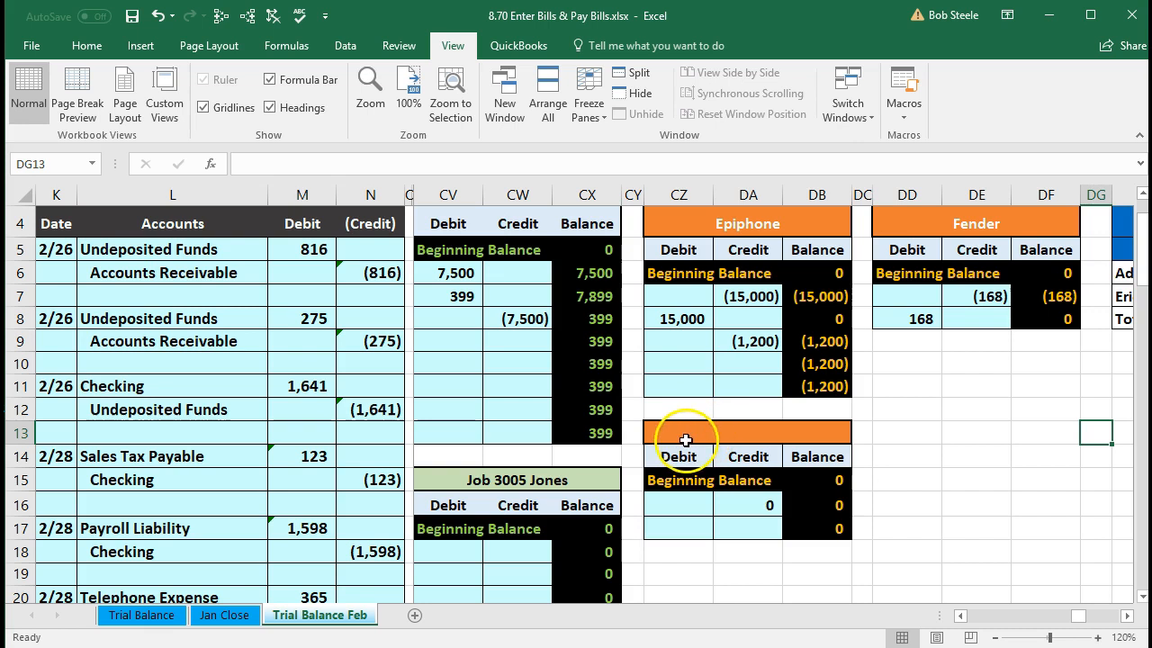
left_click(684, 433)
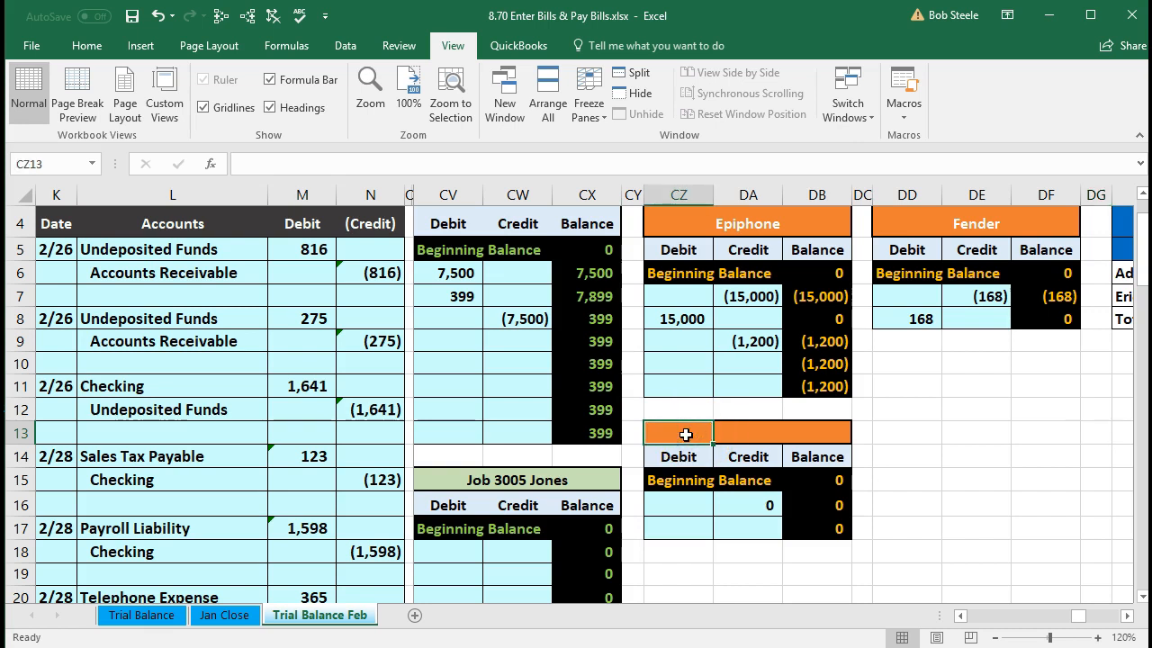
- Title the blank vendor ledger Verizon and post the (365) credit with =N21 in DA16
type("V")
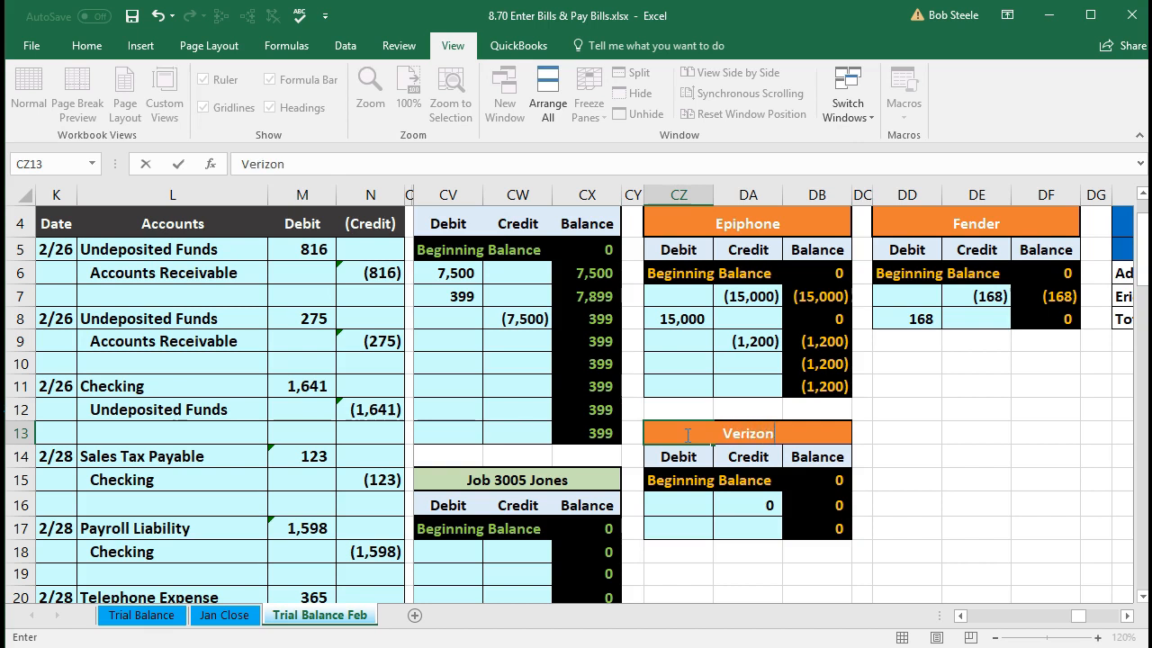
type("erizon")
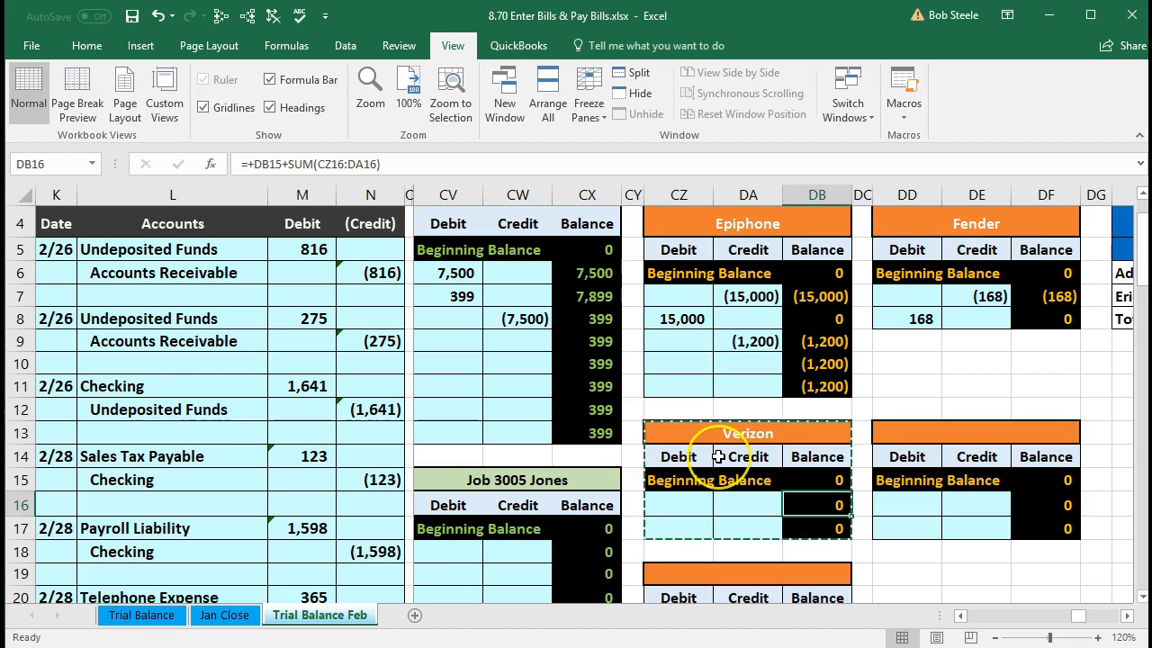
scroll(718, 457, "down", 2)
left_click(735, 358)
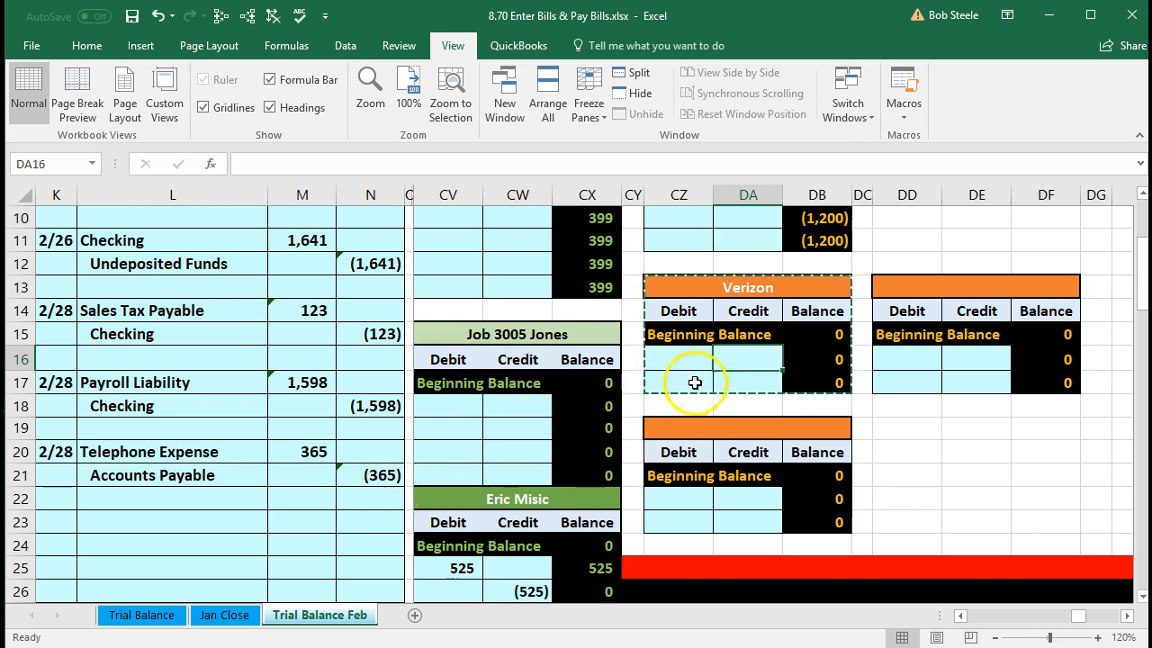
type("=")
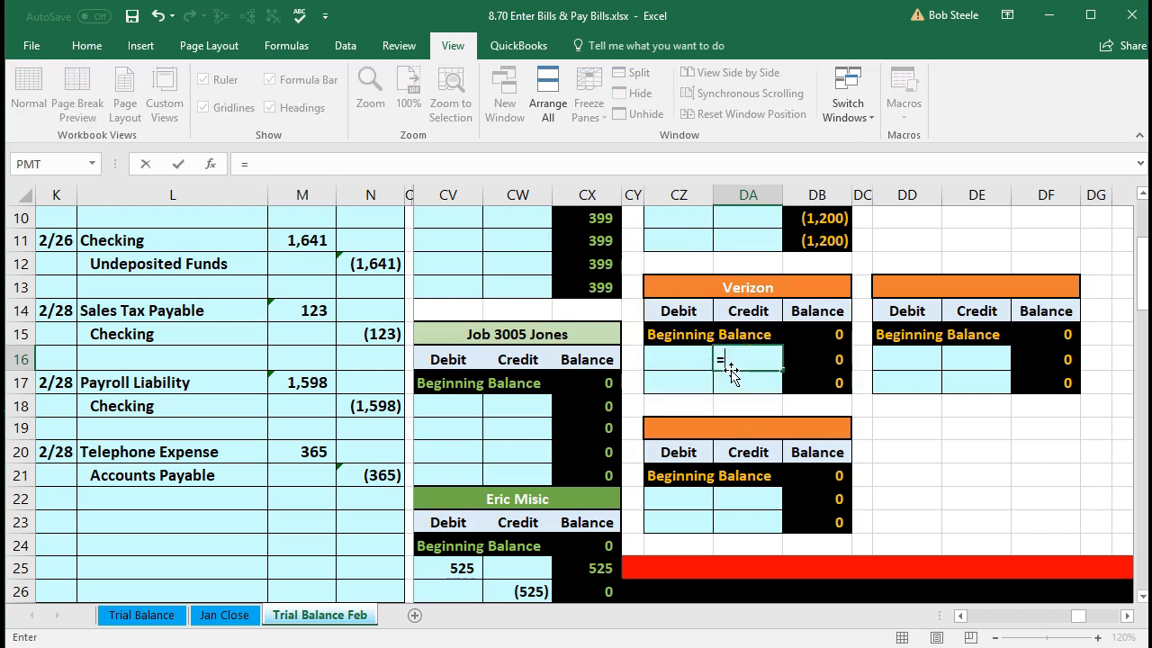
left_click(376, 477)
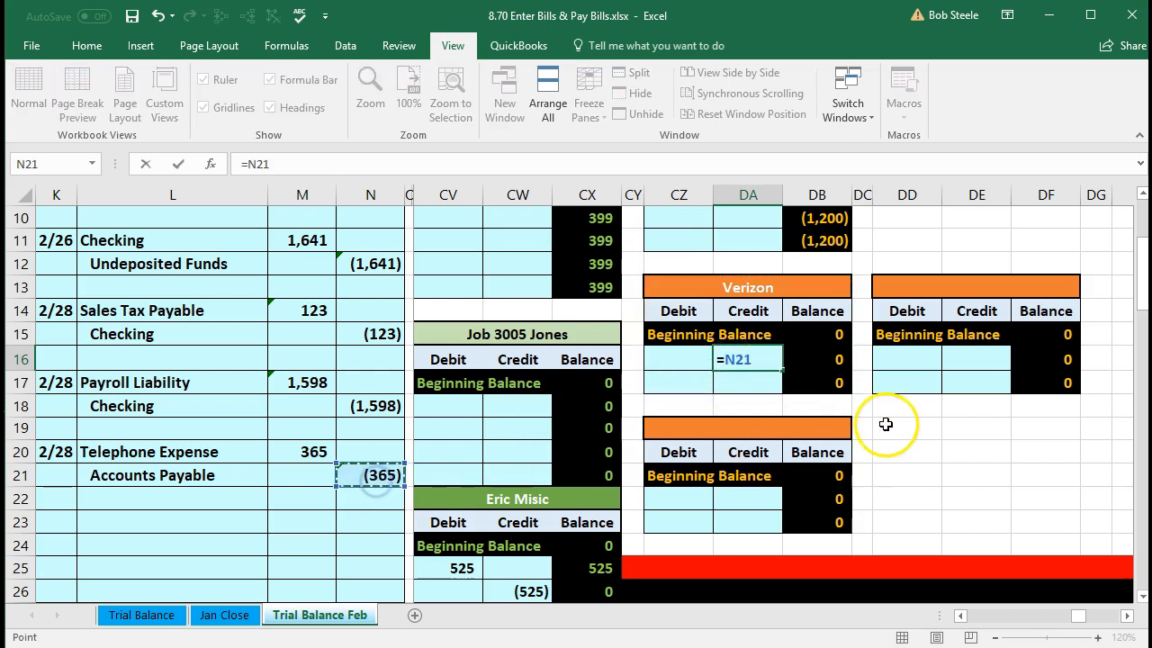
key("Return")
left_click(848, 360)
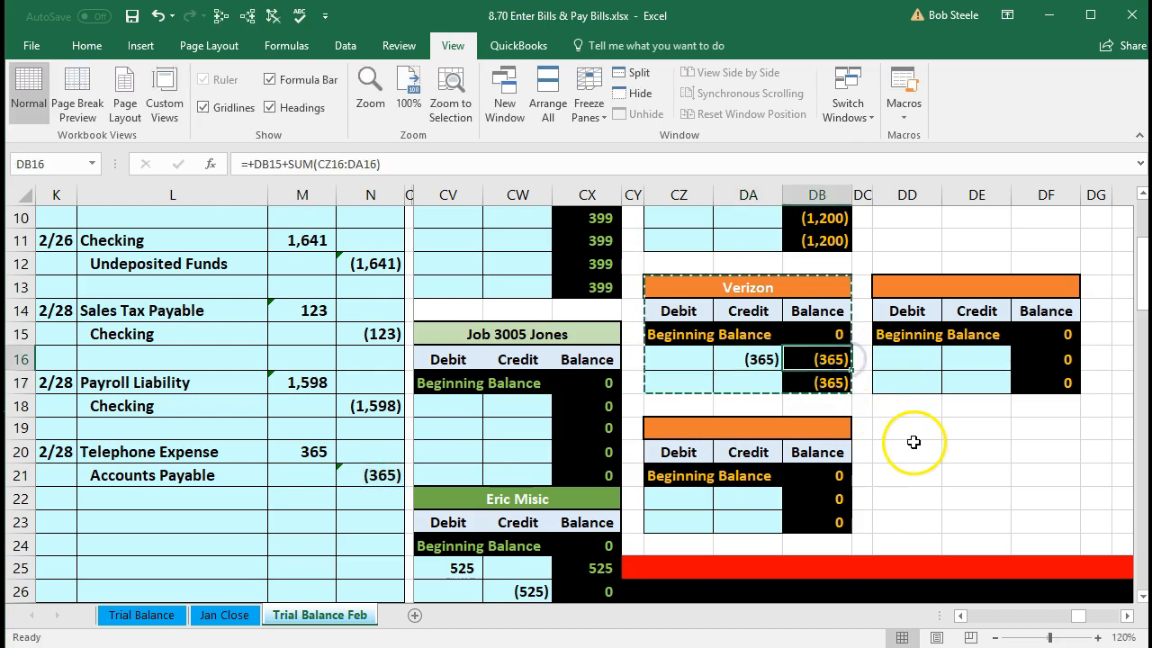
scroll(933, 463, "up", 2)
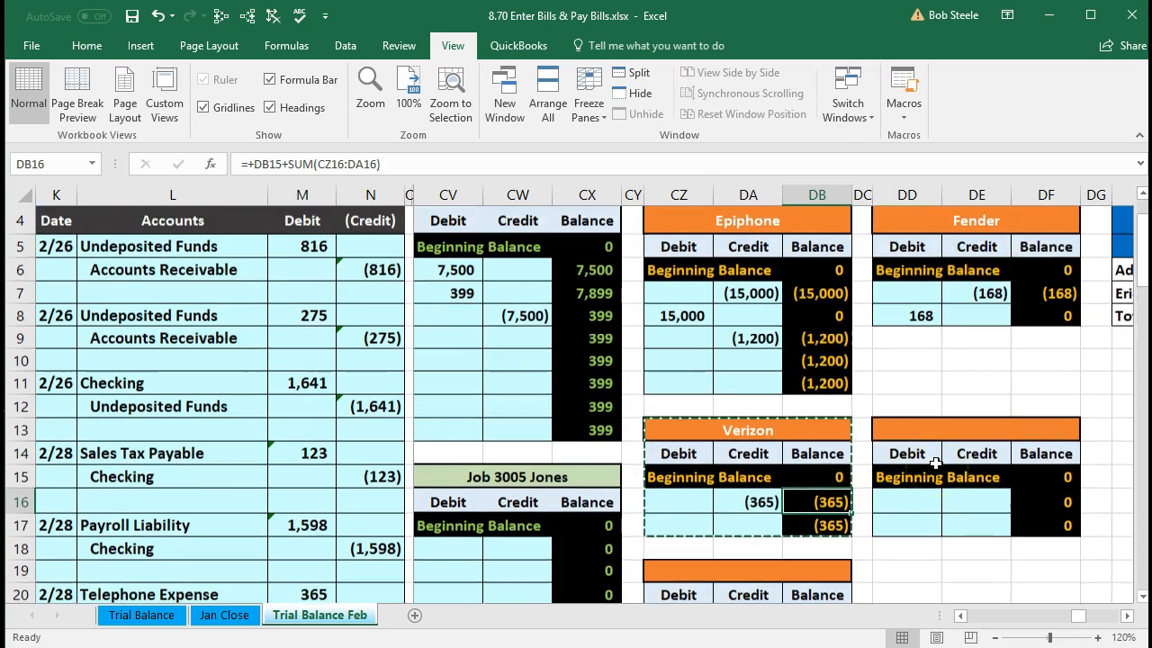
scroll(936, 463, "up", 1)
- Check the AP subsidiary total in DE3, then confirm Accounts Payable at (1,565) in AK13
left_click(982, 288)
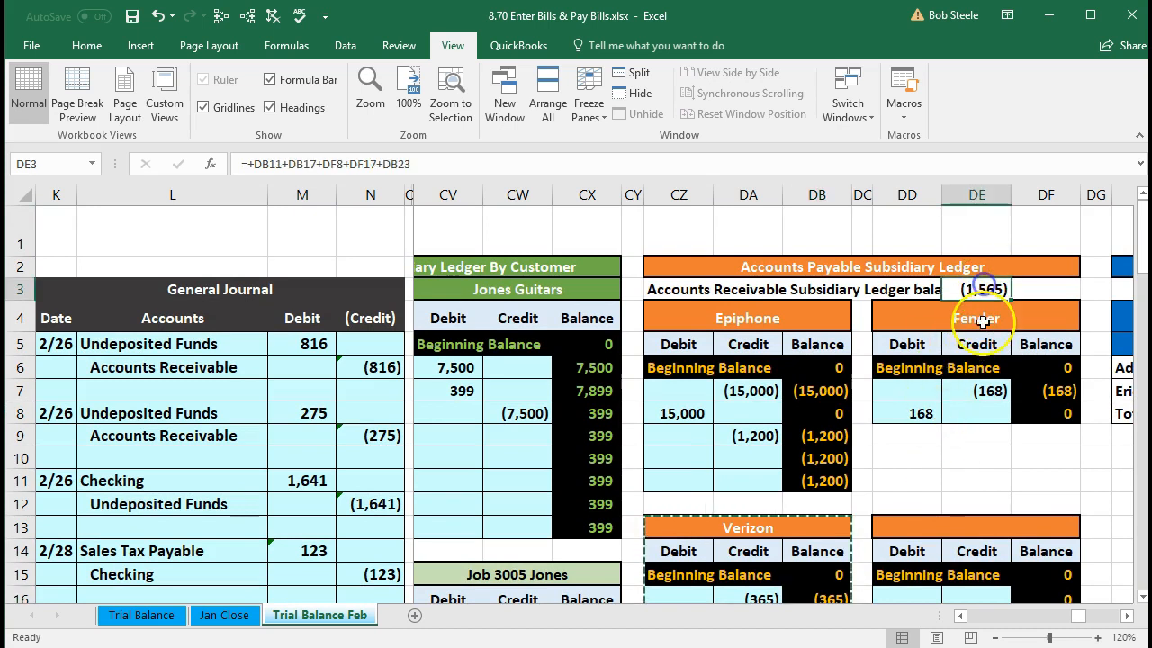
double_click(981, 286)
left_click(945, 419)
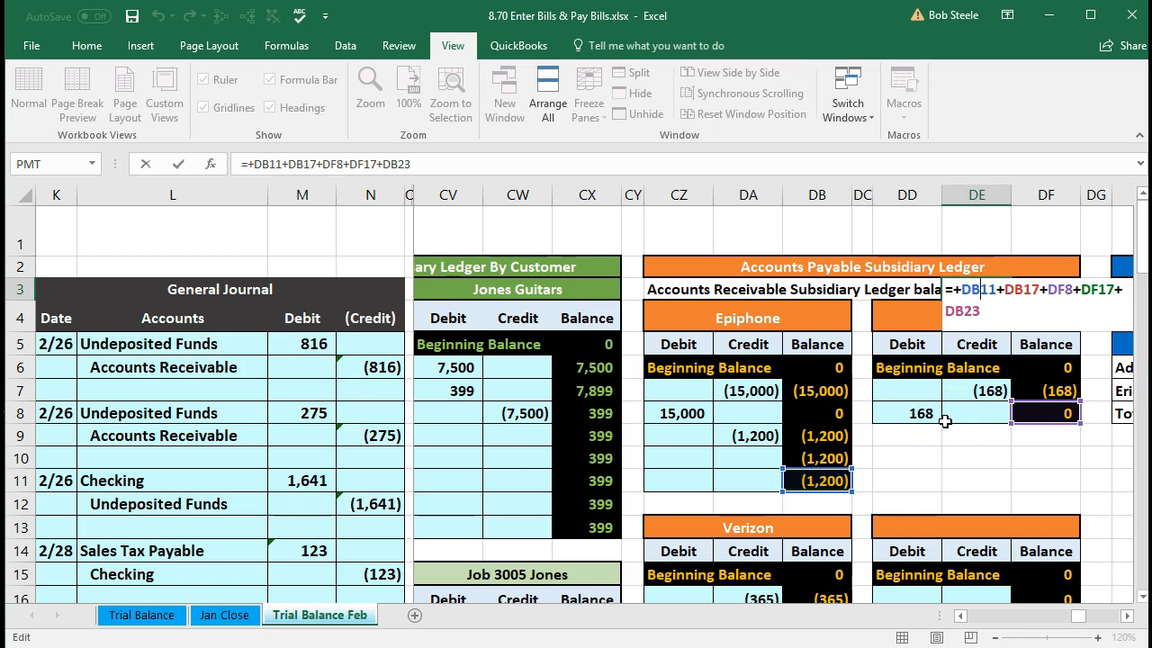
key("Return")
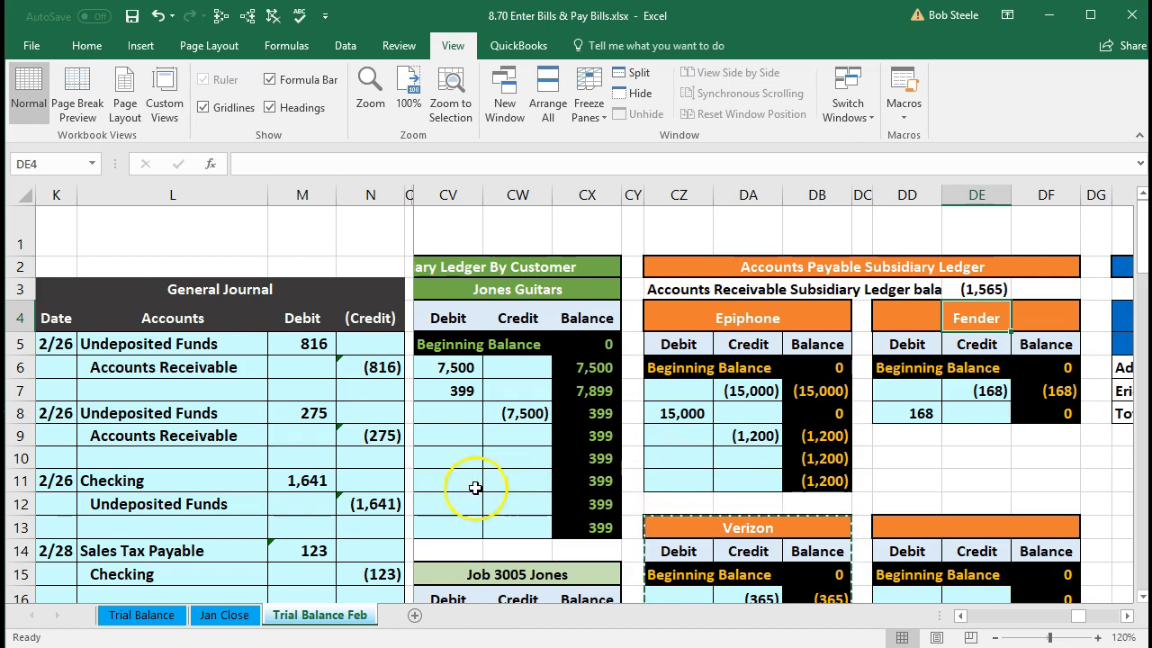
left_click(376, 505)
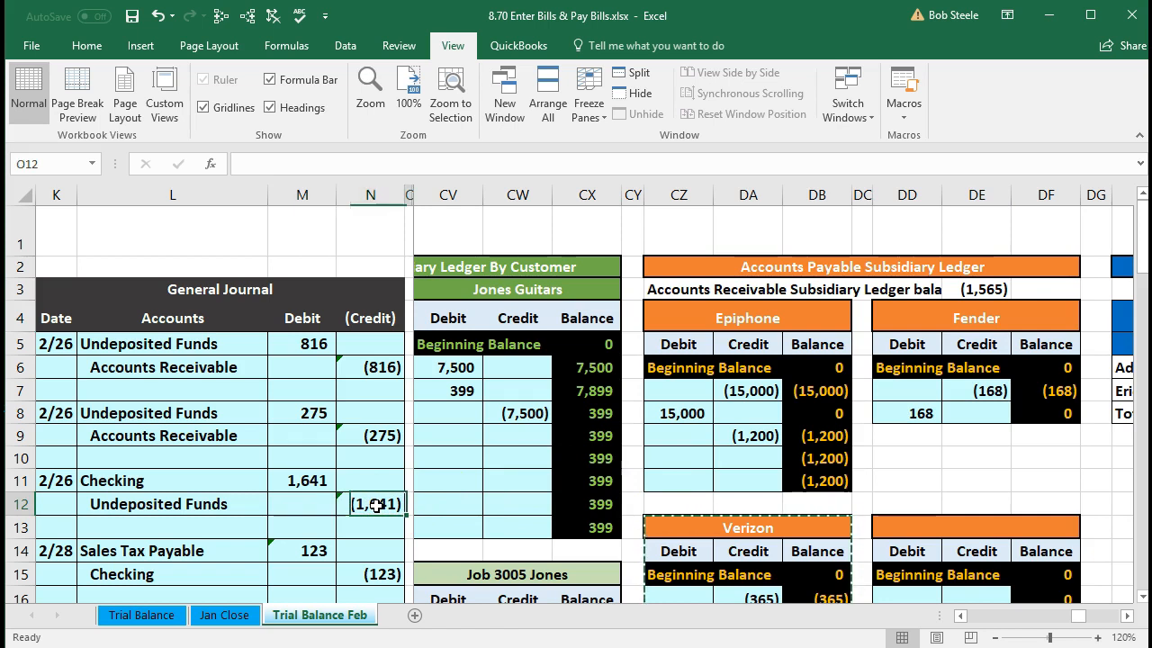
key("ctrl+Right")
key("Down")
key("Right")
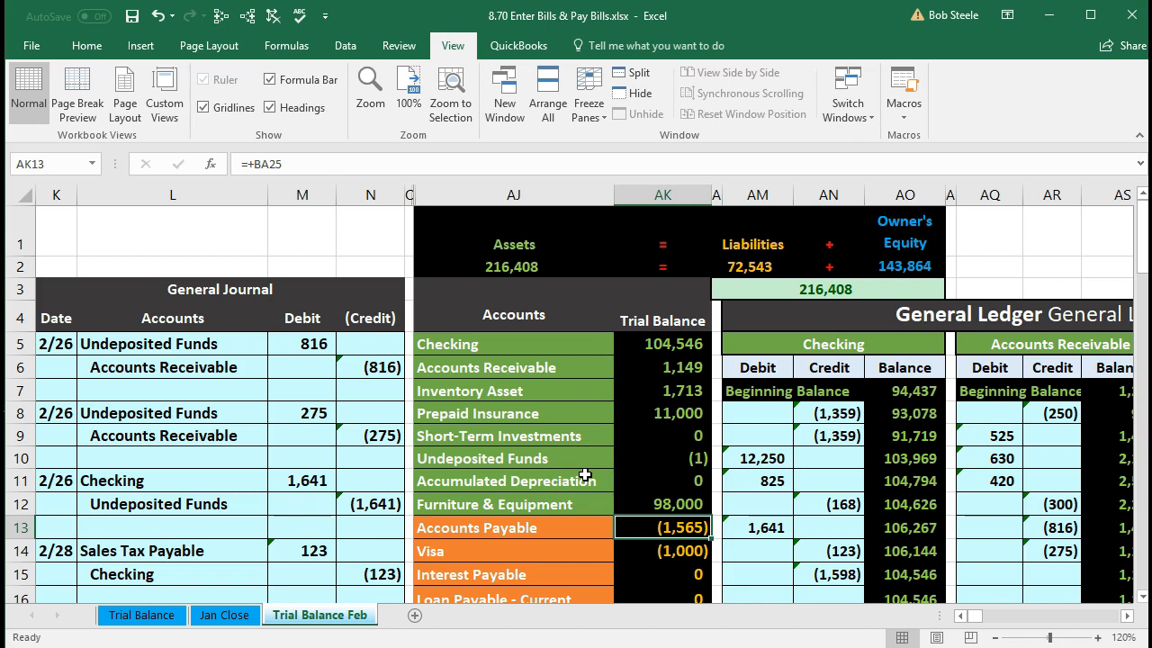
left_click(494, 475)
left_click_drag(545, 344, 642, 344)
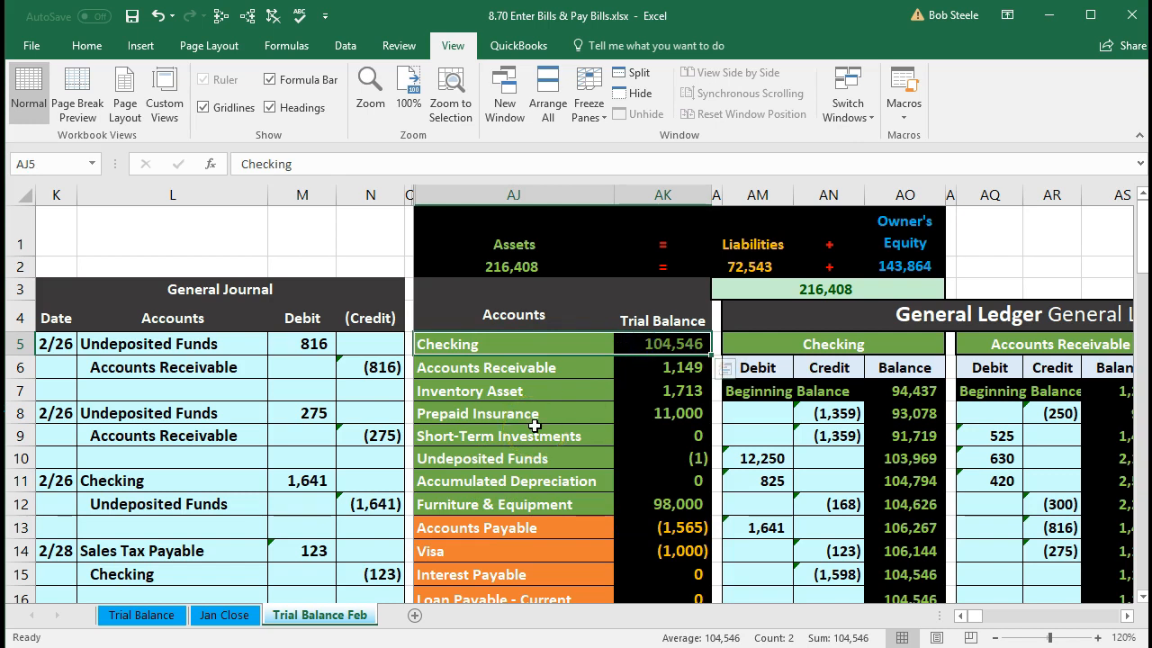
scroll(535, 424, "down", 1)
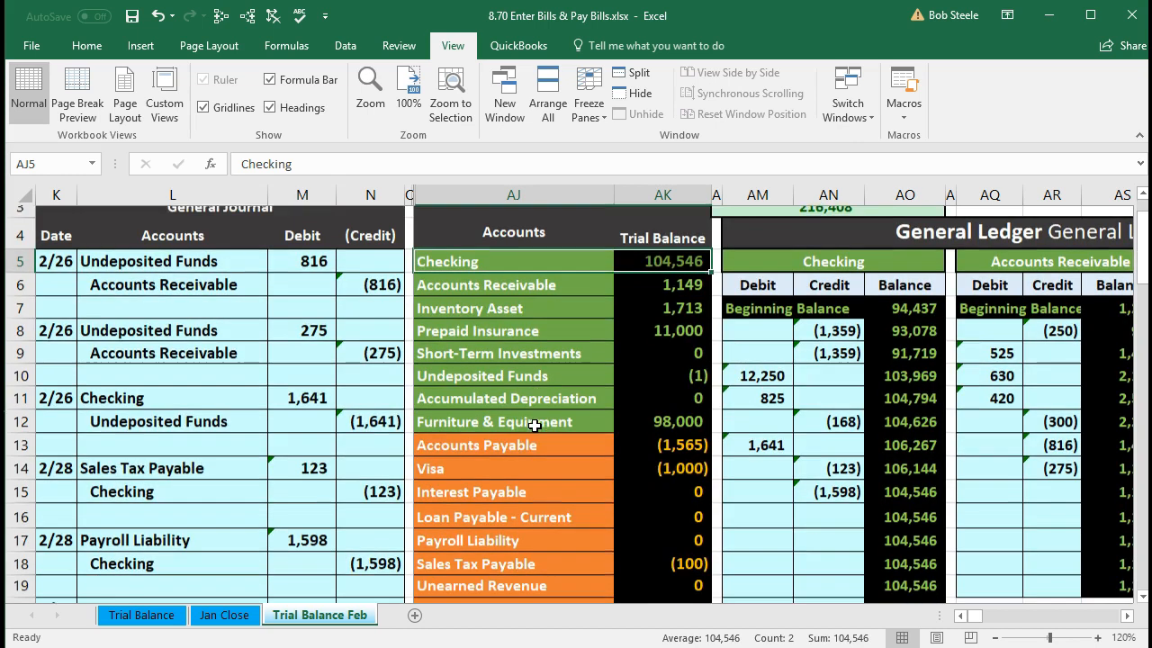
left_click_drag(522, 437, 627, 441)
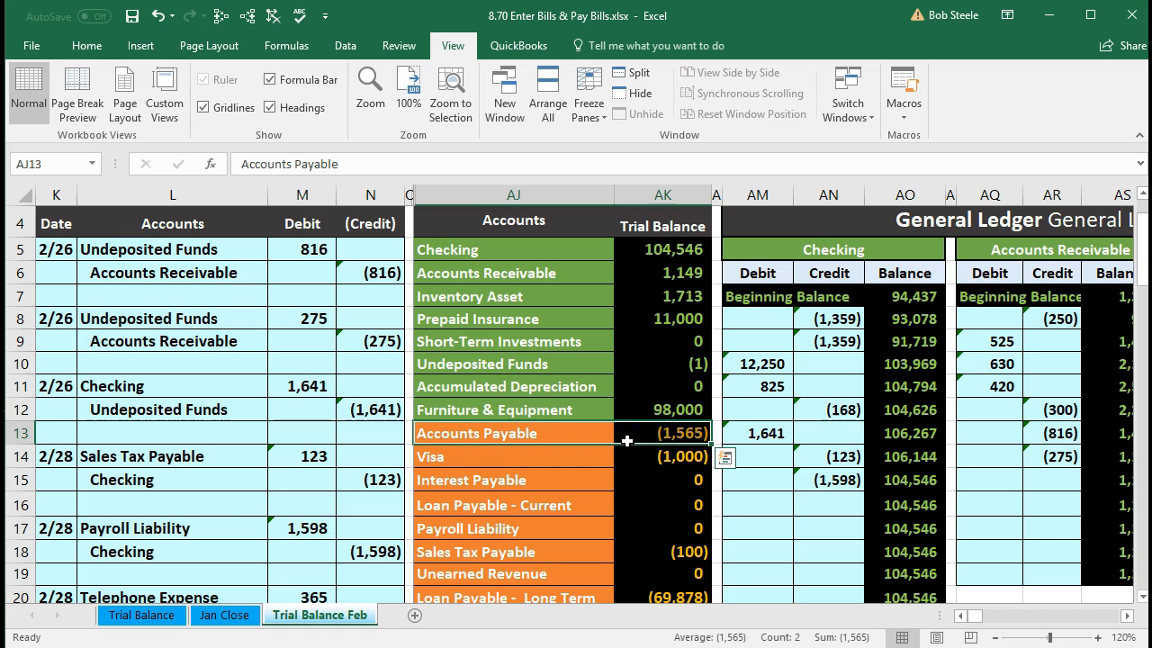
scroll(627, 441, "down", 5)
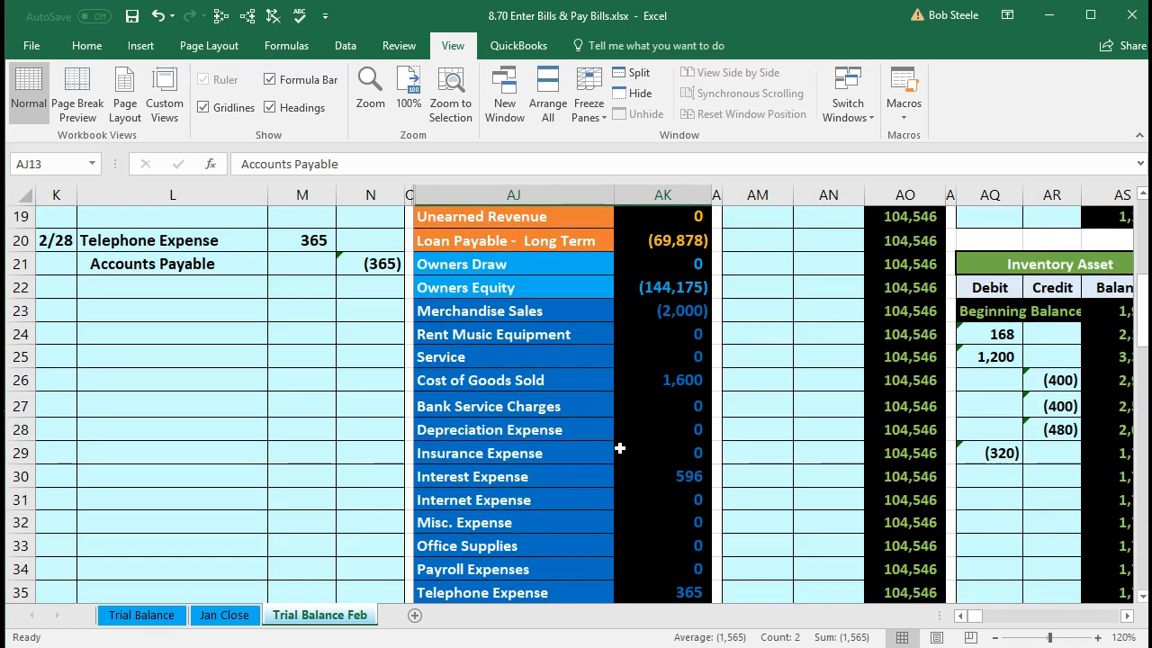
left_click(492, 479)
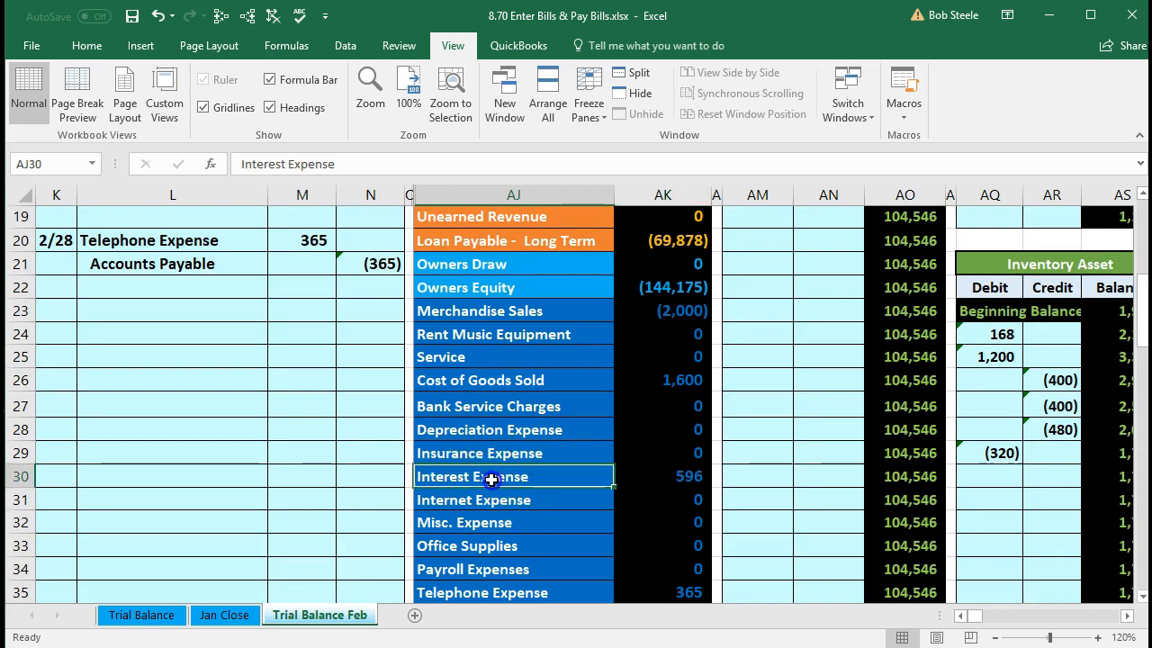
left_click(495, 499)
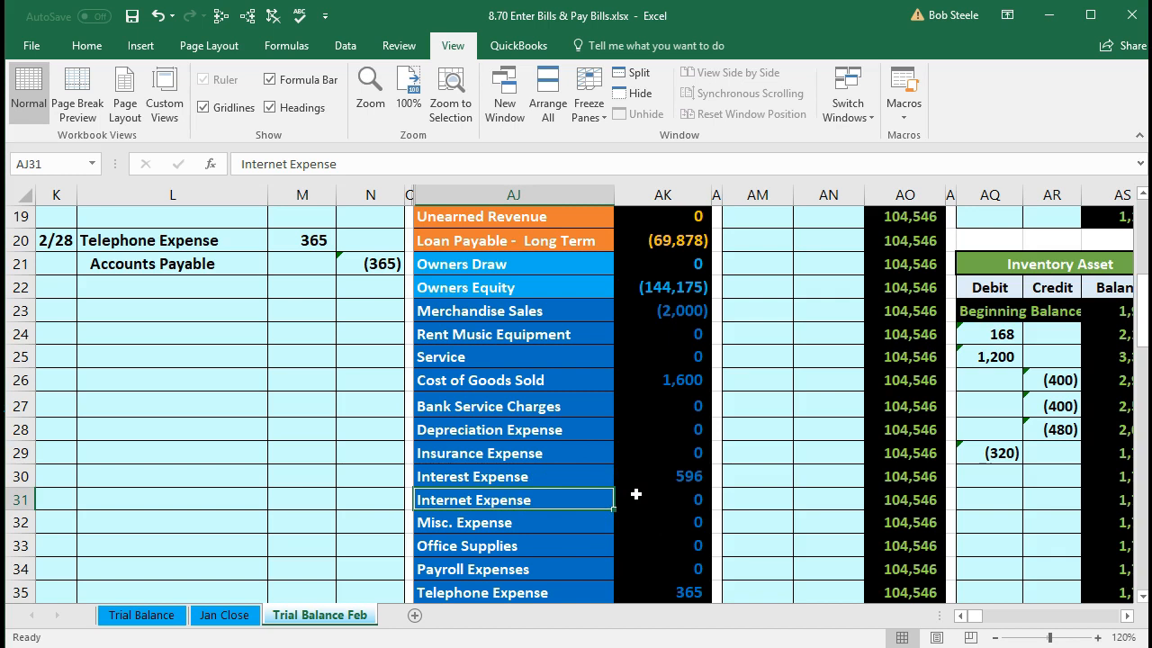
left_click(549, 499)
- Copy the Internet Expense account name and paste it as a value into journal cell L23
right_click(549, 501)
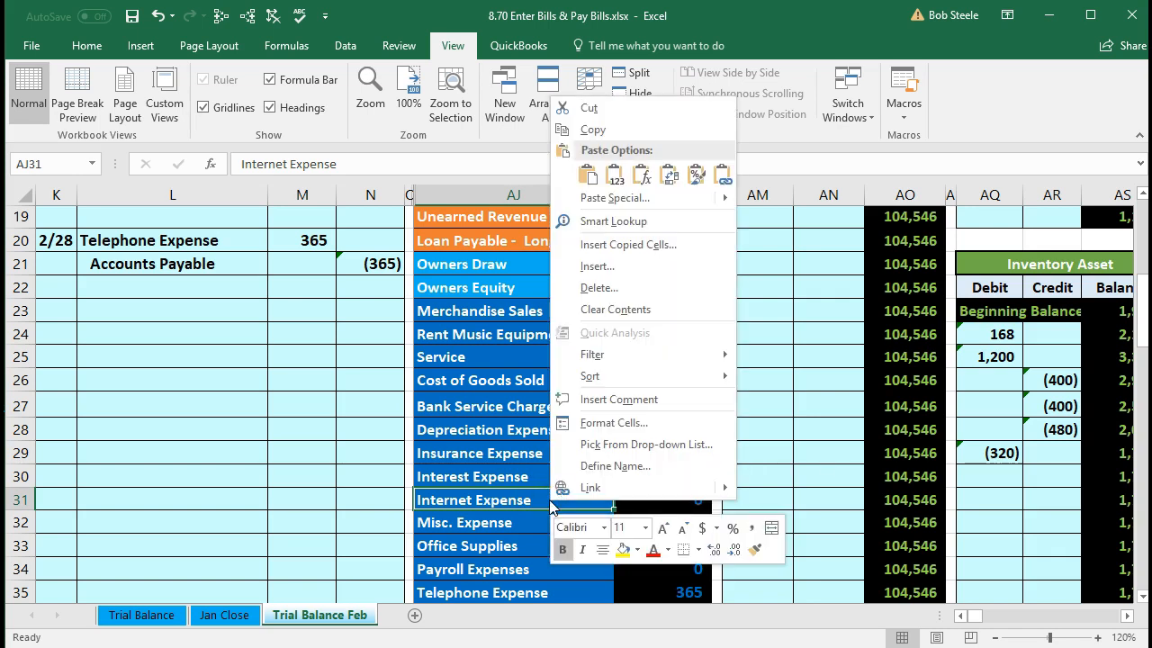
left_click(601, 131)
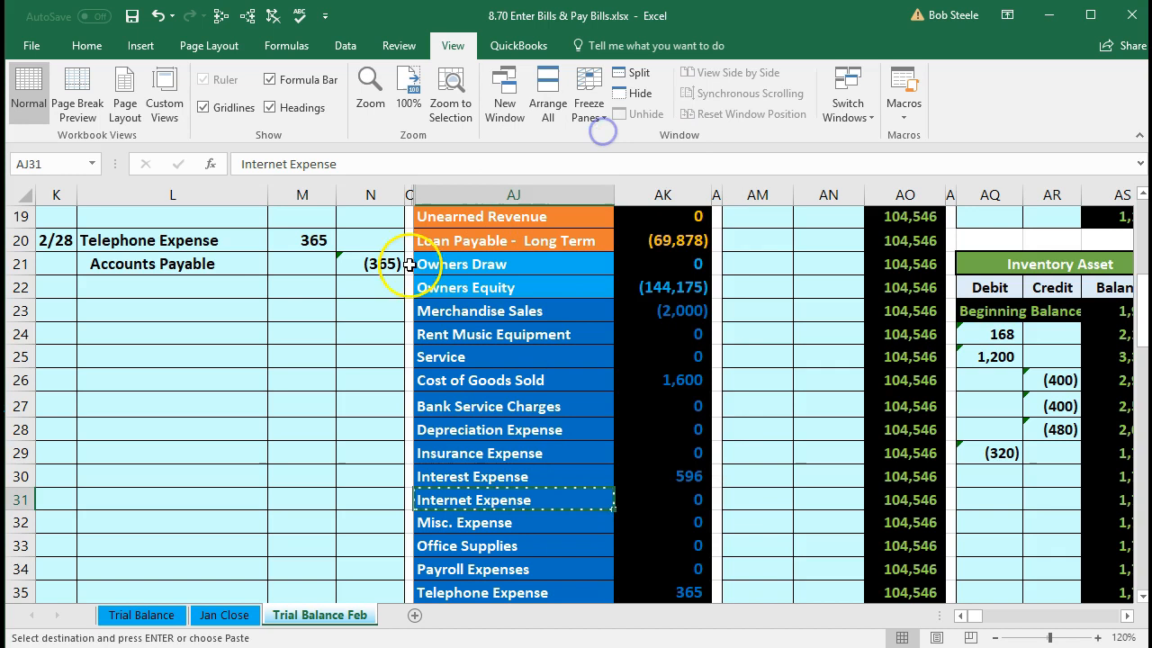
left_click(223, 312)
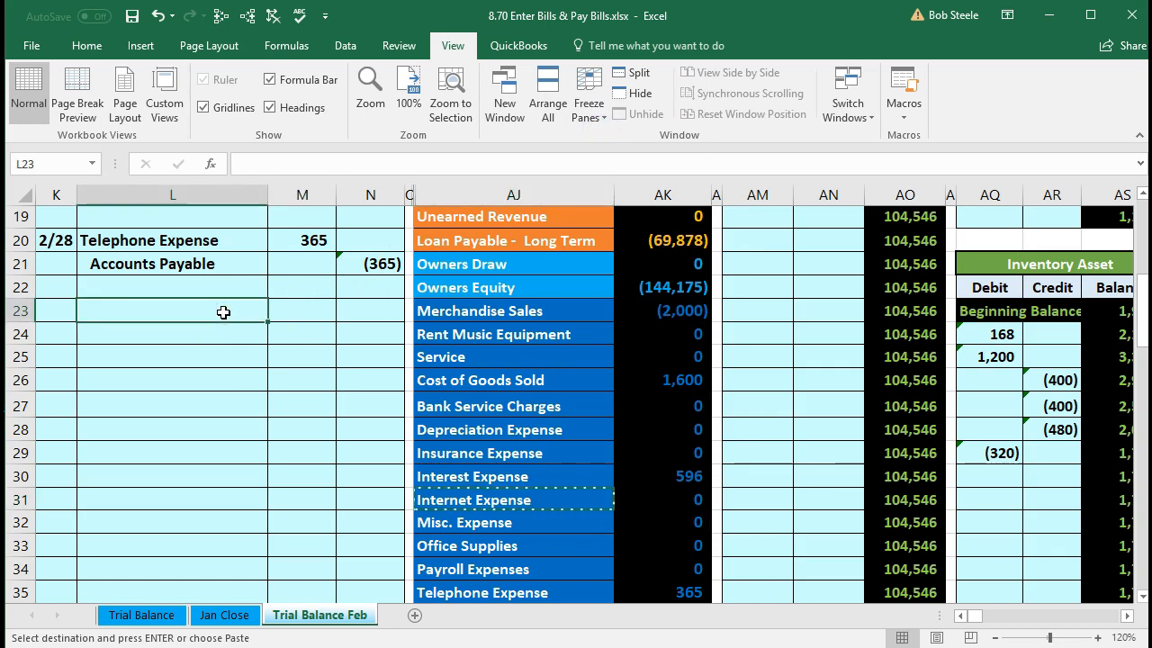
right_click(224, 313)
left_click(282, 392)
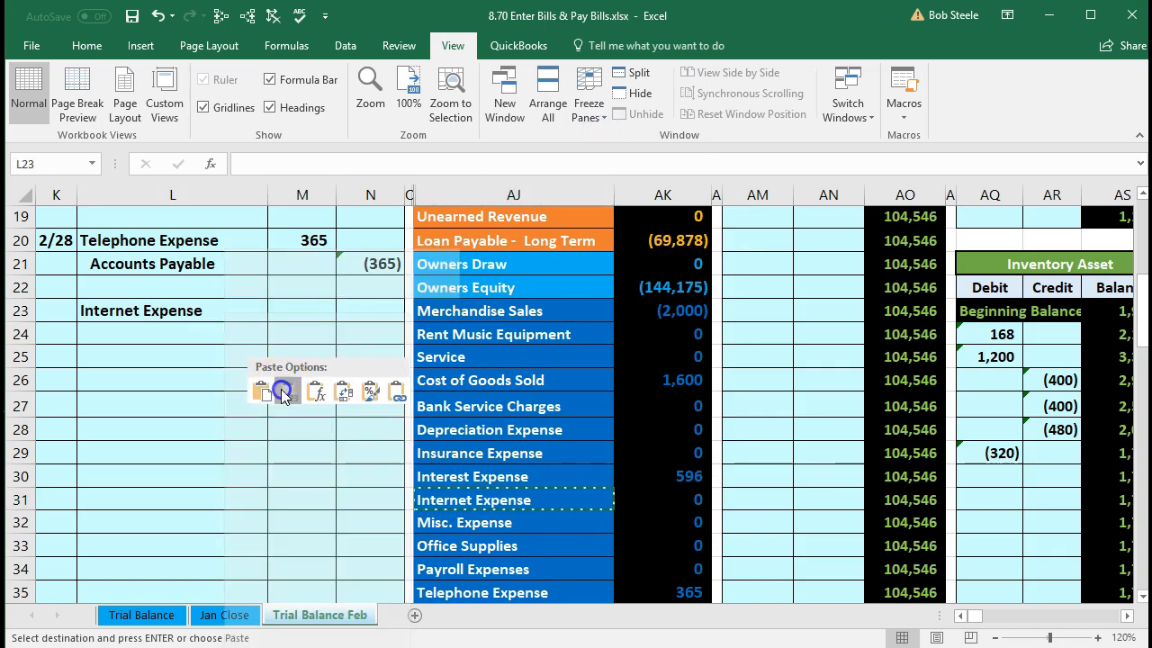
- Enter date 2/28, a 180 debit in M23, and credit =-M23 in N24
left_click(56, 309)
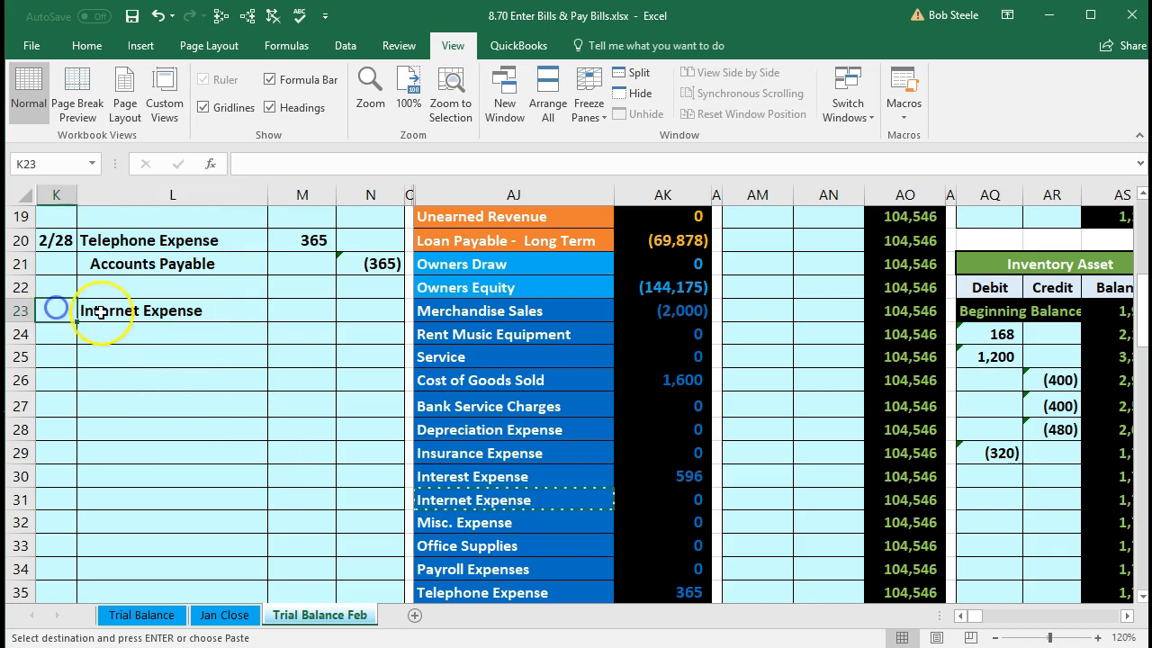
type("2/2")
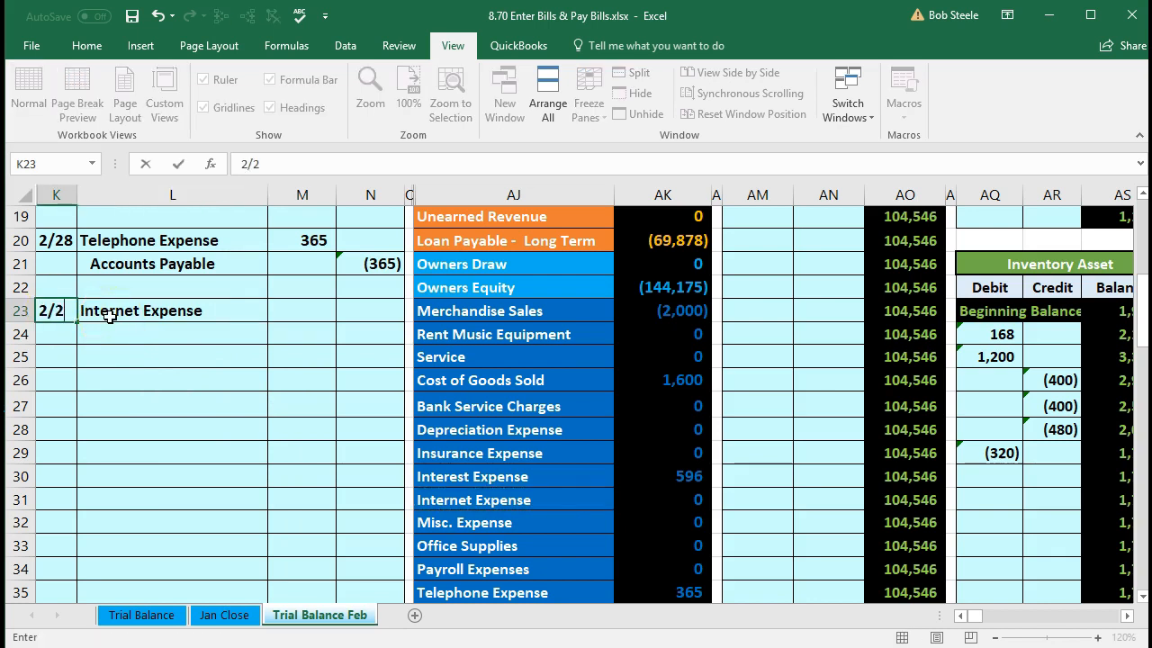
type("8")
key("Return")
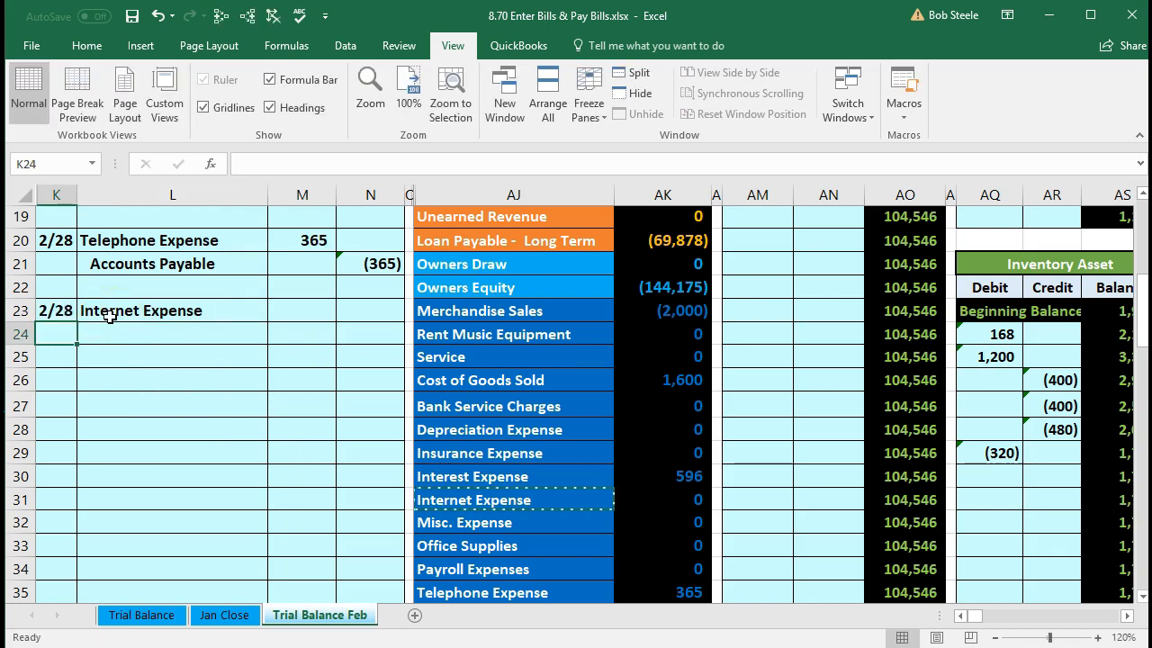
key("Right")
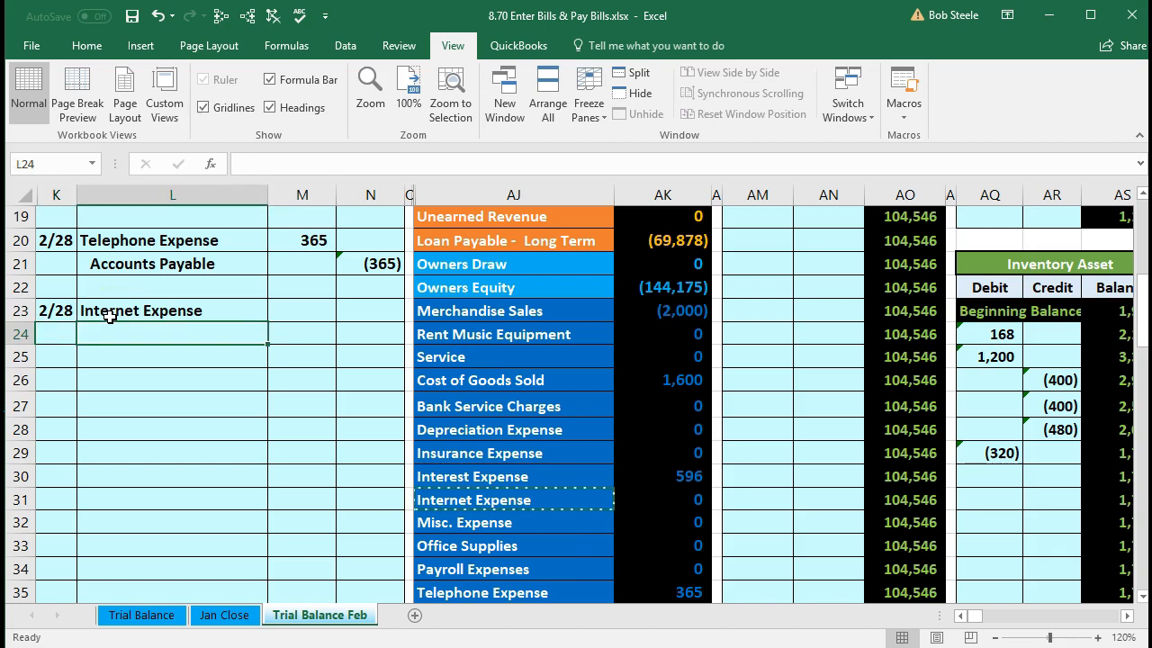
key("Up")
key("Right")
type("180")
key("Return")
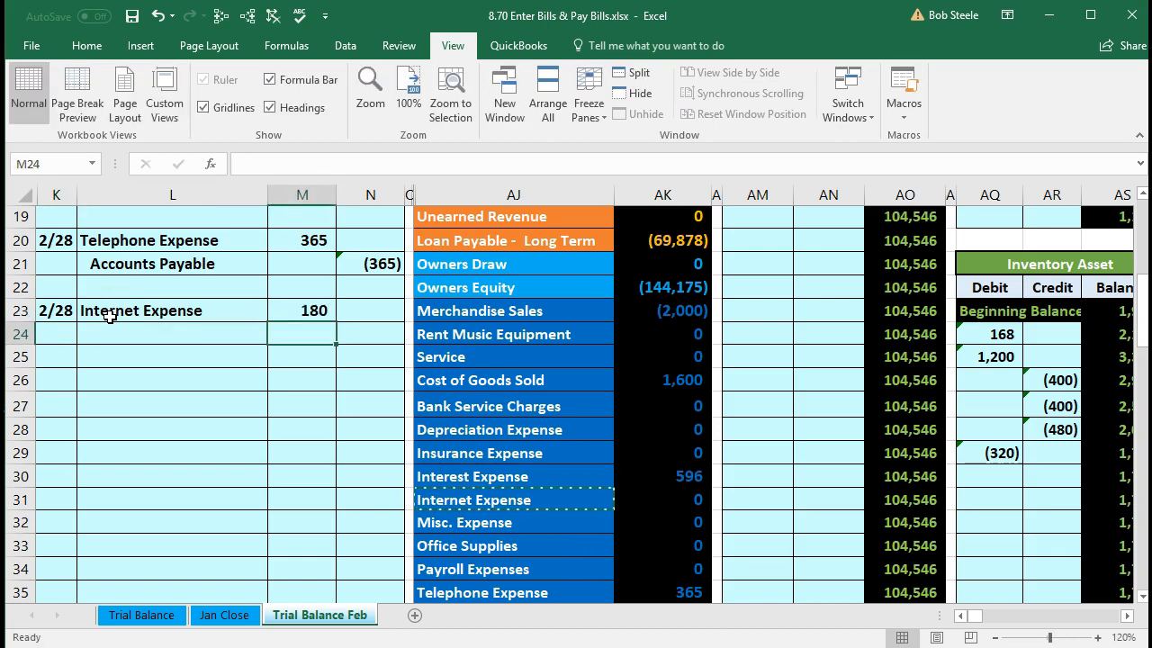
key("Right")
type("=-")
key("Up")
key("Left")
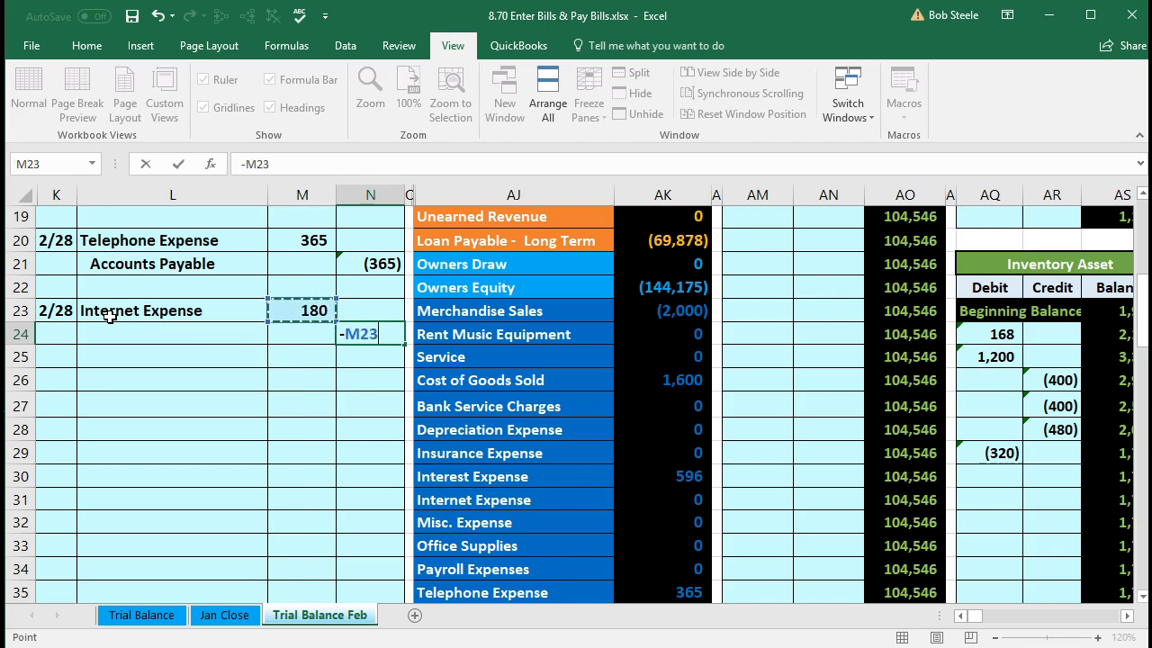
key("Return")
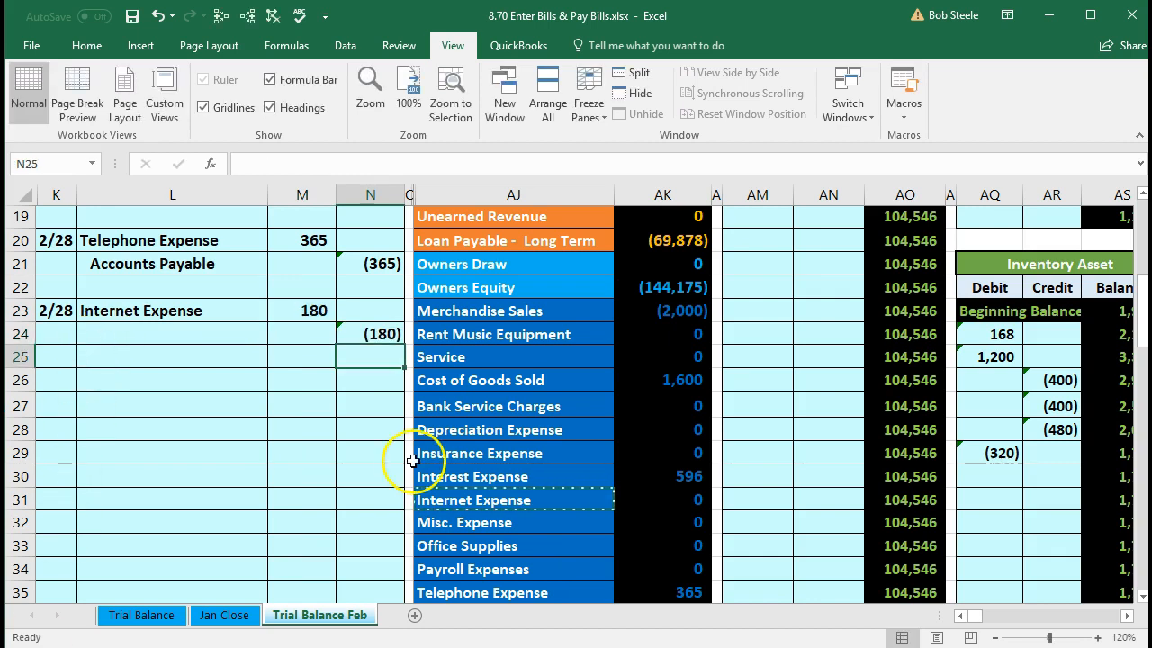
scroll(412, 461, "up", 5)
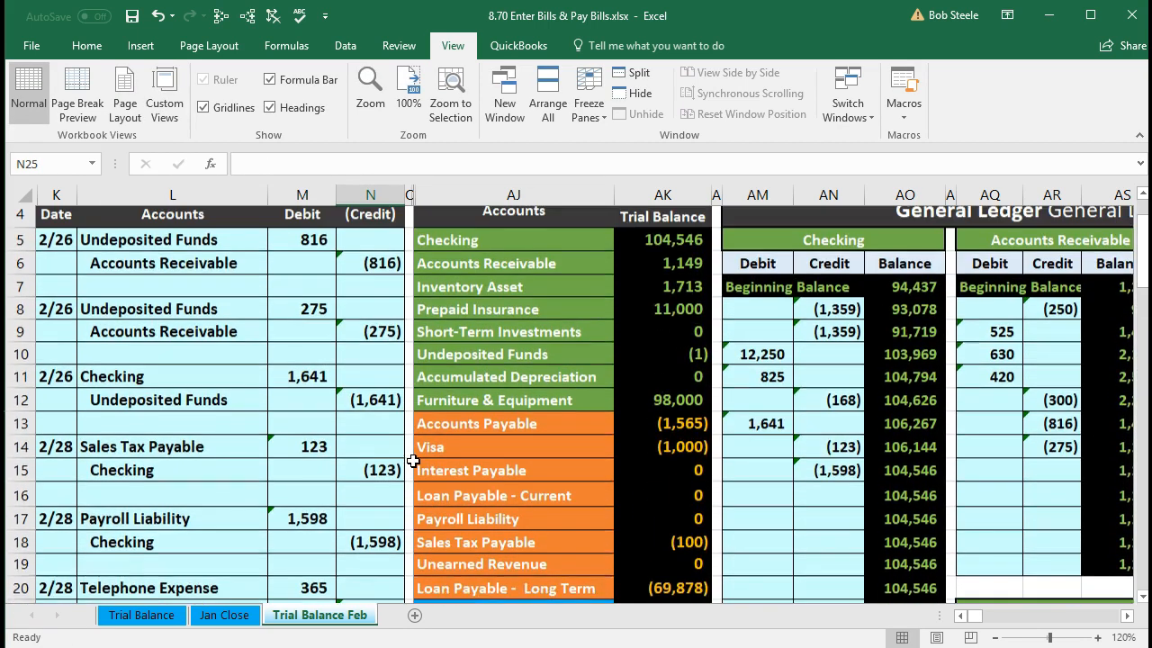
- Copy Accounts Payable from the trial balance and paste it as a value into L24
scroll(412, 461, "up", 1)
left_click(455, 365)
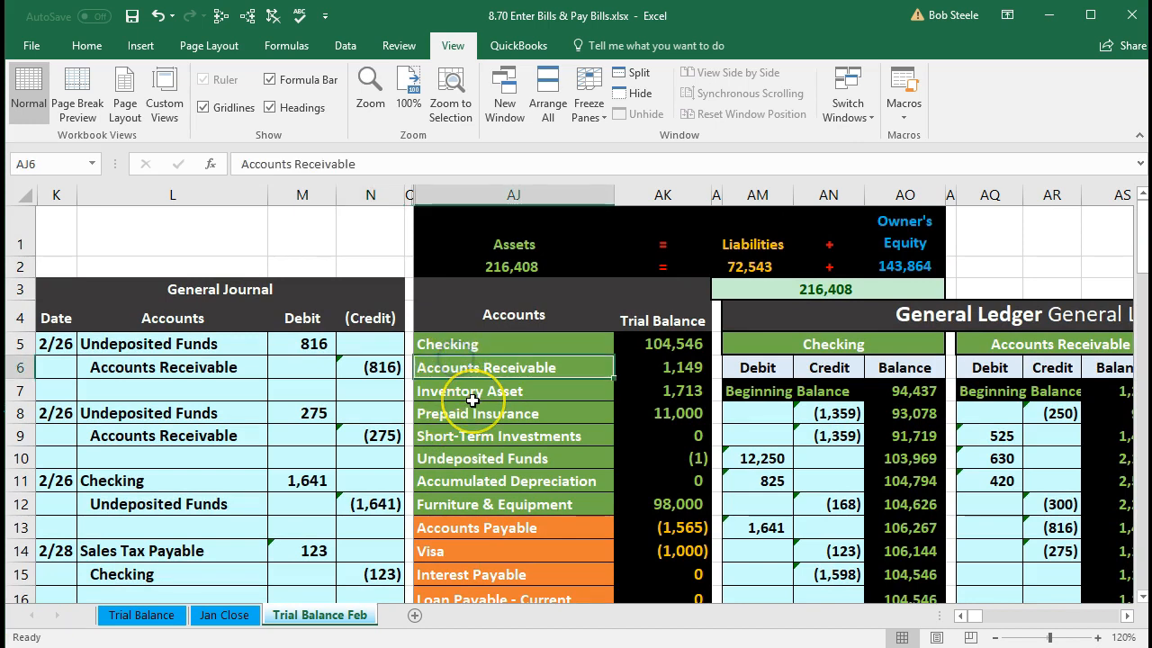
scroll(472, 400, "down", 2)
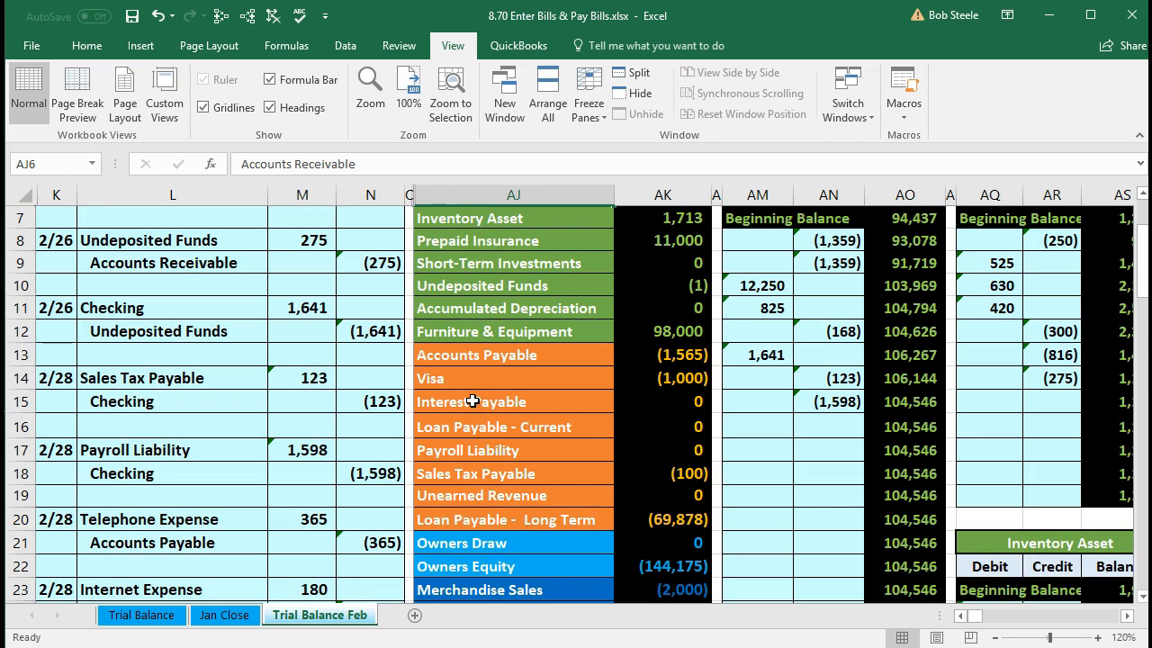
left_click(484, 358)
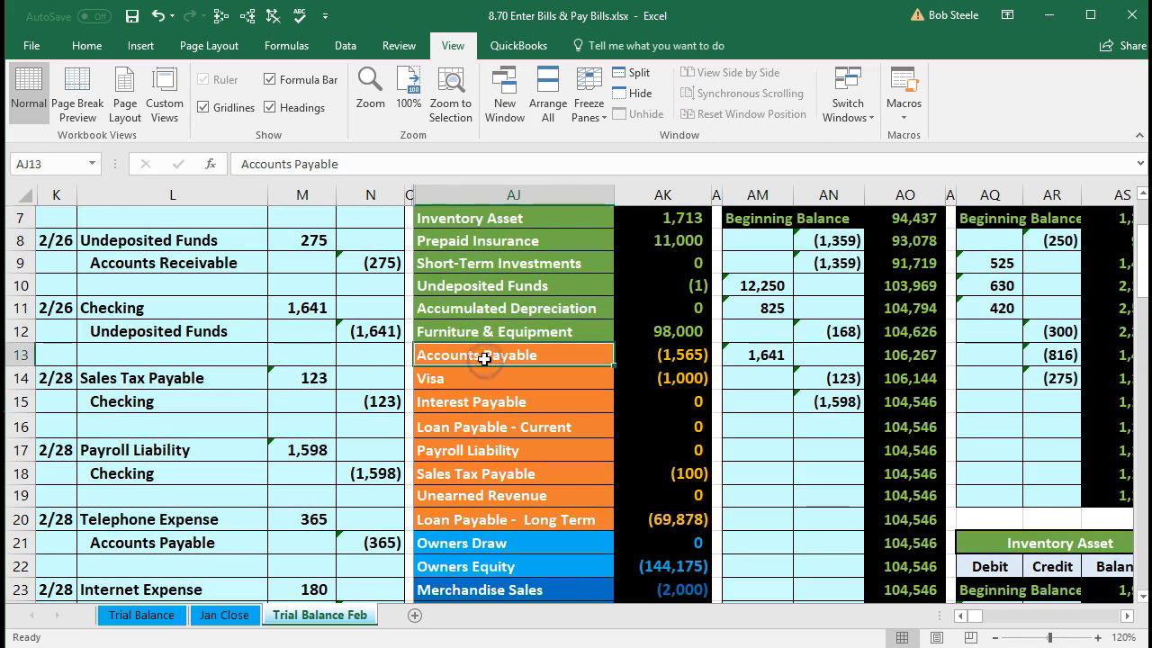
scroll(484, 358, "down", 1)
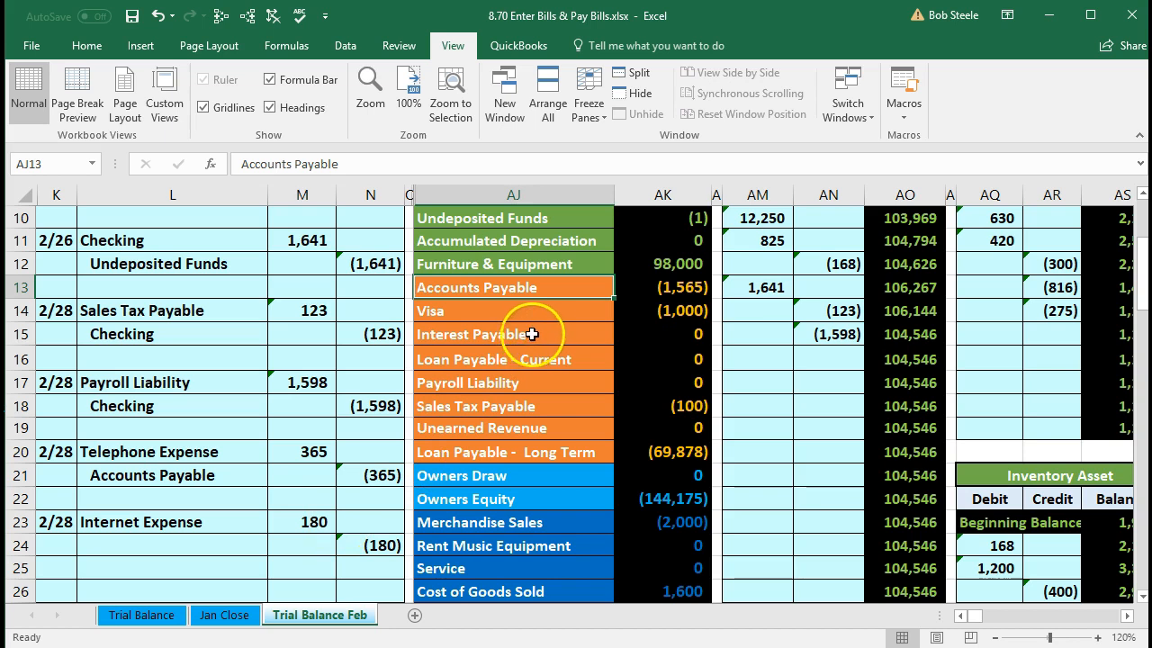
left_click(634, 282)
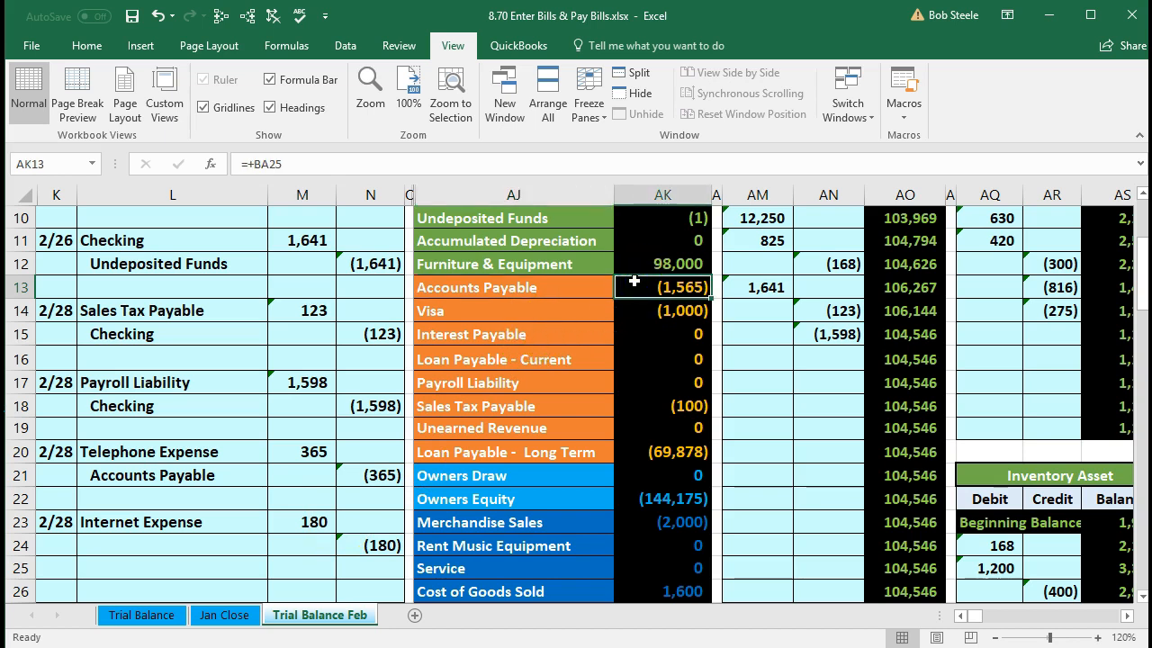
left_click(573, 288)
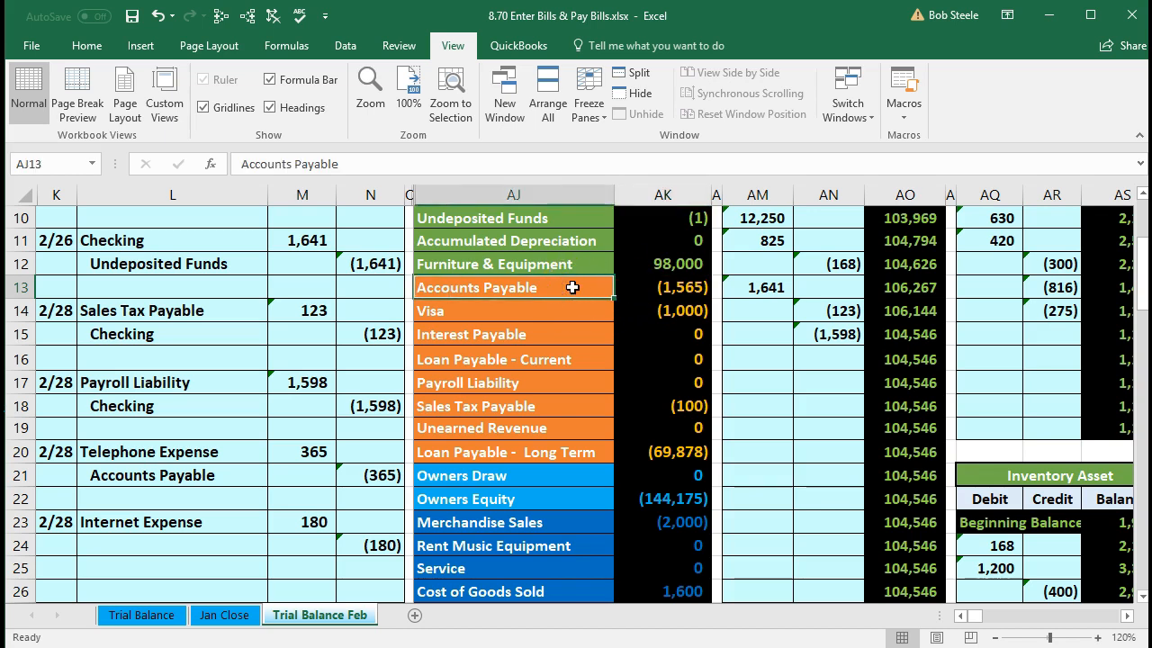
right_click(573, 287)
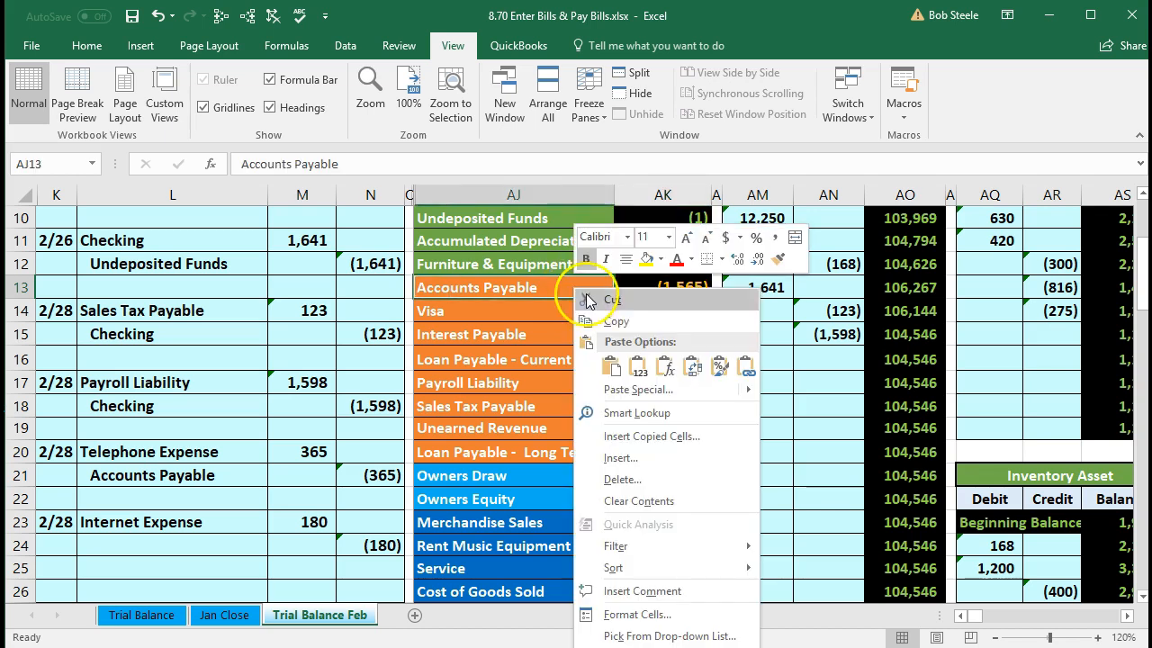
left_click(644, 329)
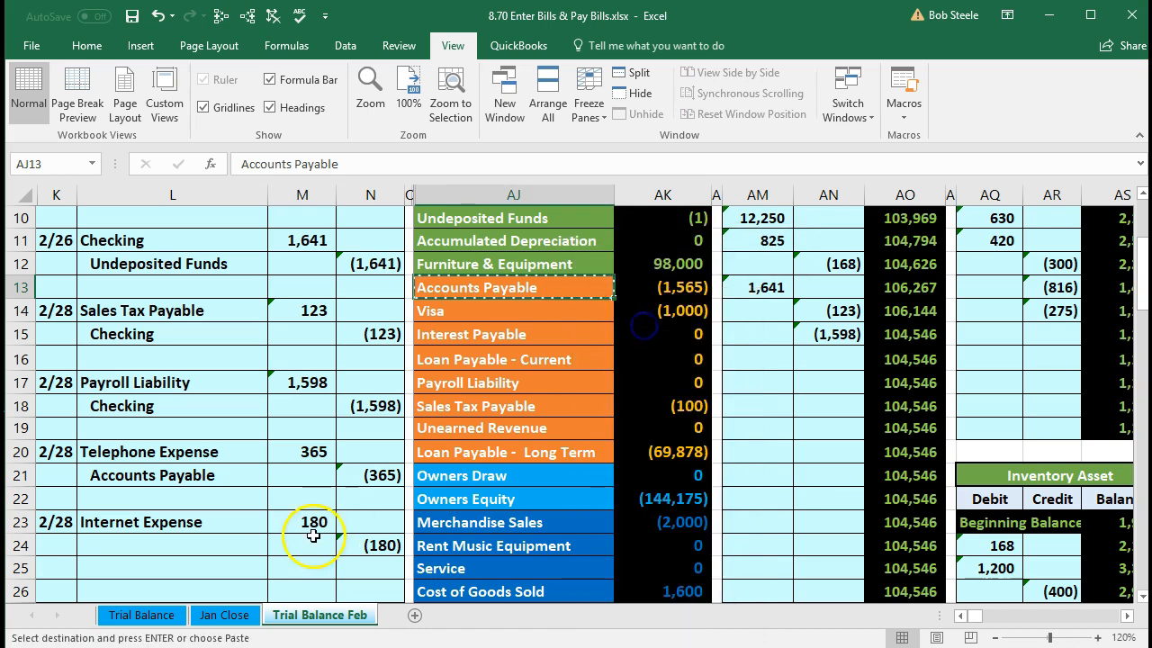
left_click(225, 547)
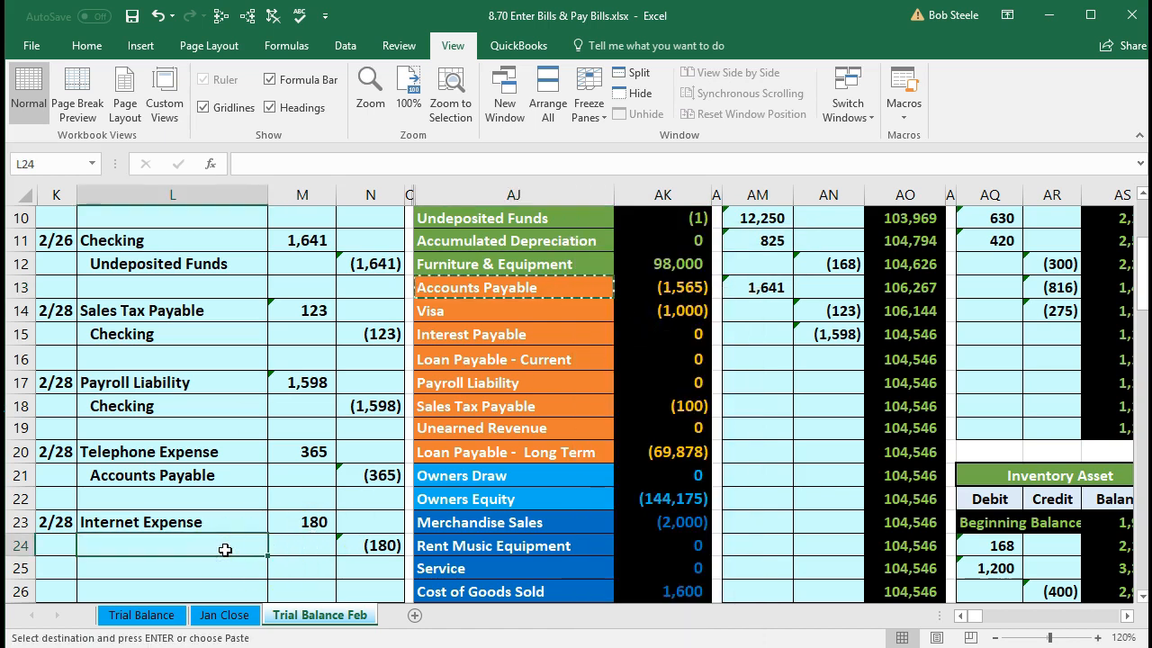
right_click(225, 549)
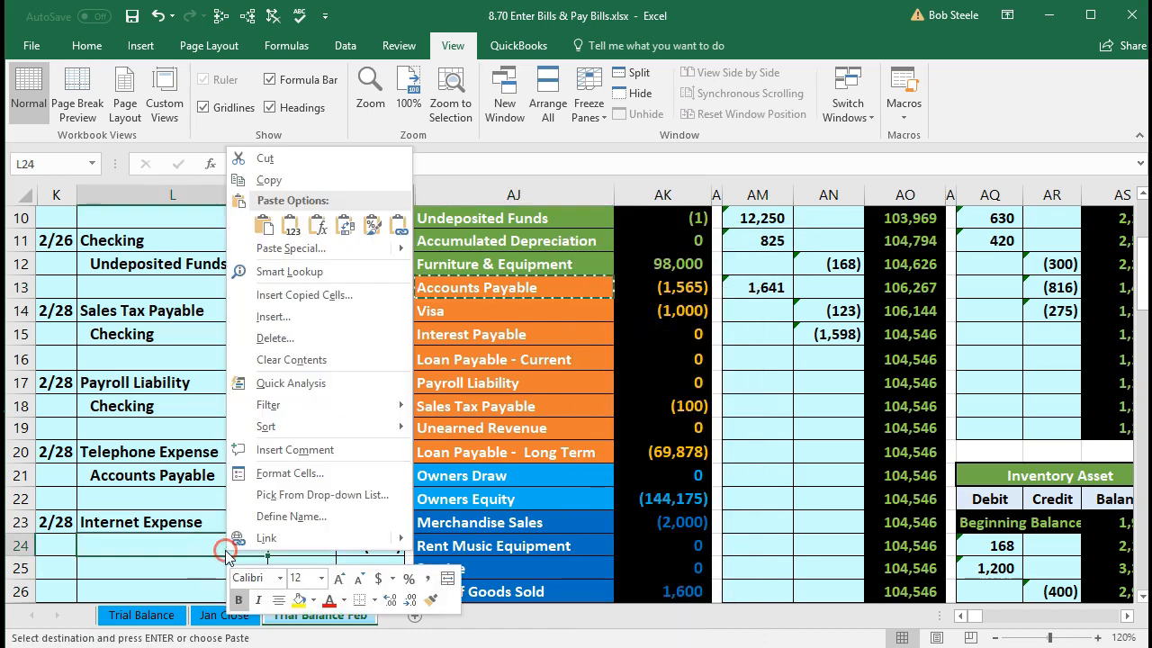
left_click(290, 227)
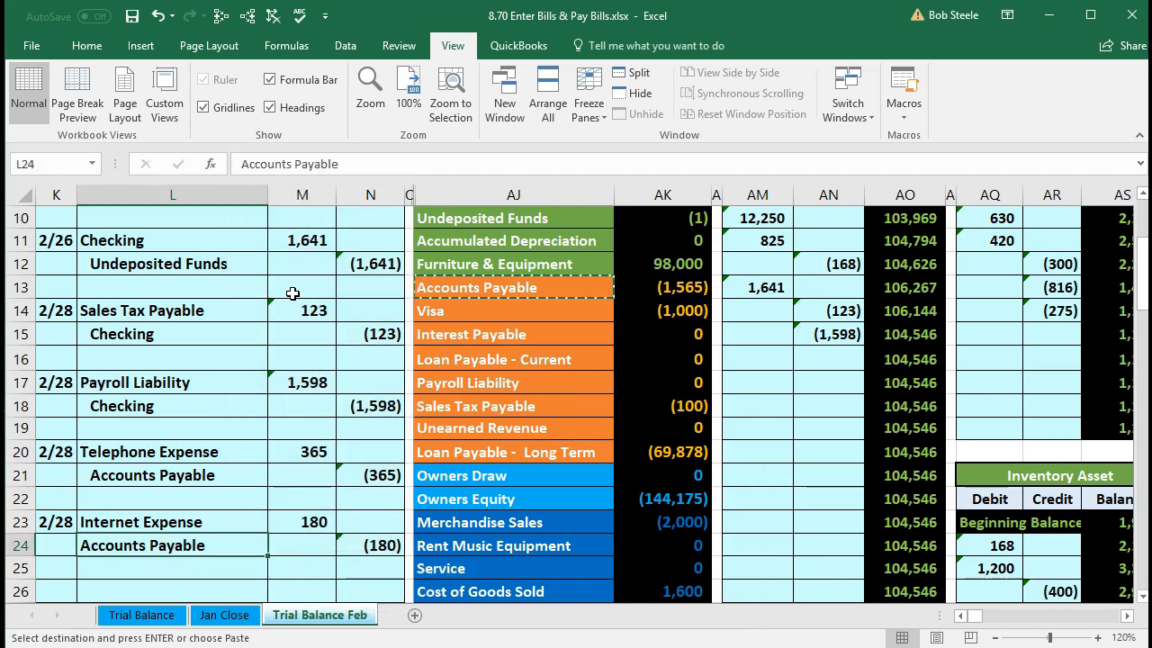
- Indent Accounts Payable in L24 beneath Internet Expense
left_click(95, 49)
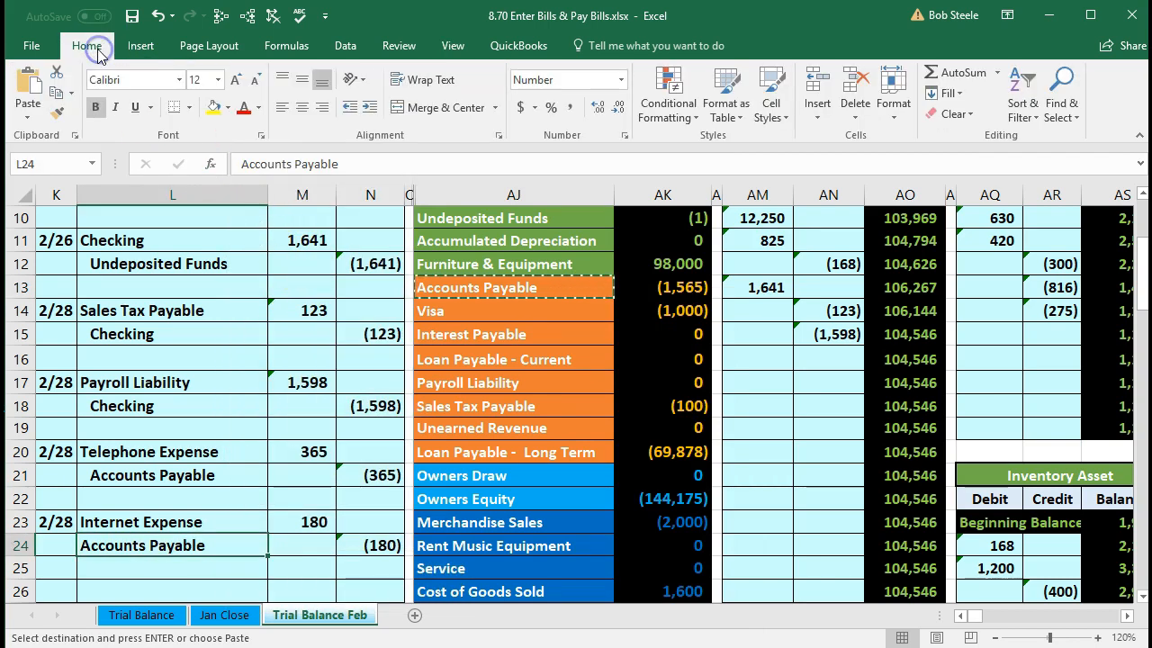
left_click(370, 107)
scroll(340, 399, "down", 1)
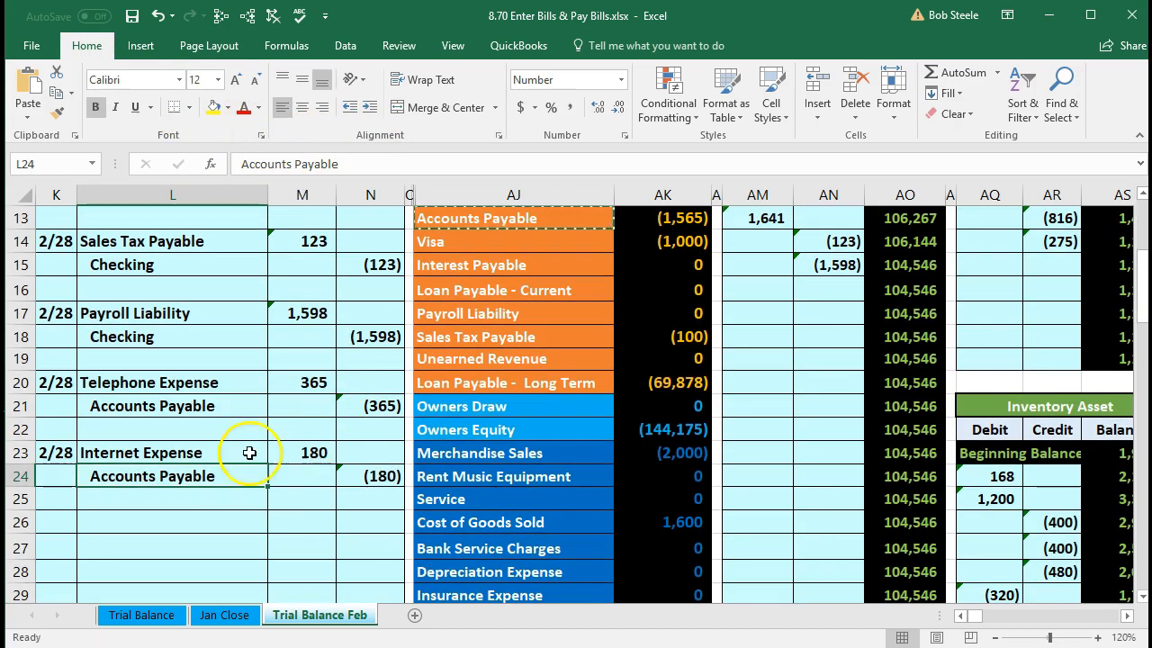
- Select the Internet Expense 180 journal line and its trial balance entry
left_click_drag(154, 455, 342, 468)
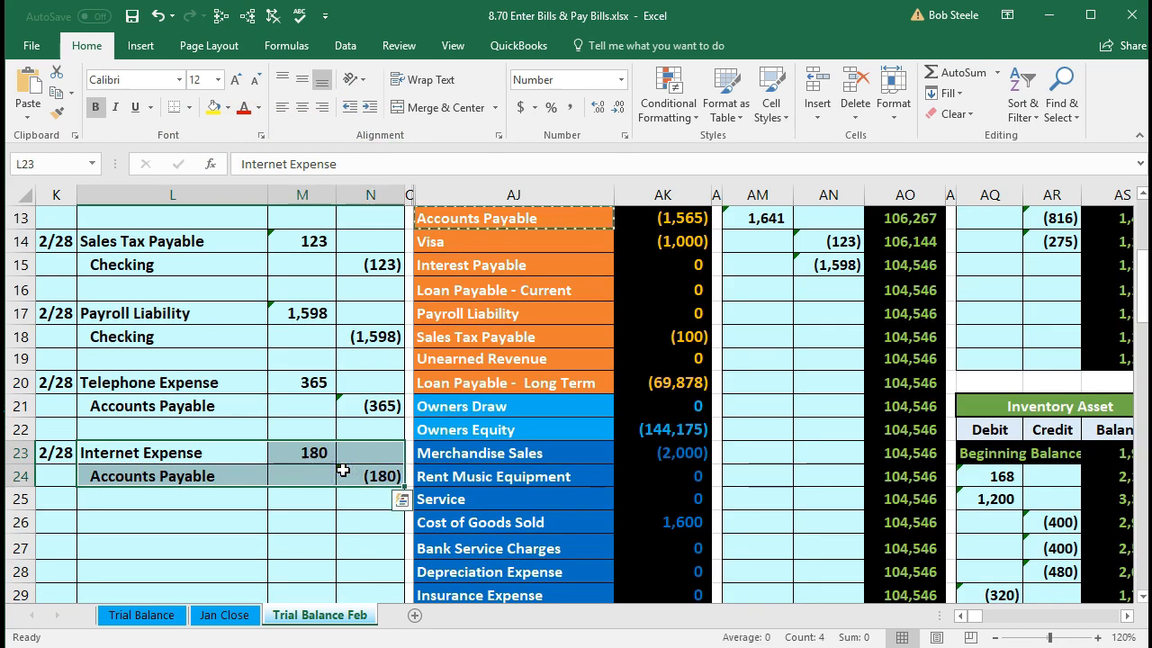
left_click_drag(218, 456, 300, 452)
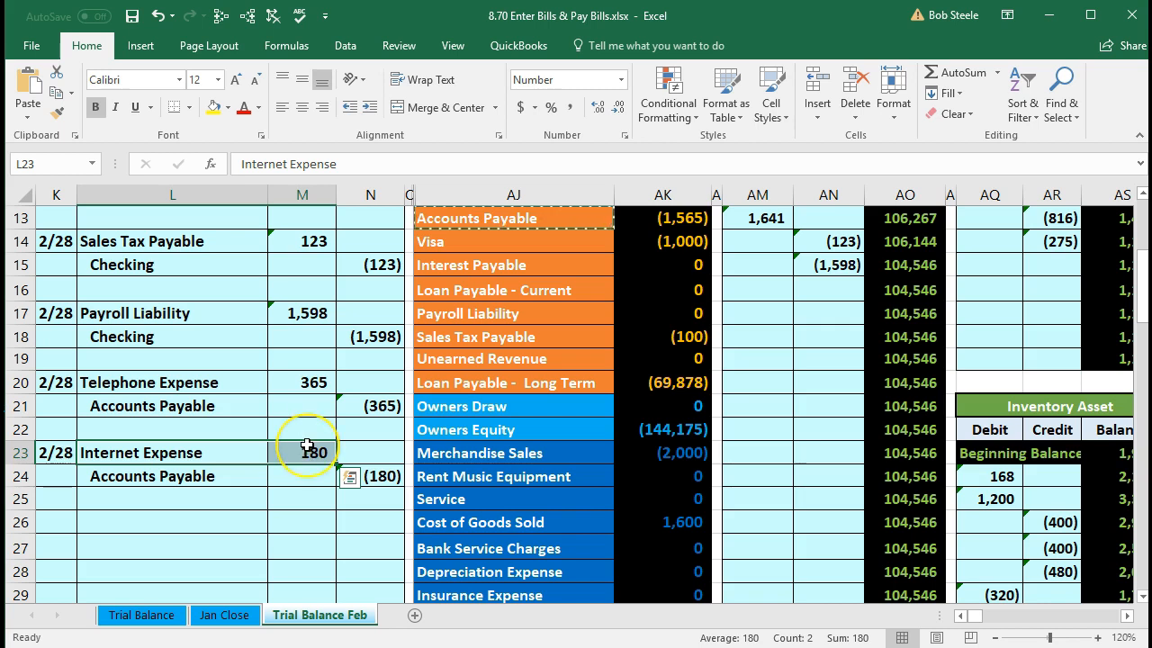
scroll(306, 444, "down", 2)
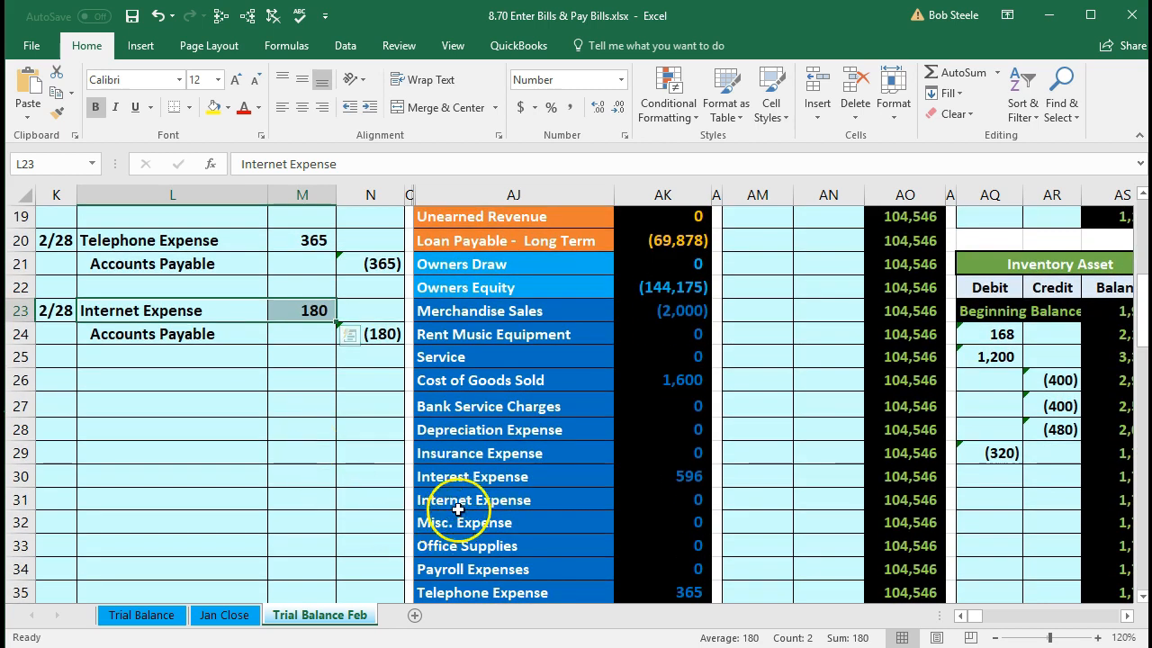
left_click(501, 498)
left_click_drag(501, 497, 638, 491)
scroll(639, 492, "down", 1)
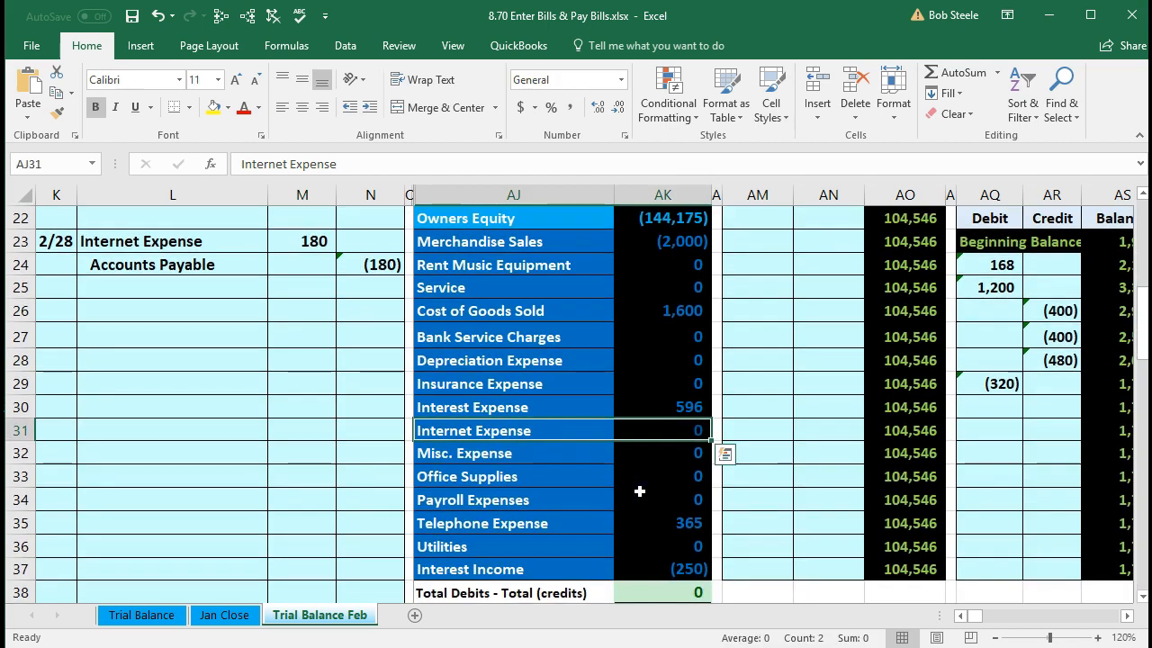
scroll(639, 492, "up", 4)
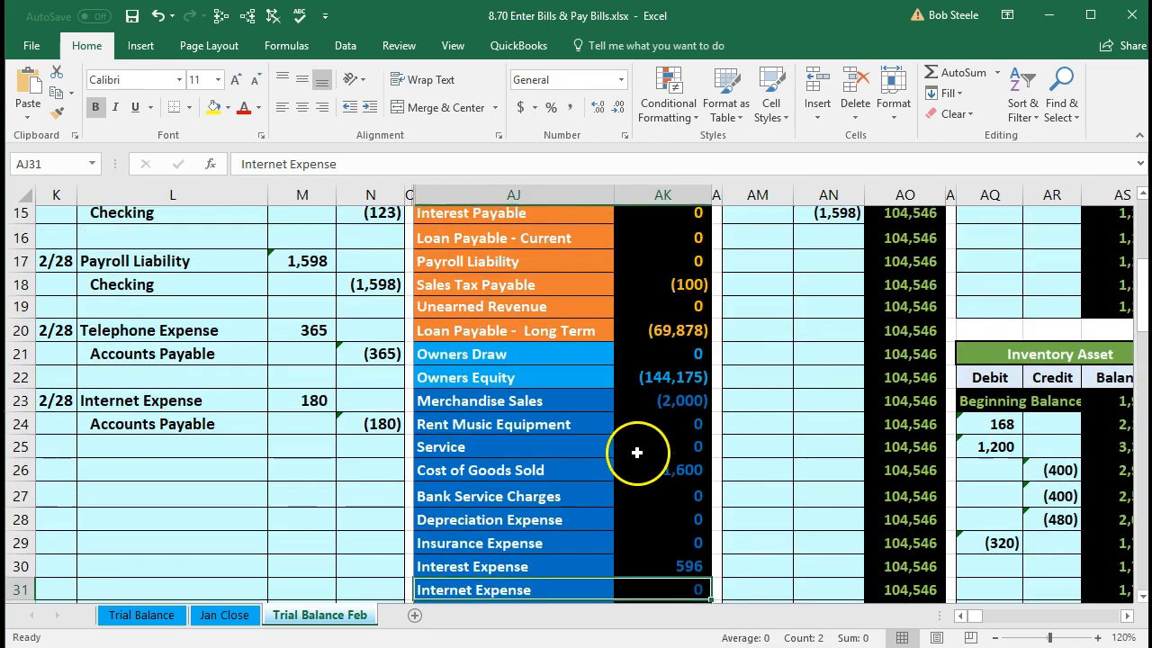
- Move right along row 19 to the Internet Expense ledger, still at zero balance
left_click(657, 424)
key("Right")
key("Right")
key("Right")
key("Right")
key("Right")
key("Right")
key("Right")
key("Right")
key("Right")
key("Right")
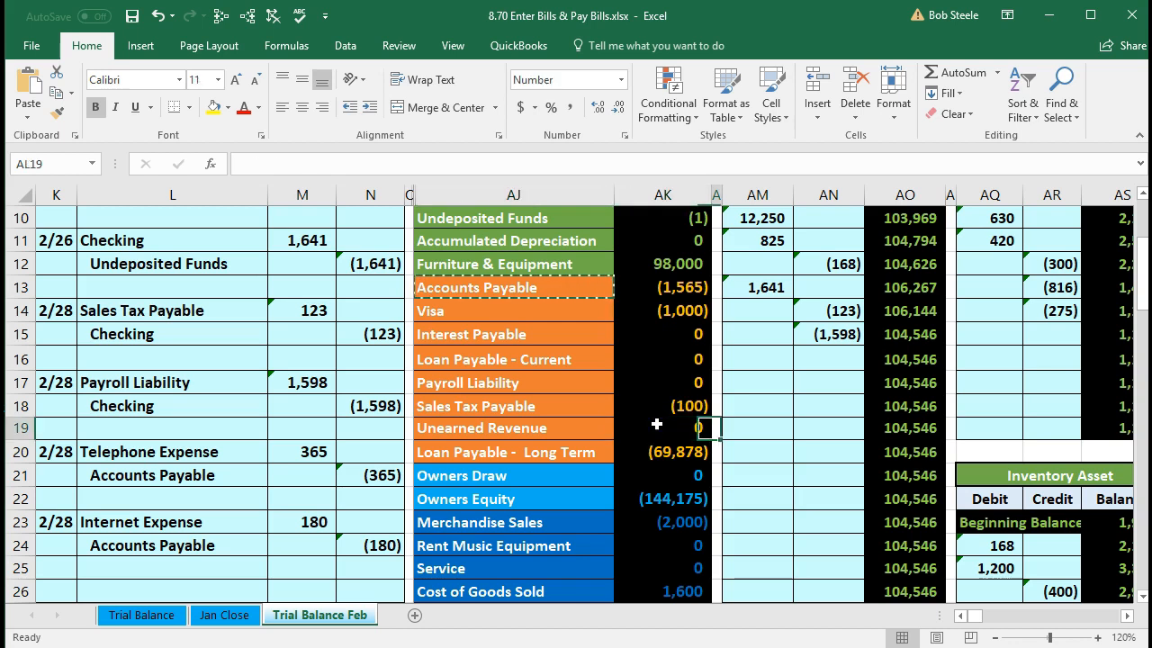
key("Right")
key("Right")
key("Right")
key("Right")
key("Right")
key("Right")
key("Right")
key("Right")
key("Right")
key("Right")
key("Right")
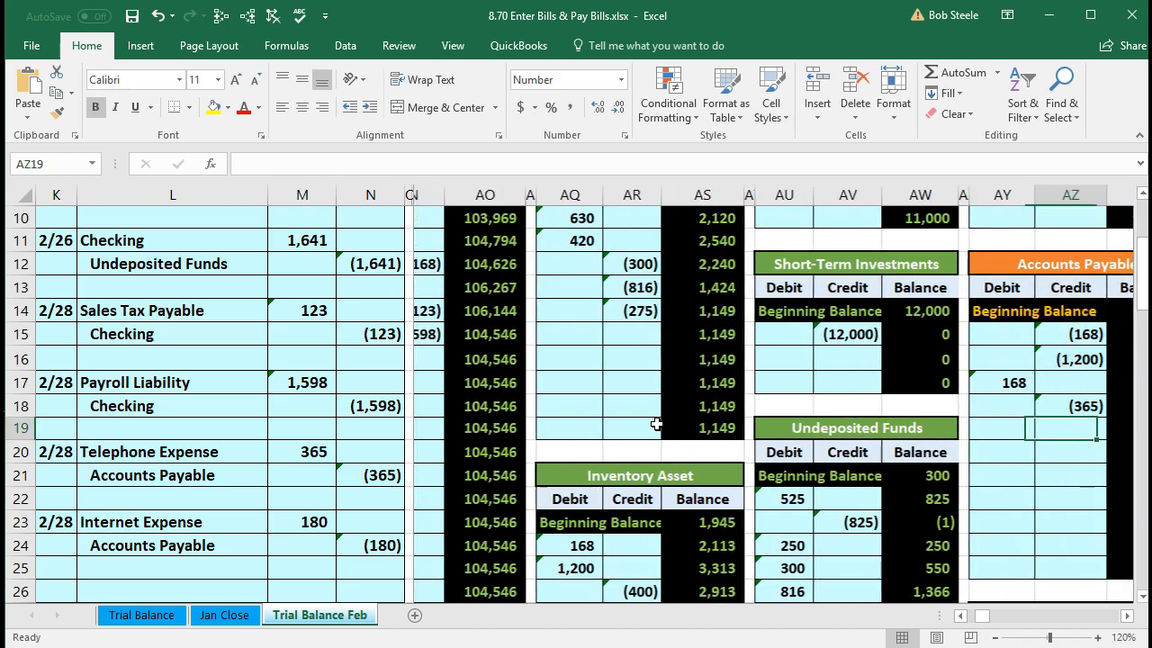
key("Right")
key("Right")
key("Right")
key("Right")
key("Right")
key("Right")
key("Right")
key("Right")
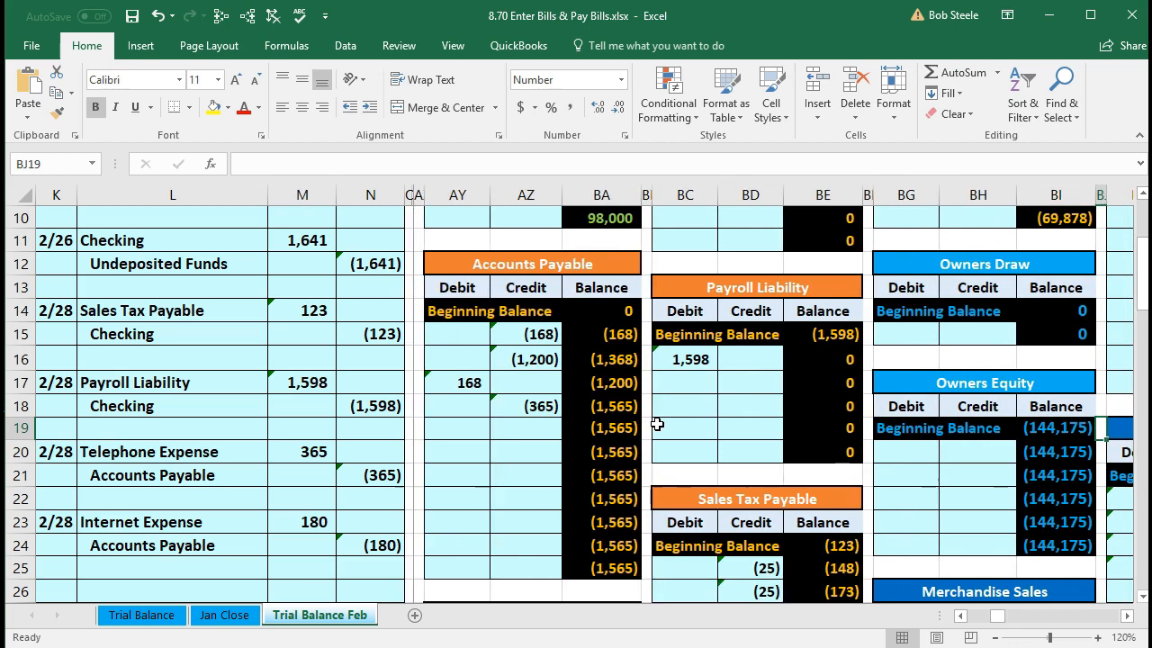
key("Right")
key("Right")
key("Right")
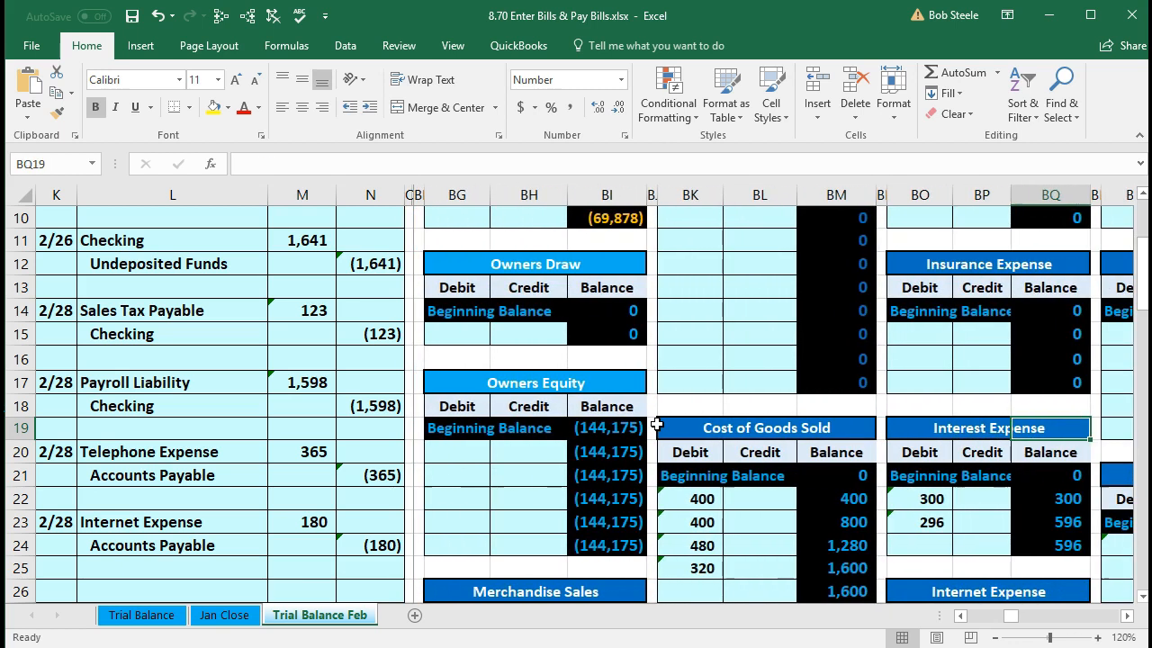
key("Right")
key("Right")
key("Right")
key("Right")
key("Right")
key("Right")
key("Right")
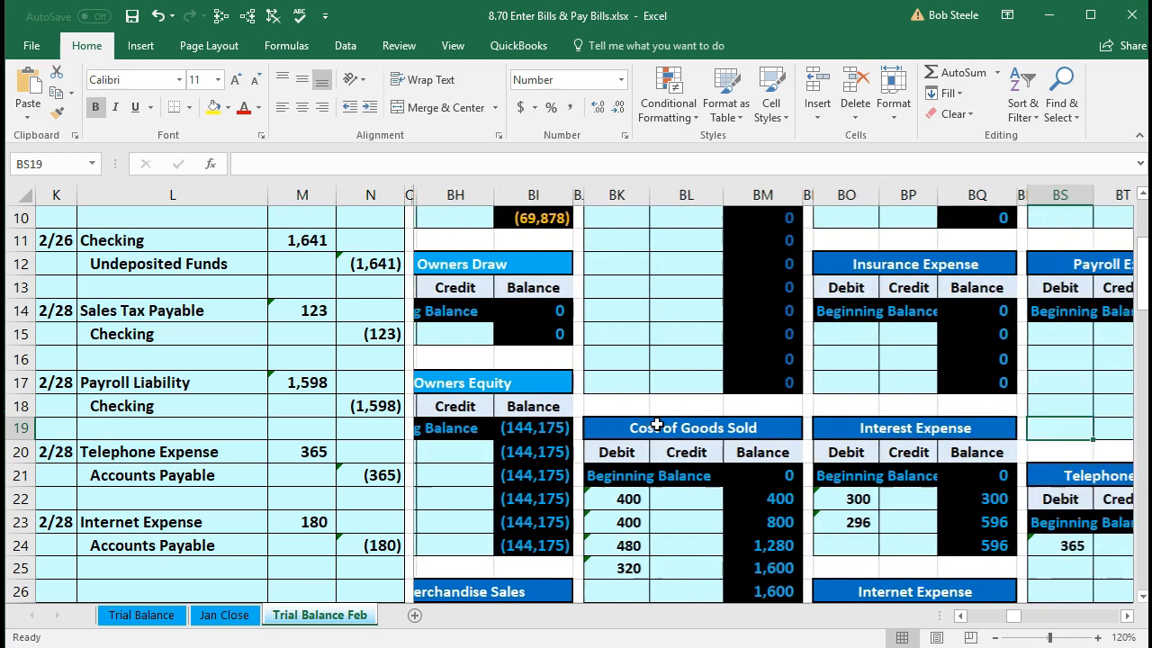
key("Left")
key("Left")
key("Left")
key("Left")
key("Left")
key("Left")
key("Left")
key("Left")
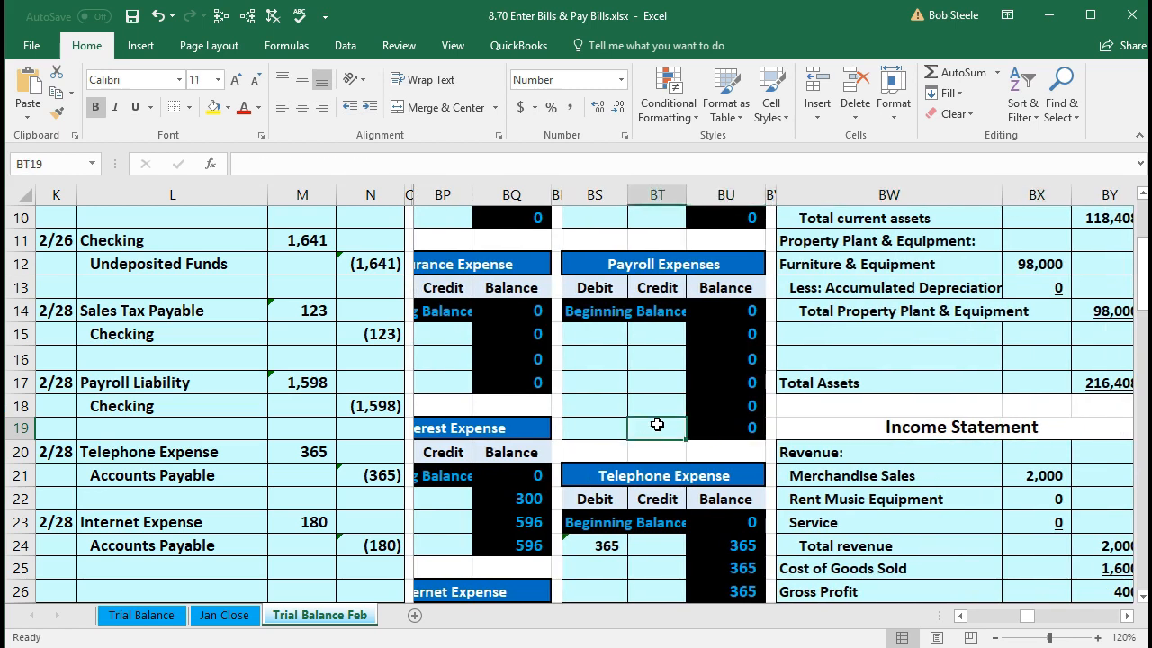
key("Left")
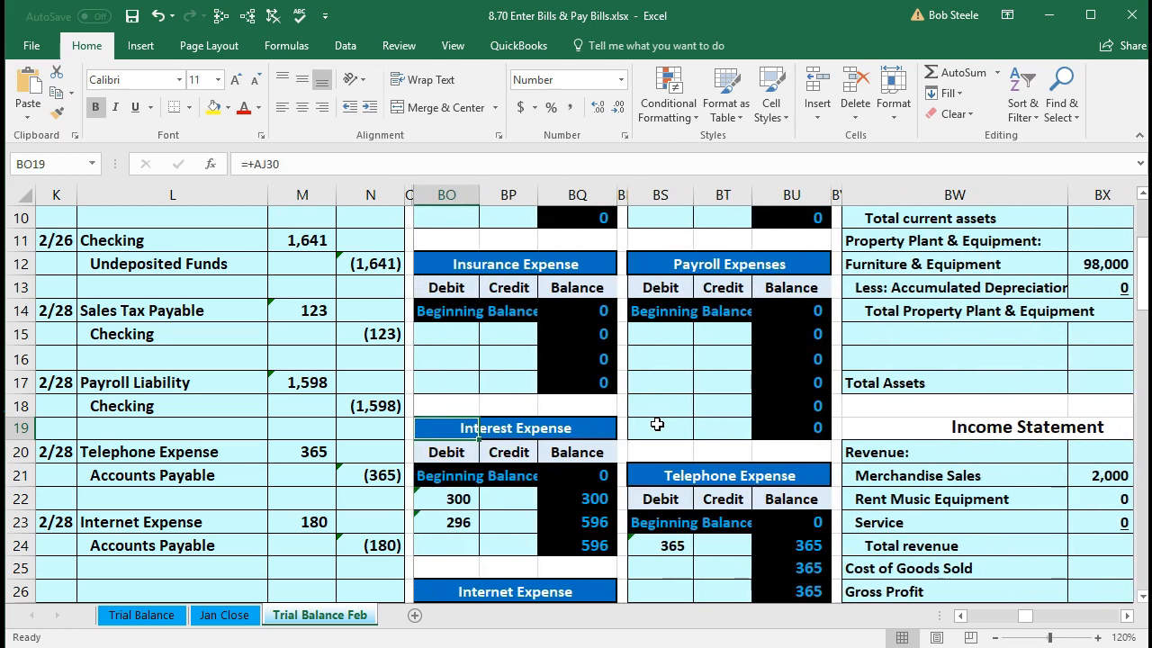
scroll(657, 424, "down", 2)
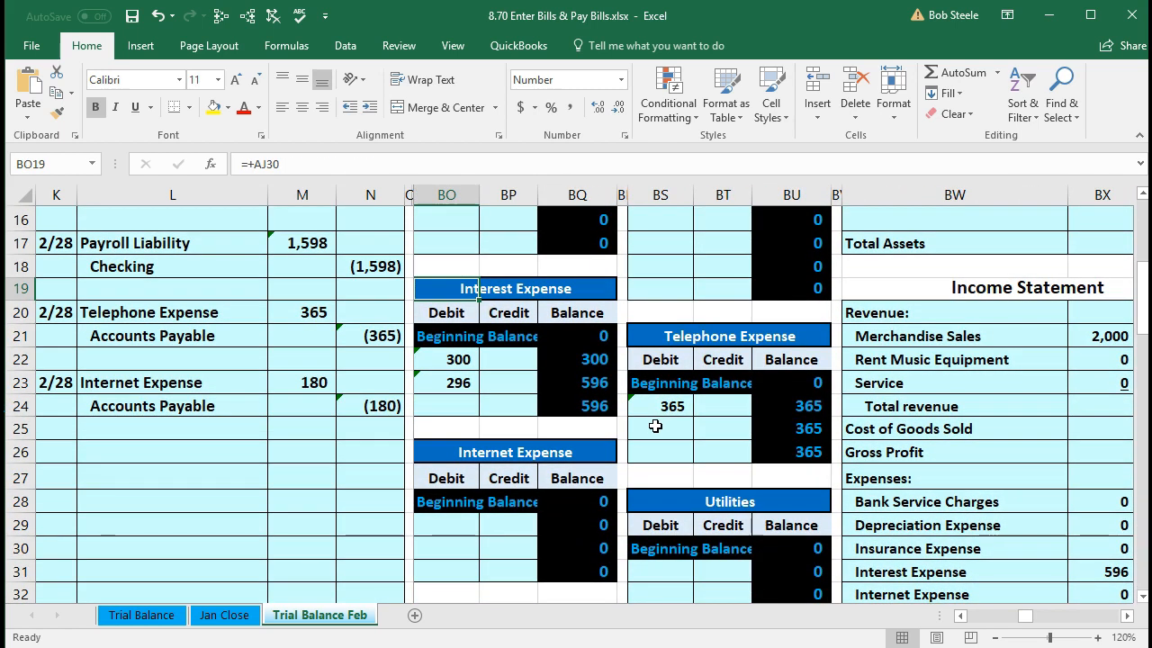
- Post the 180 debit to the Internet Expense ledger with a formula linking to M23
left_click(453, 529)
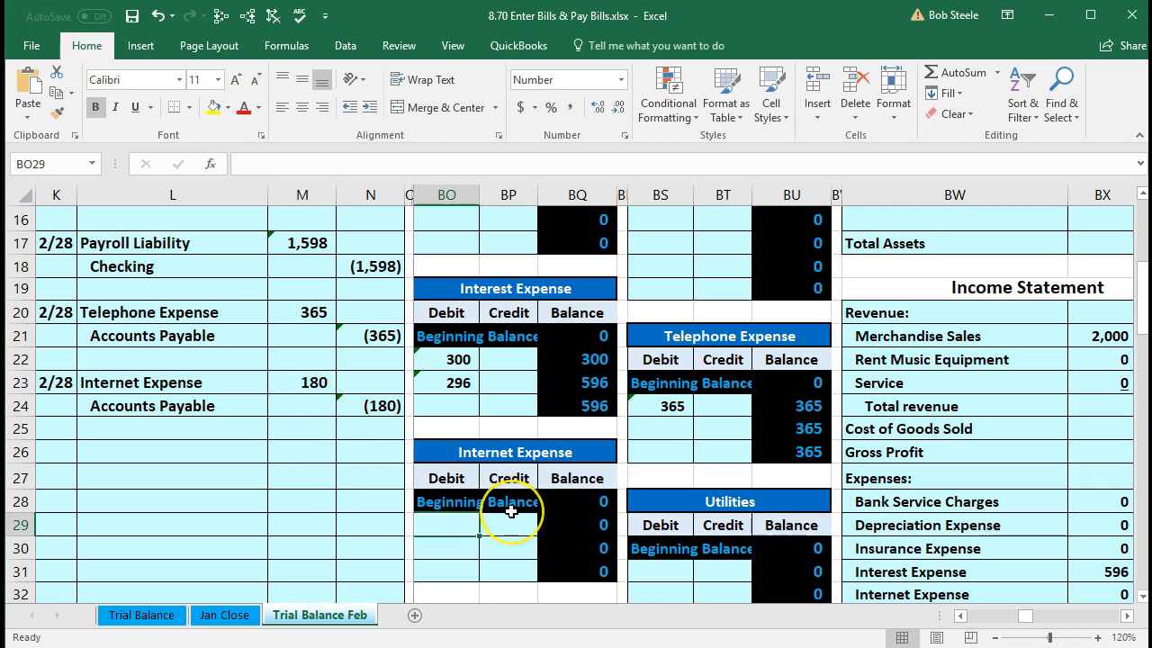
type("=")
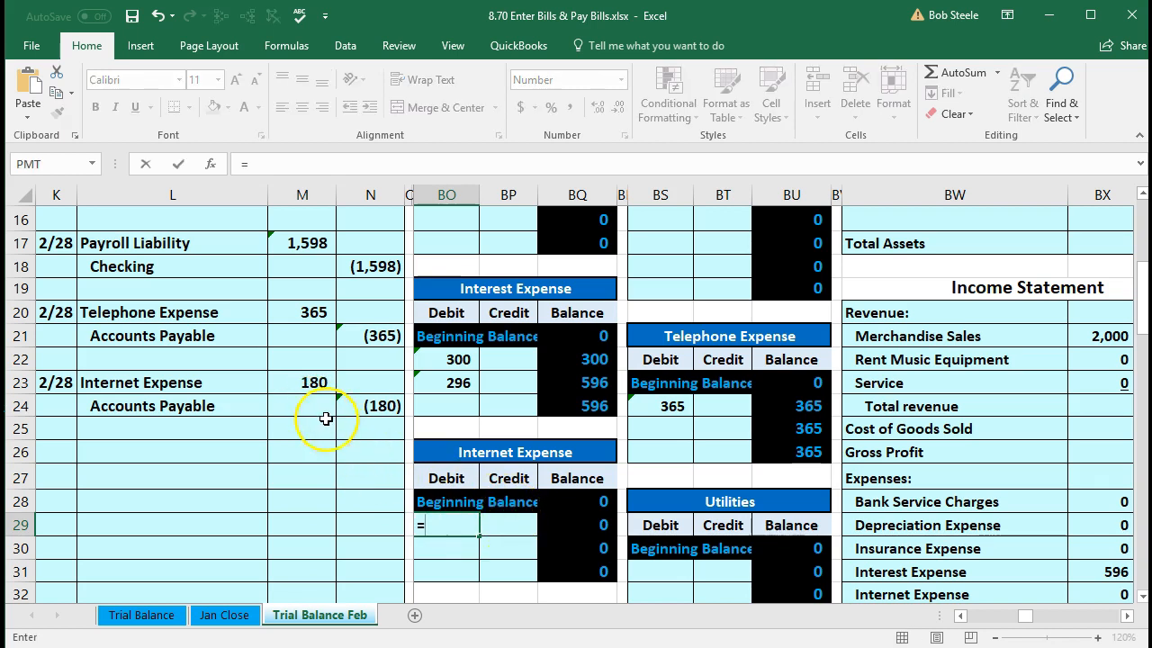
left_click(307, 383)
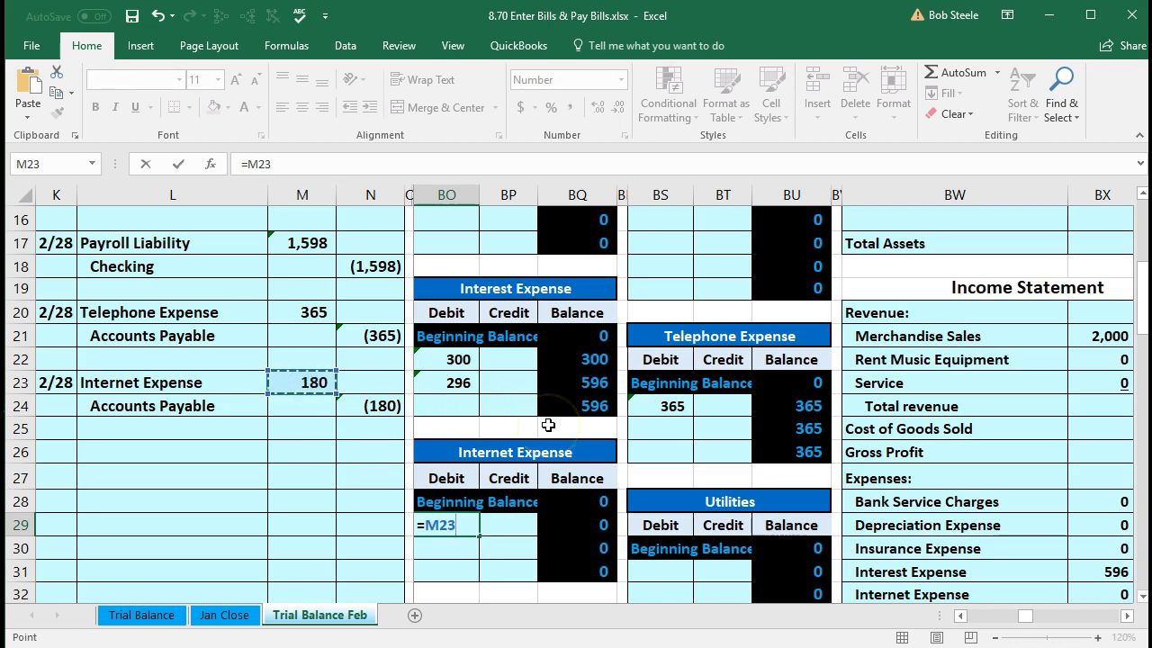
key("Return")
left_click(554, 524)
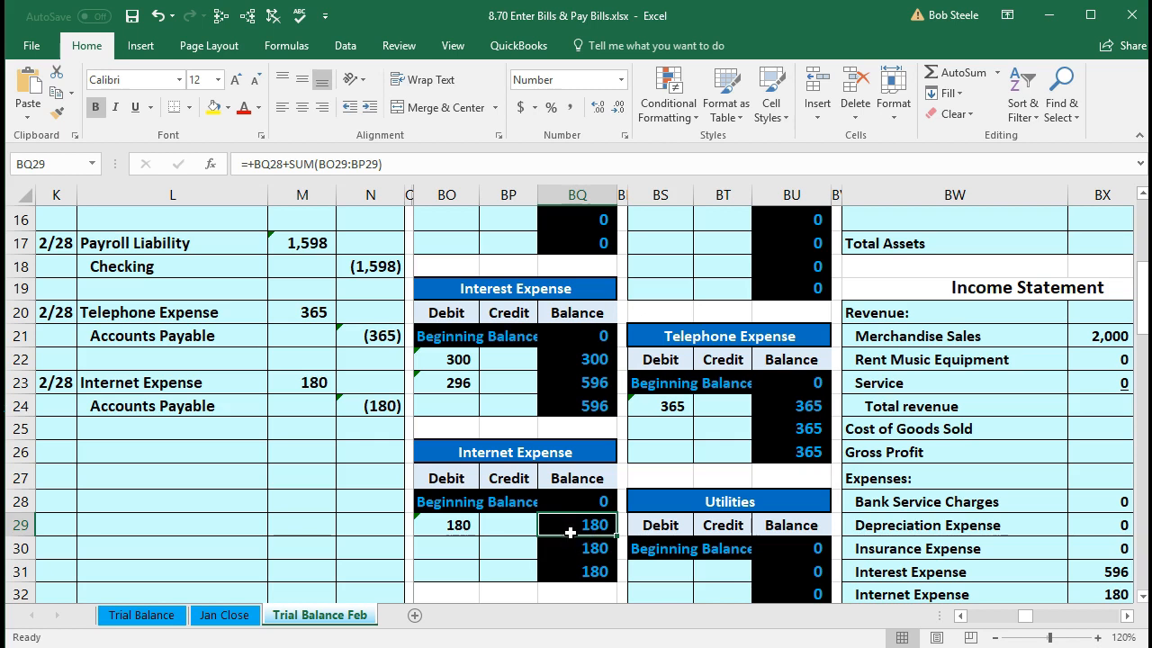
left_click(385, 466)
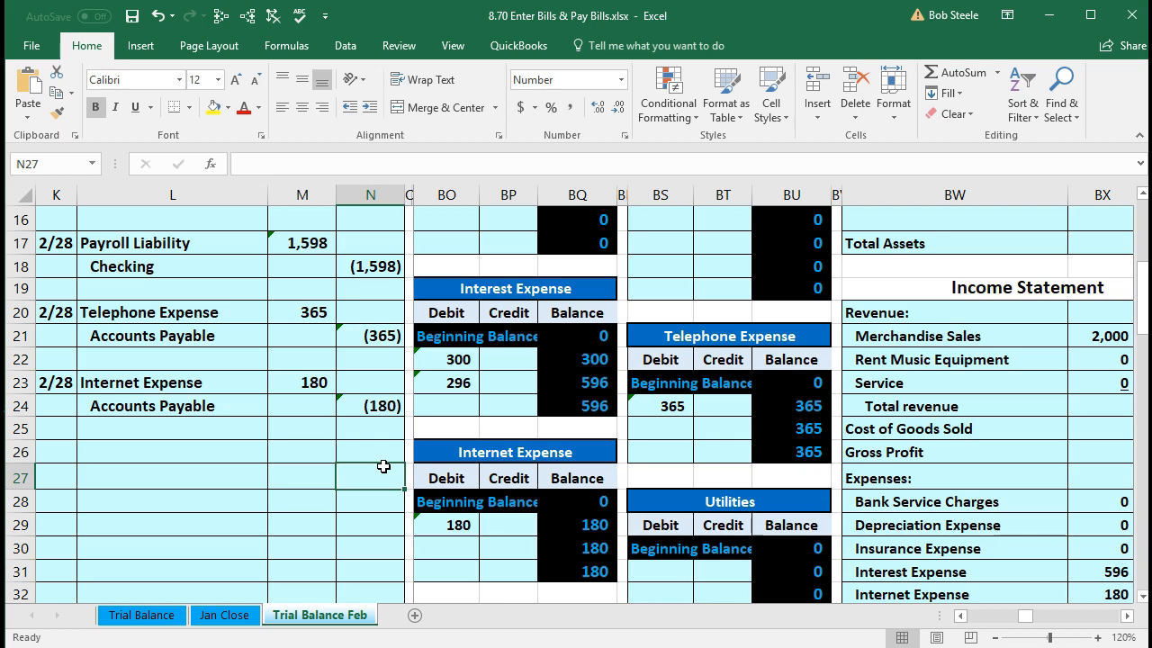
- Check the trial balance: Internet Expense 180 and net income 491 from =SUM(AK23:AK37)
key("ctrl+Right")
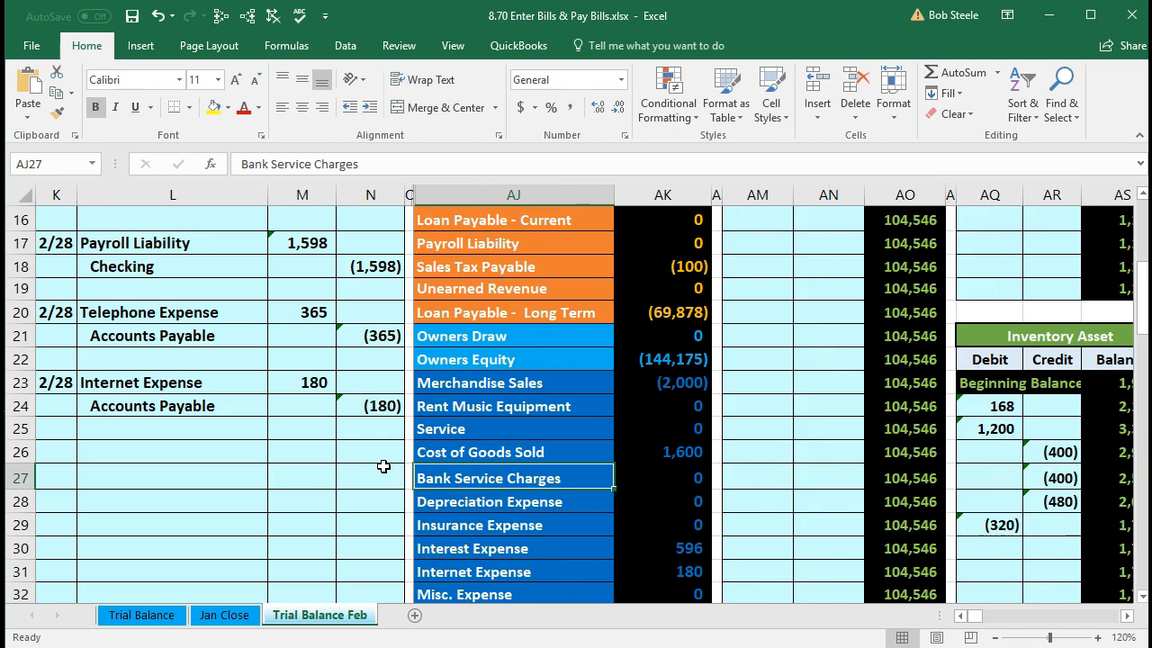
scroll(384, 467, "down", 1)
left_click(665, 508)
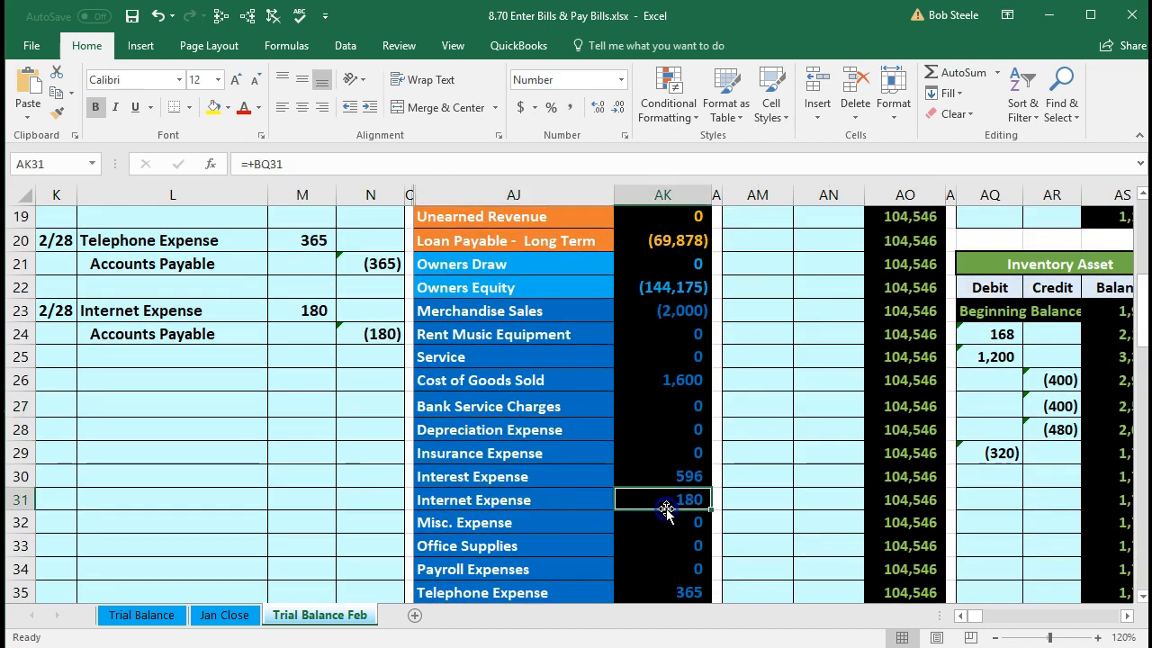
scroll(666, 510, "down", 2)
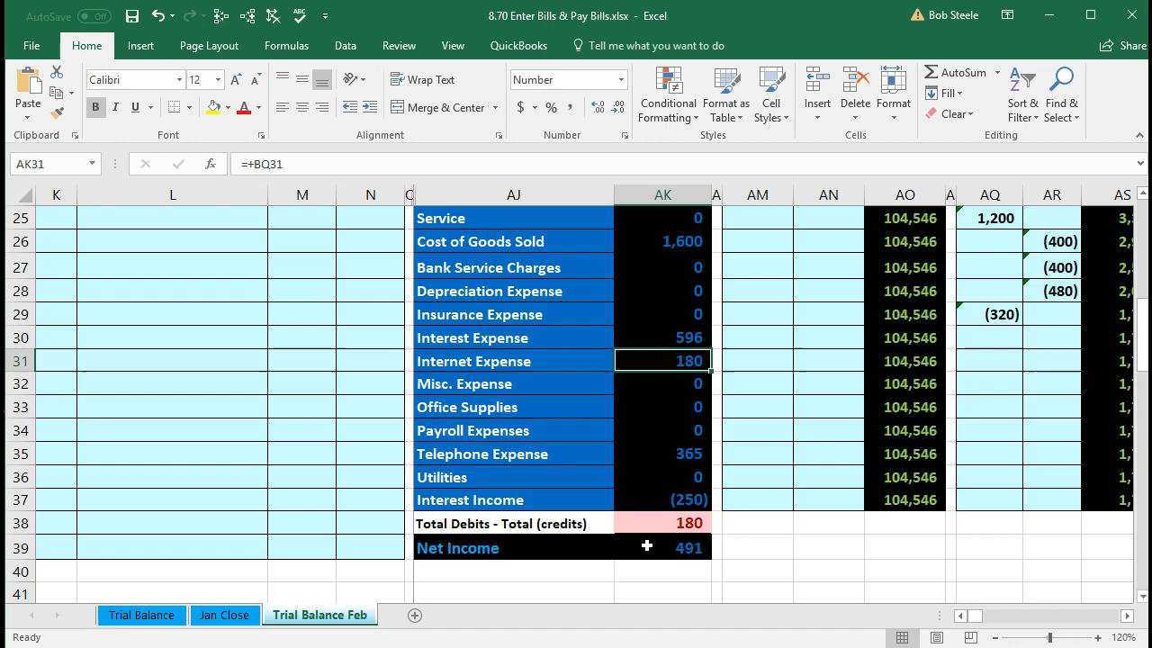
left_click(646, 546)
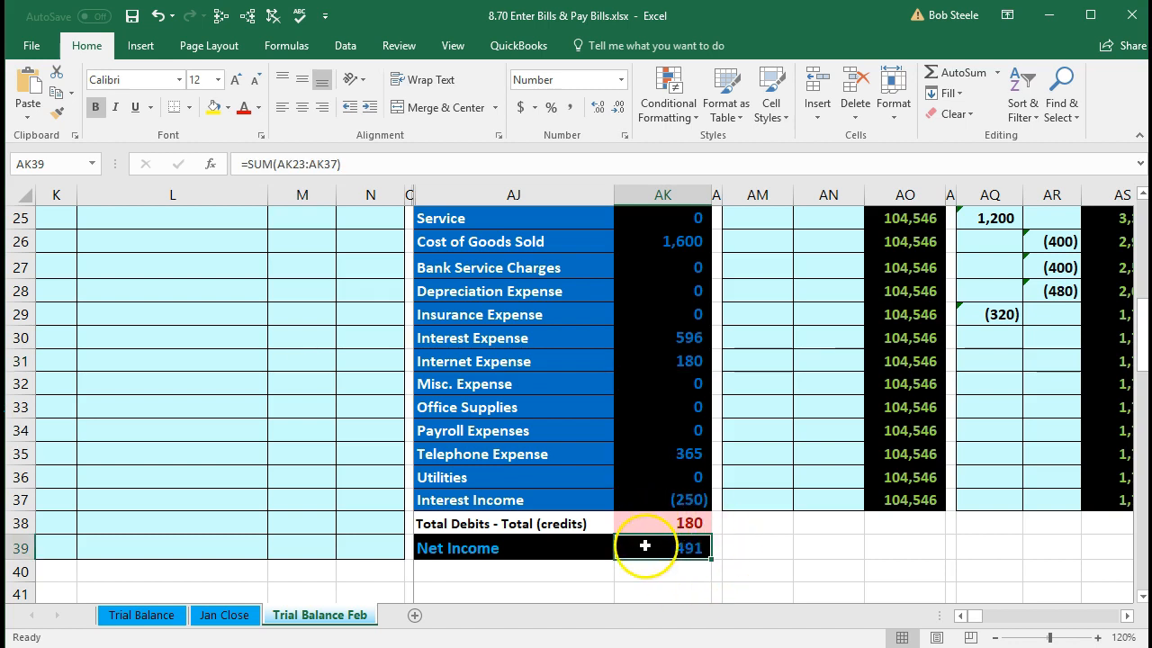
double_click(646, 546)
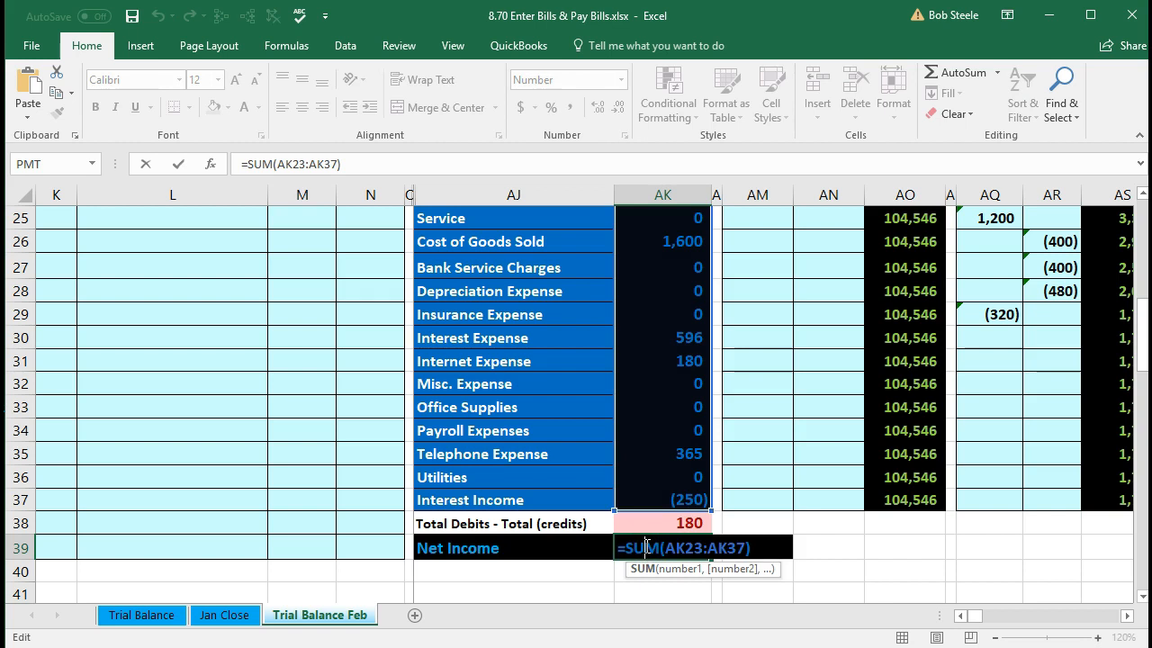
key("Return")
left_click(645, 546)
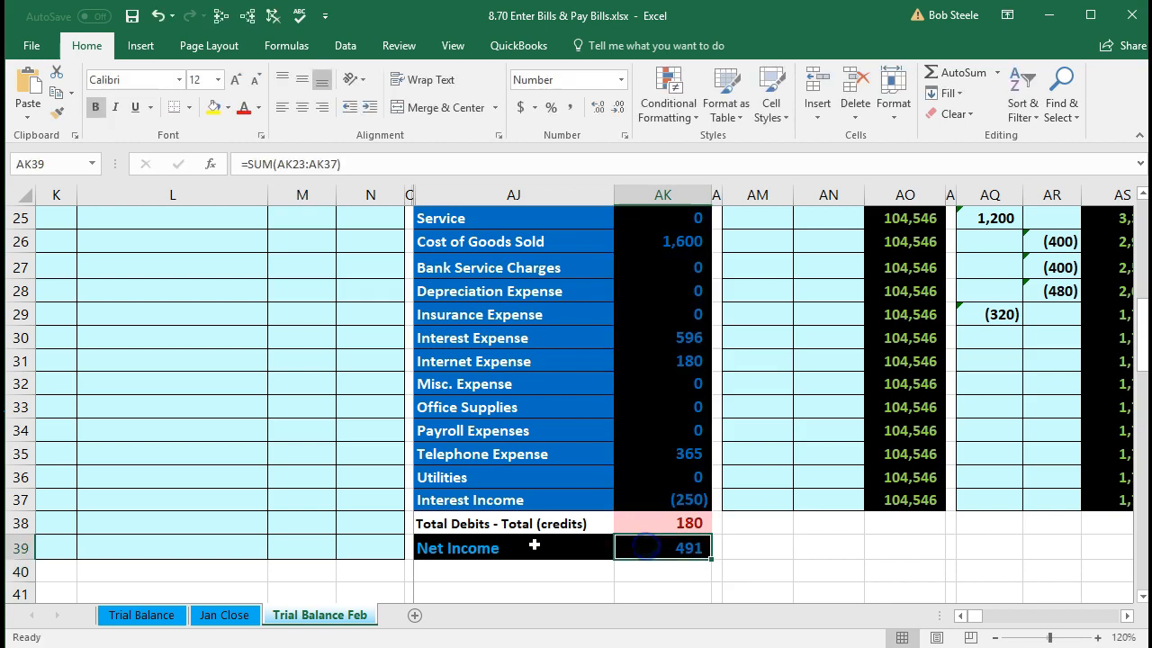
scroll(345, 532, "up", 3)
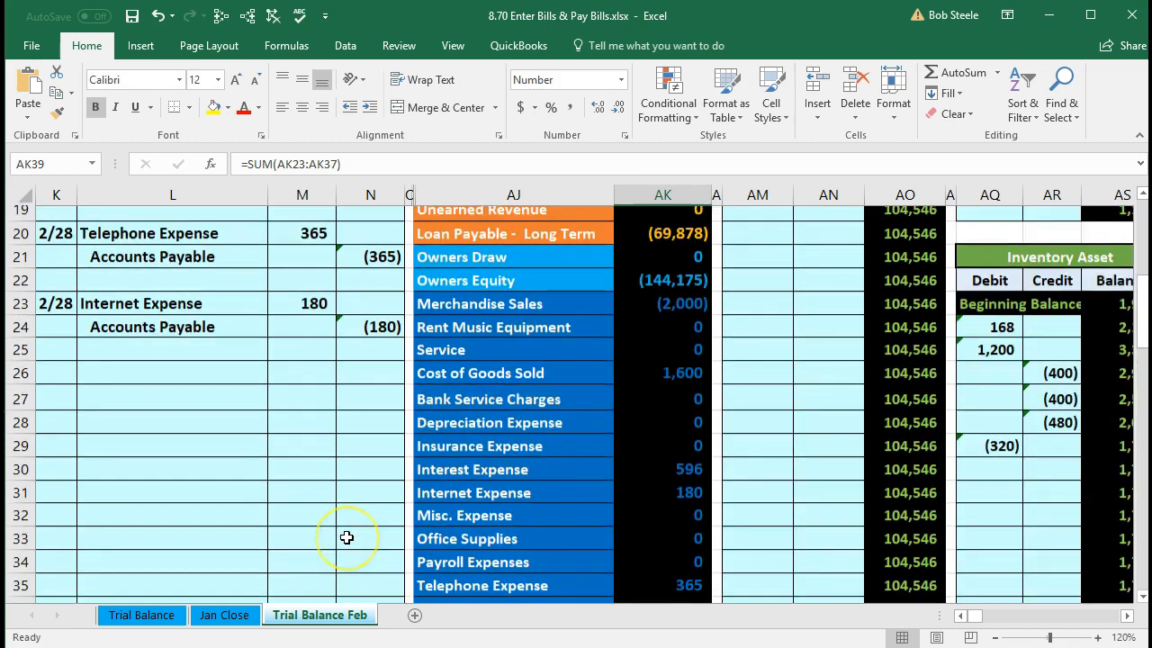
- Locate Accounts Payable at (1,565) on the trial balance and move right to its ledger
left_click_drag(236, 407, 351, 408)
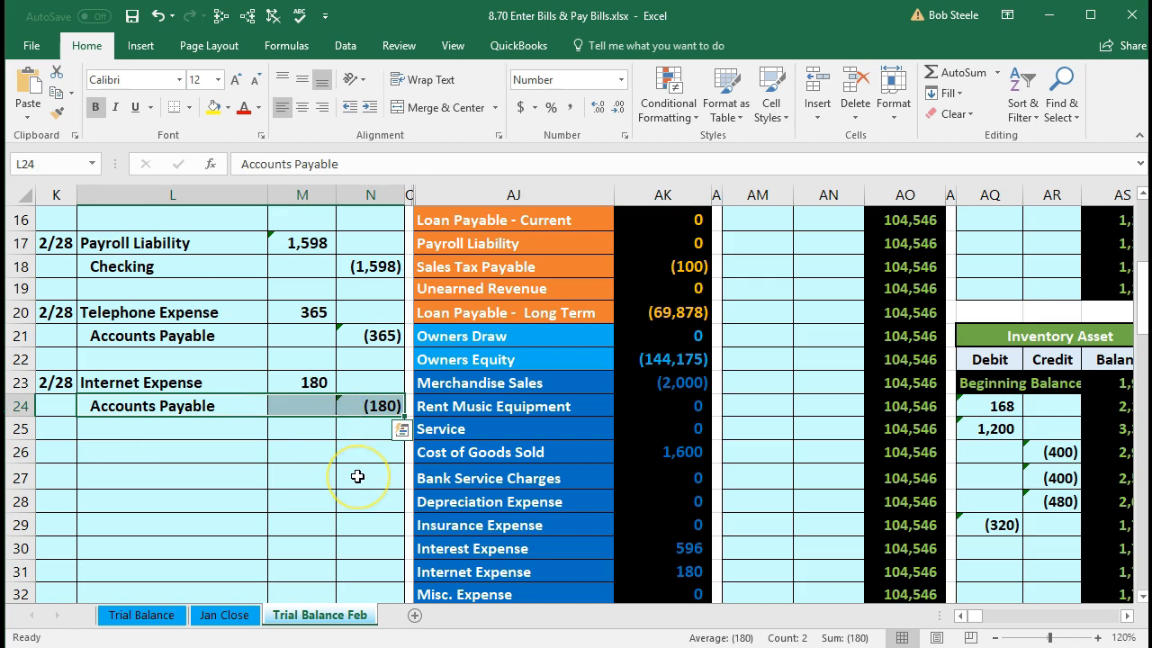
scroll(357, 476, "up", 2)
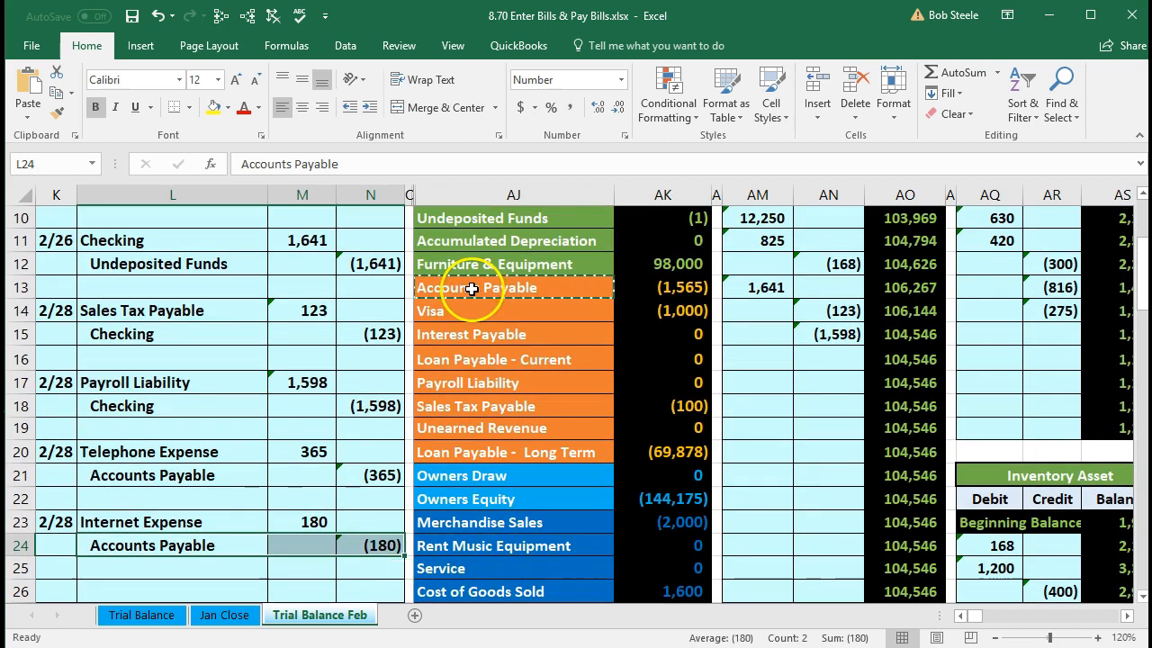
left_click(583, 290)
key("ctrl+c")
left_click_drag(583, 290, 635, 288)
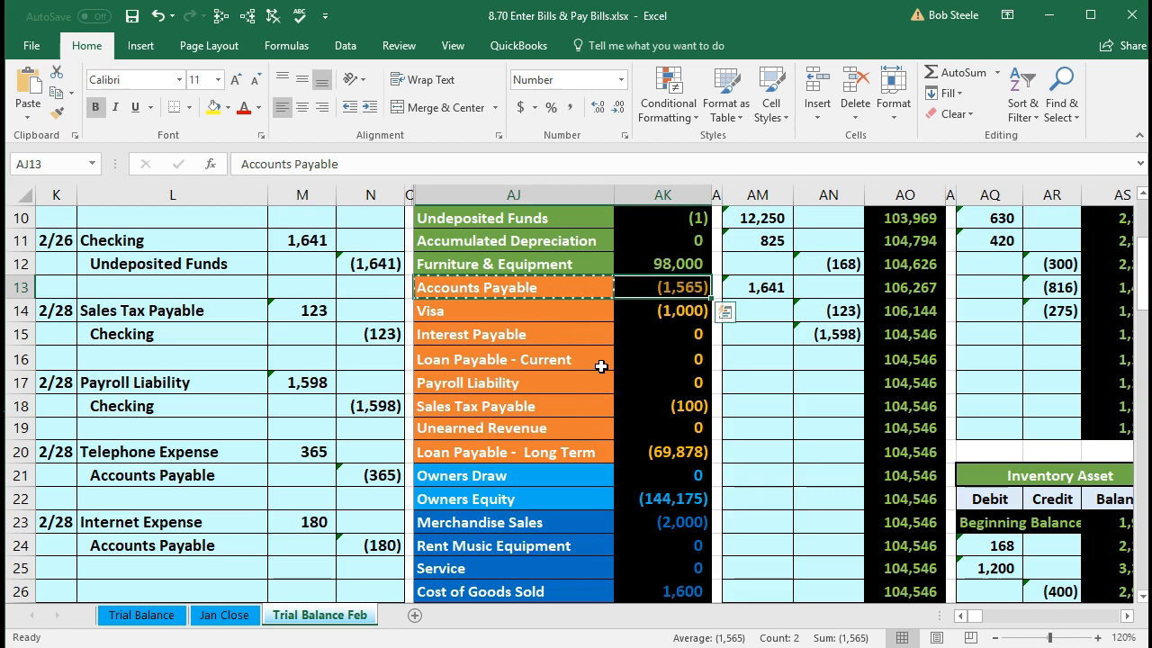
key("Right")
key("Right")
key("Right")
key("Right")
key("Right")
key("Right")
key("Right")
key("Right")
key("Right")
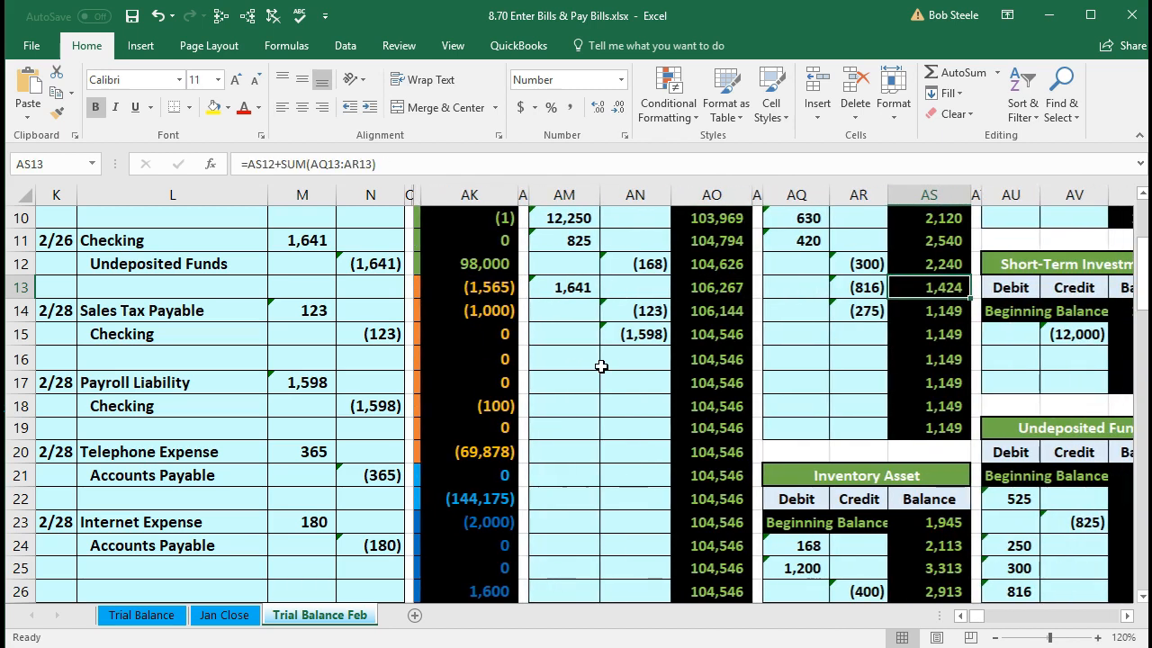
key("Right")
key("Right")
key("Right")
key("Right")
key("Right")
key("Right")
key("Right")
key("Right")
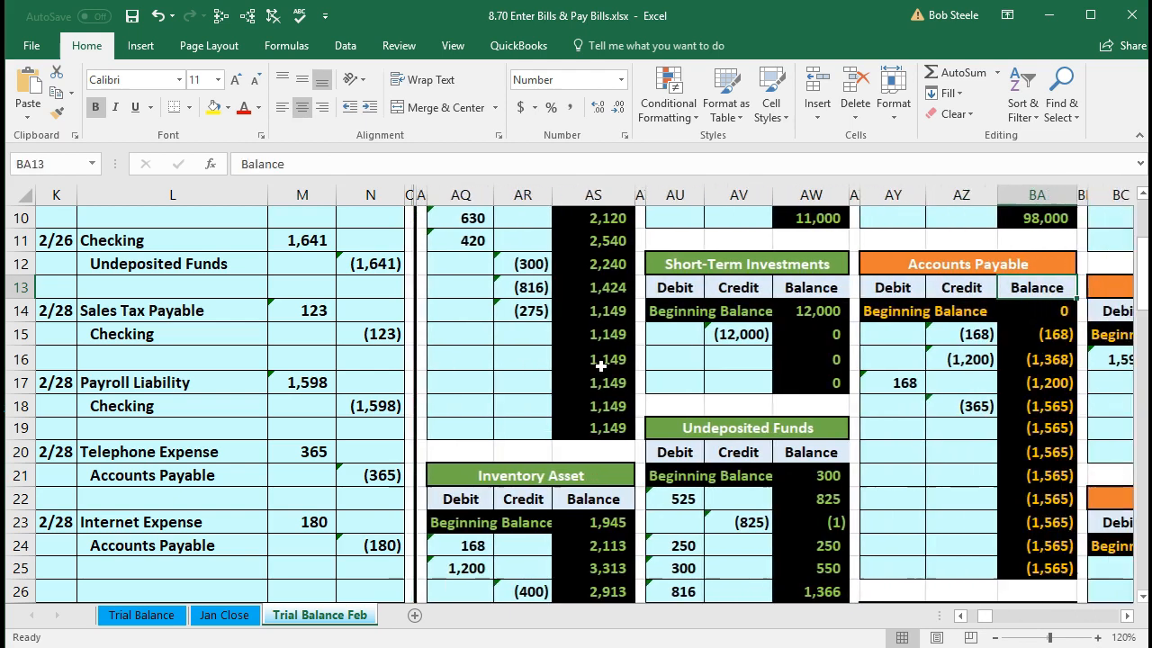
key("Right")
key("Right")
key("Right")
key("Right")
key("Right")
key("Right")
key("Right")
key("Right")
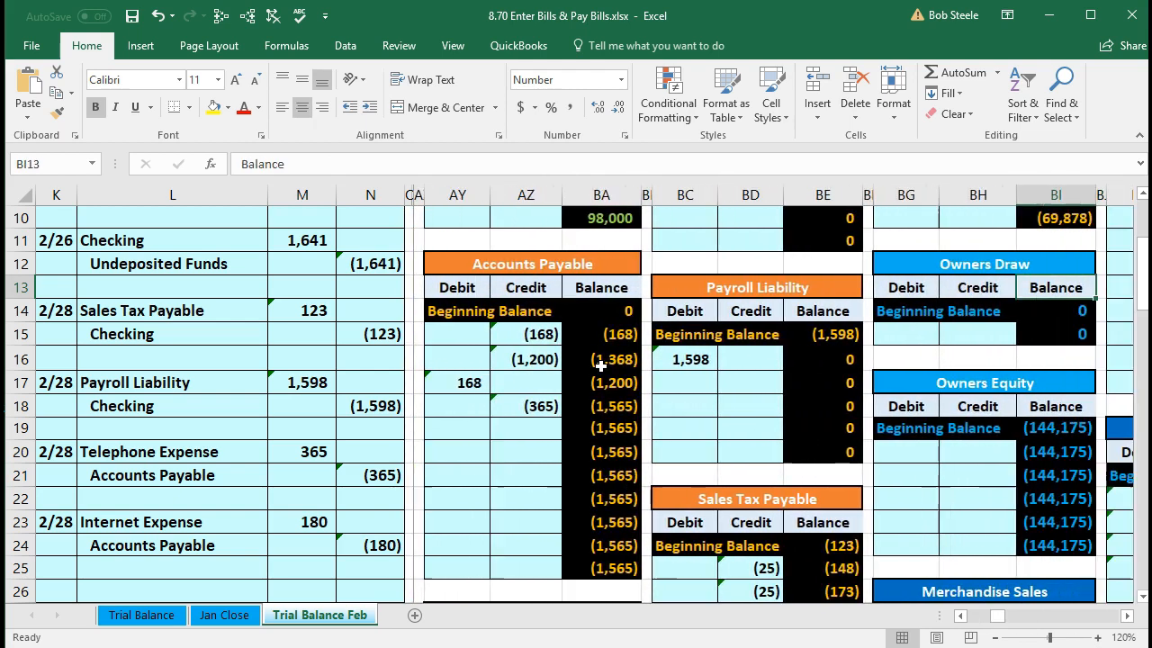
scroll(601, 364, "up", 1)
scroll(601, 364, "down", 2)
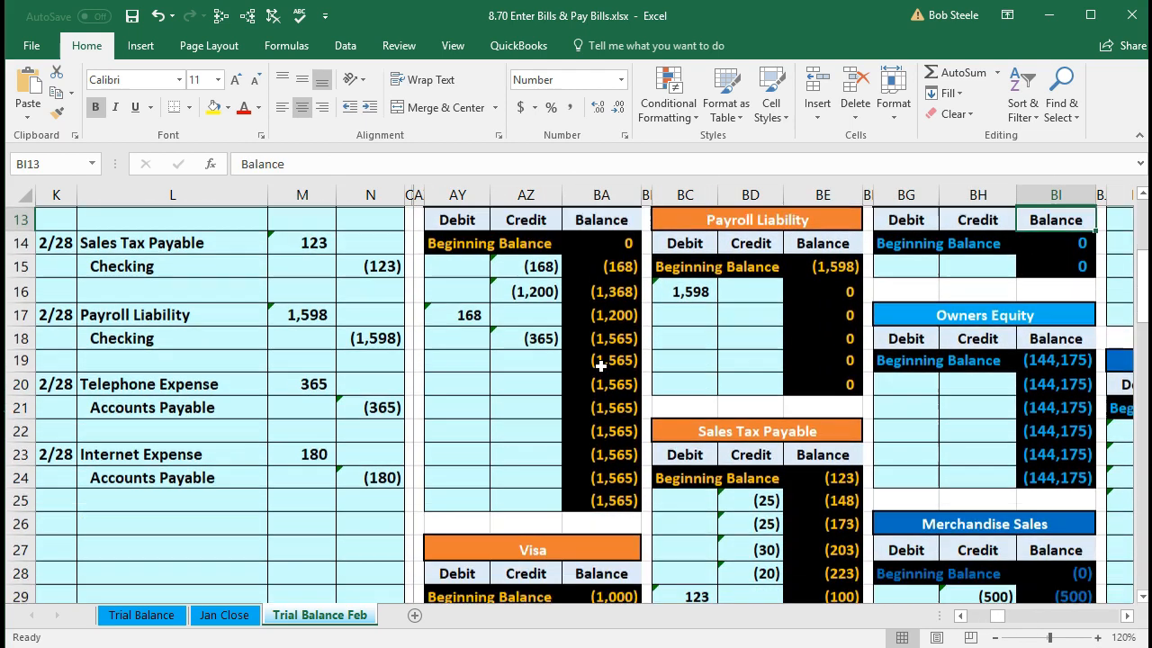
- Post the (180) credit to the Accounts Payable ledger by linking to N24, giving (1,745)
left_click(540, 359)
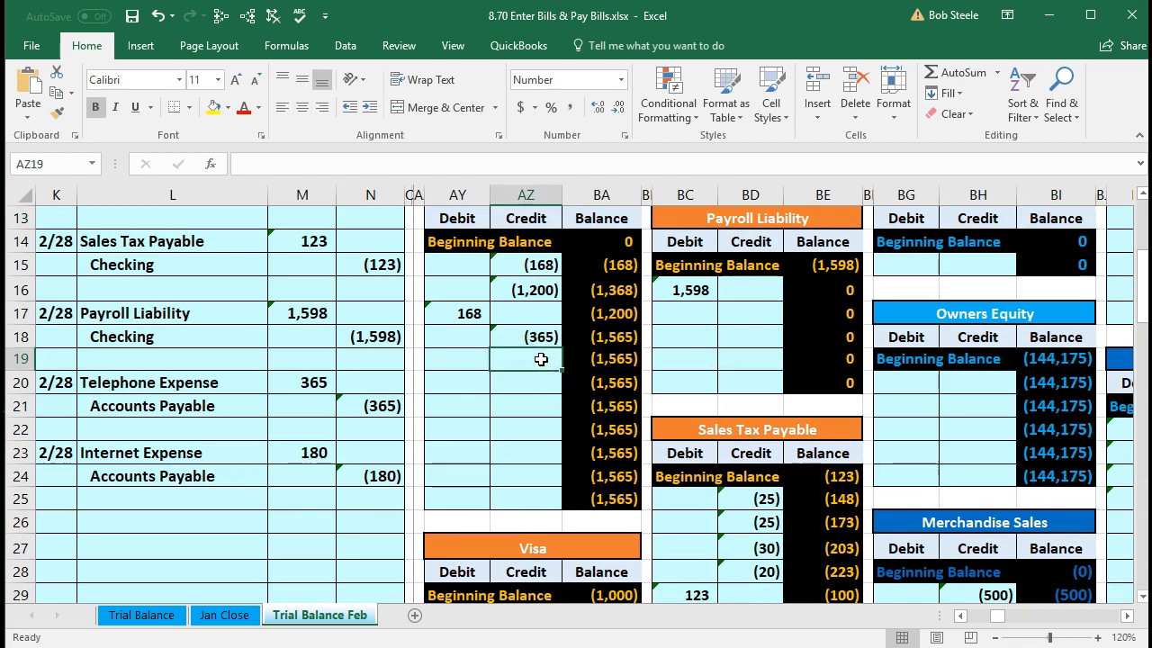
type("=")
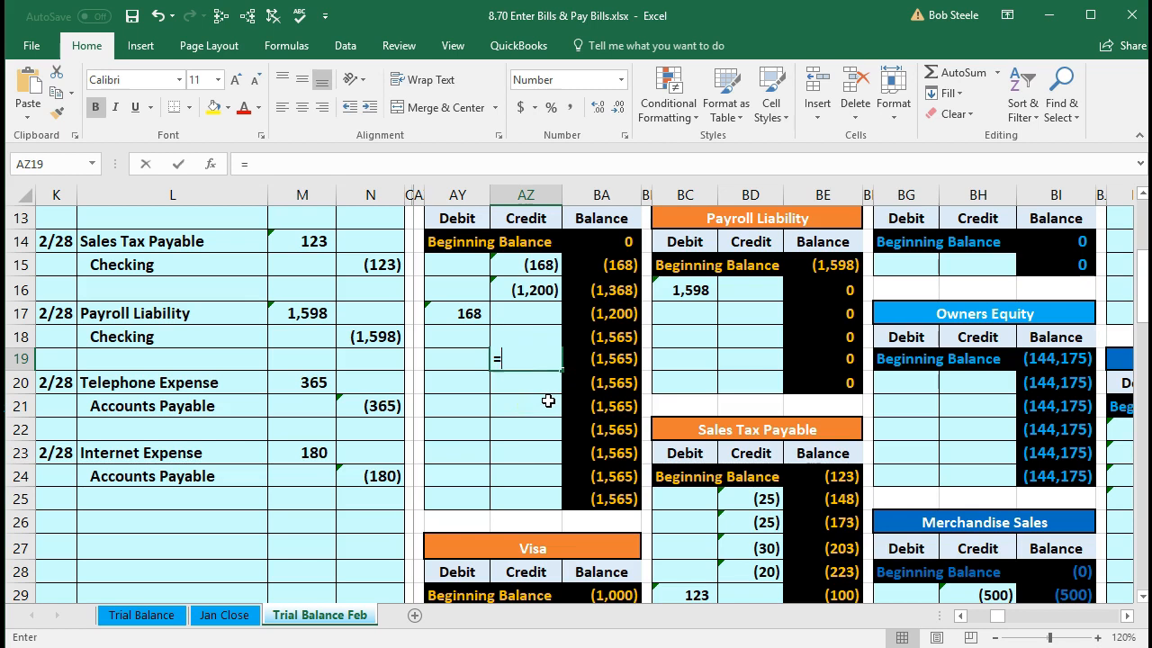
left_click(381, 475)
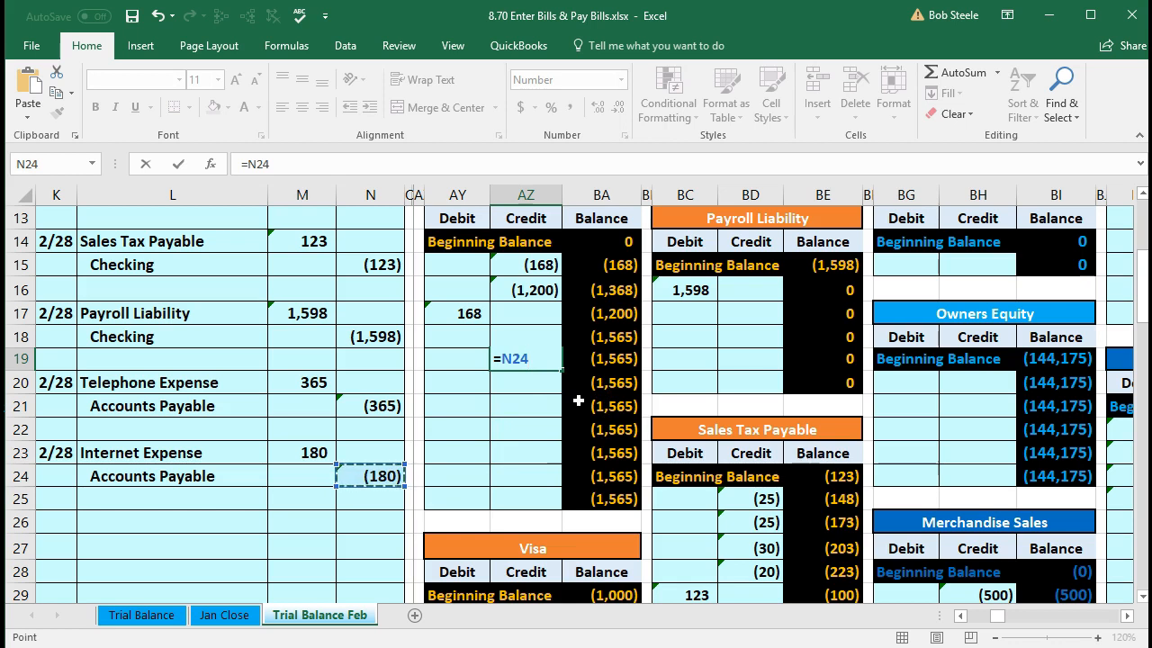
key("Return")
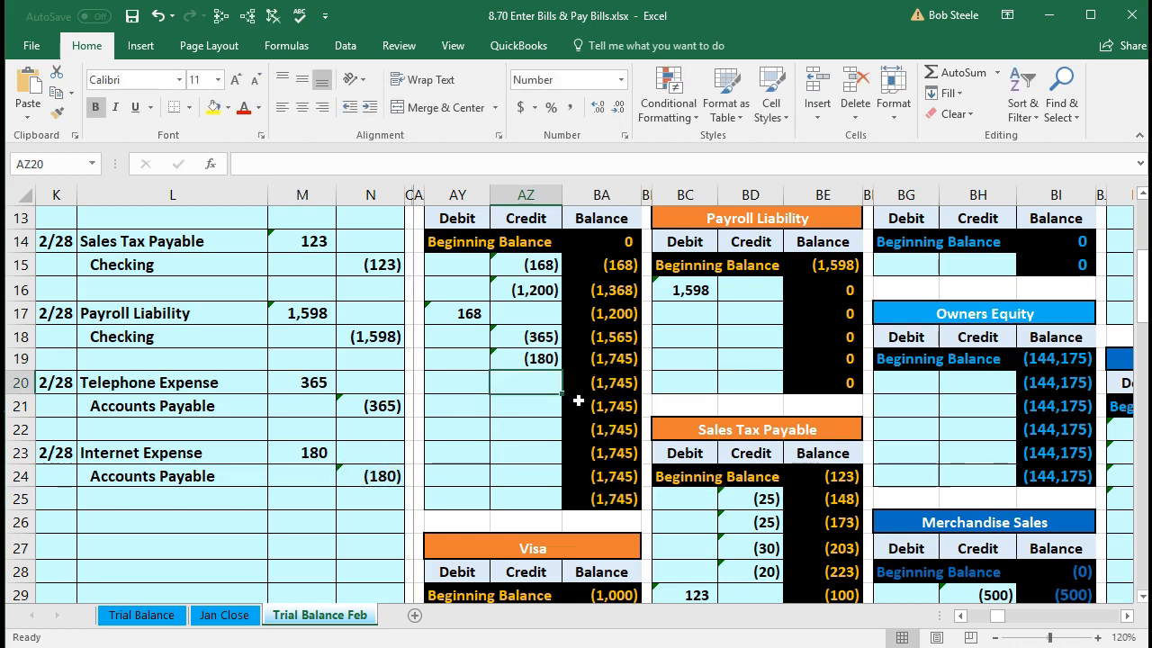
- Verify the trial balance shows Accounts Payable at (1,745) and a zero debit-credit difference
key("Left")
key("Left")
key("Left")
key("Left")
key("Left")
key("Left")
key("Left")
key("Left")
key("Left")
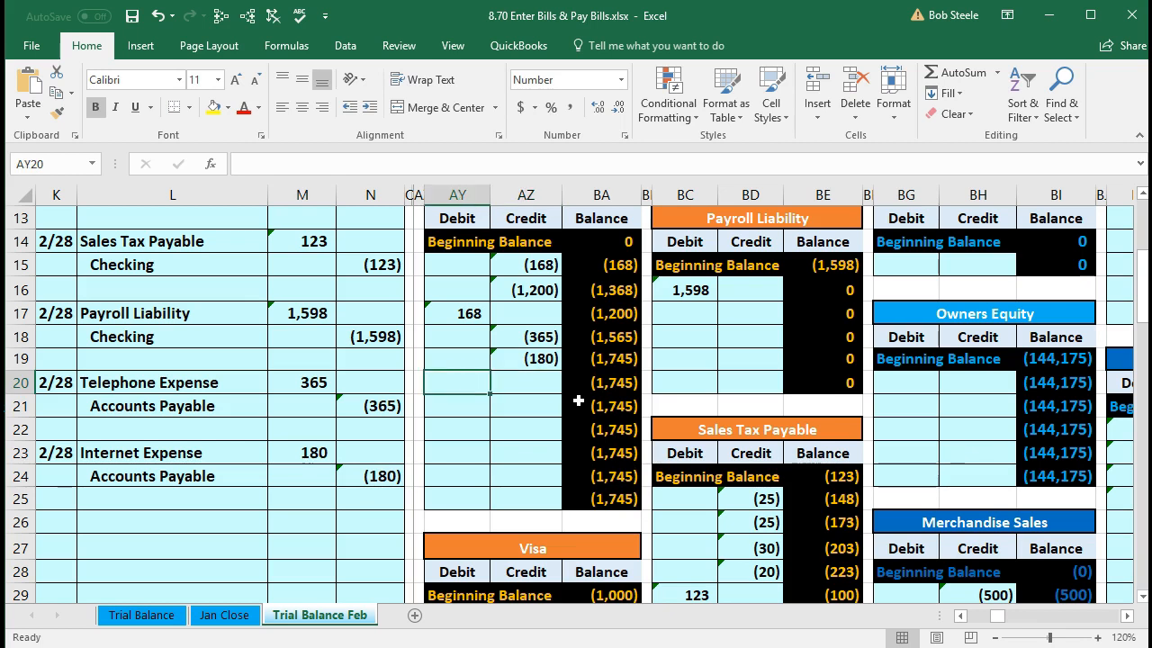
key("Left")
key("Left")
key("Left")
key("Left")
key("Left")
key("Left")
key("Left")
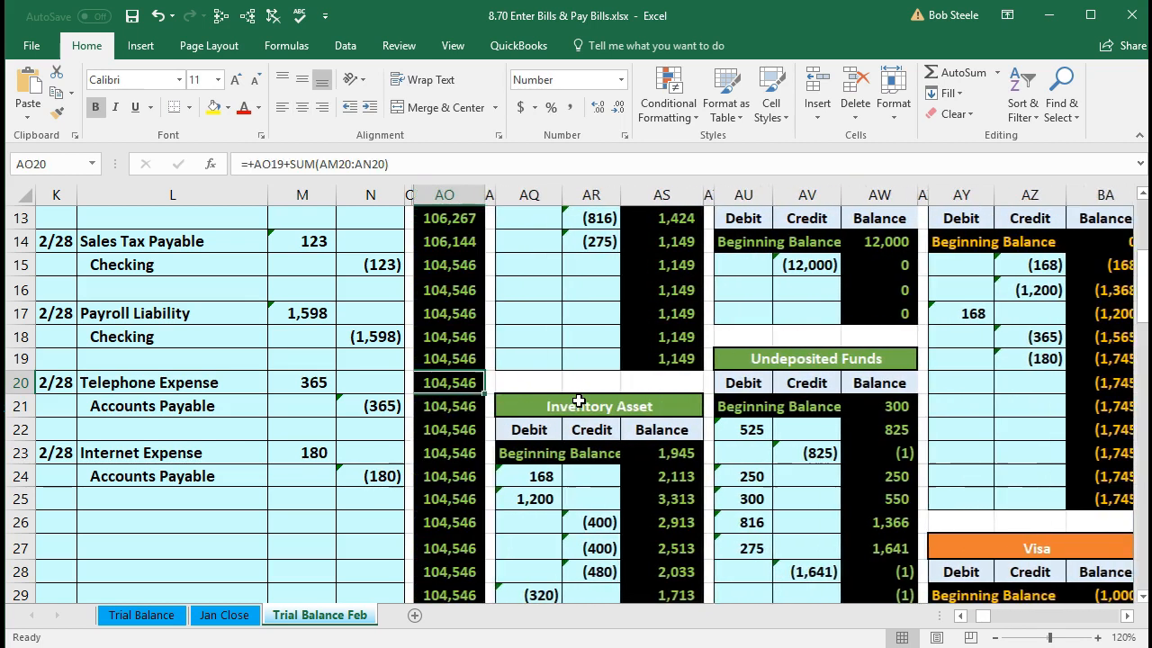
key("Left")
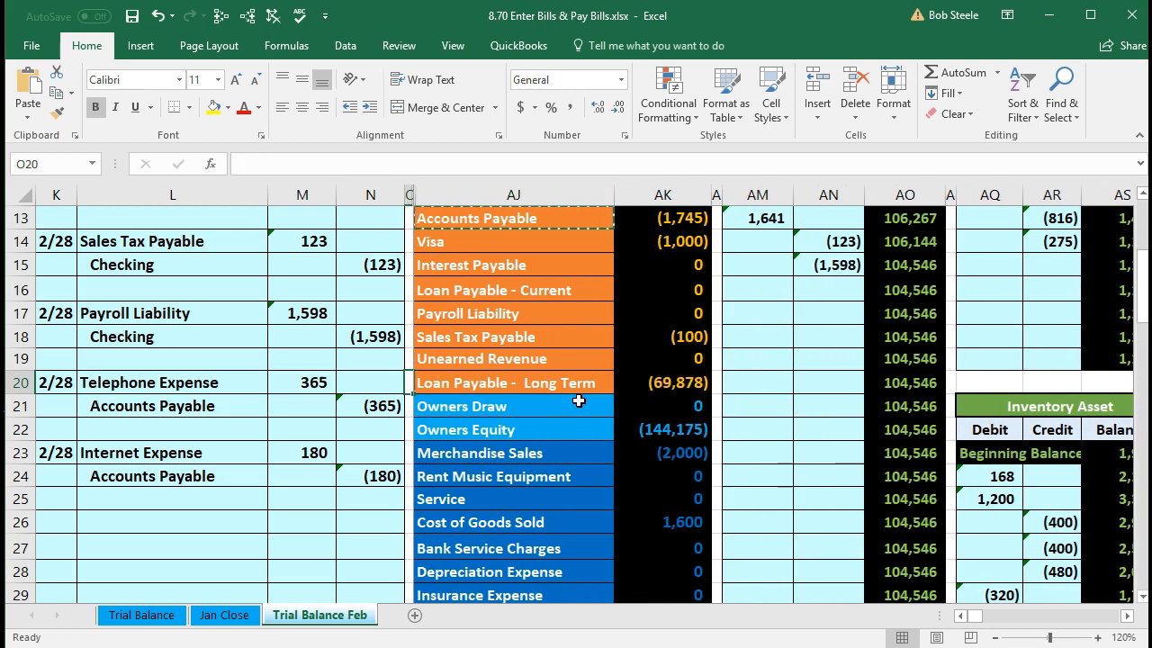
scroll(578, 401, "up", 1)
left_click(638, 288)
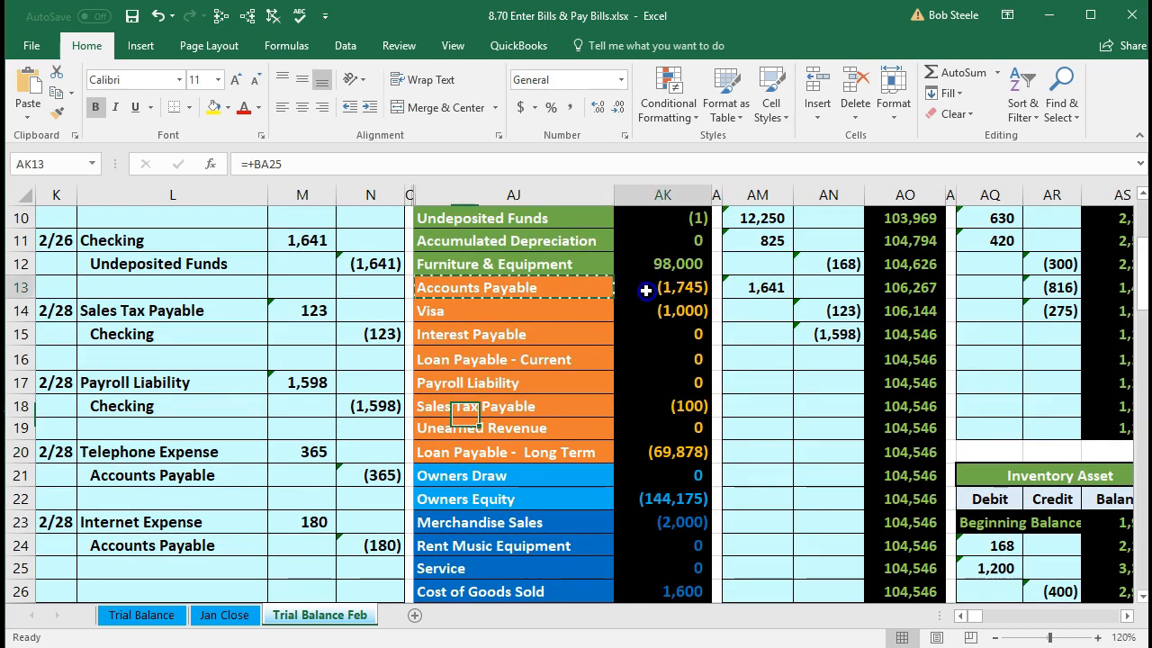
scroll(443, 427, "down", 5)
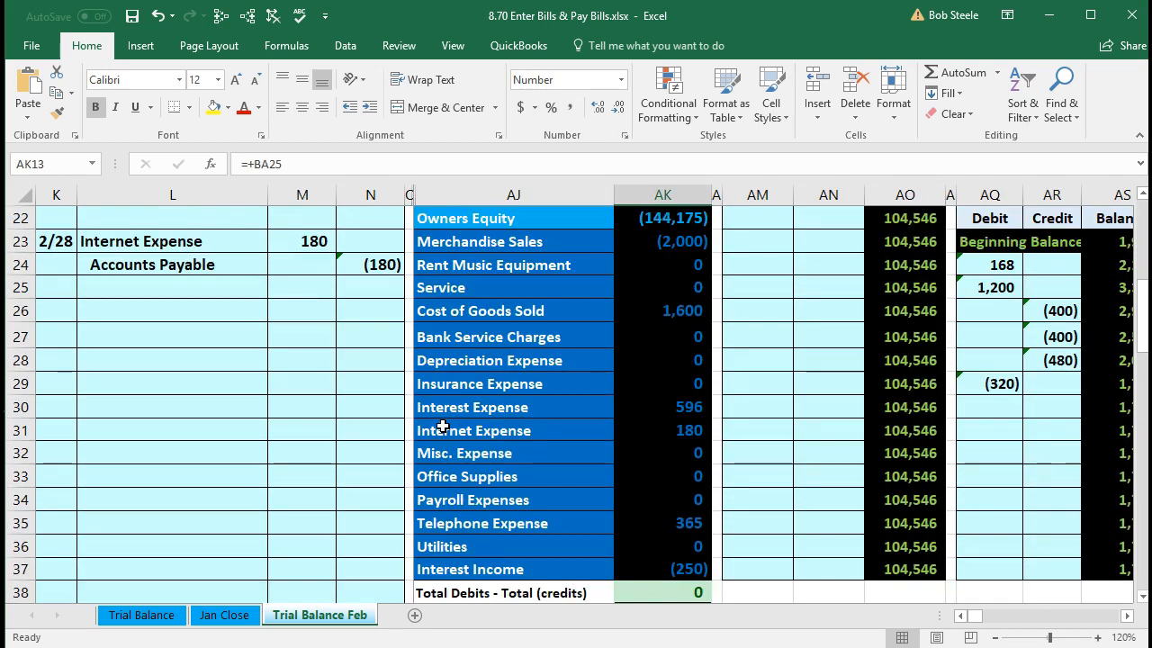
left_click(654, 525)
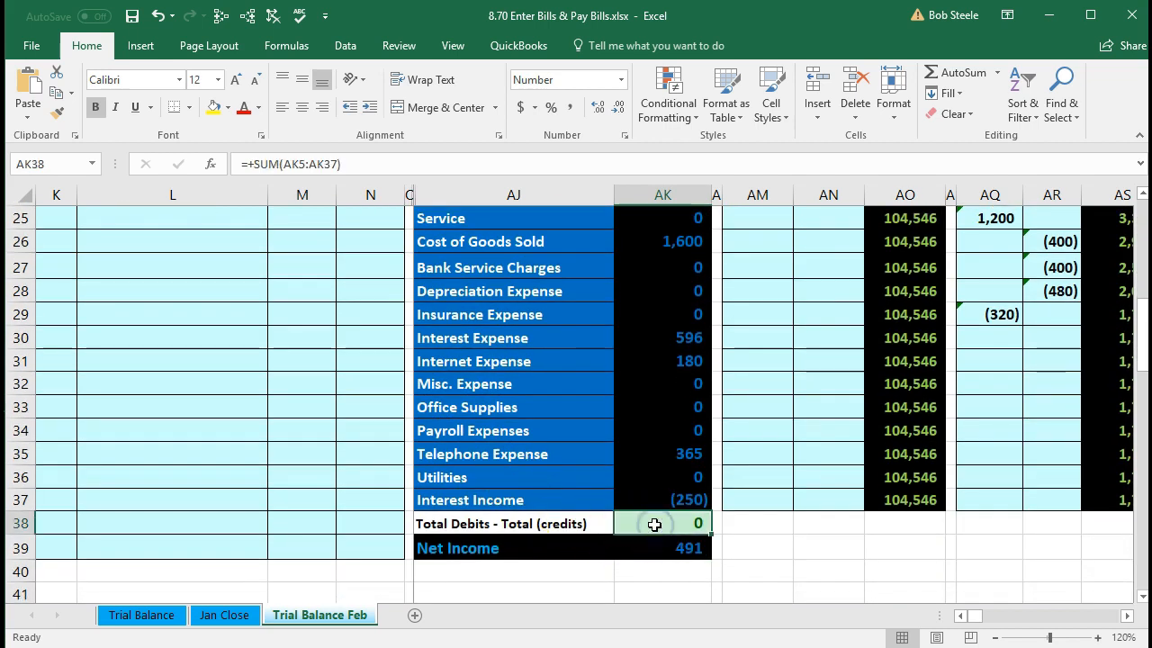
scroll(378, 493, "up", 4)
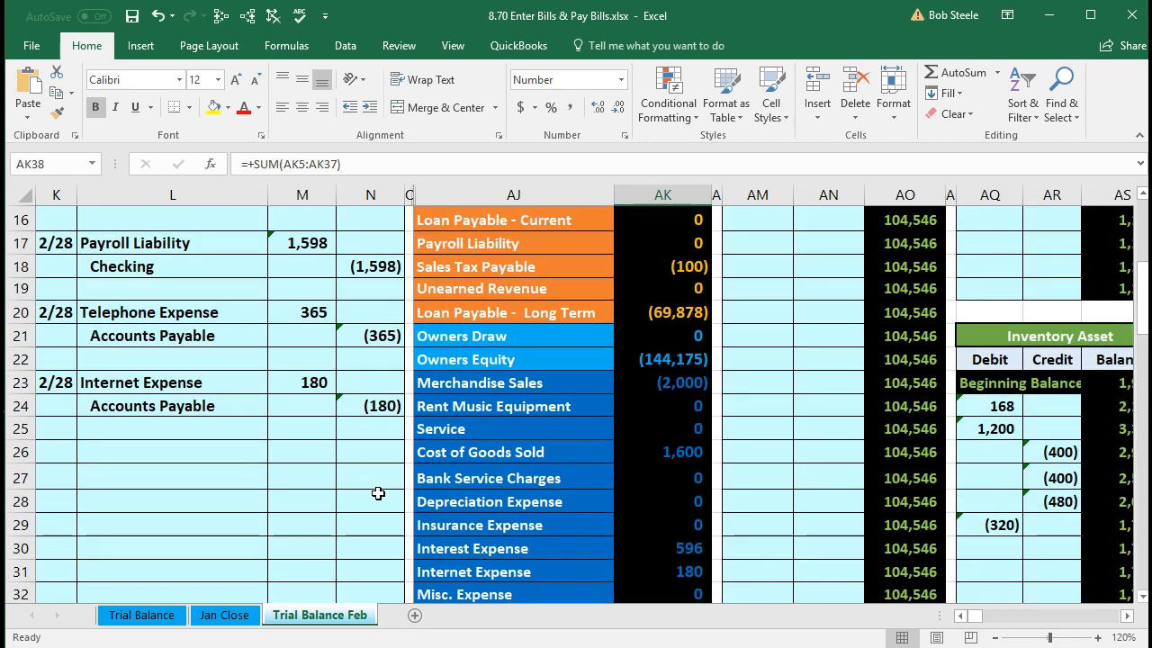
left_click_drag(240, 471, 366, 481)
scroll(366, 488, "up", 1)
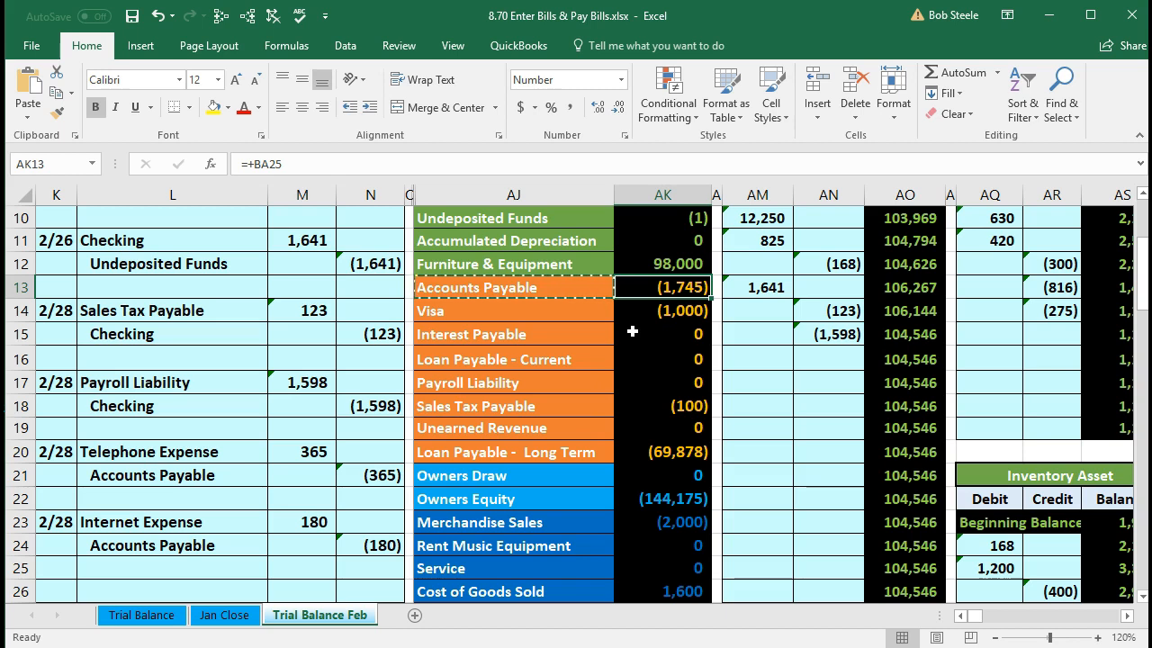
- Move along row 13 to the vendor ledgers, showing Verizon's (365) and an empty ledger
key("Right")
key("Right")
key("Right")
key("Right")
key("Right")
key("Right")
key("Right")
key("Right")
key("Right")
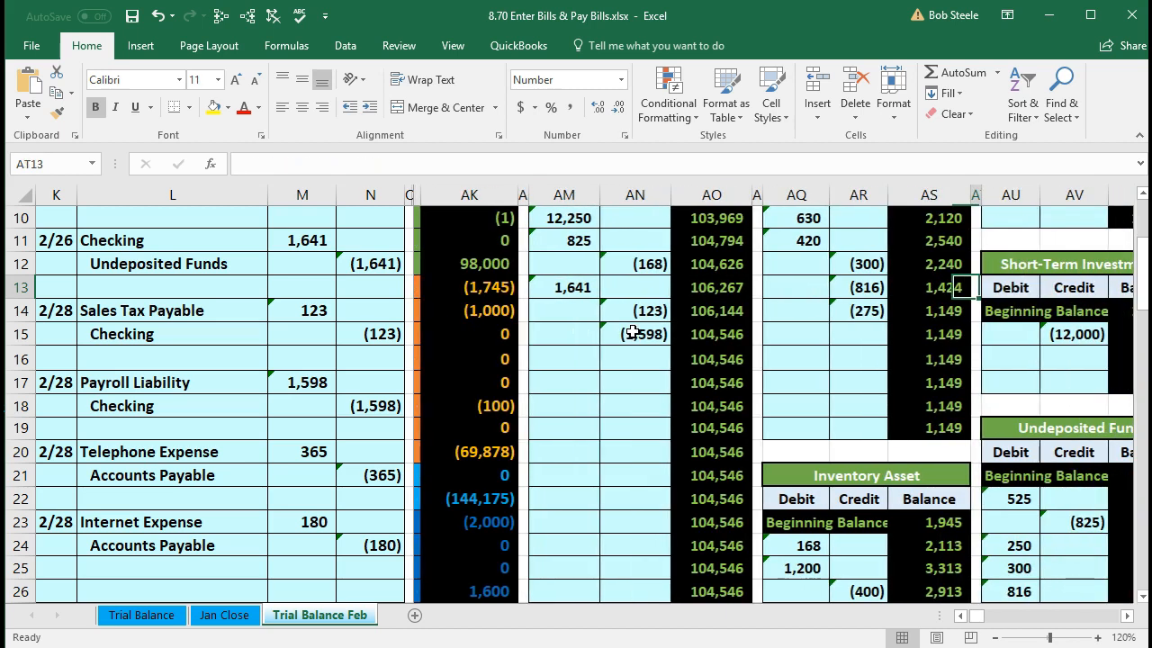
key("Right")
key("Right")
key("Right")
key("Right")
key("Right")
key("Right")
key("Right")
key("Right")
key("Right")
key("Right")
key("Right")
key("Right")
key("Right")
key("Right")
key("Right")
key("Right")
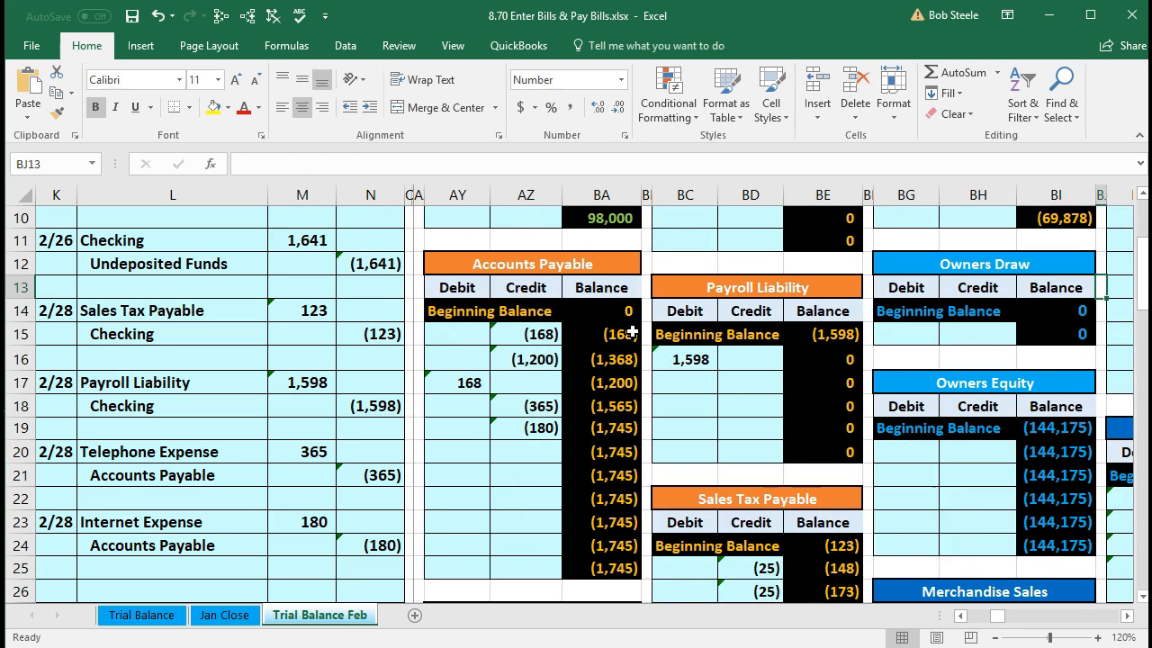
key("Right")
key("Right")
key("Right")
key("Right")
key("Right")
key("Right")
key("Right")
key("Right")
key("Right")
key("Right")
key("Right")
key("Right")
key("Right")
key("Right")
key("Right")
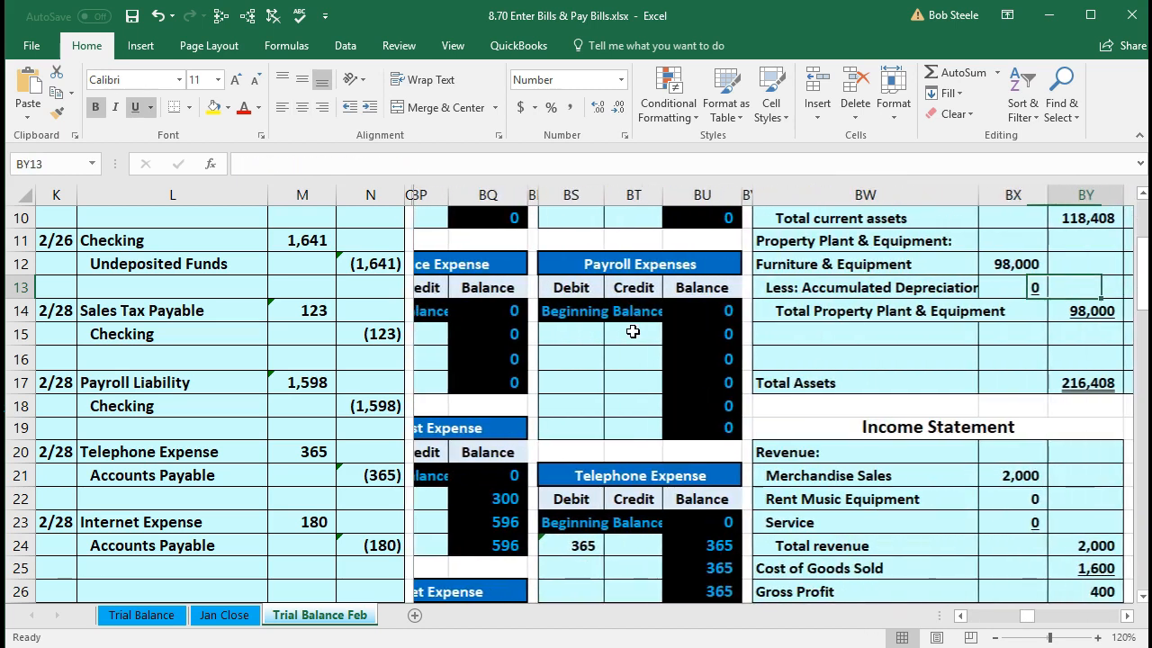
key("Right")
key("Right")
key("Right")
key("Right")
key("Right")
key("Right")
key("Right")
key("Right")
key("Right")
key("Right")
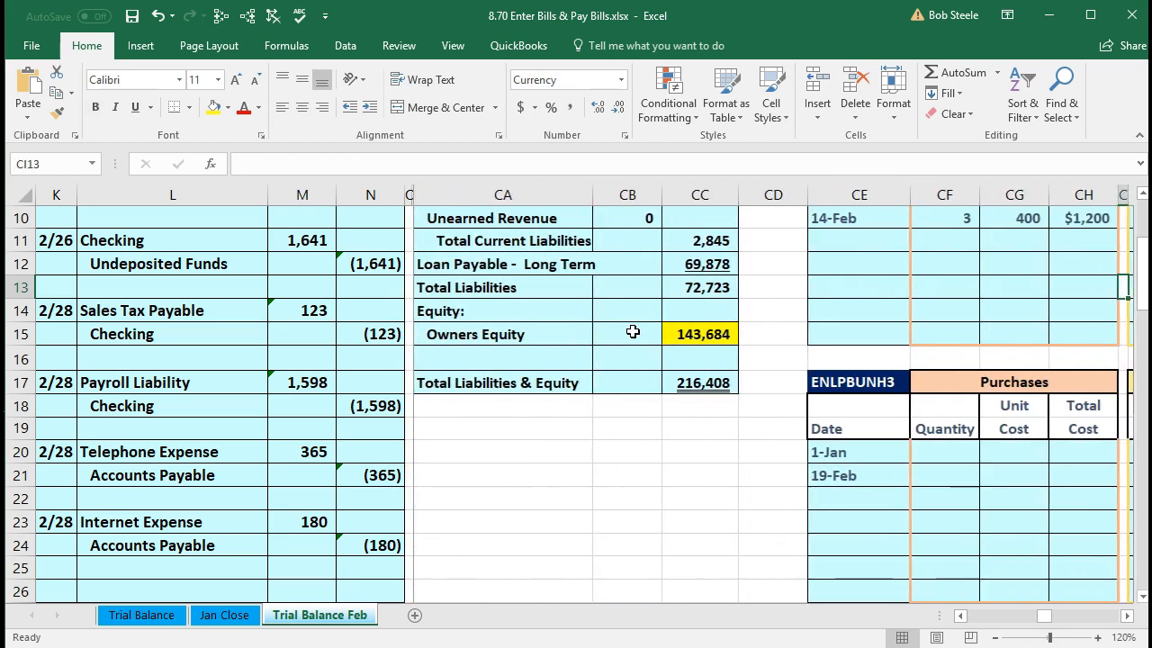
key("Right")
key("Right")
key("Right")
key("Right")
key("Right")
key("Right")
key("Right")
key("Right")
key("Right")
key("Right")
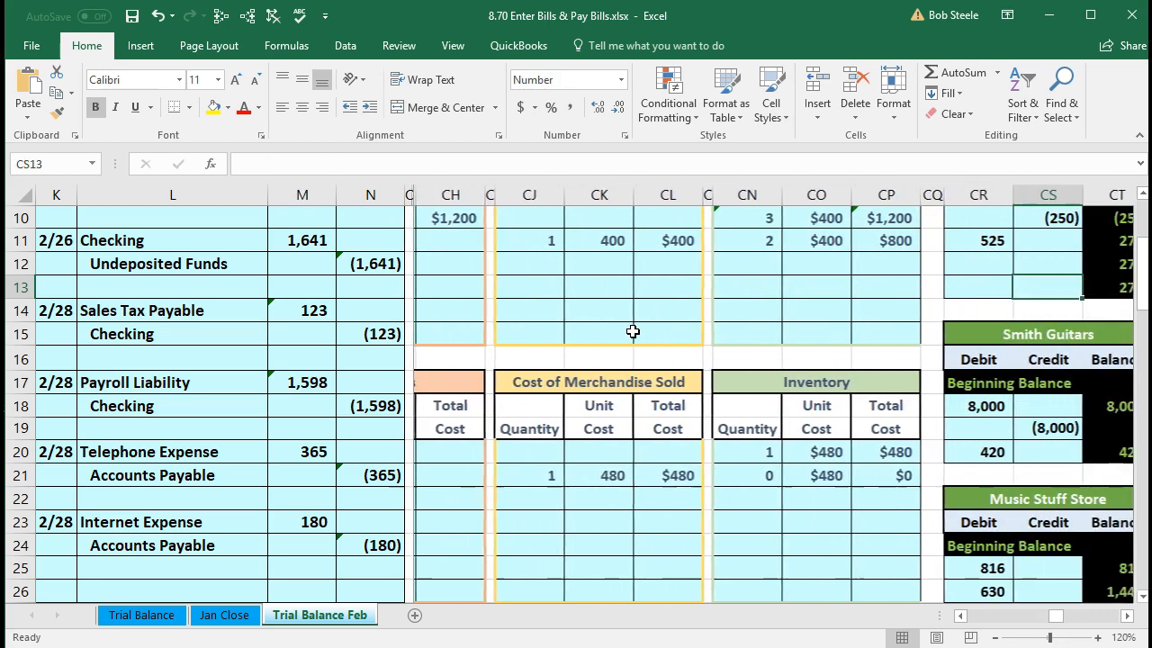
key("Right")
key("Right")
key("Right")
key("Right")
key("Right")
key("Right")
key("Right")
key("Right")
key("Right")
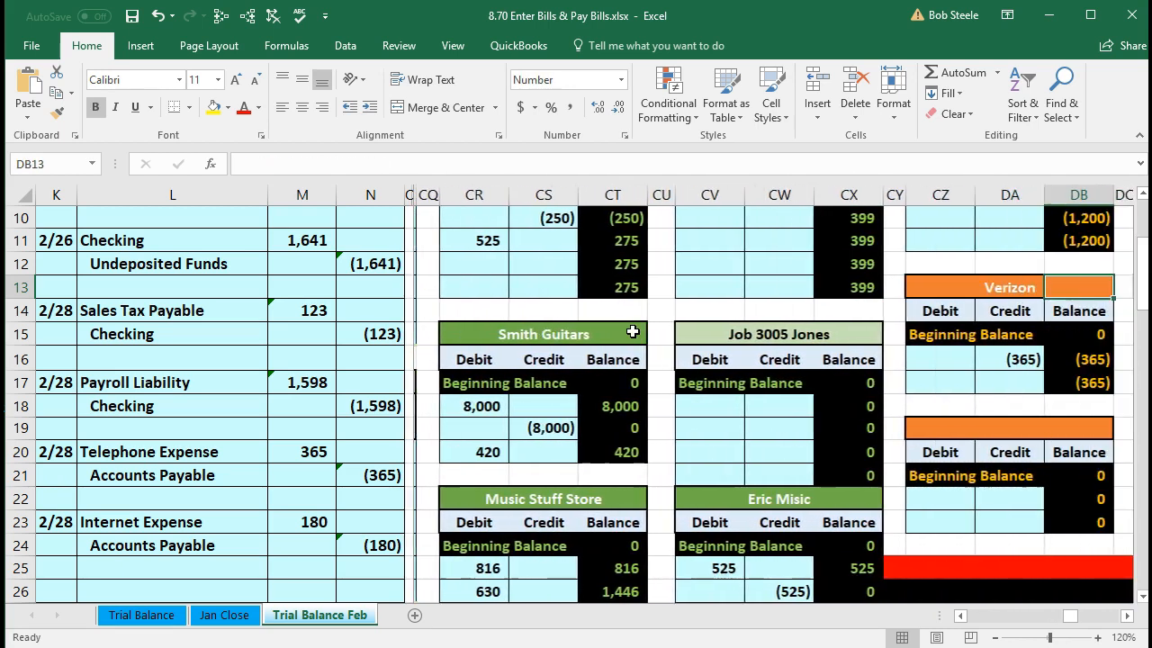
key("Right")
key("Right")
key("Right")
key("Right")
key("Right")
key("Right")
key("Right")
key("Right")
key("Left")
key("Left")
key("Left")
key("Left")
key("Left")
key("Left")
key("Left")
key("Left")
key("Left")
key("Left")
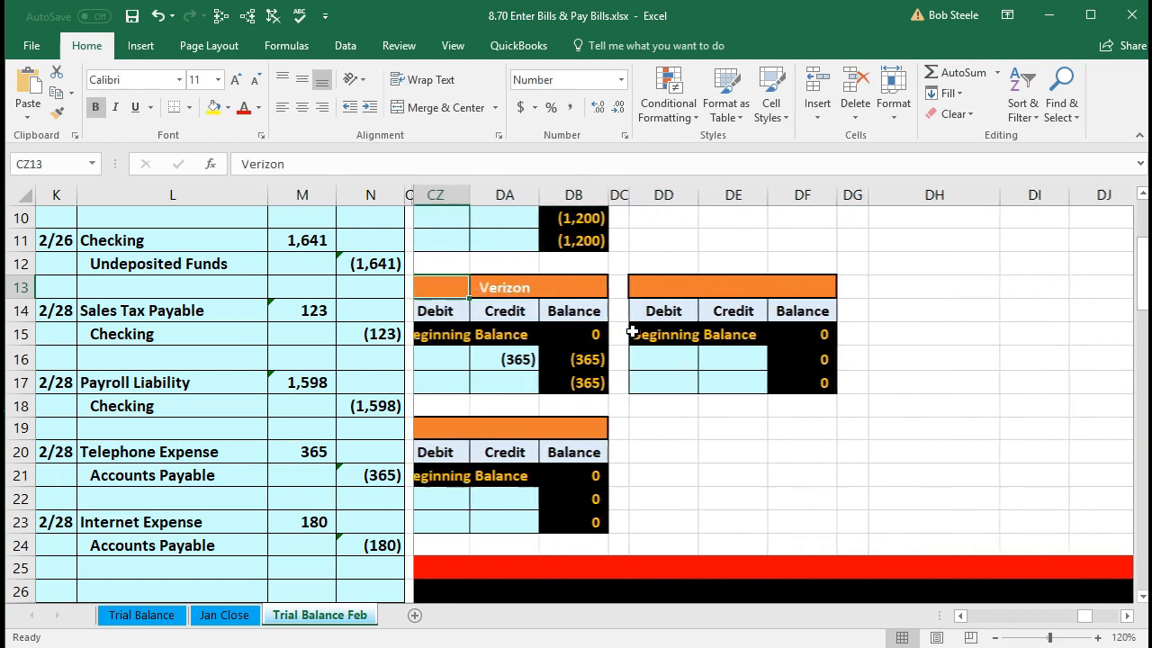
key("Left")
key("Left")
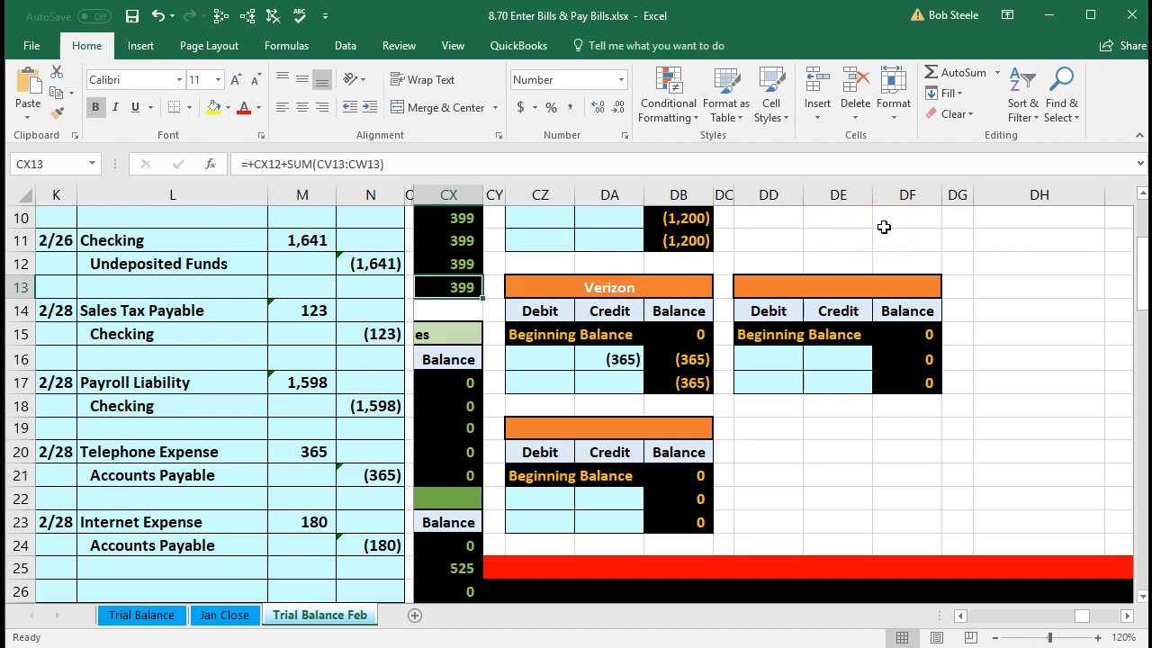
- Title the empty vendor ledger Spectrum and link its first credit to N24, showing (180)
left_click(387, 547)
left_click(766, 288)
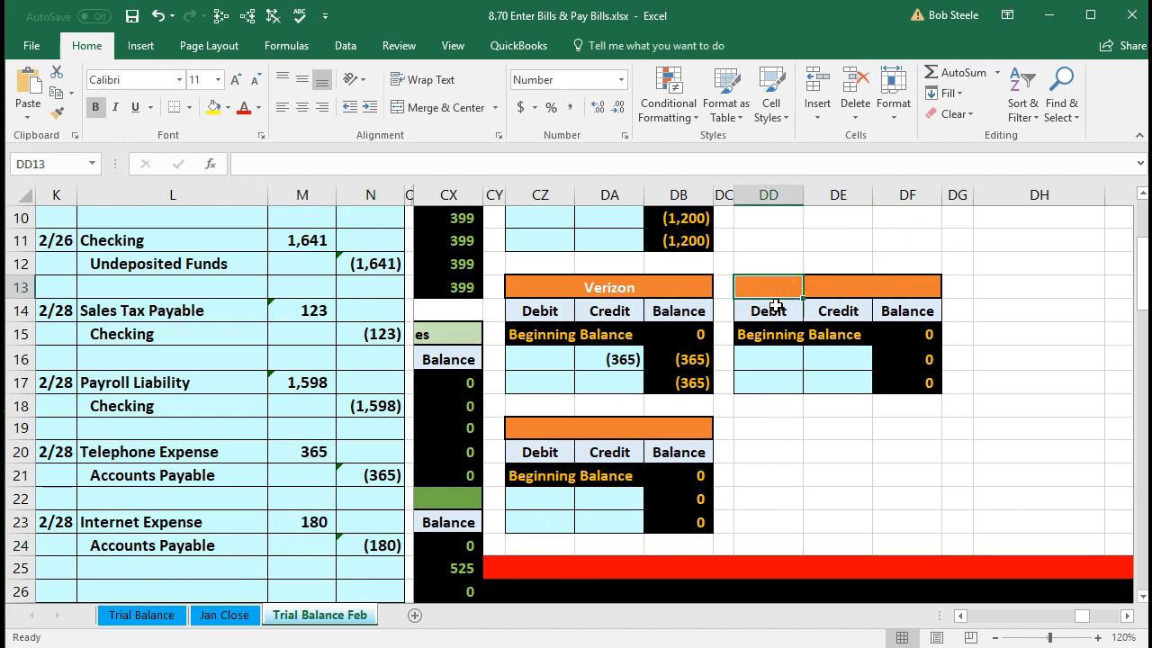
type("S")
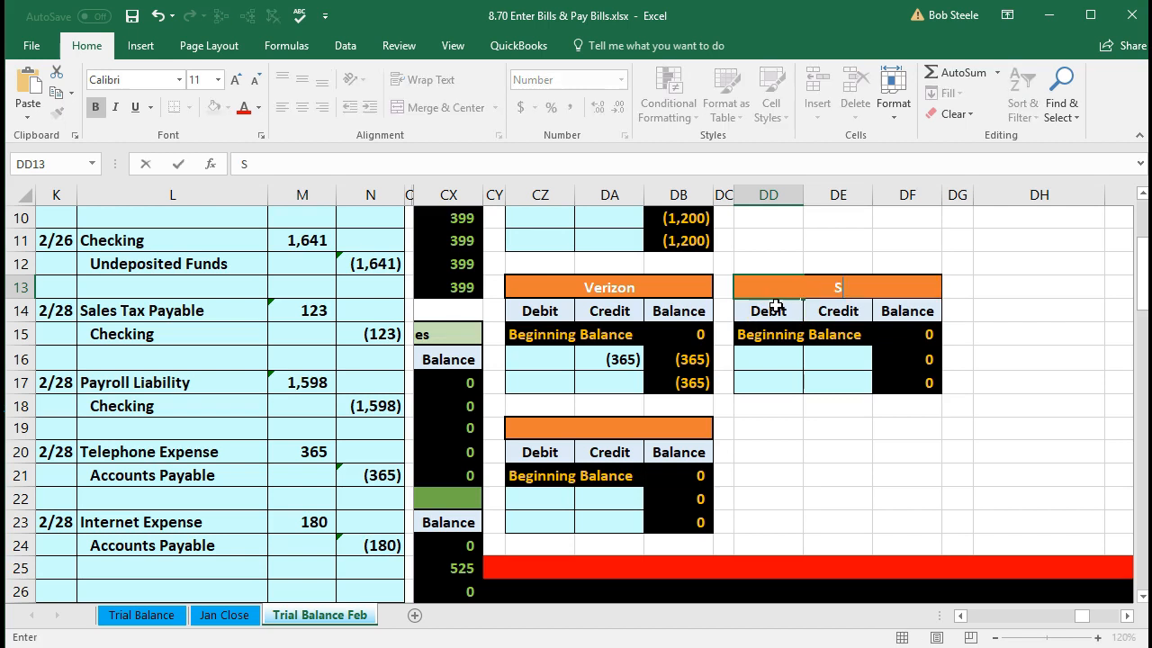
type("pectrum")
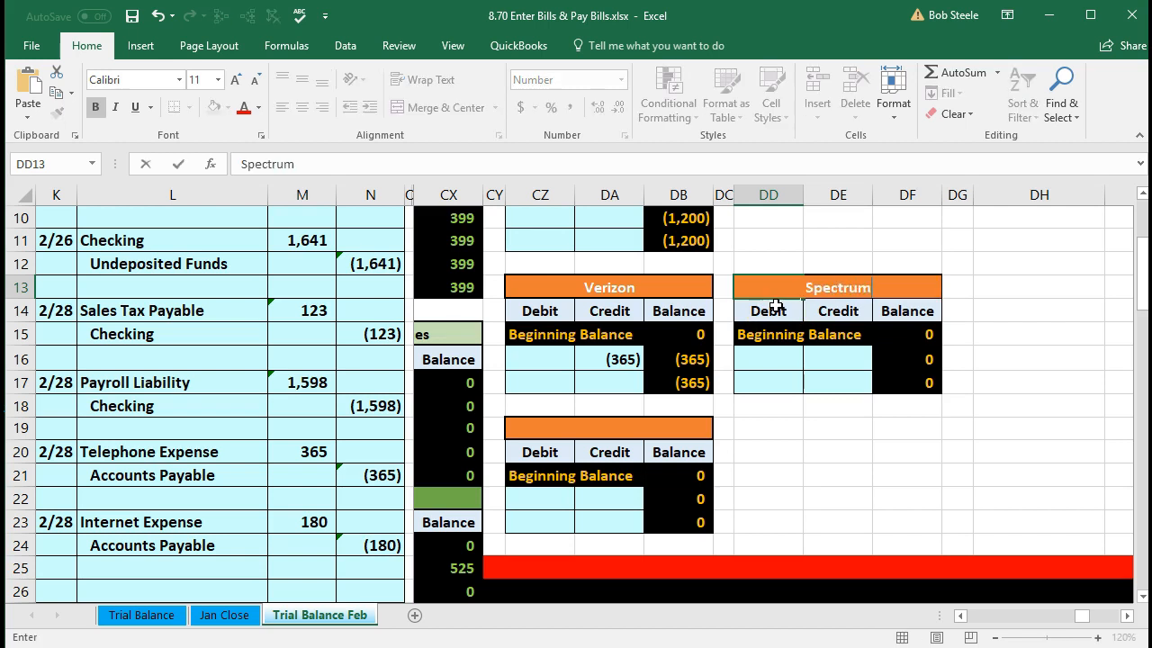
key("Return")
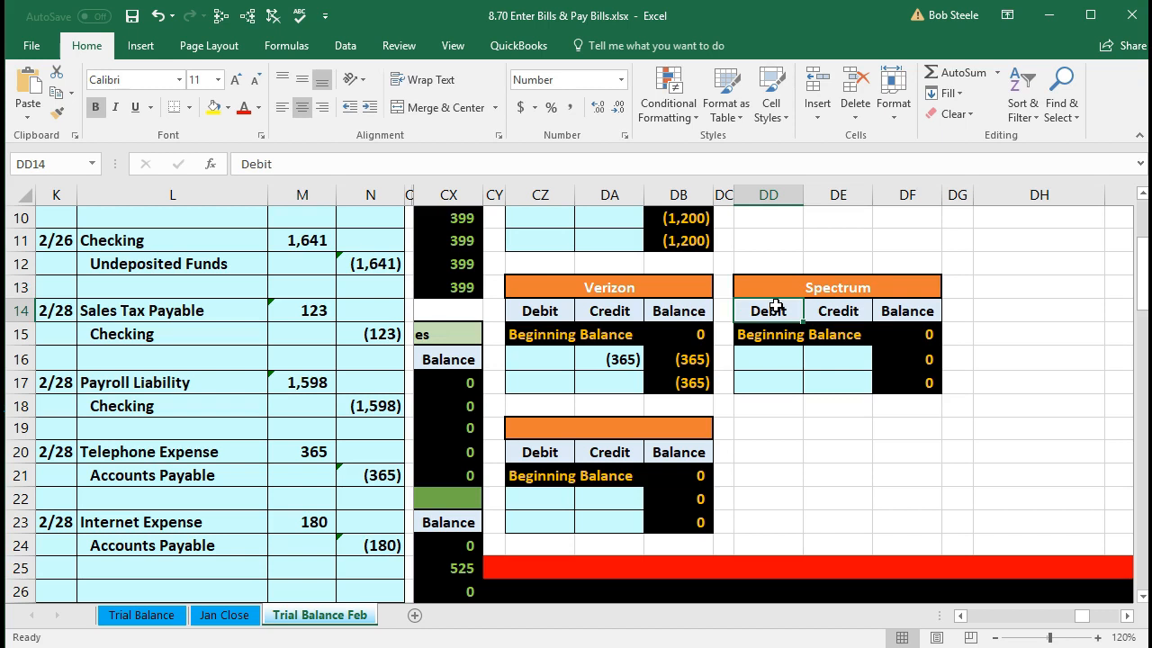
left_click(843, 359)
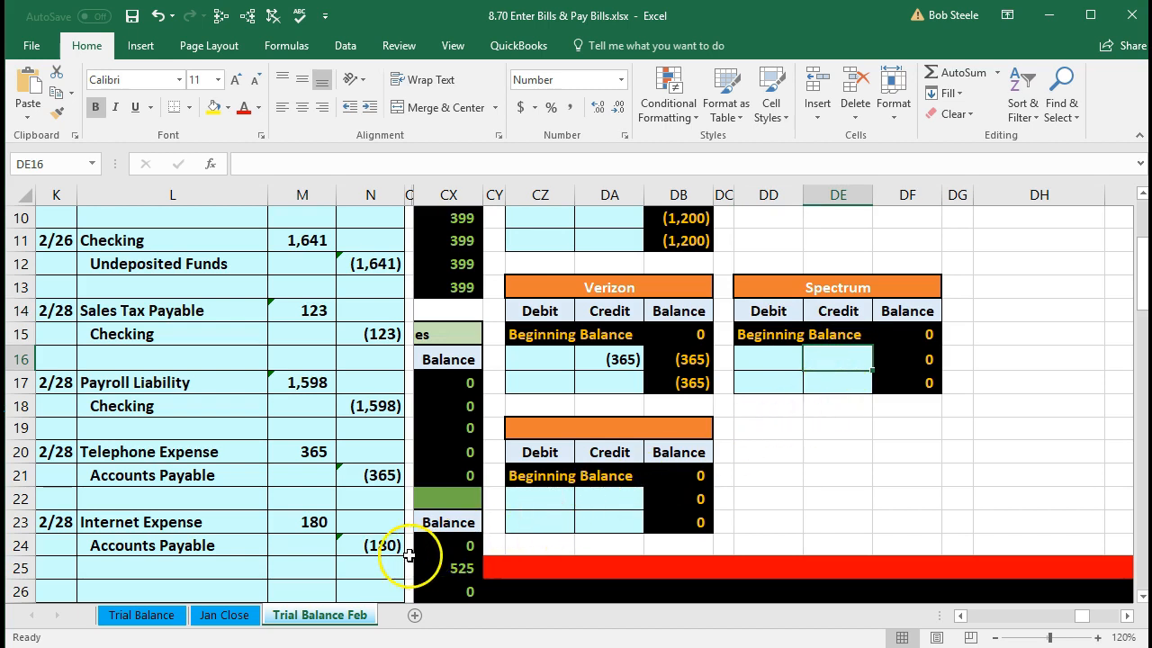
key("F2")
type("=")
left_click(367, 541)
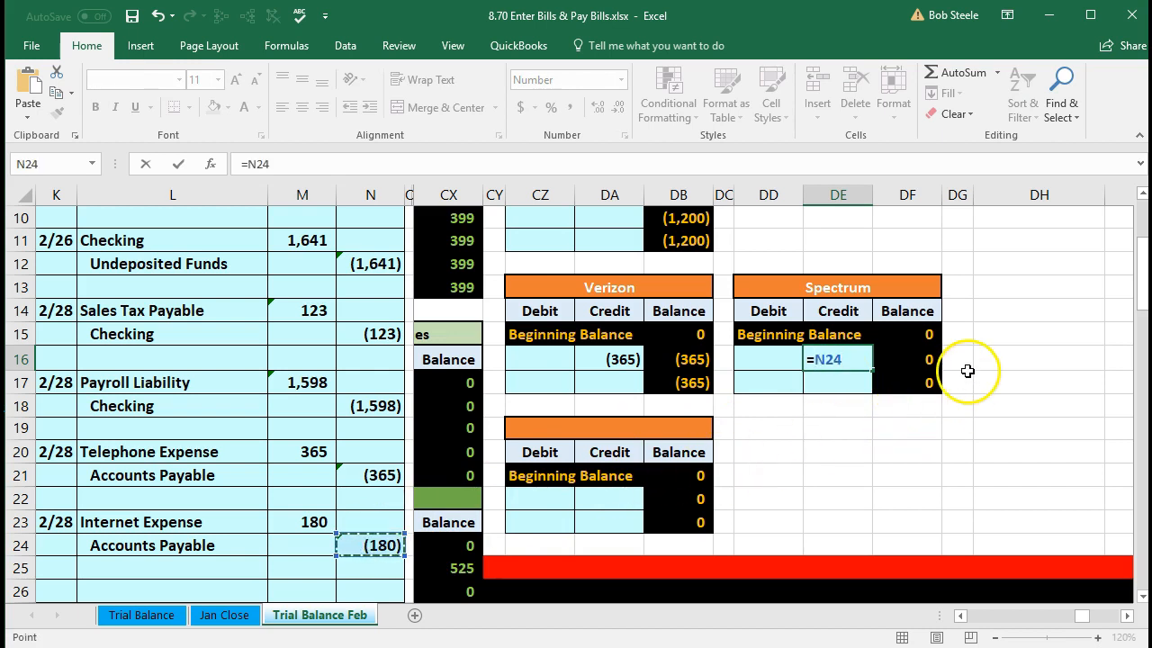
key("Return")
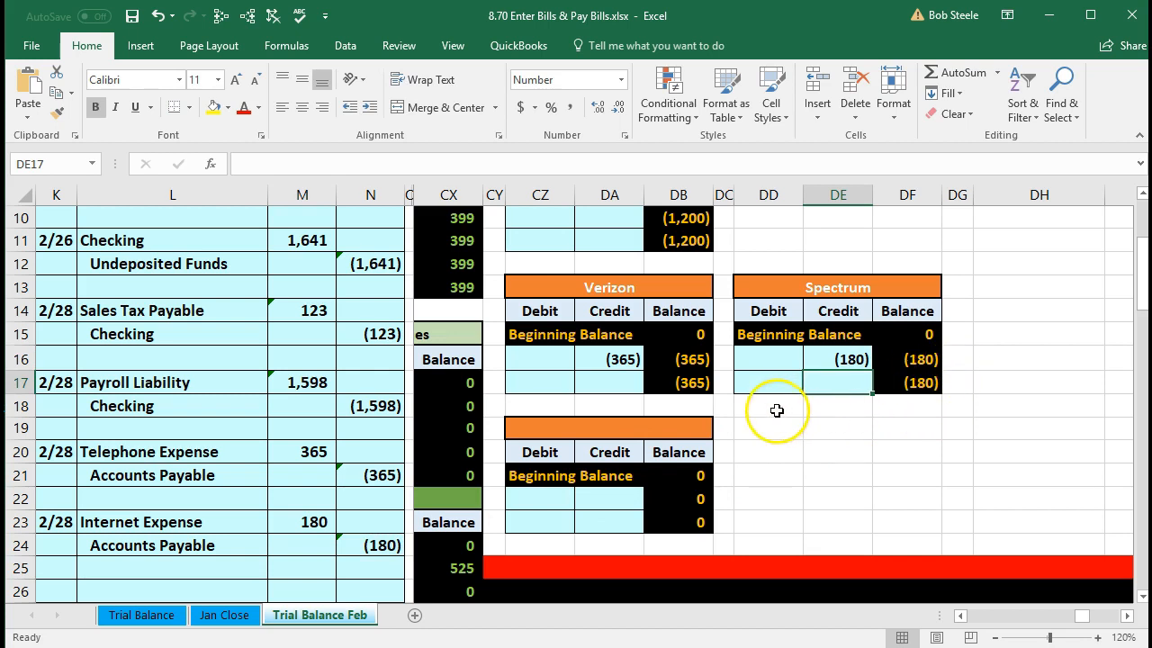
left_click(389, 312)
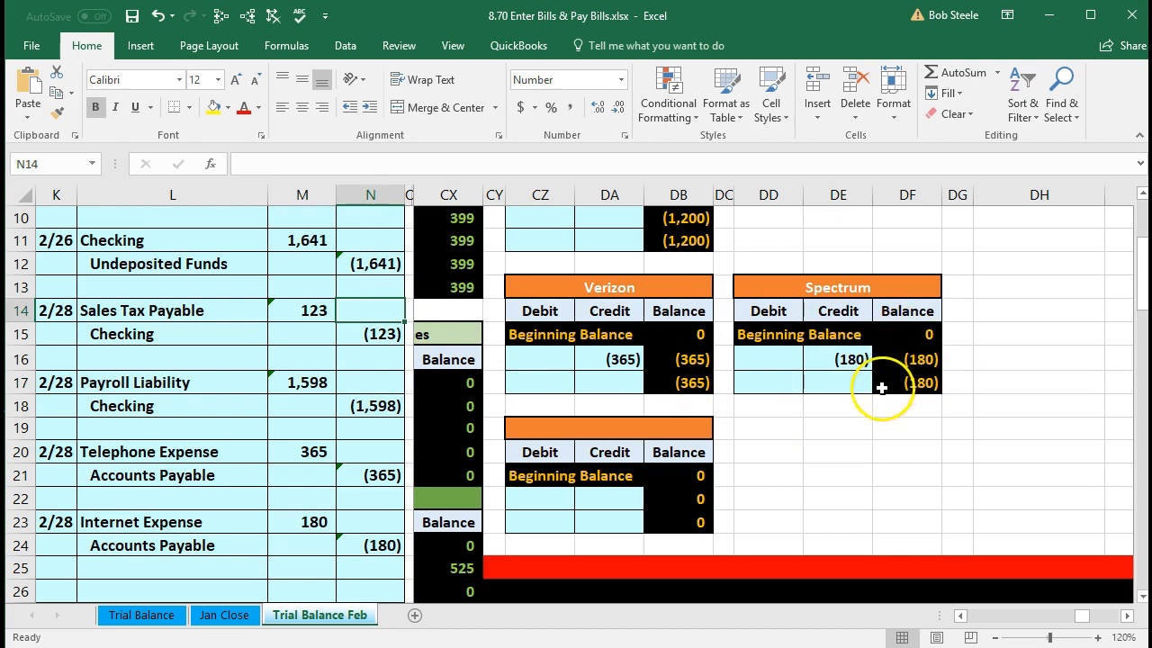
- Inspect the SUM formula behind the (1,745) Accounts Payable subsidiary ledger total in DE3
scroll(873, 407, "up", 3)
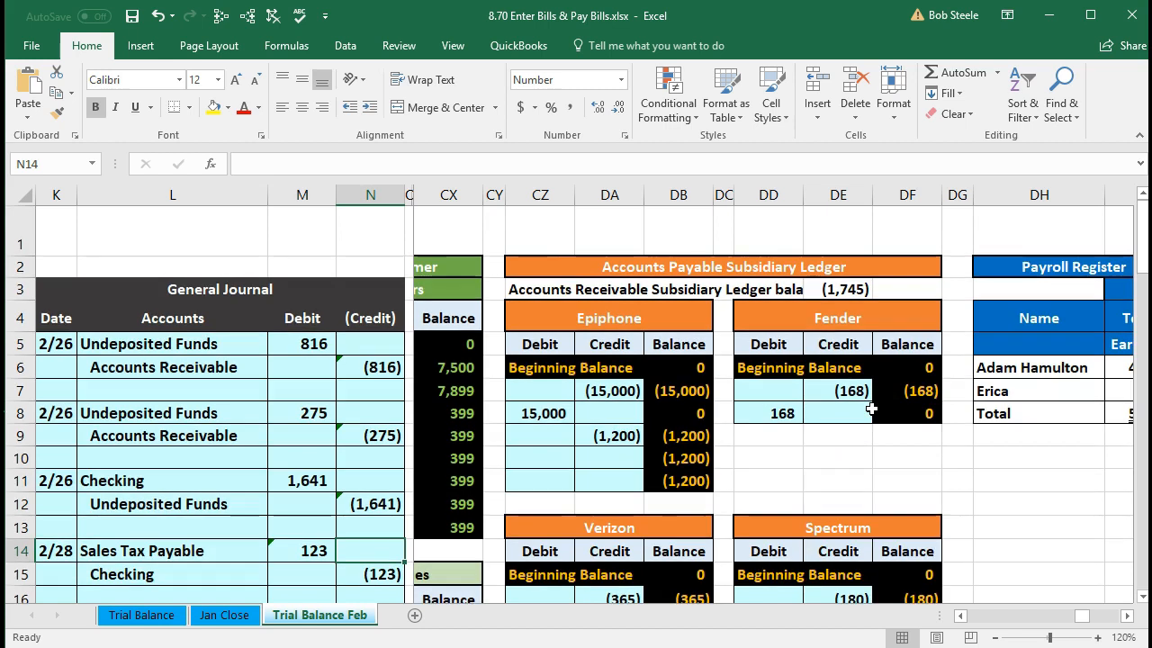
left_click(839, 289)
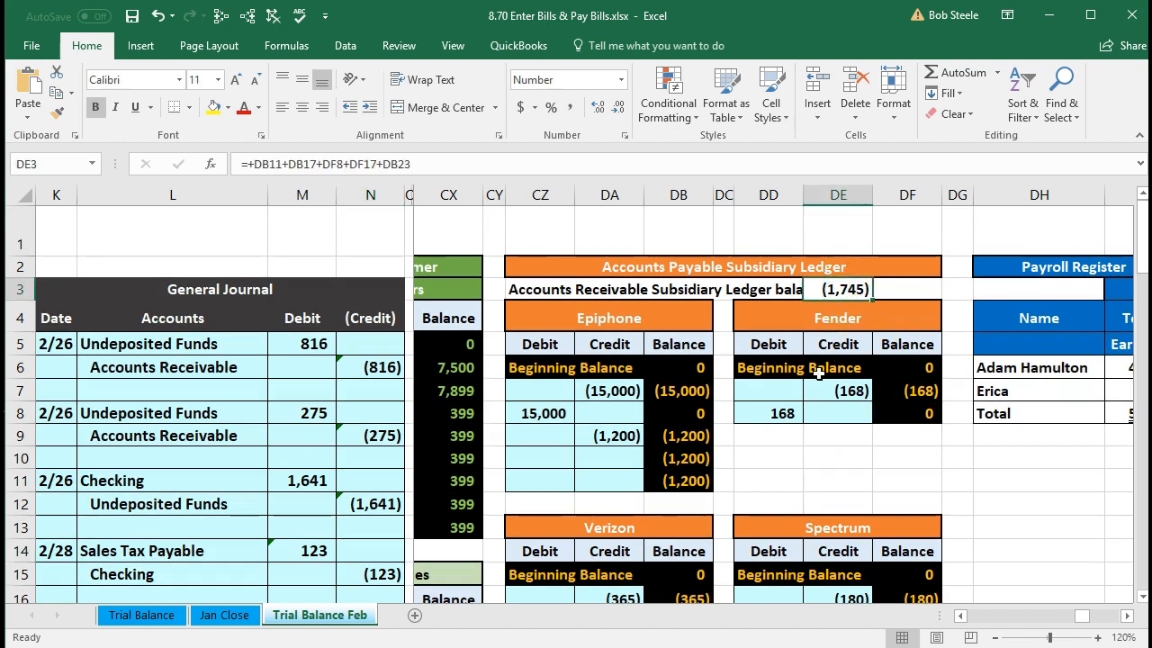
double_click(838, 289)
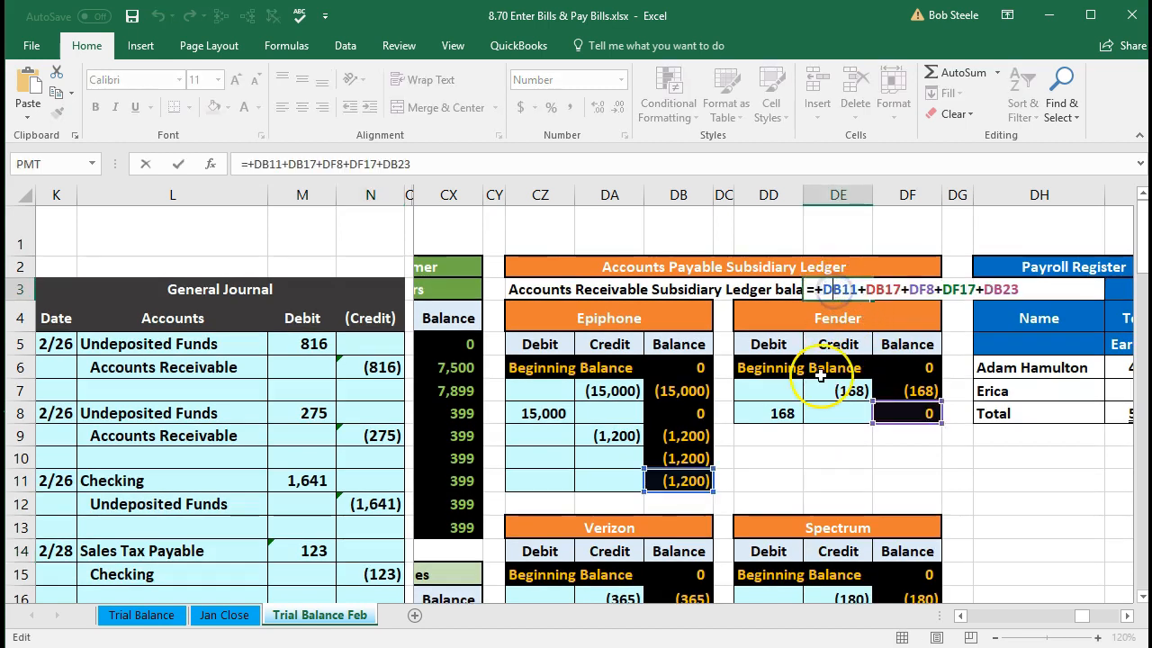
scroll(820, 376, "down", 4)
scroll(821, 377, "up", 4)
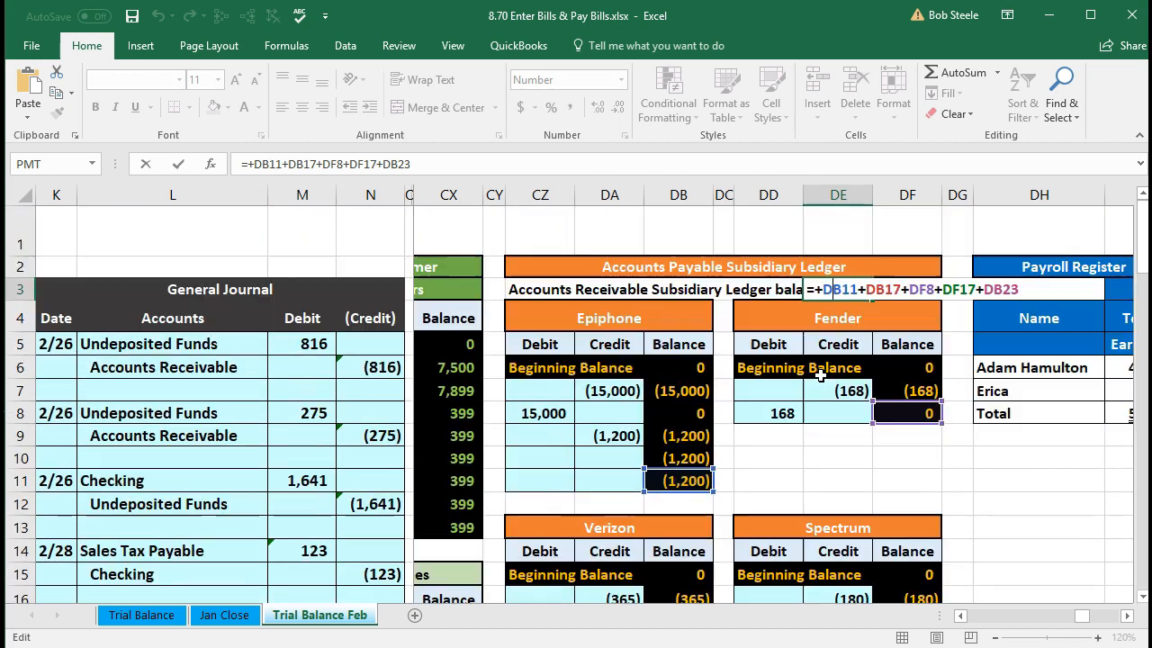
key("Return")
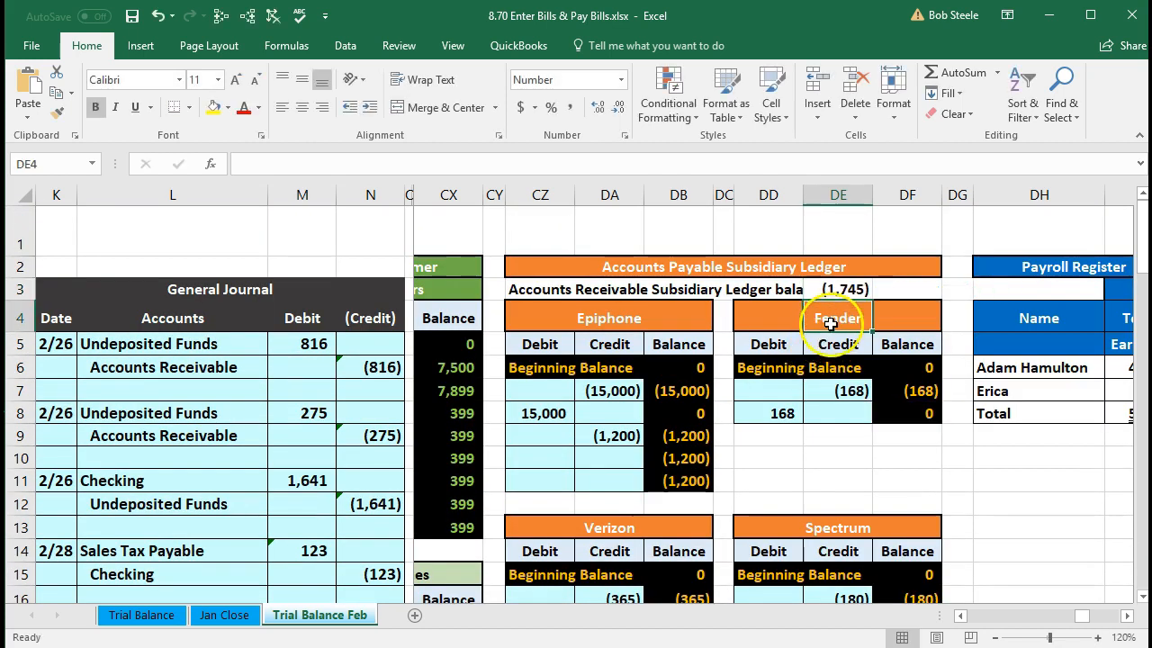
left_click(836, 289)
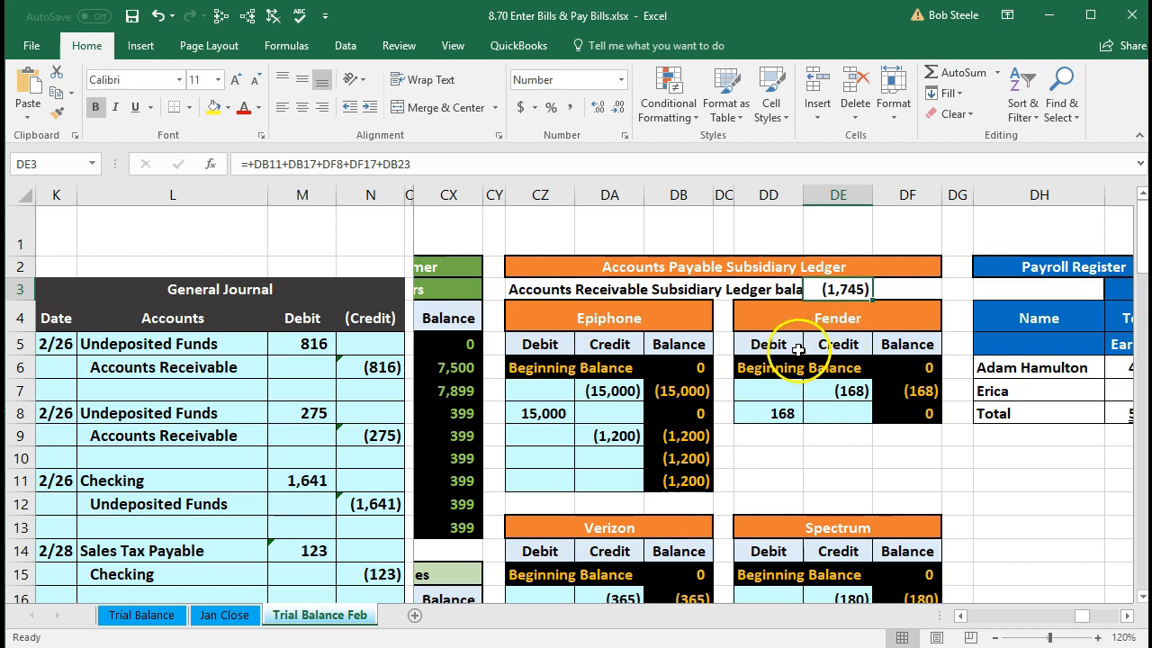
- Return to the trial balance and select Accounts Payable at (1,745) to compare
left_click(374, 441)
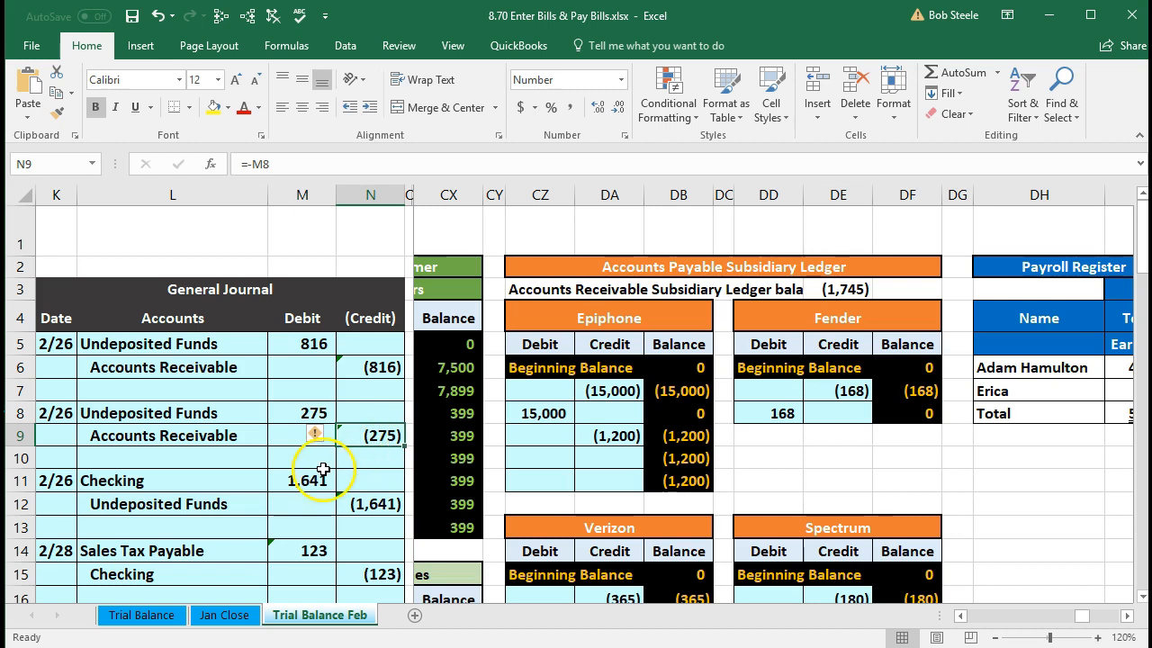
key("Right")
key("Right")
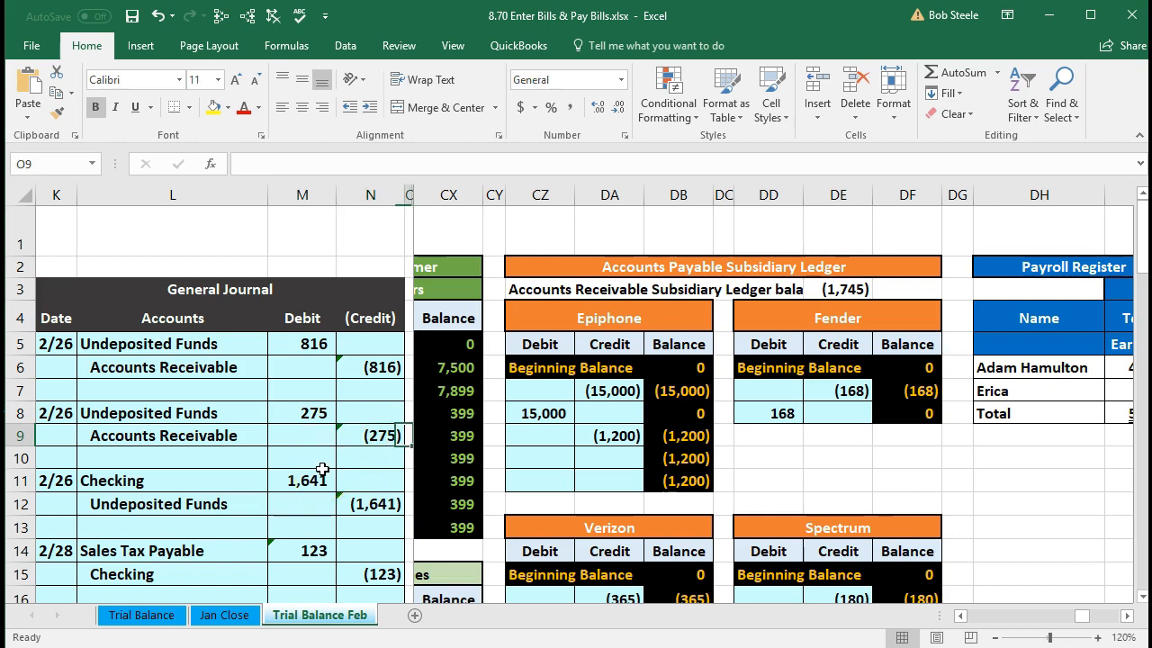
key("Down")
key("Down")
key("Down")
key("Down")
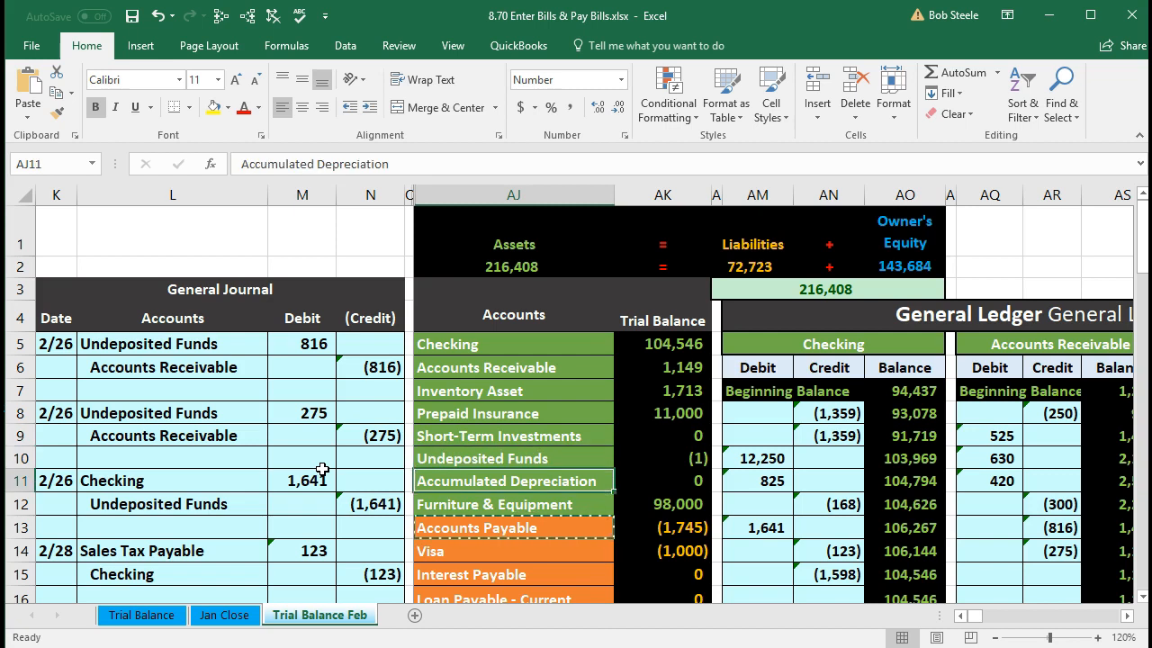
key("Right")
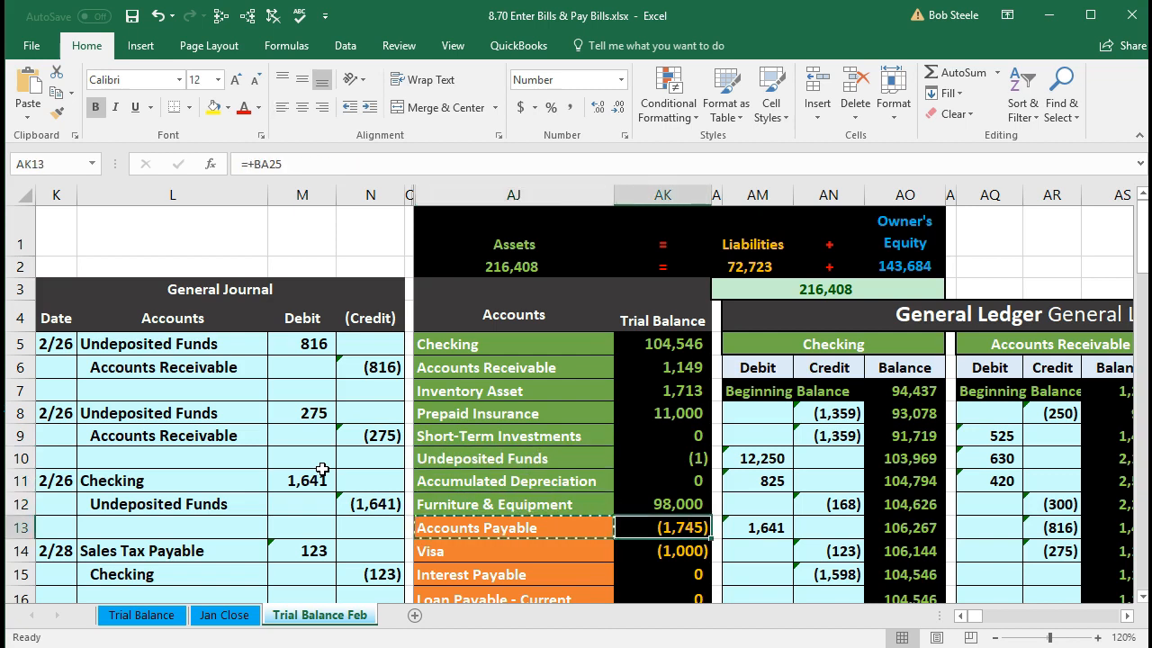
scroll(484, 473, "down", 1)
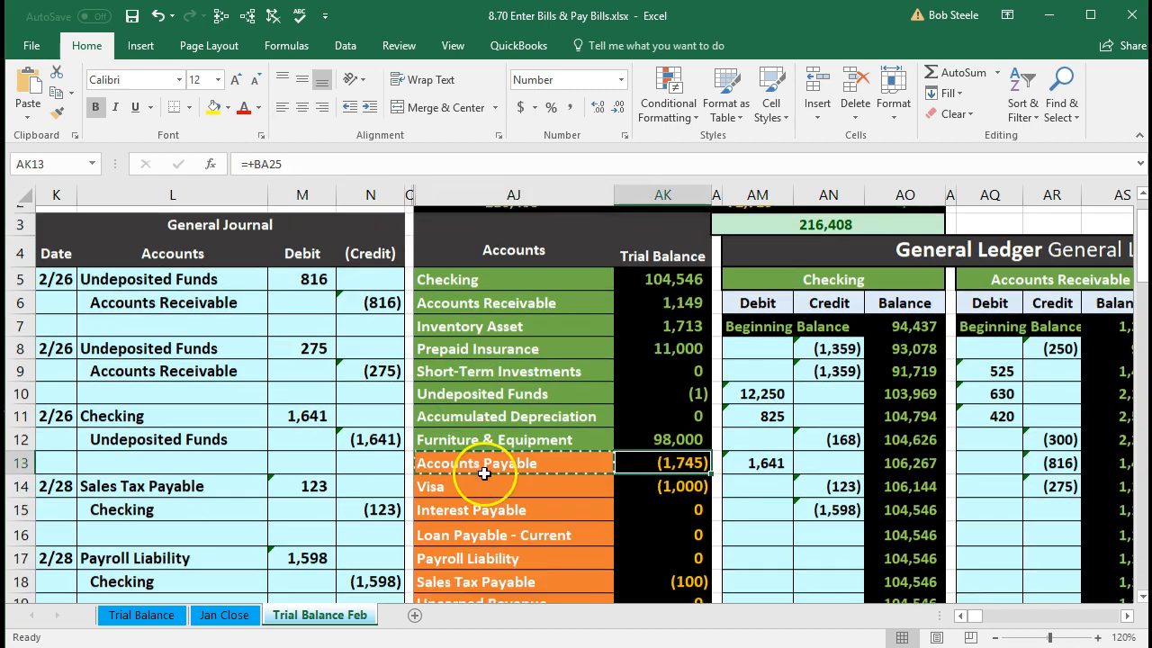
scroll(484, 473, "down", 1)
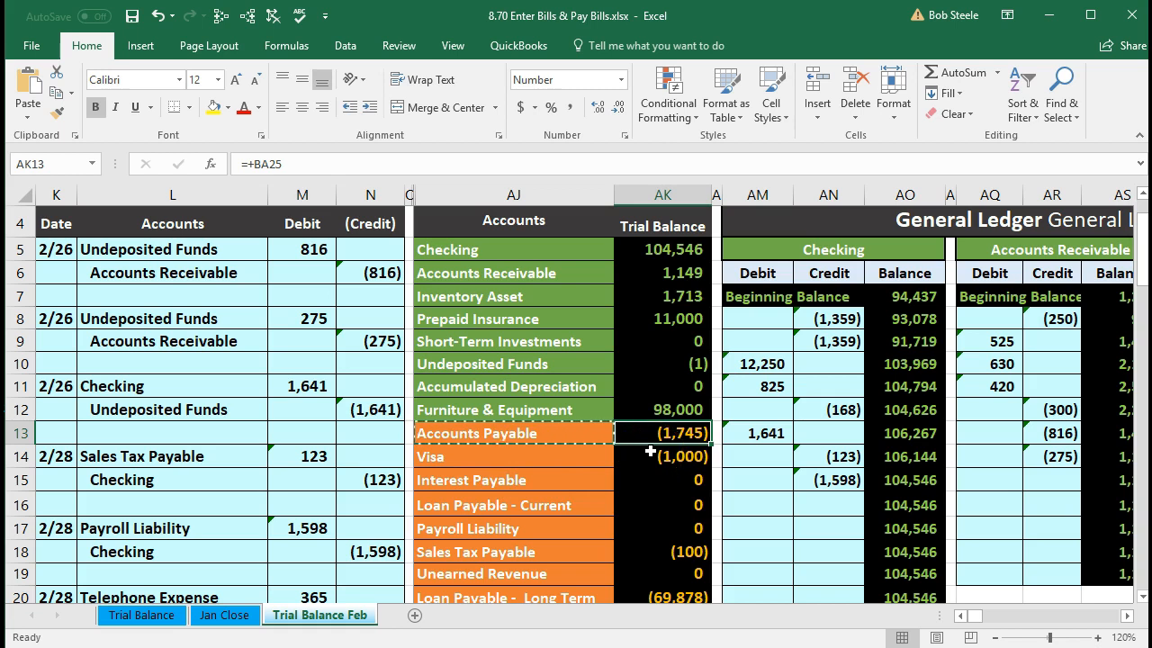
scroll(650, 450, "down", 2)
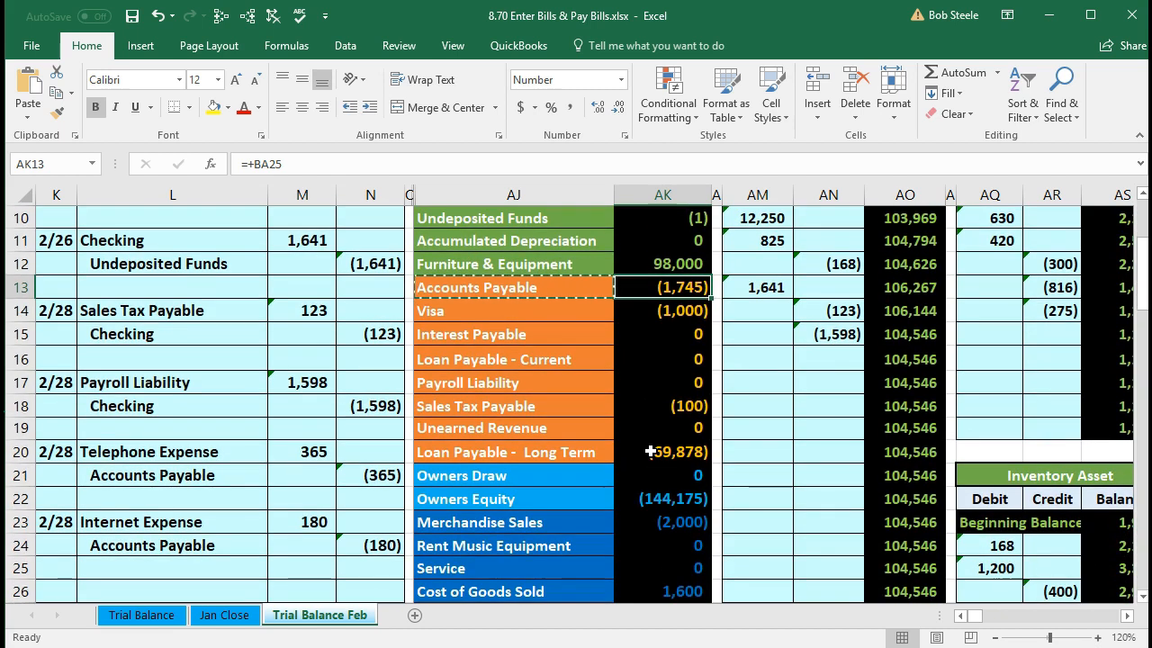
scroll(650, 451, "down", 1)
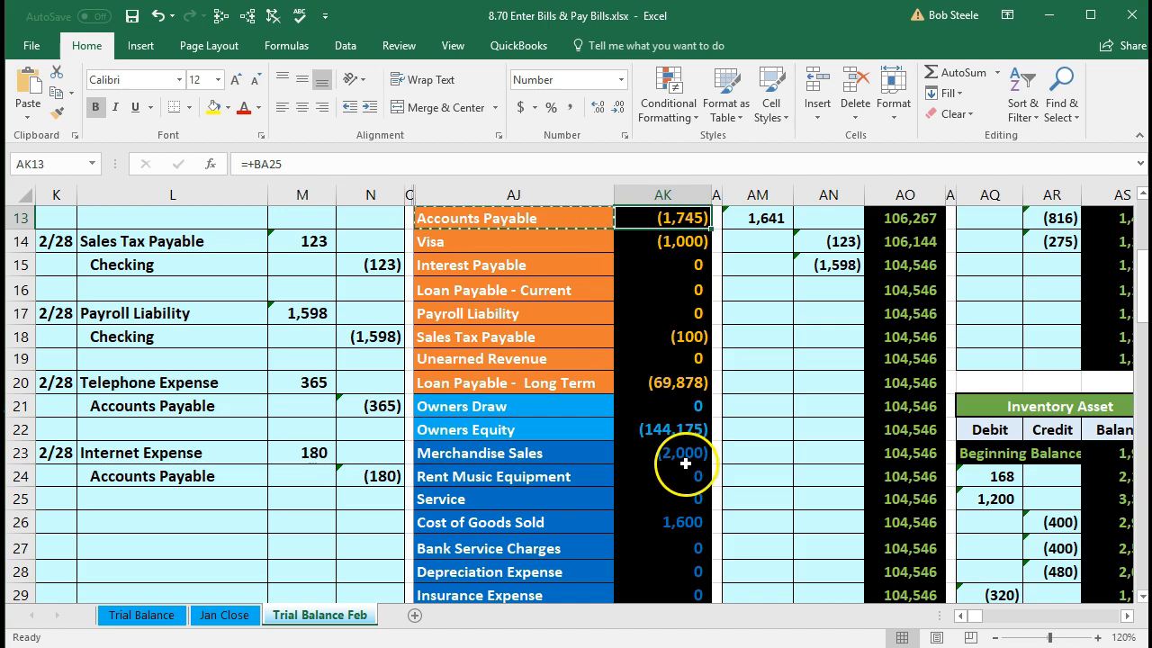
- Date the next journal entry 2/28 and review the Checking and Accounts Payable trial balance lines
left_click(62, 527)
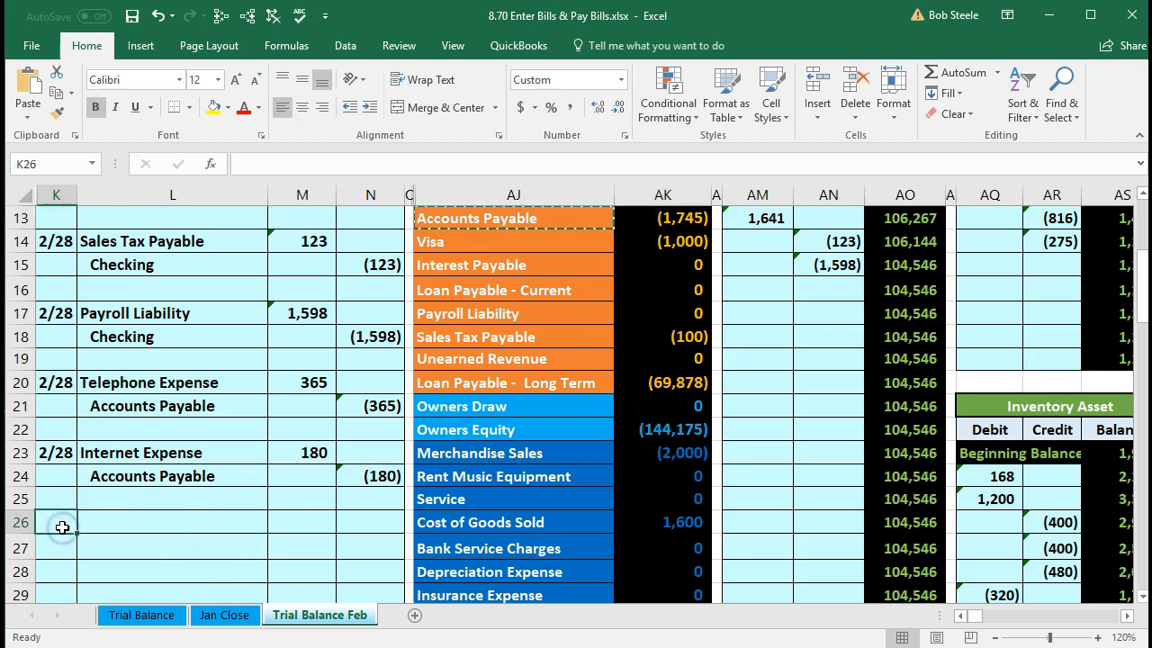
type("2/28")
key("Return")
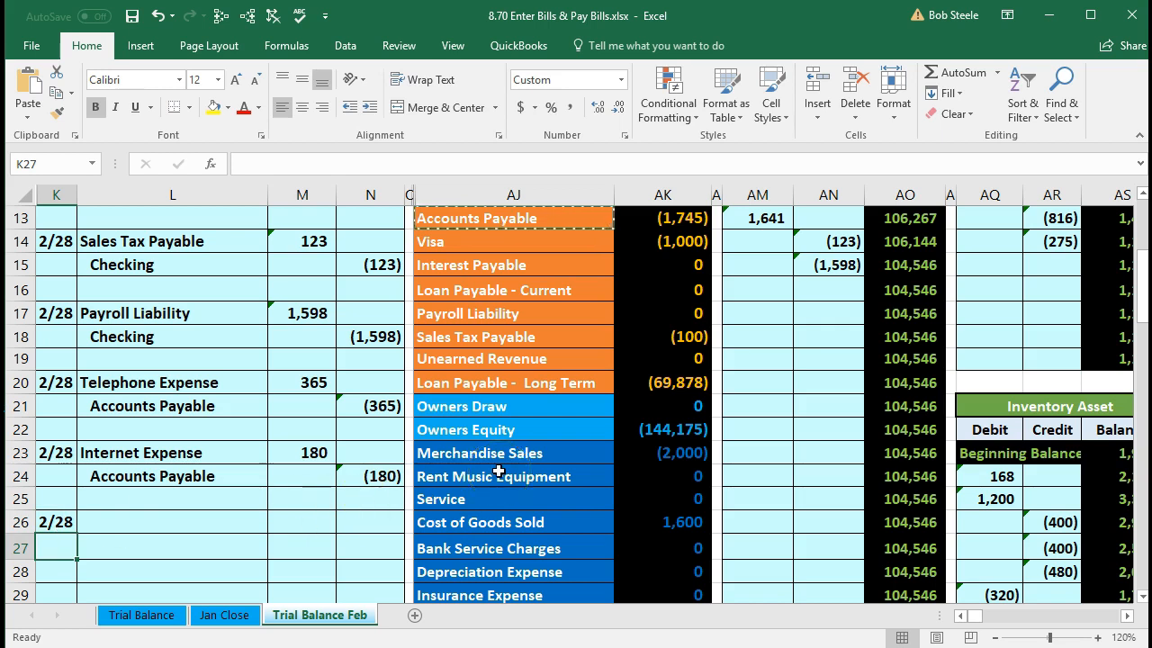
scroll(498, 471, "up", 2)
scroll(499, 471, "up", 1)
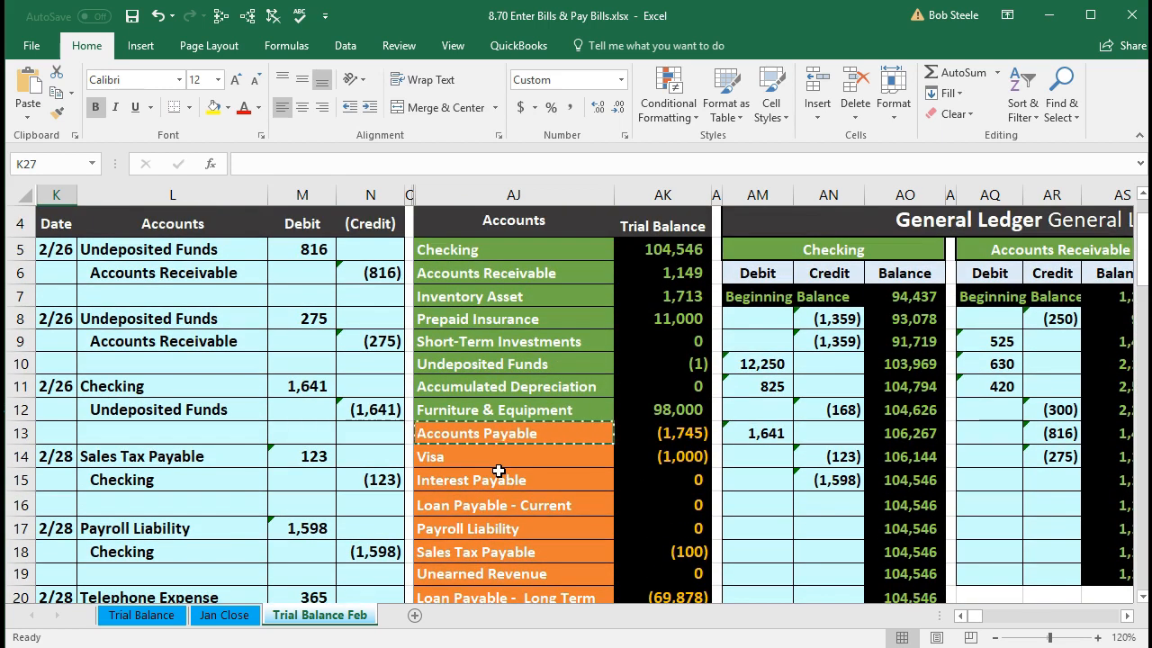
left_click_drag(453, 248, 623, 243)
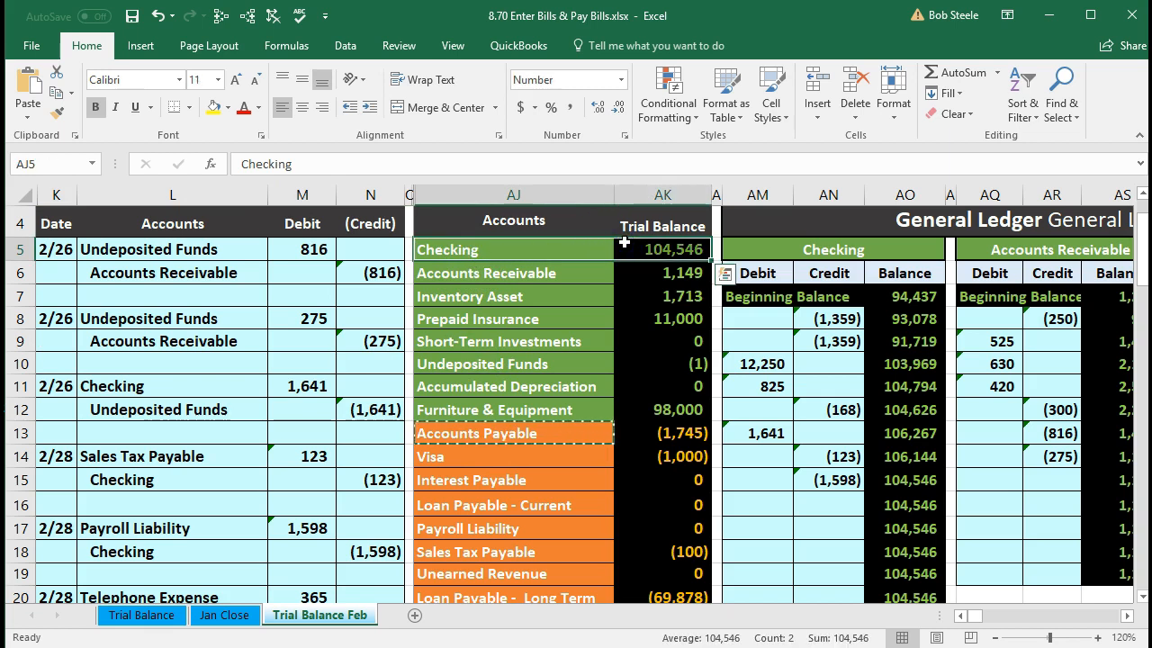
left_click_drag(570, 431, 635, 430)
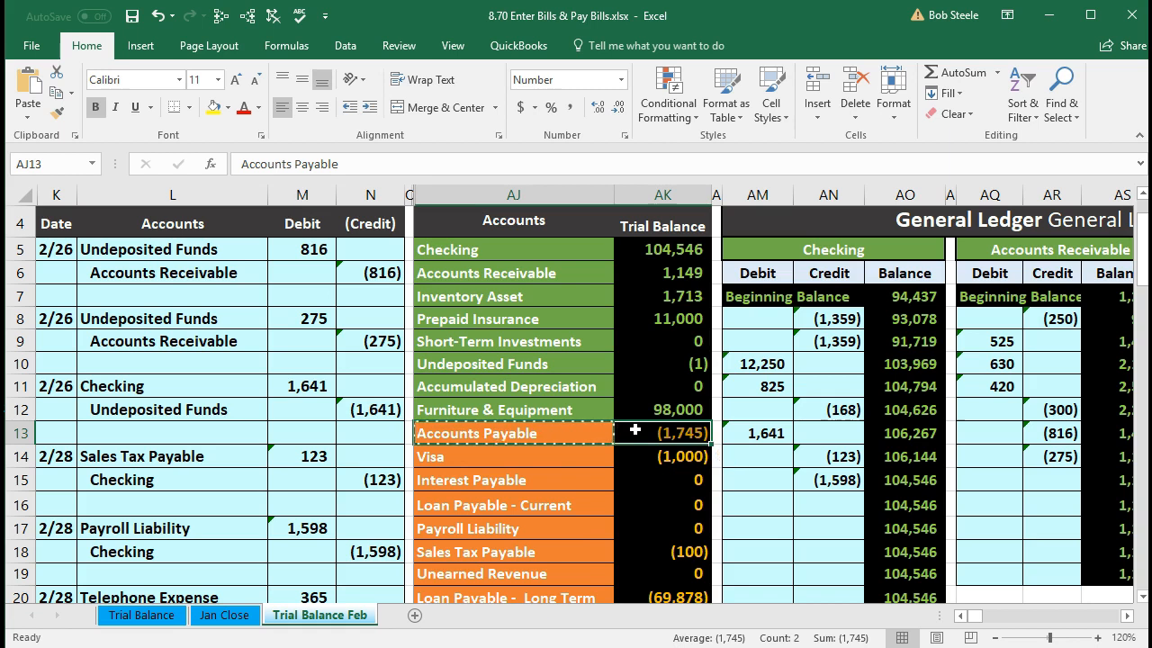
scroll(635, 431, "down", 4)
scroll(635, 430, "down", 2)
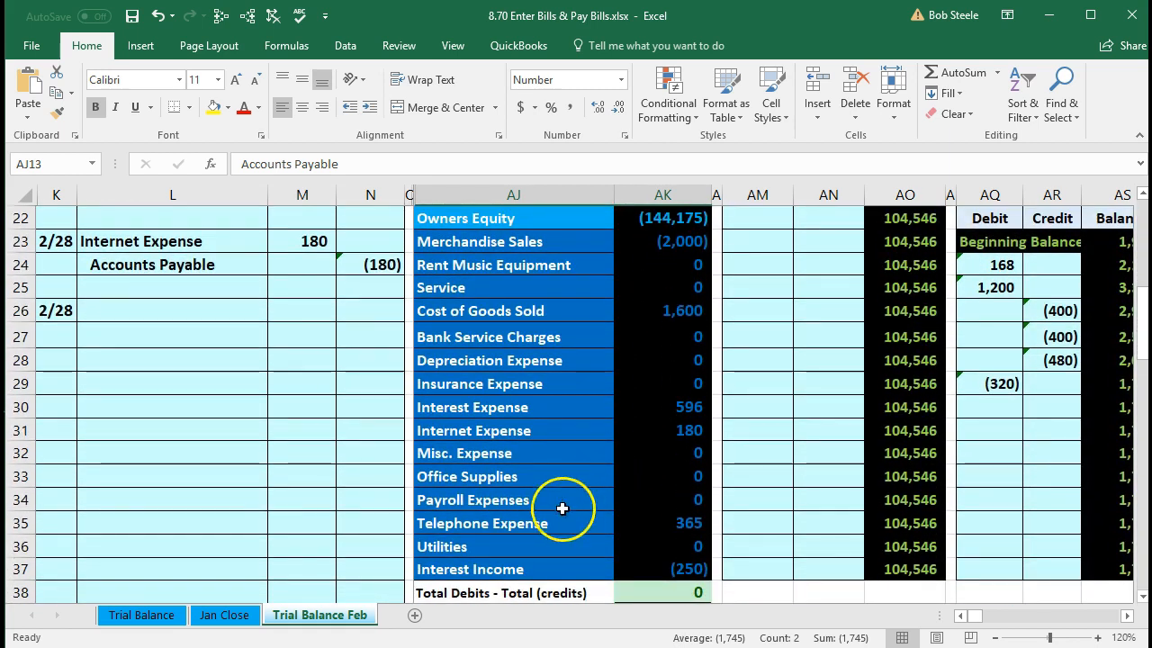
- Copy Utilities from the trial balance and paste it as a value into L26
left_click(493, 546)
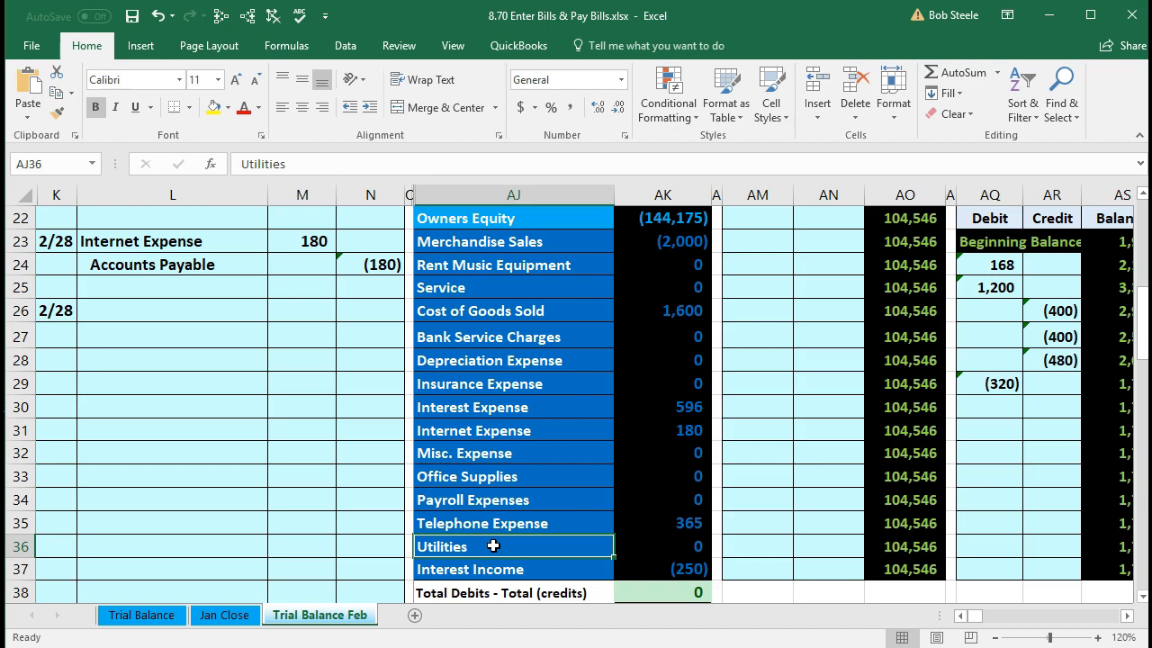
left_click_drag(494, 547, 652, 540)
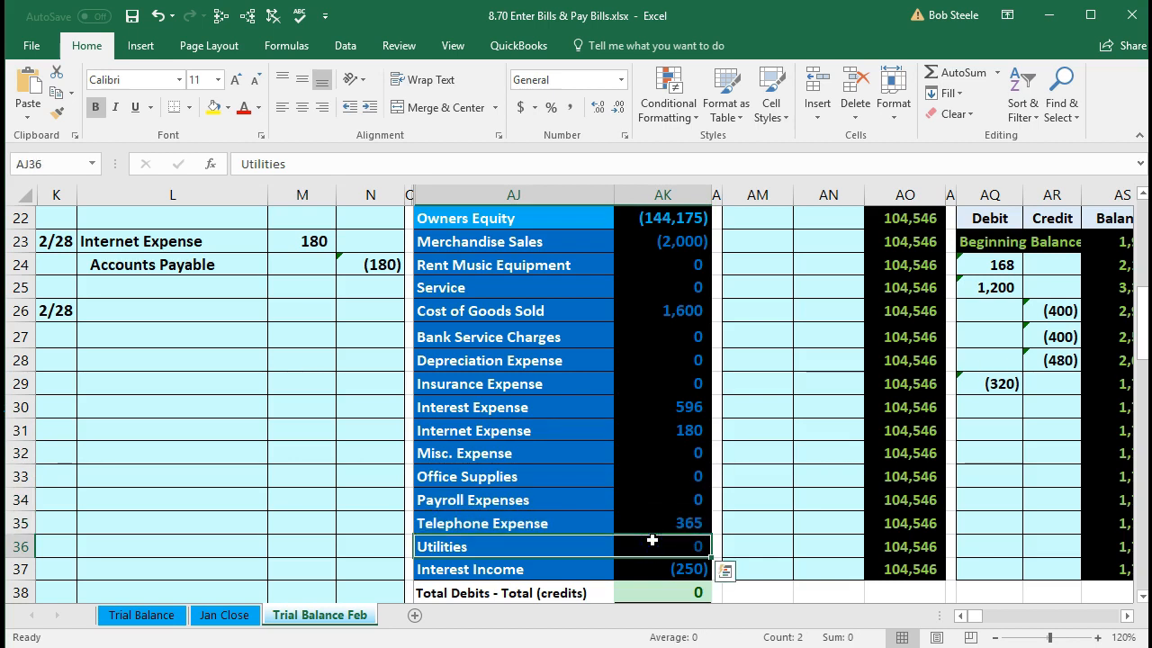
left_click(515, 548)
right_click(515, 548)
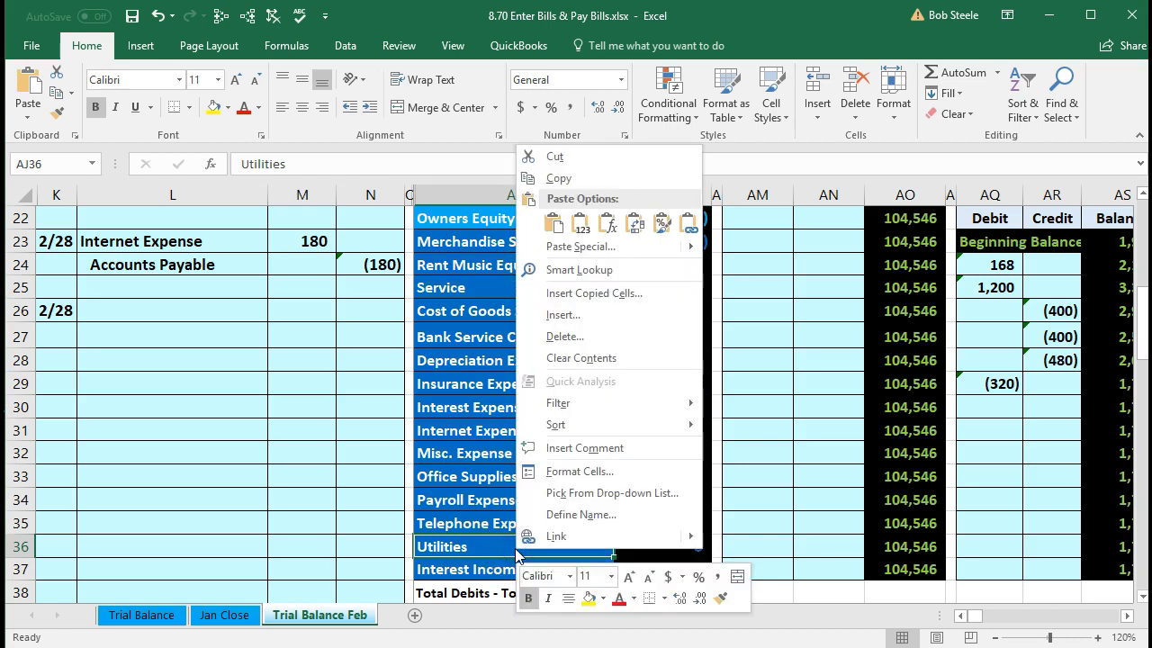
left_click(561, 179)
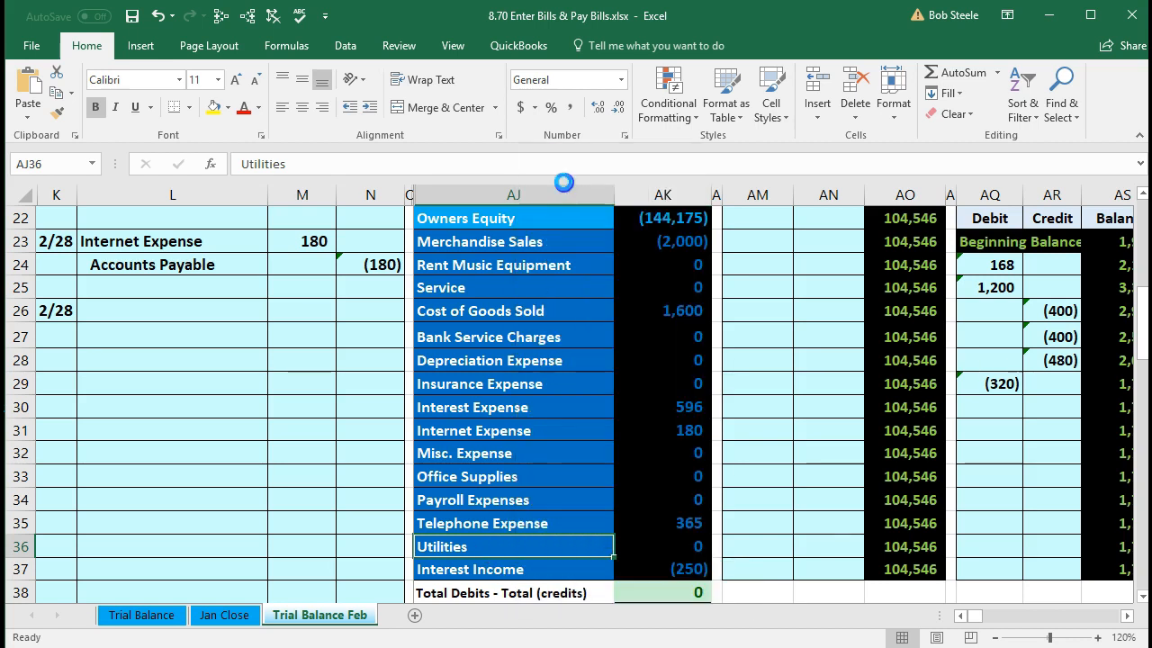
left_click(165, 306)
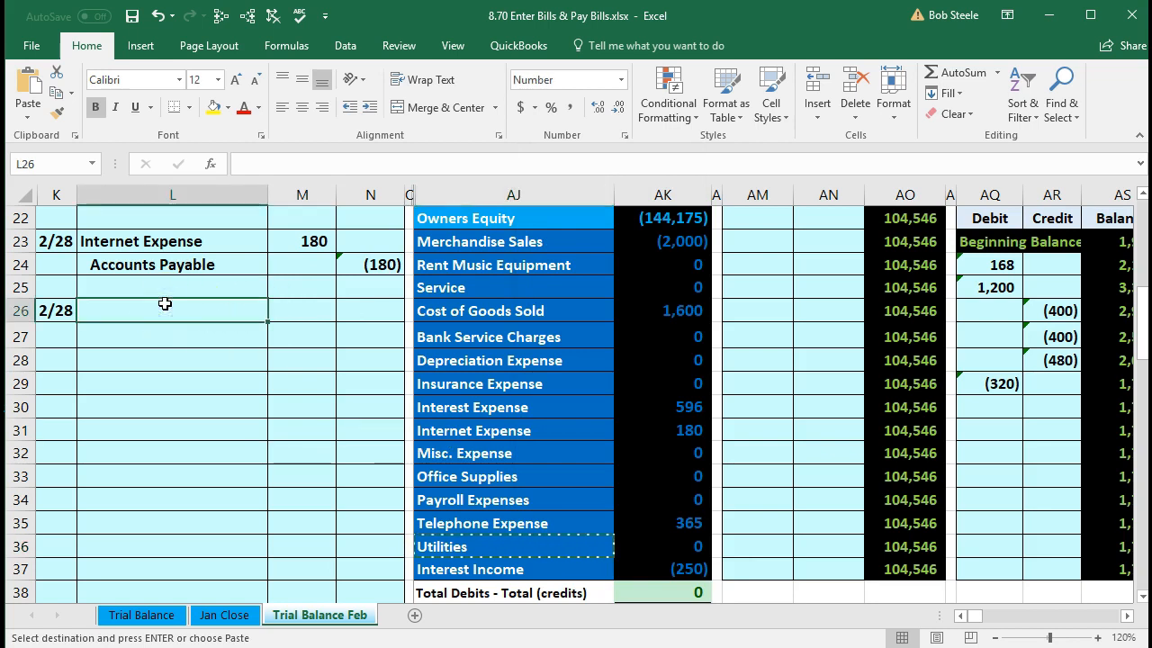
right_click(159, 309)
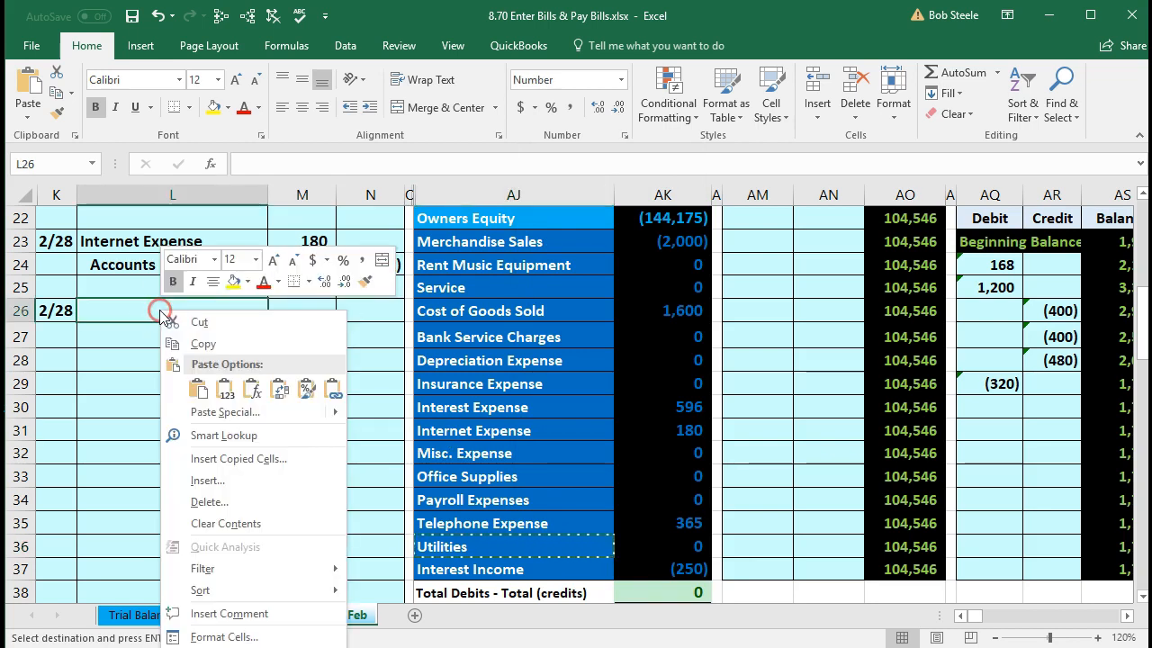
left_click(226, 388)
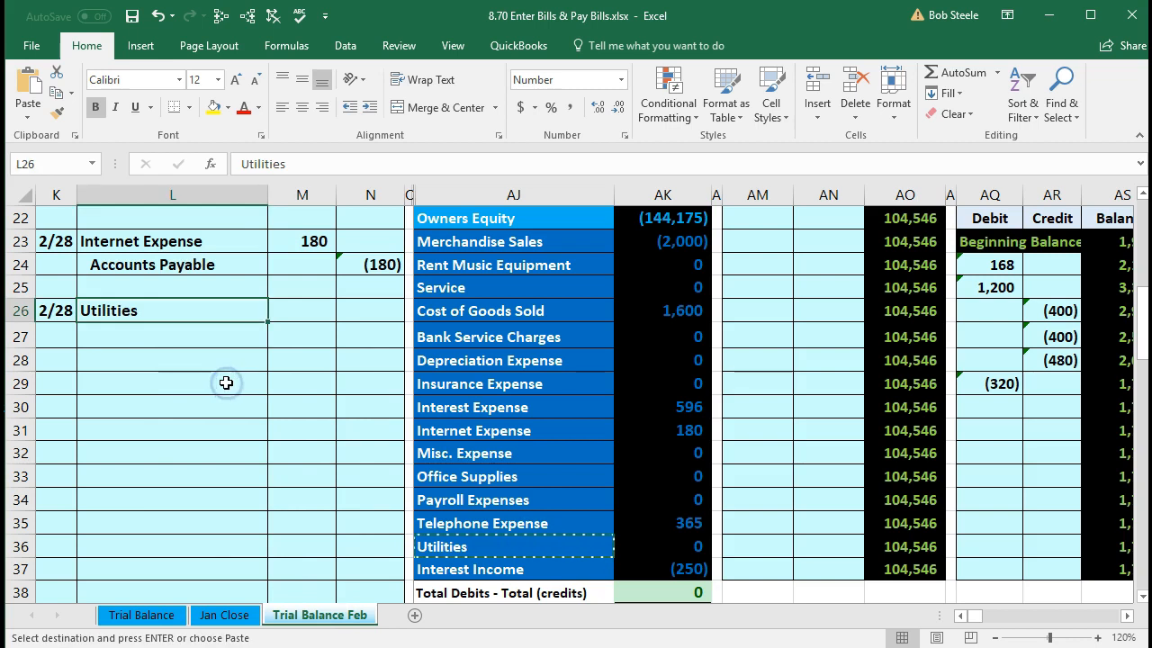
- Enter the 648 utilities debit in M26 and the credit formula =-M26 in N27
left_click(278, 312)
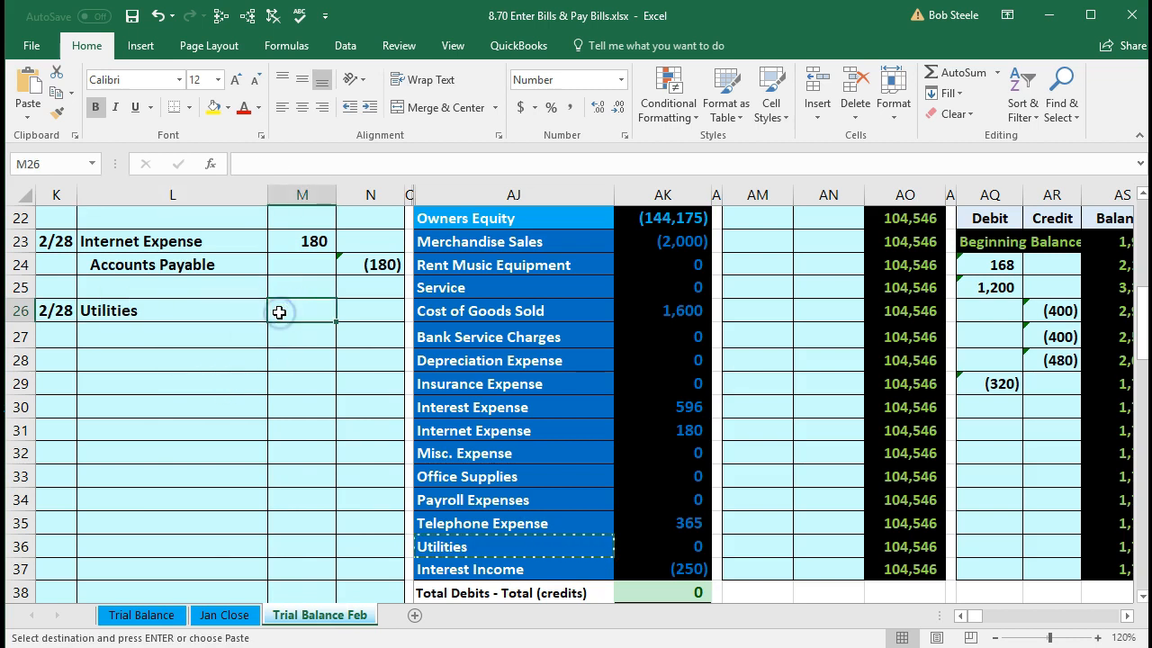
type("648")
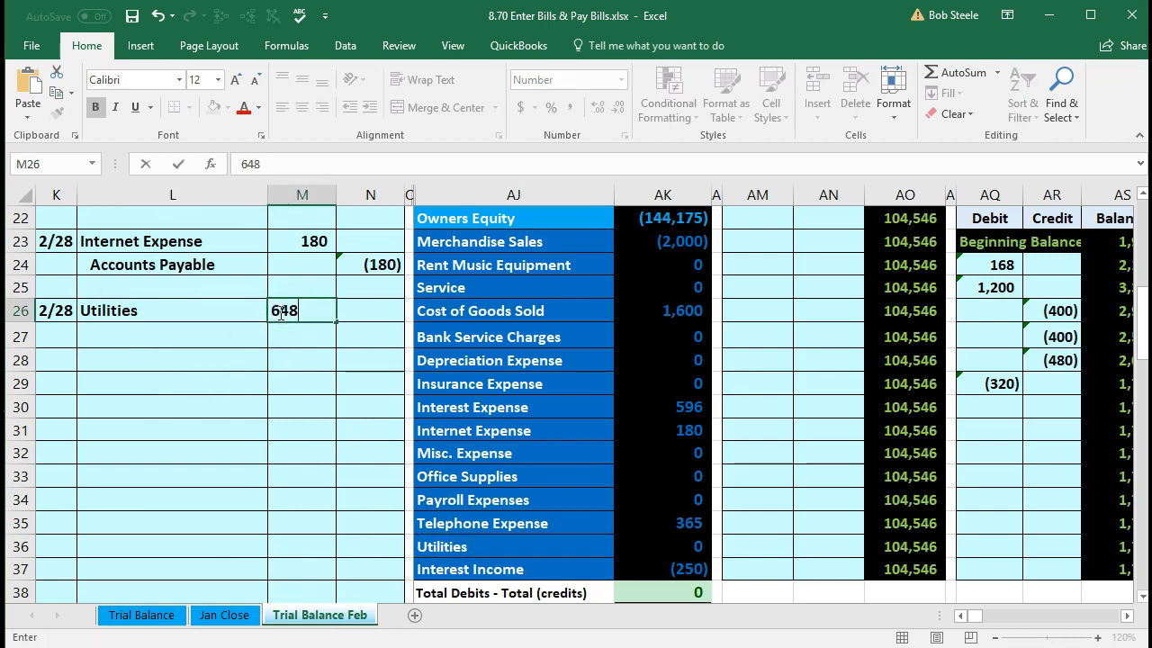
key("Return")
key("Right")
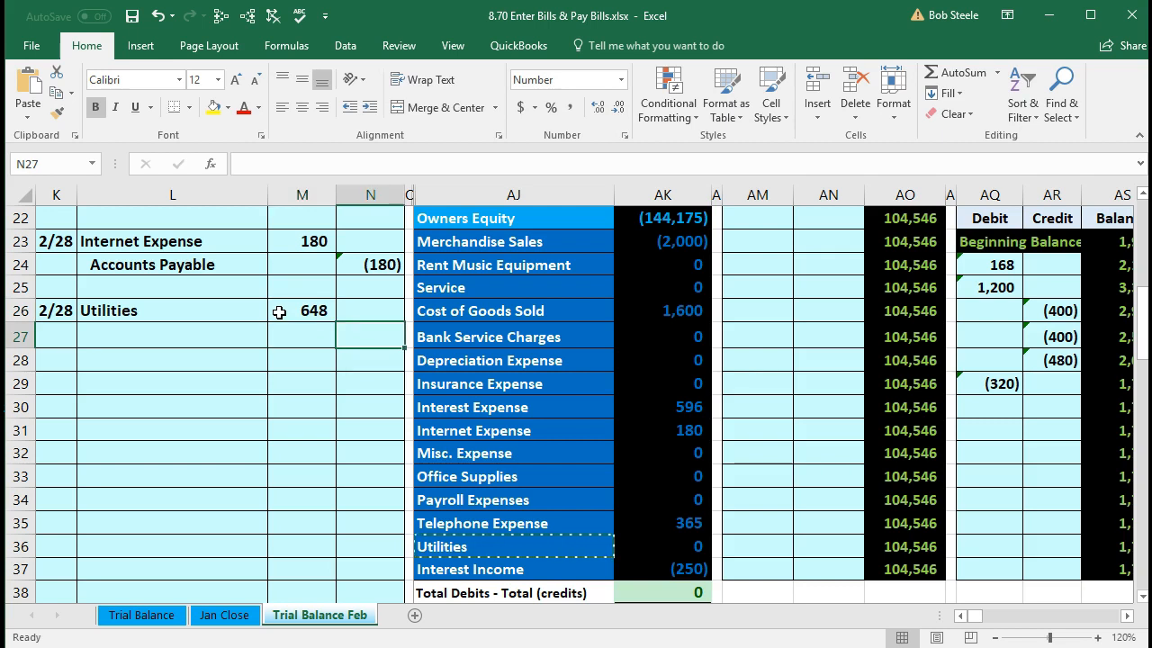
type("=-")
left_click(279, 313)
key("Return")
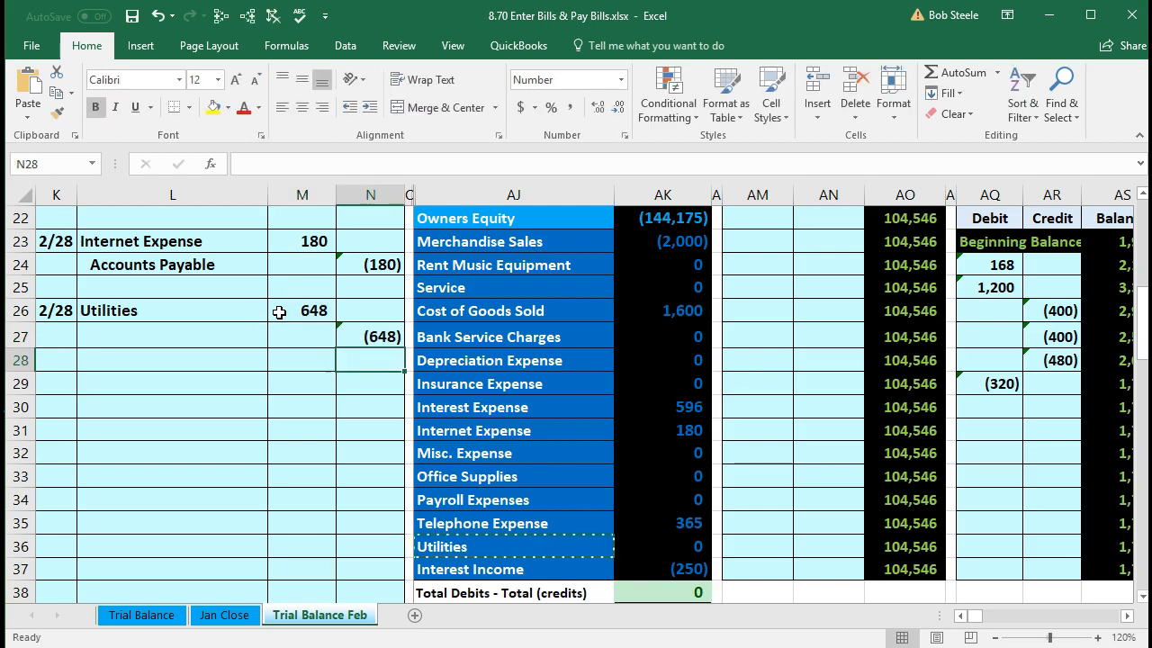
left_click(356, 331)
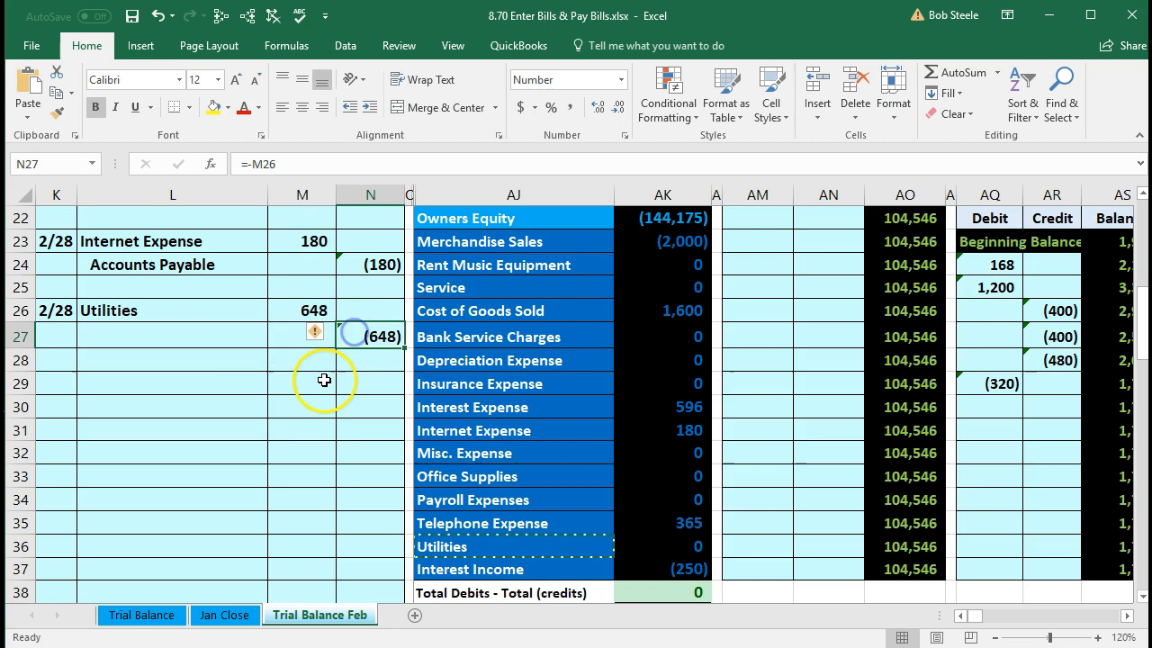
- Find the Accounts Payable account and its balance formula in the trial balance for the credit line
left_click(226, 339)
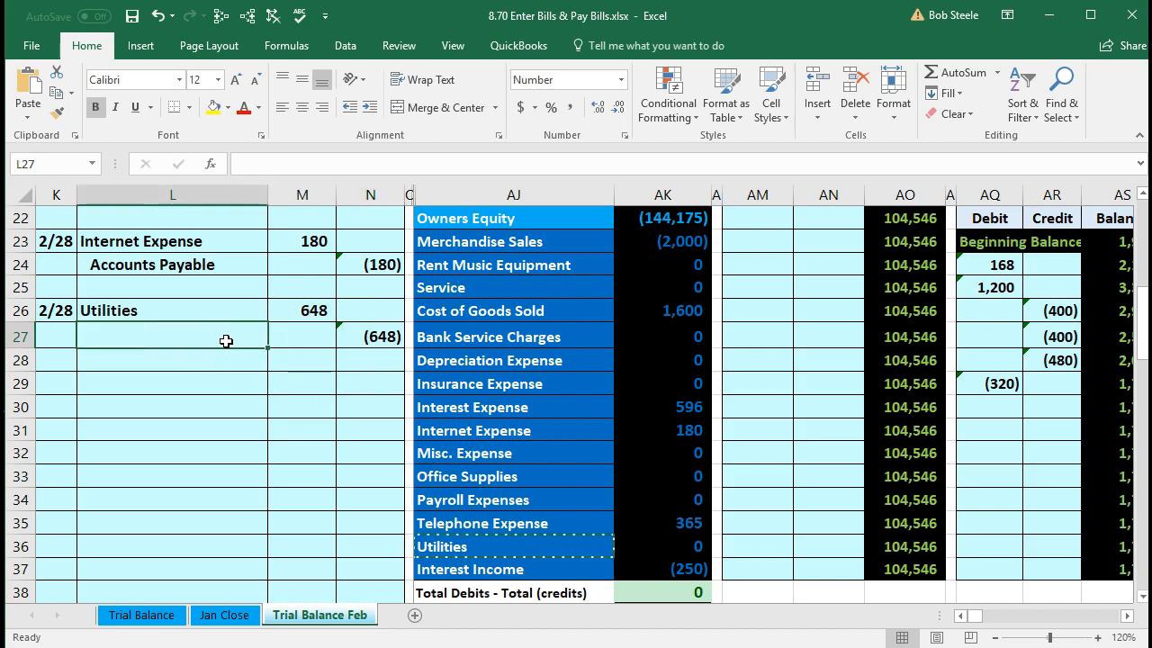
scroll(504, 477, "up", 6)
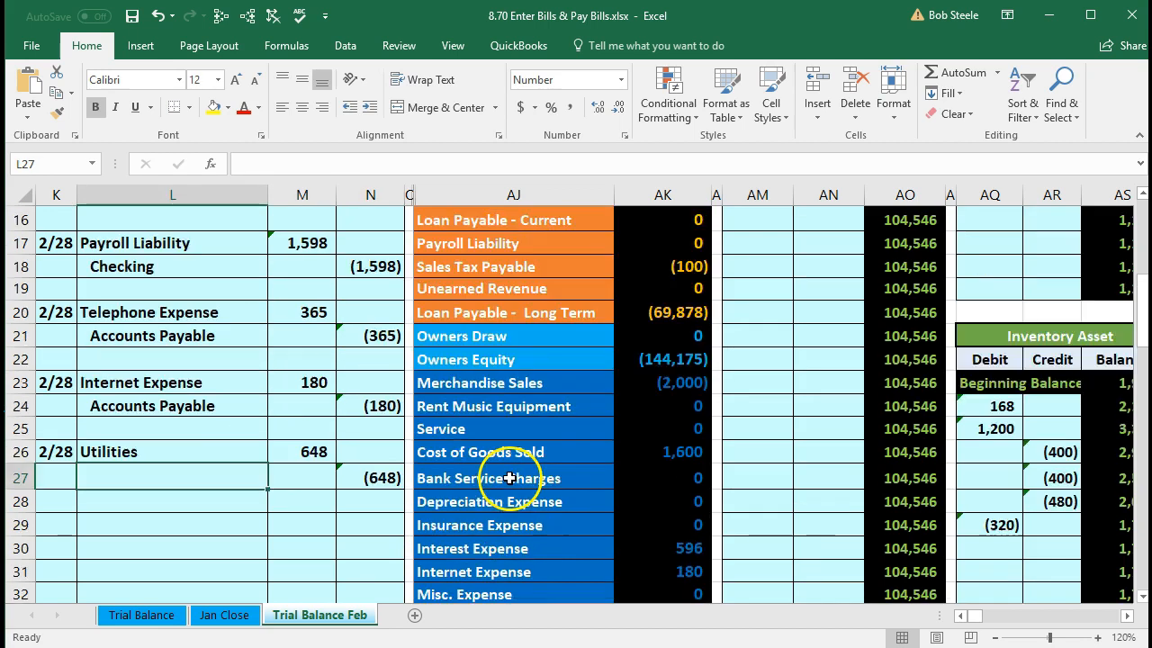
scroll(498, 354, "up", 1)
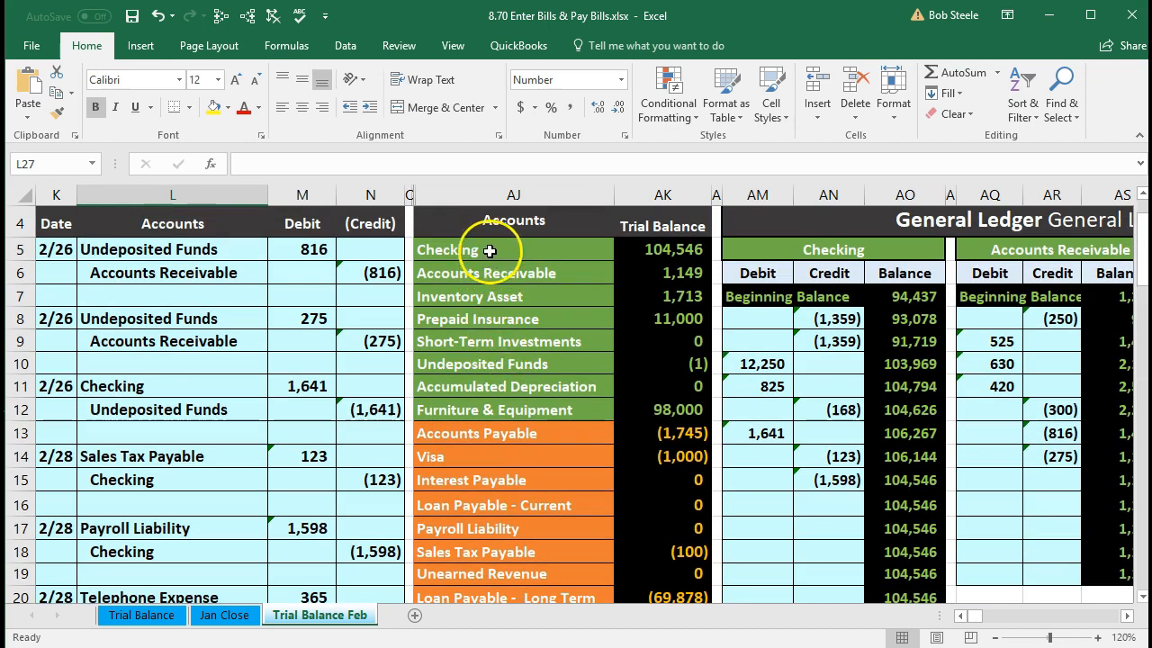
left_click(471, 249)
scroll(483, 354, "down", 1)
left_click(483, 354)
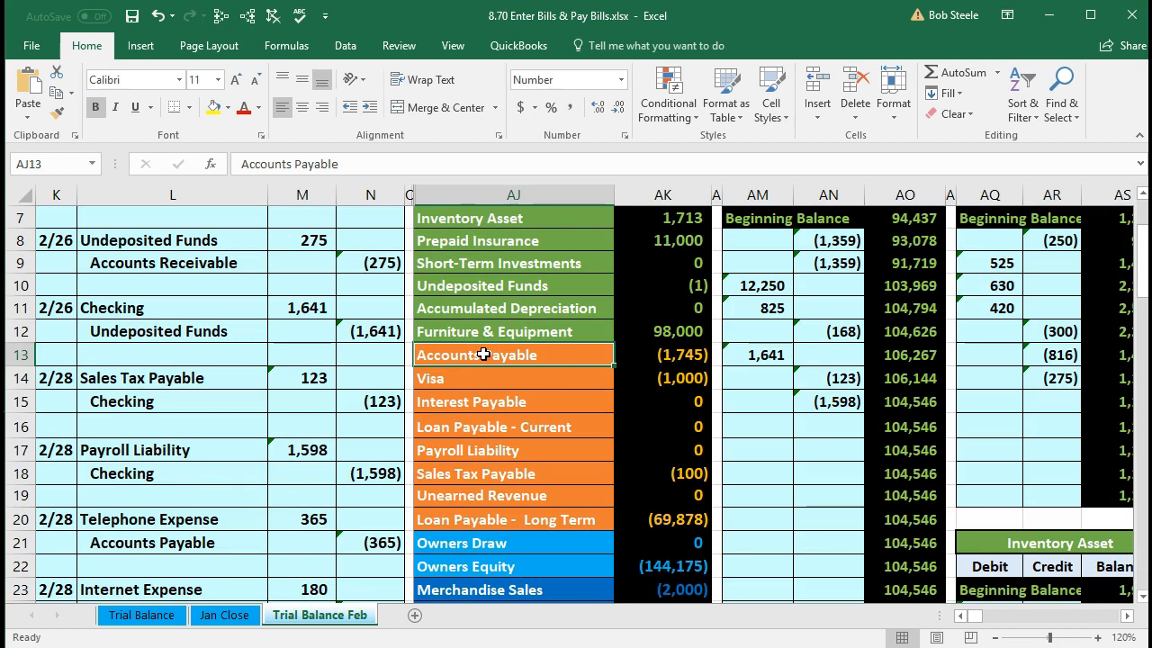
left_click(626, 361)
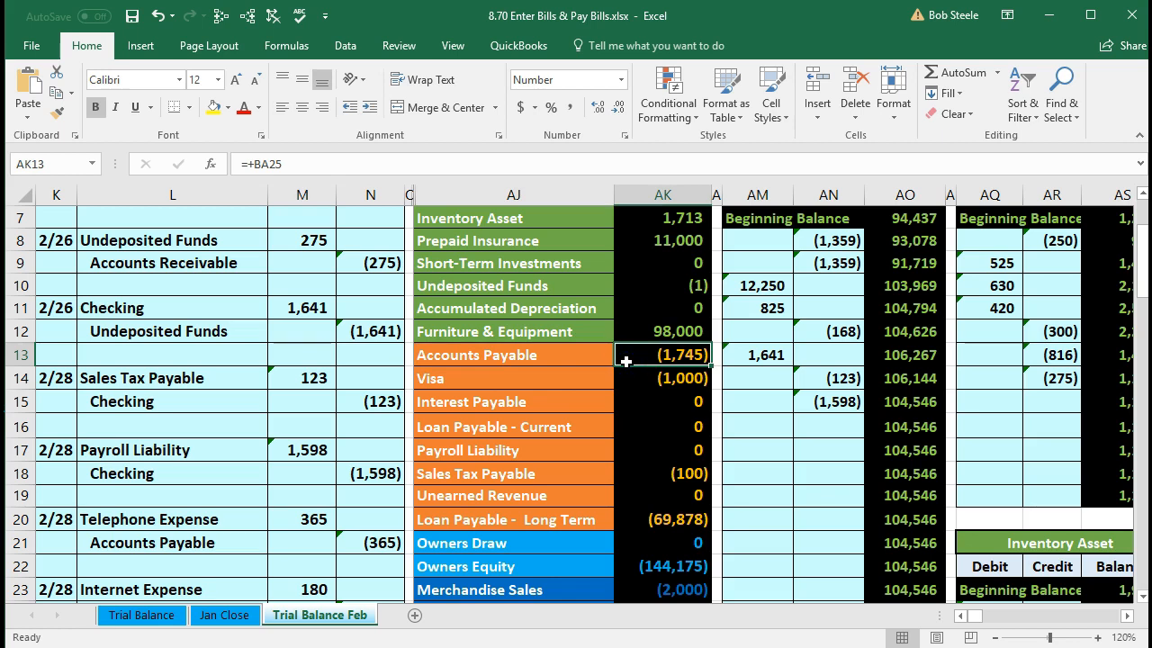
scroll(626, 361, "down", 1)
left_click(549, 290)
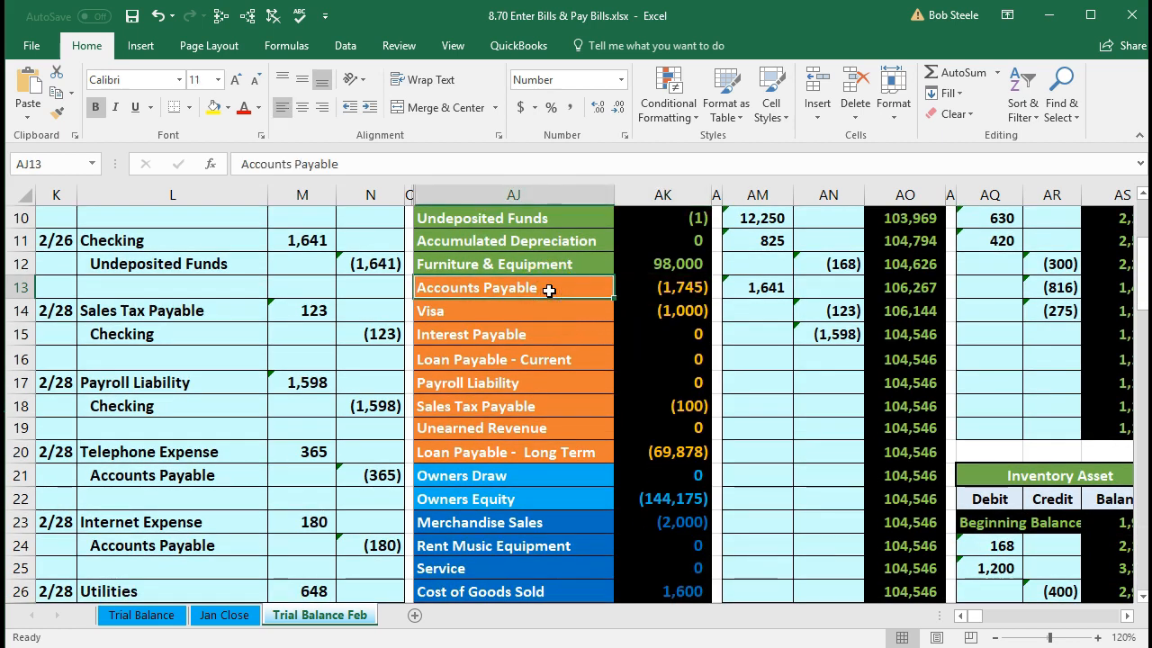
- Paste Accounts Payable as a value into L27 and indent it as the 648 credit account
right_click(549, 290)
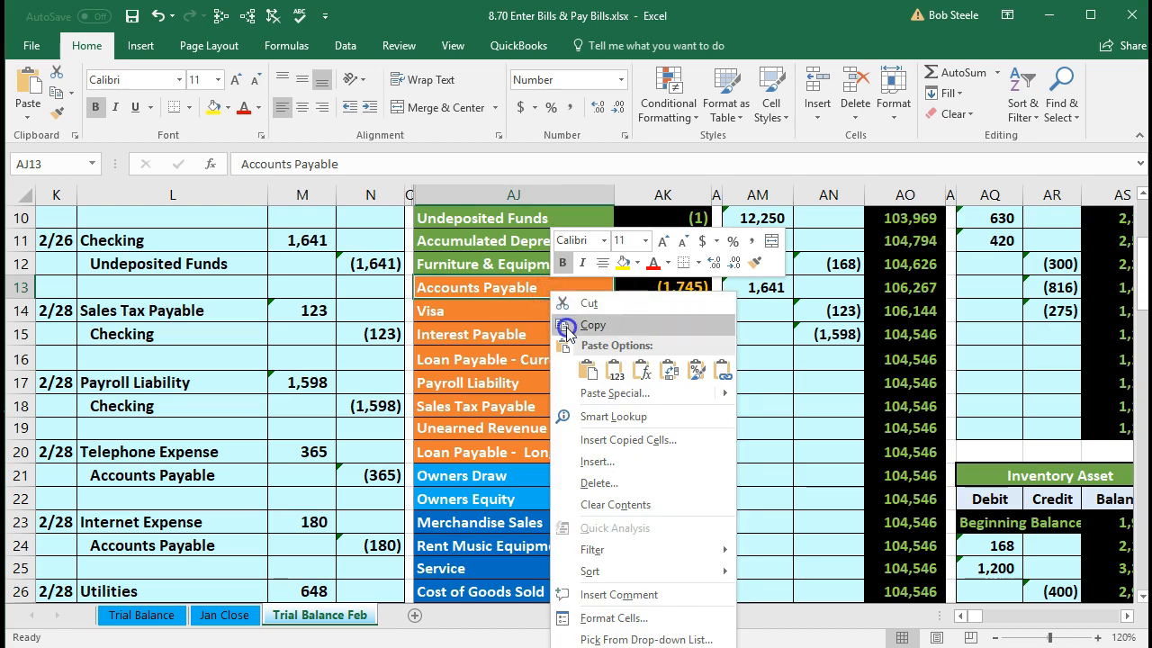
left_click(567, 326)
scroll(334, 432, "down", 3)
left_click(195, 409)
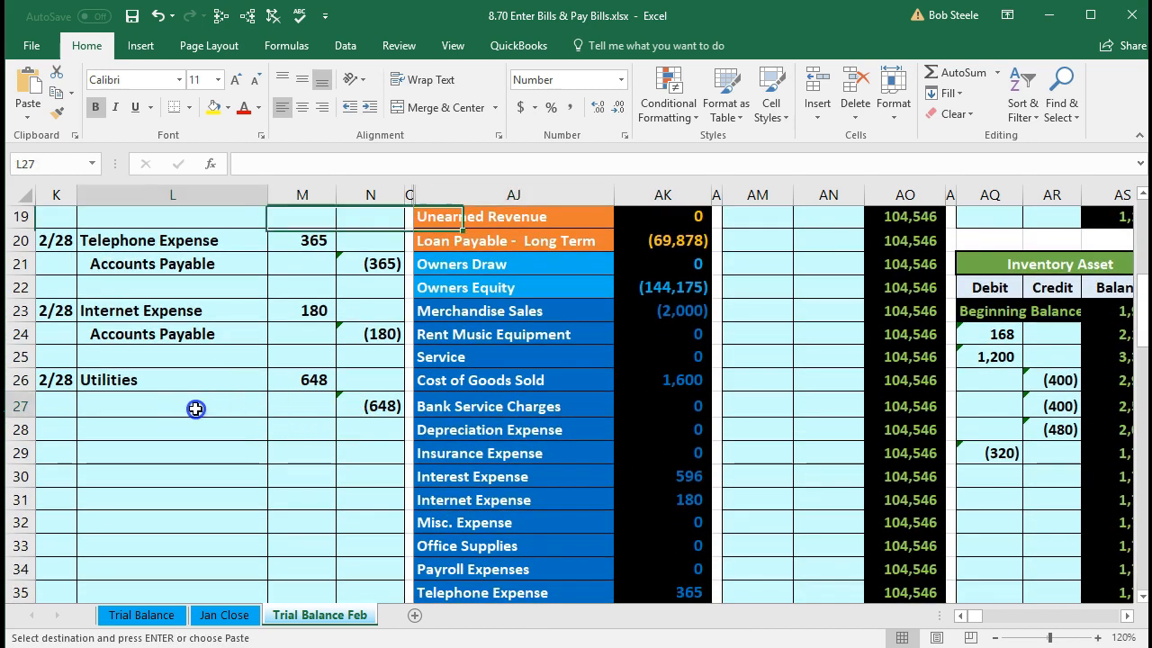
right_click(195, 408)
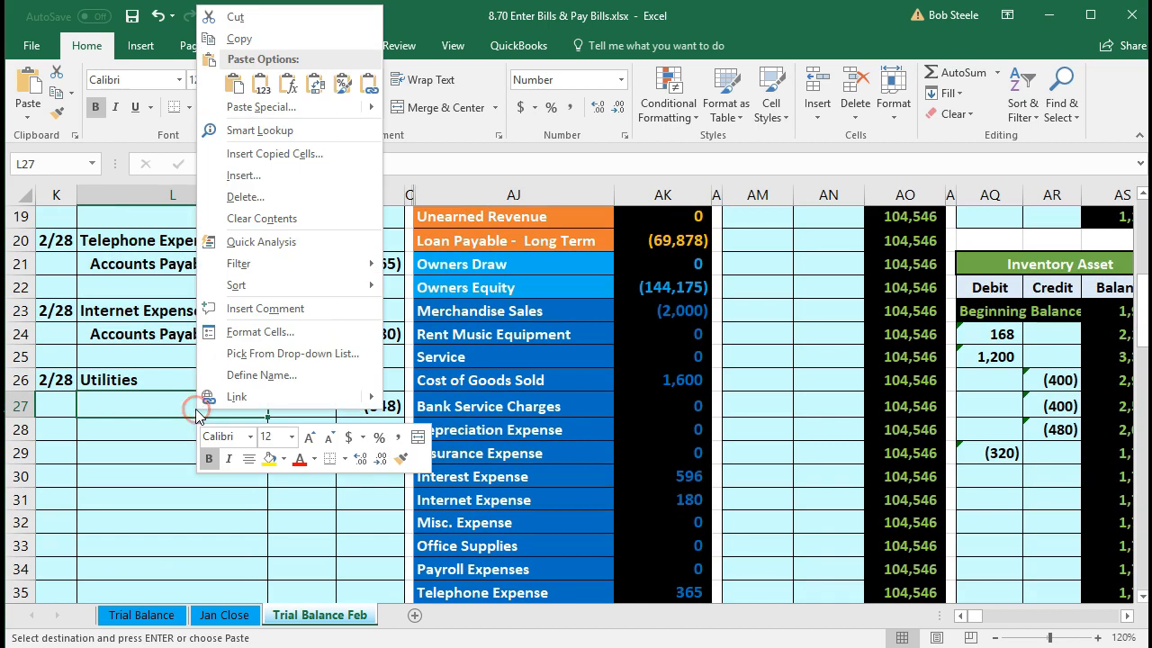
left_click(257, 87)
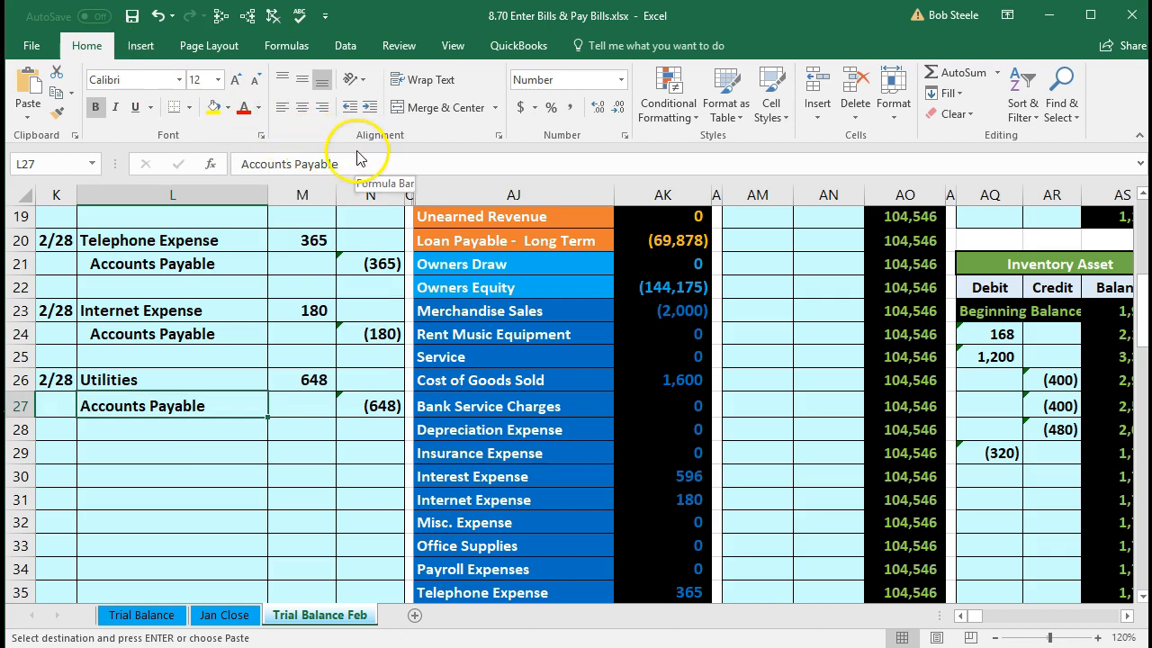
left_click(369, 108)
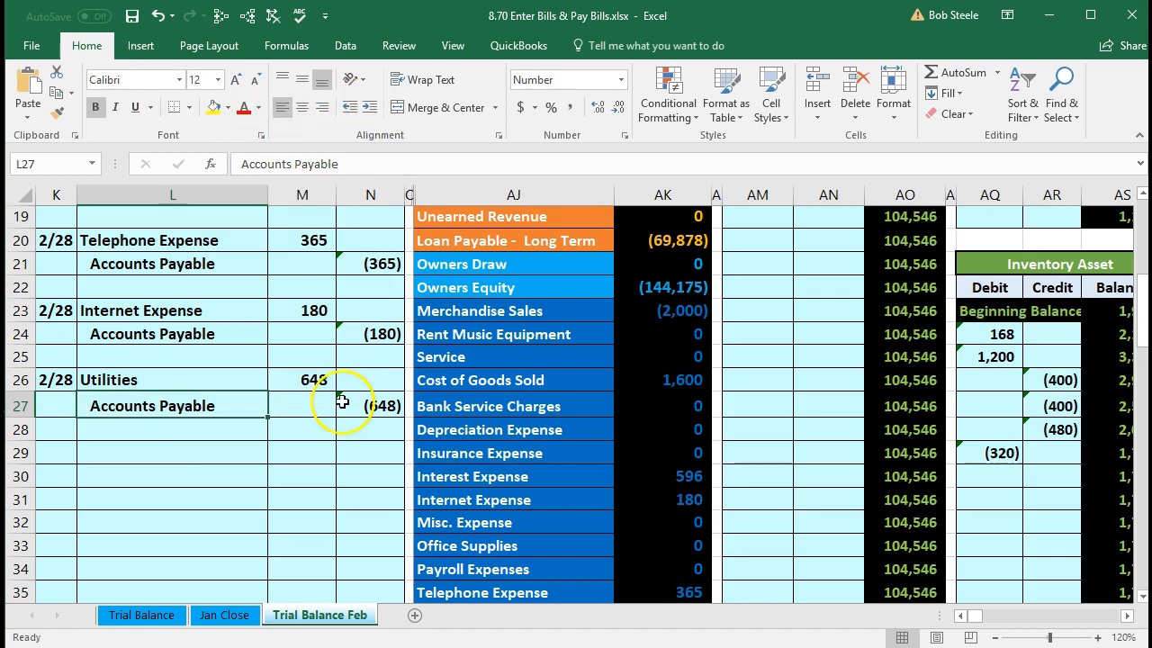
left_click_drag(153, 378, 356, 393)
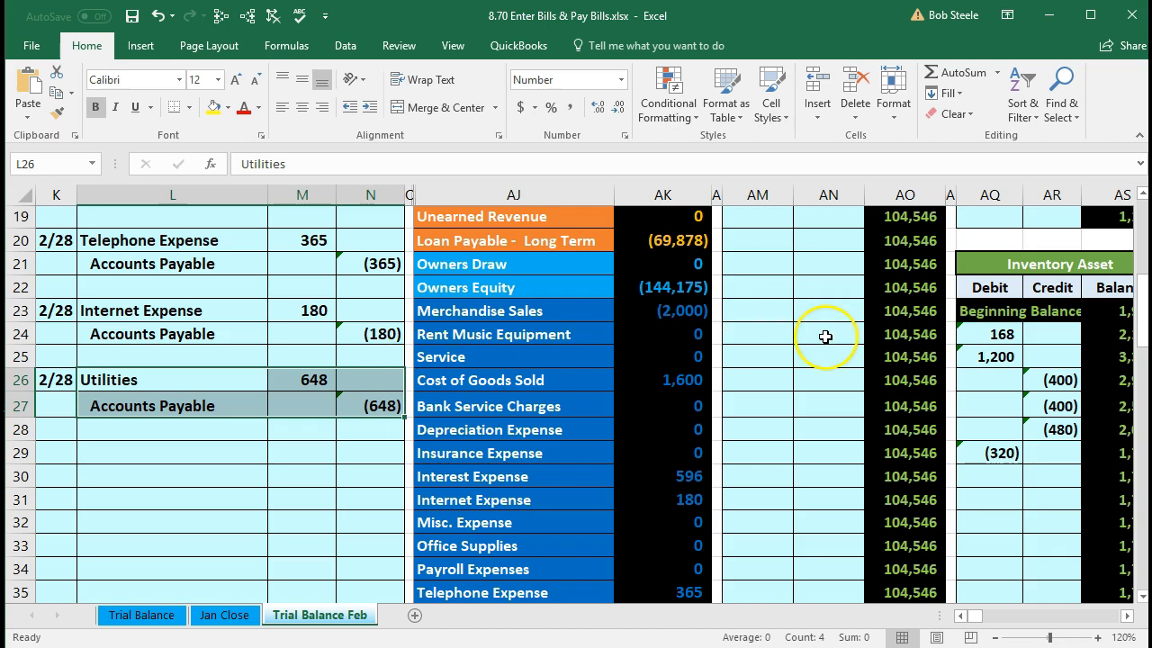
- Review the Utilities journal line against its trial balance amount
left_click_drag(170, 381, 285, 385)
scroll(342, 411, "down", 2)
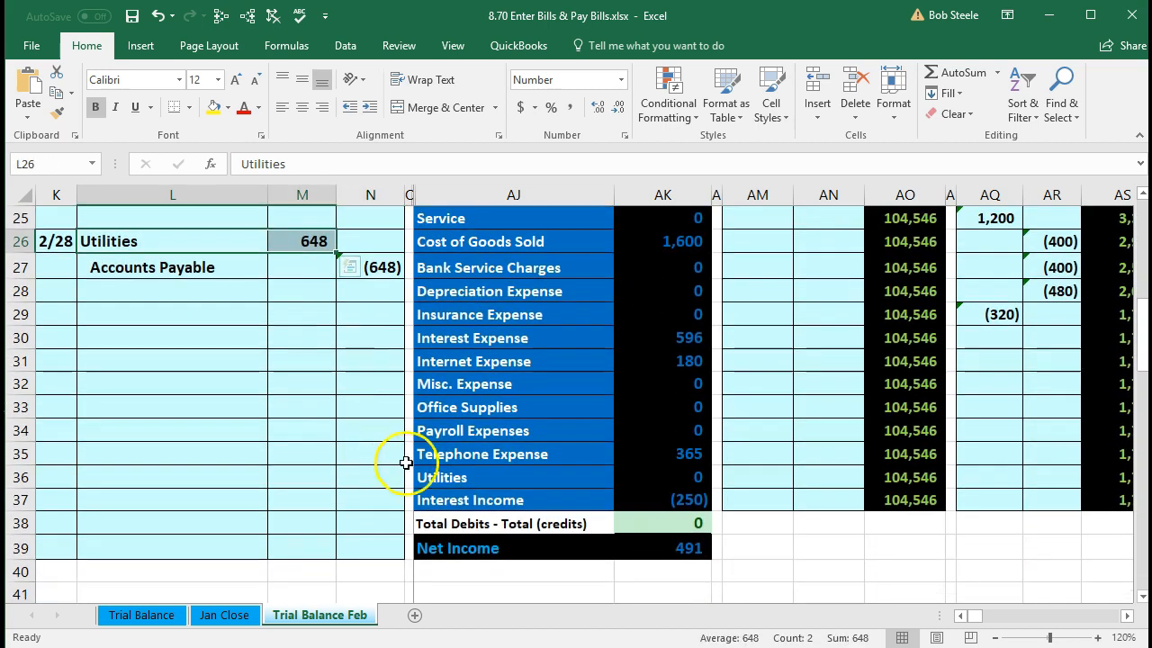
left_click(466, 480)
left_click_drag(466, 479, 663, 484)
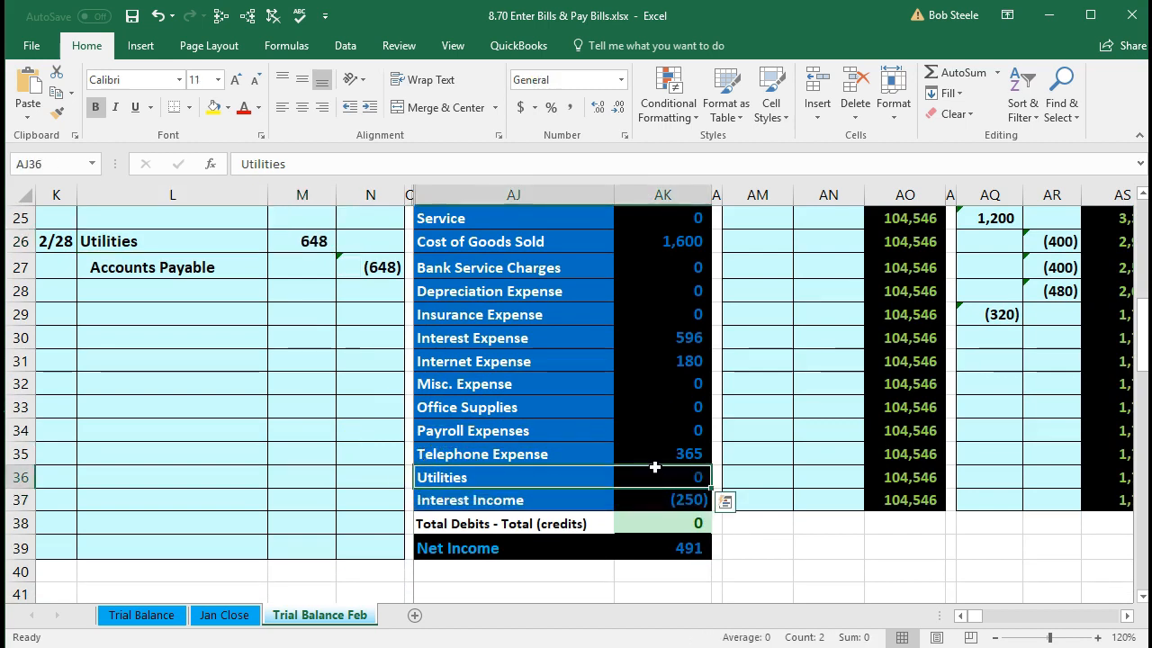
scroll(654, 467, "up", 3)
left_click(579, 442)
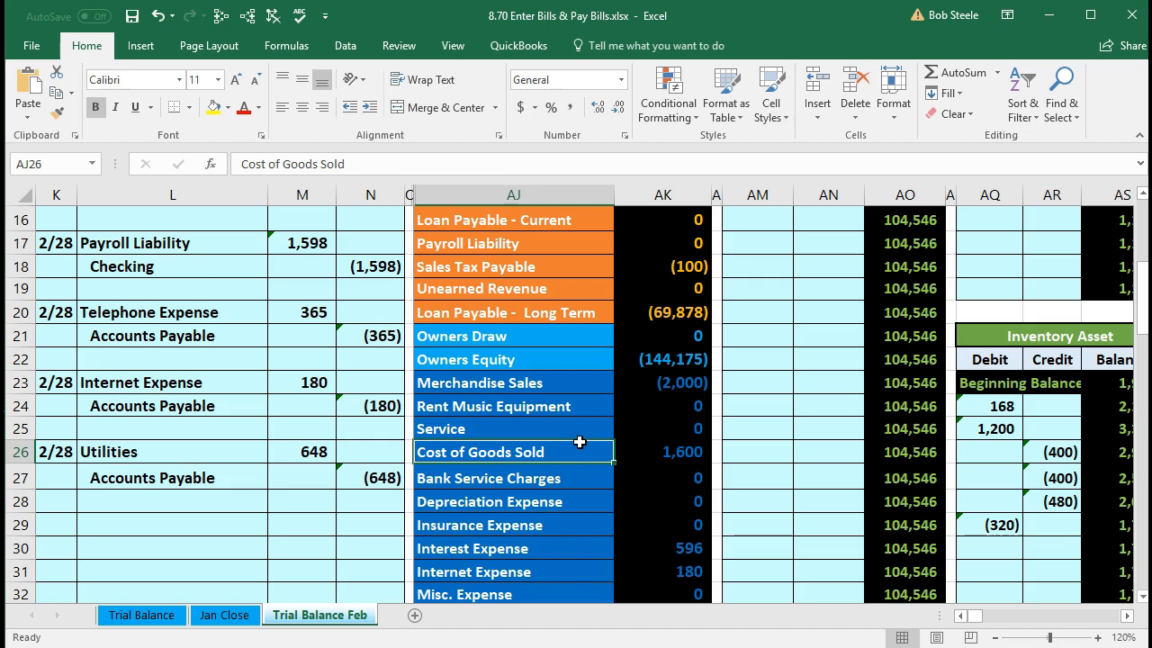
- Move across row 26 to the Utilities ledger and select its first empty debit cell, BS31
key("Right")
key("Right")
key("Right")
key("Right")
key("Right")
key("Right")
key("Right")
key("Right")
key("Right")
key("Right")
key("Right")
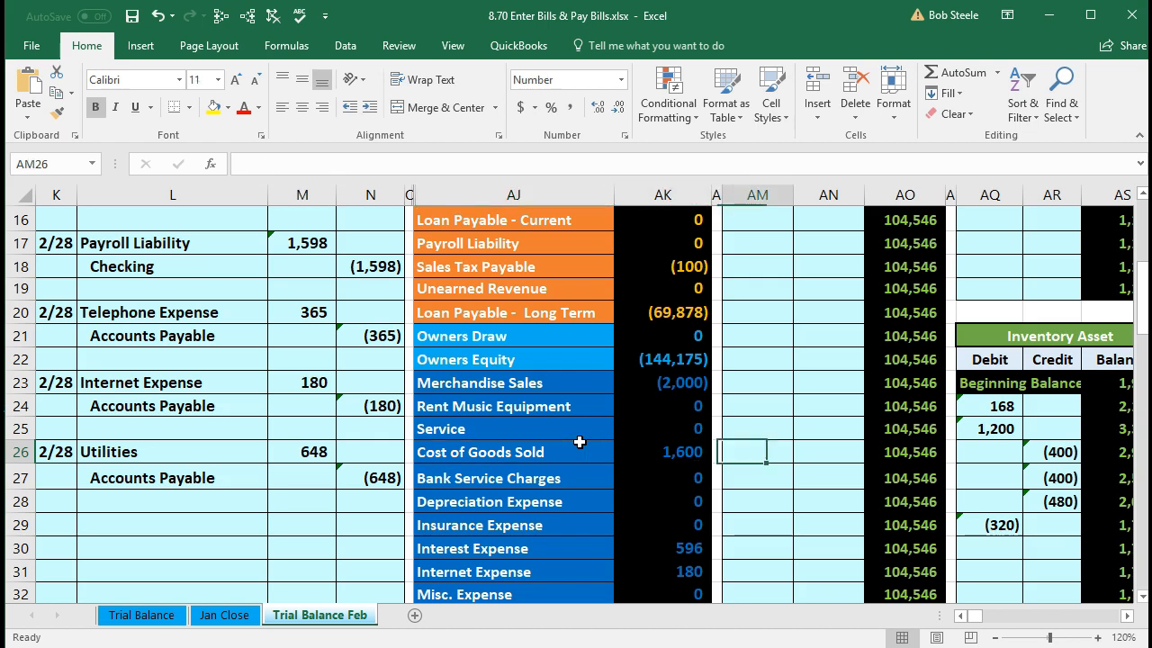
key("Right")
key("Right")
key("Right")
key("Right")
key("Right")
key("Right")
key("Right")
key("Right")
key("Right")
key("Right")
key("Right")
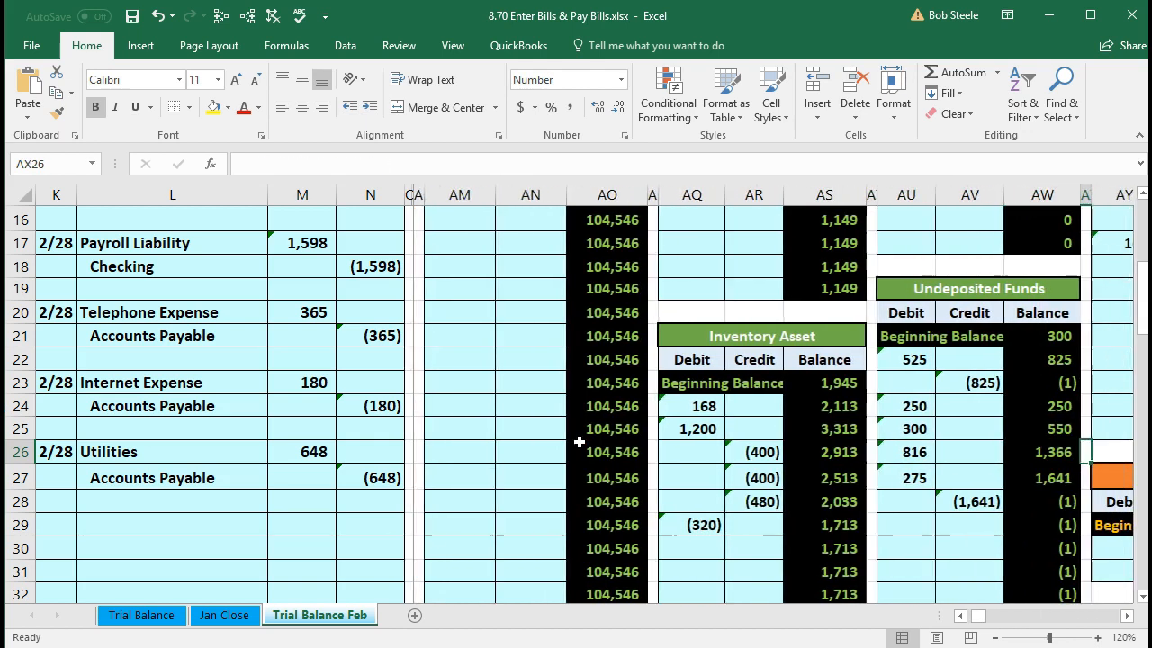
key("Right")
key("Right")
key("Right")
key("Right")
key("Right")
key("Right")
key("Right")
key("Right")
key("Right")
key("Right")
key("Right")
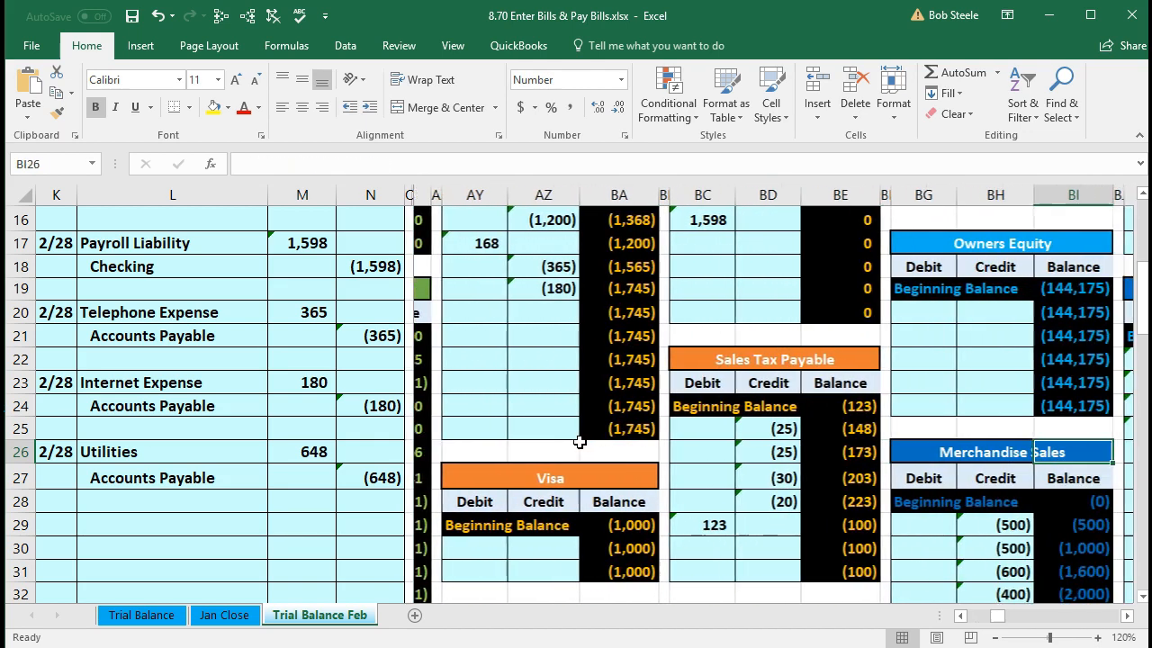
key("Right")
key("Right")
key("Right")
key("Right")
key("Right")
key("Right")
key("Right")
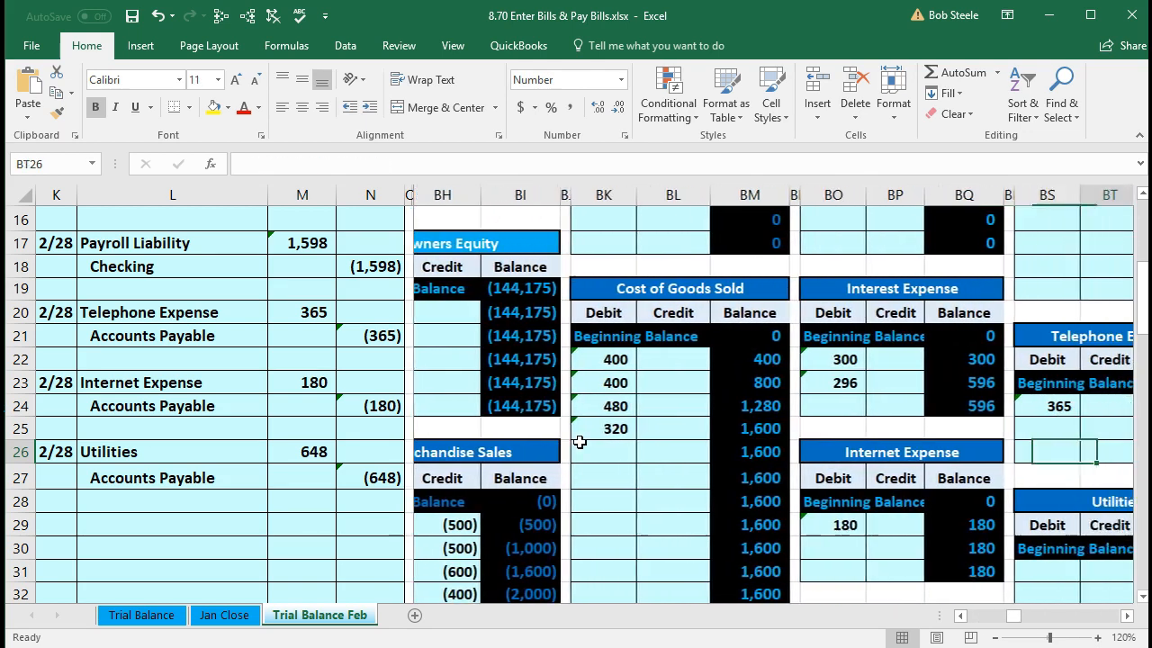
scroll(579, 442, "down", 2)
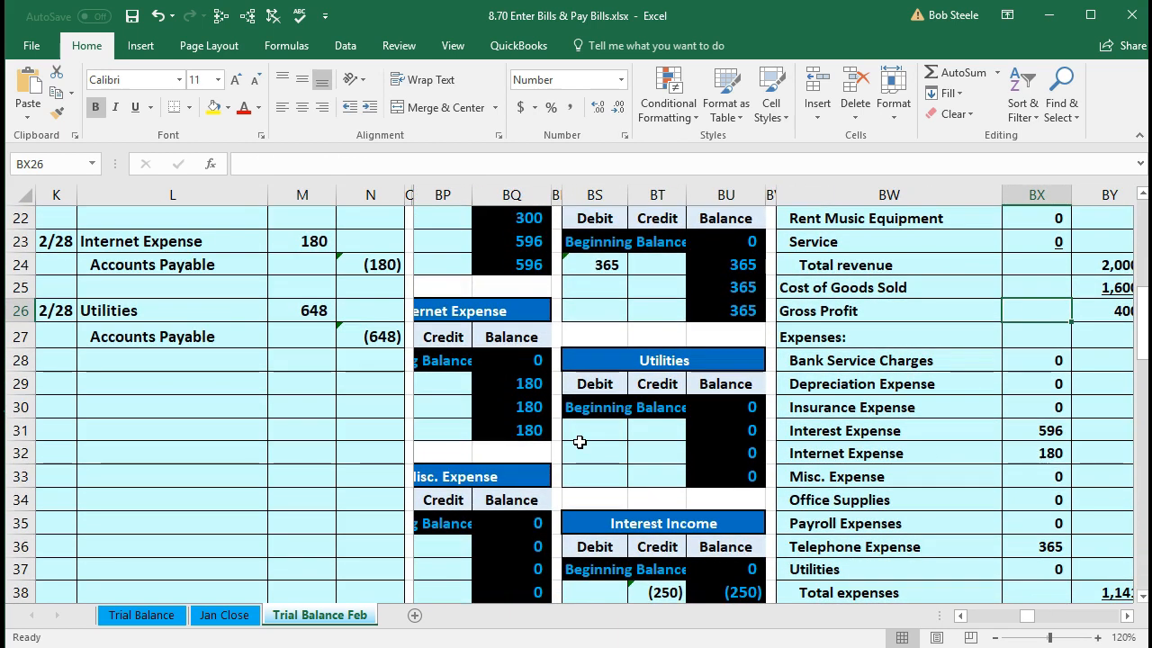
left_click(579, 440)
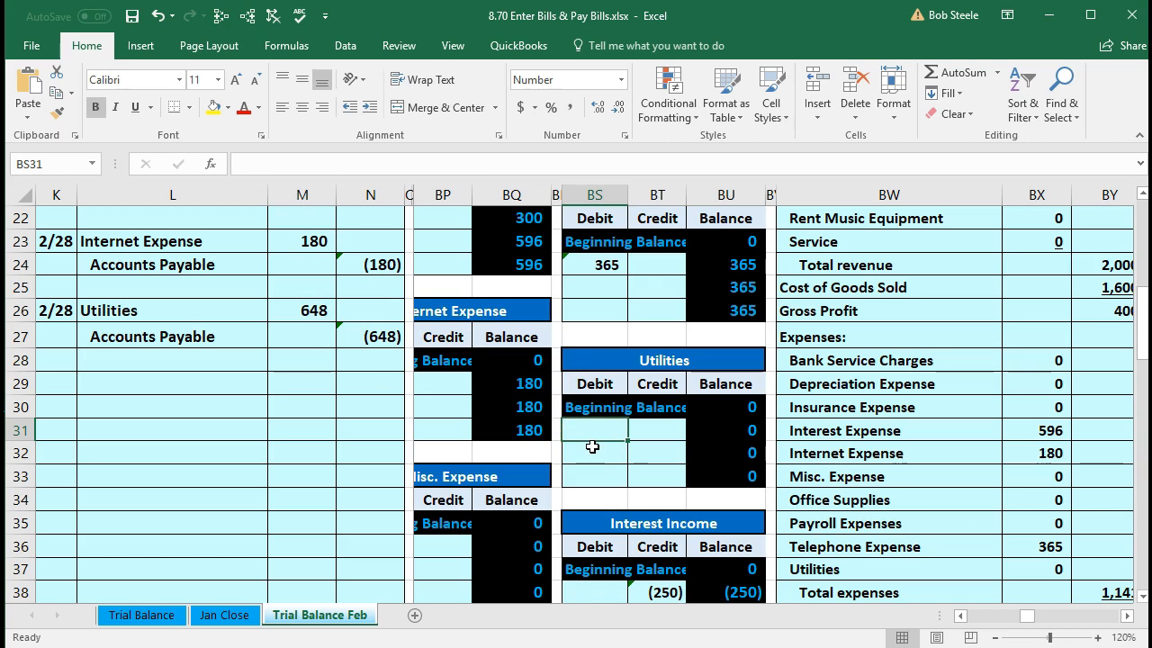
- Post the 648 utilities debit to the Utilities ledger with =M26 in BS31
type("=")
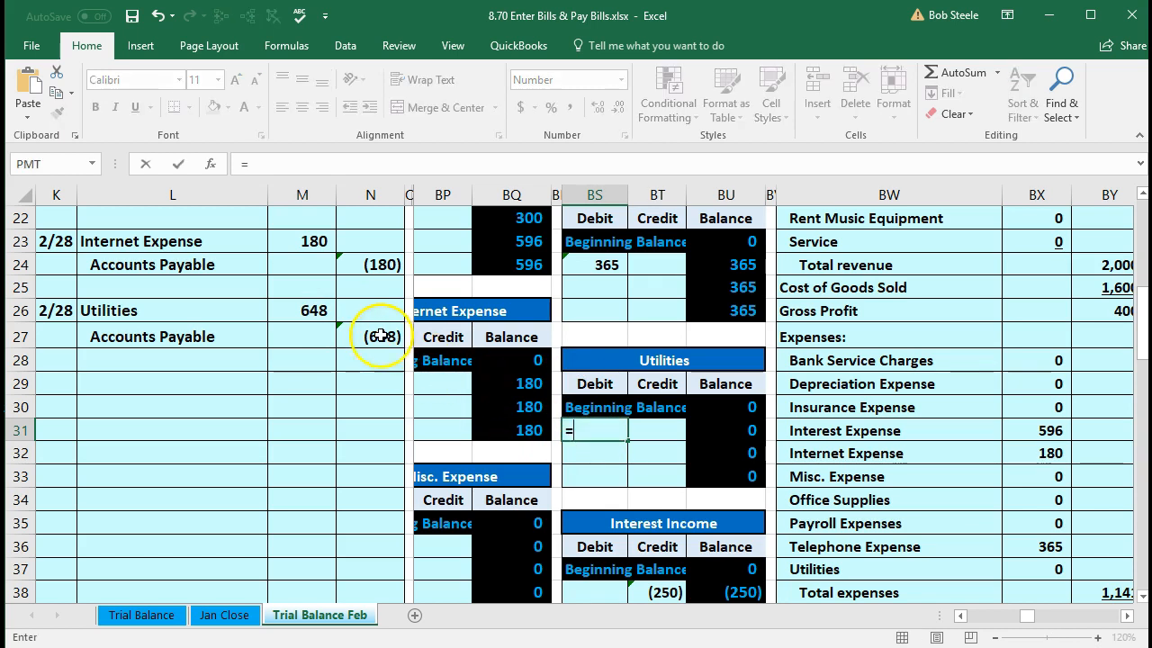
left_click(306, 310)
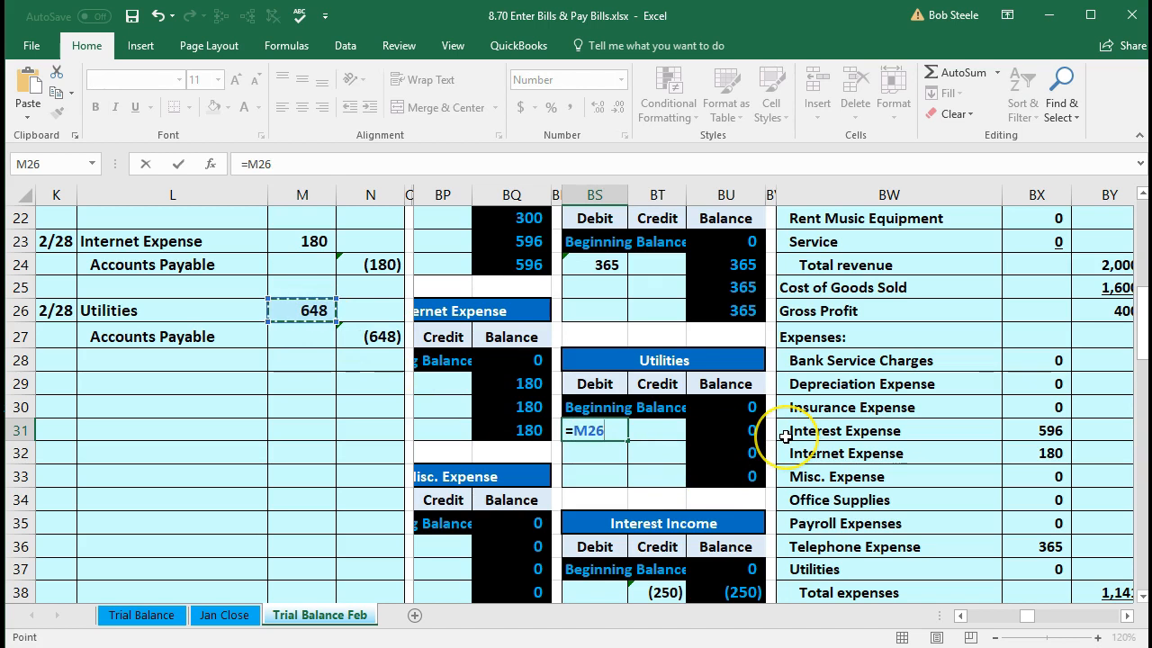
key("Return")
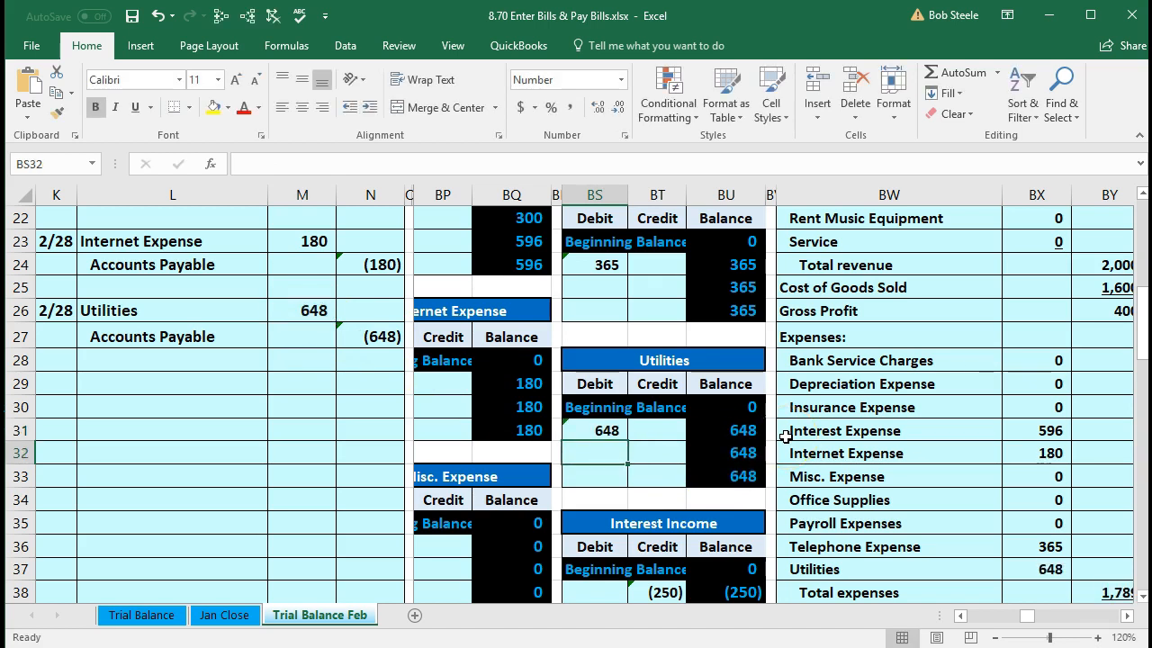
left_click(377, 453)
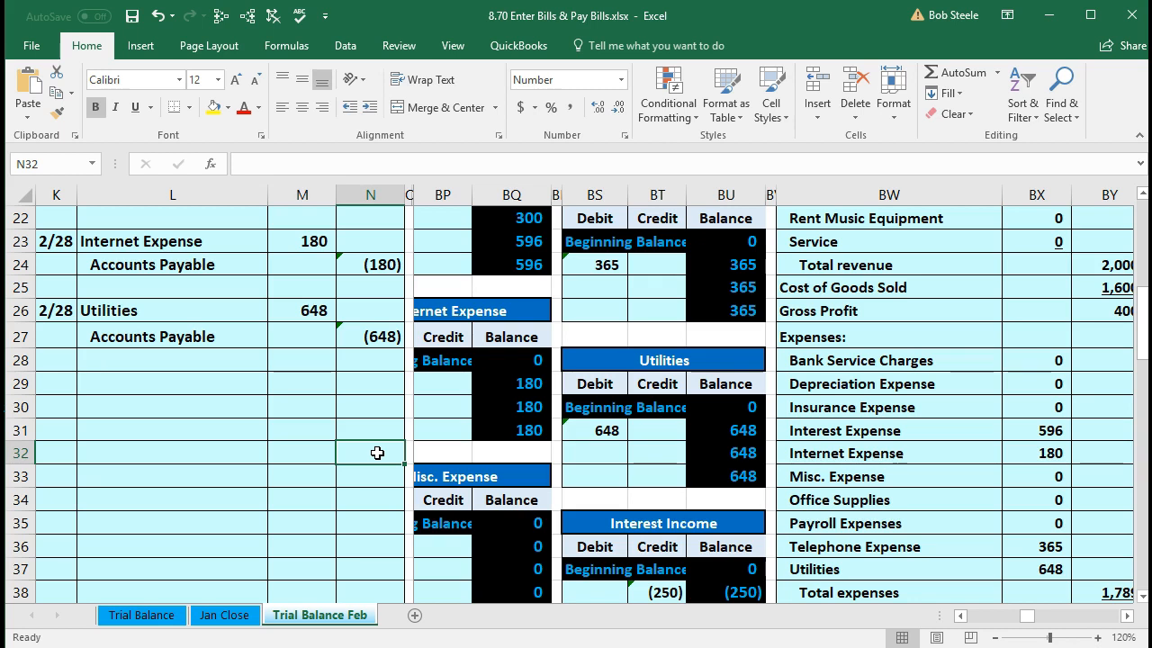
key("Right")
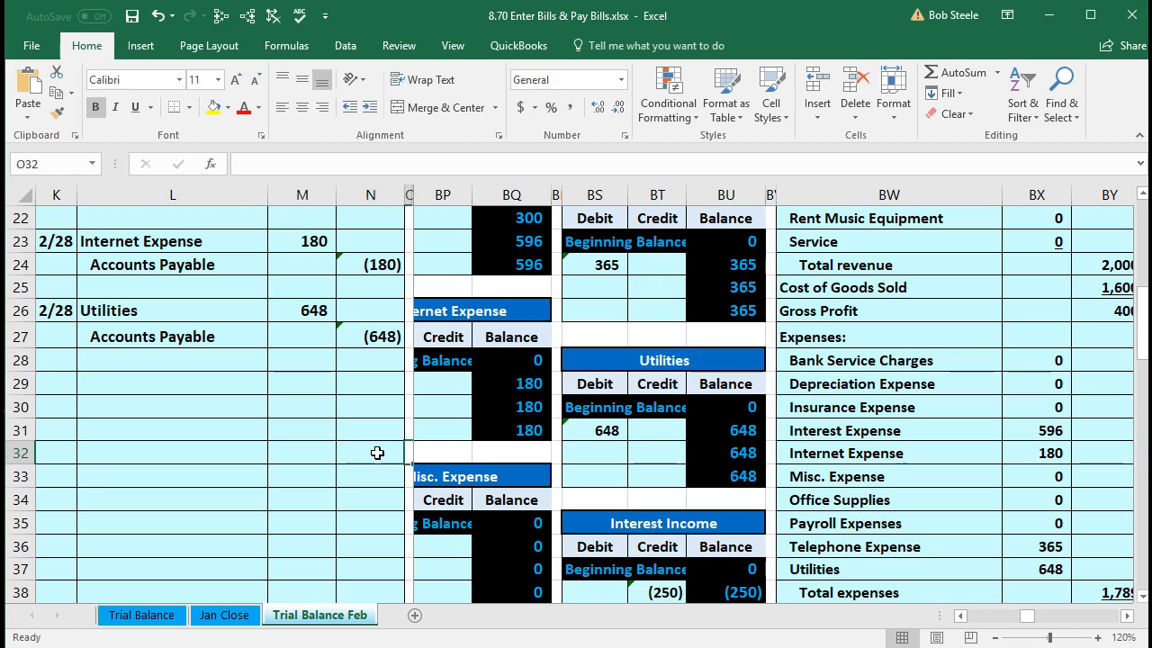
key("ctrl+Right")
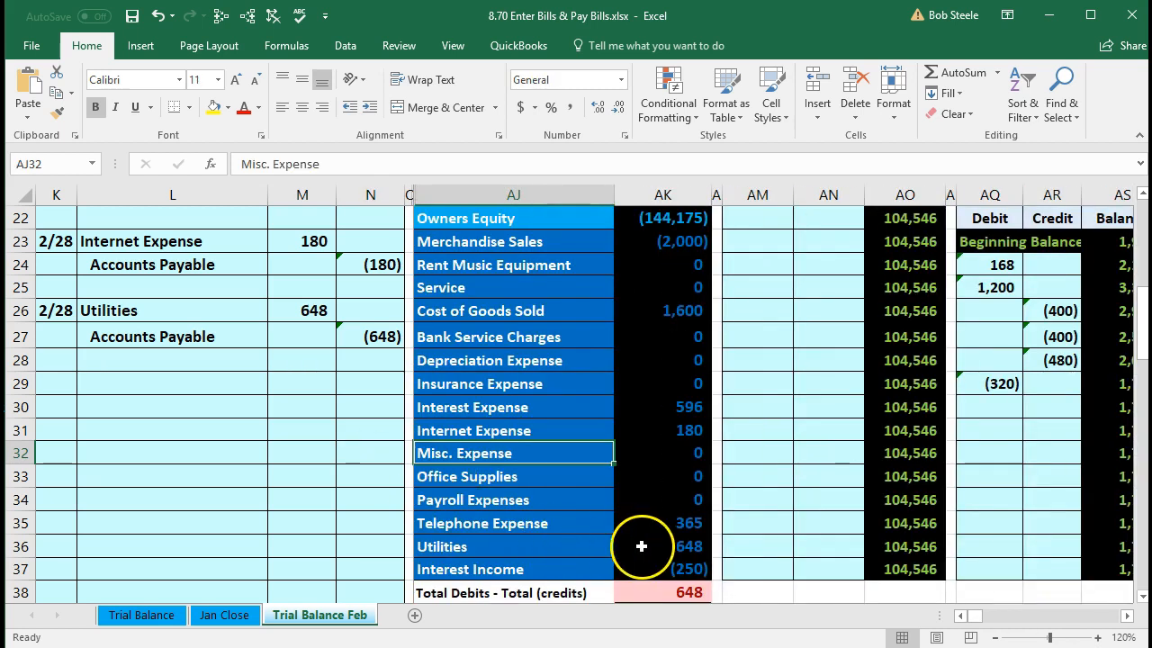
- Check the Utilities trial balance amount and the Accounts Payable line with its 648 credit
left_click(648, 546)
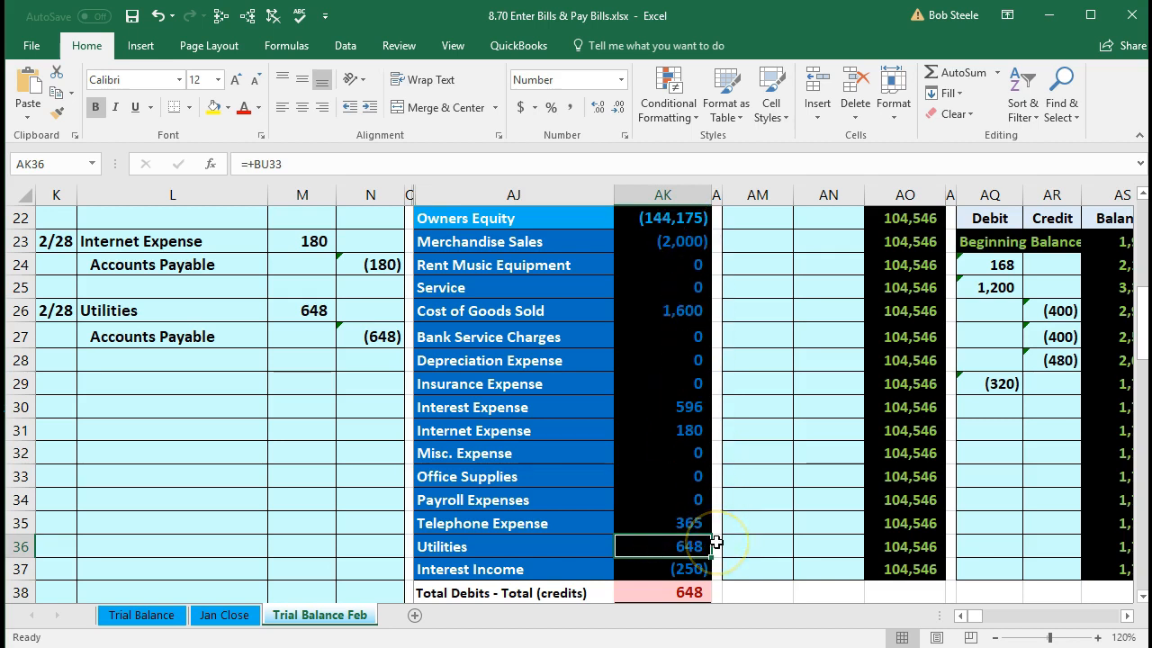
left_click(248, 343)
left_click_drag(247, 343, 361, 337)
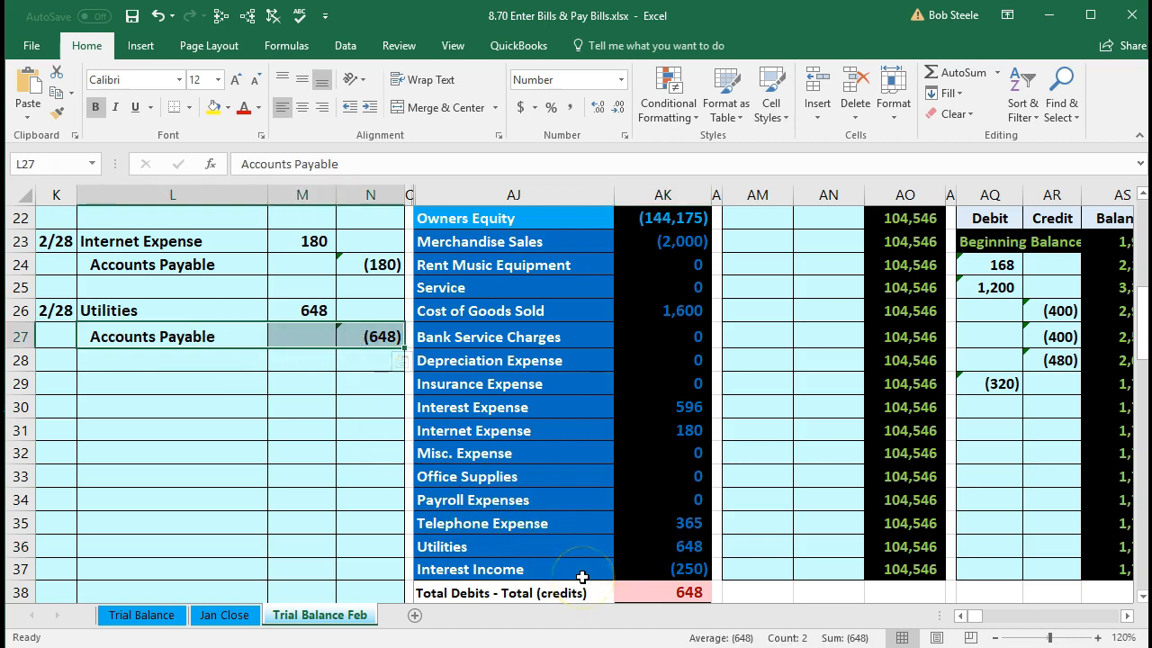
scroll(441, 508, "up", 4)
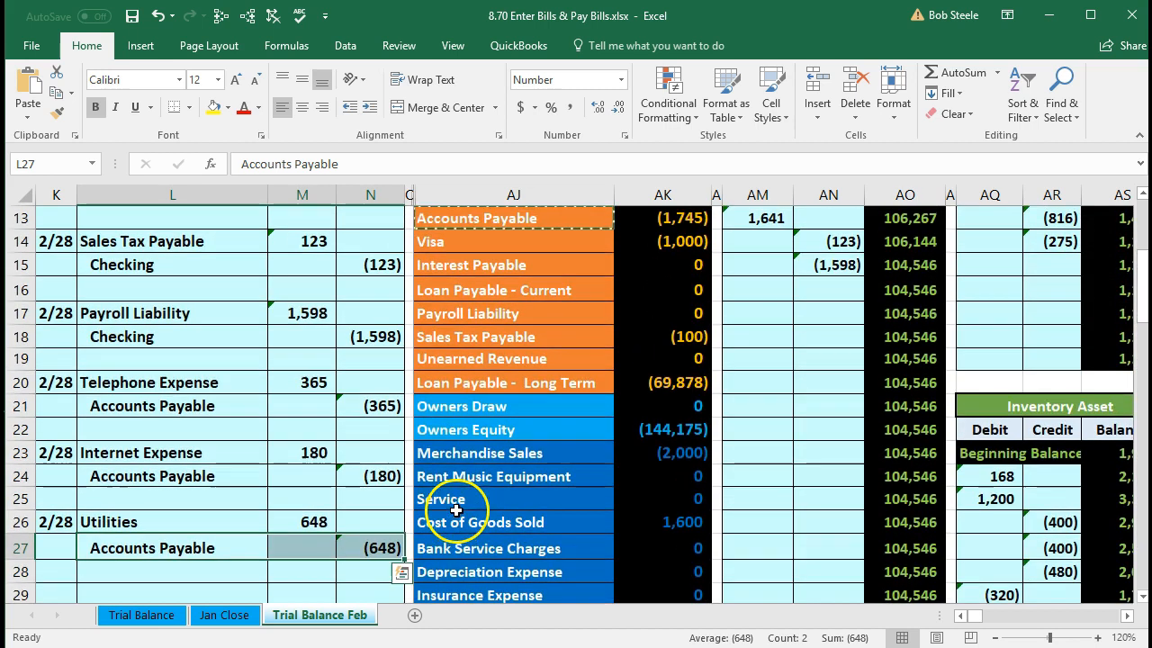
scroll(450, 455, "up", 1)
left_click_drag(458, 288, 642, 288)
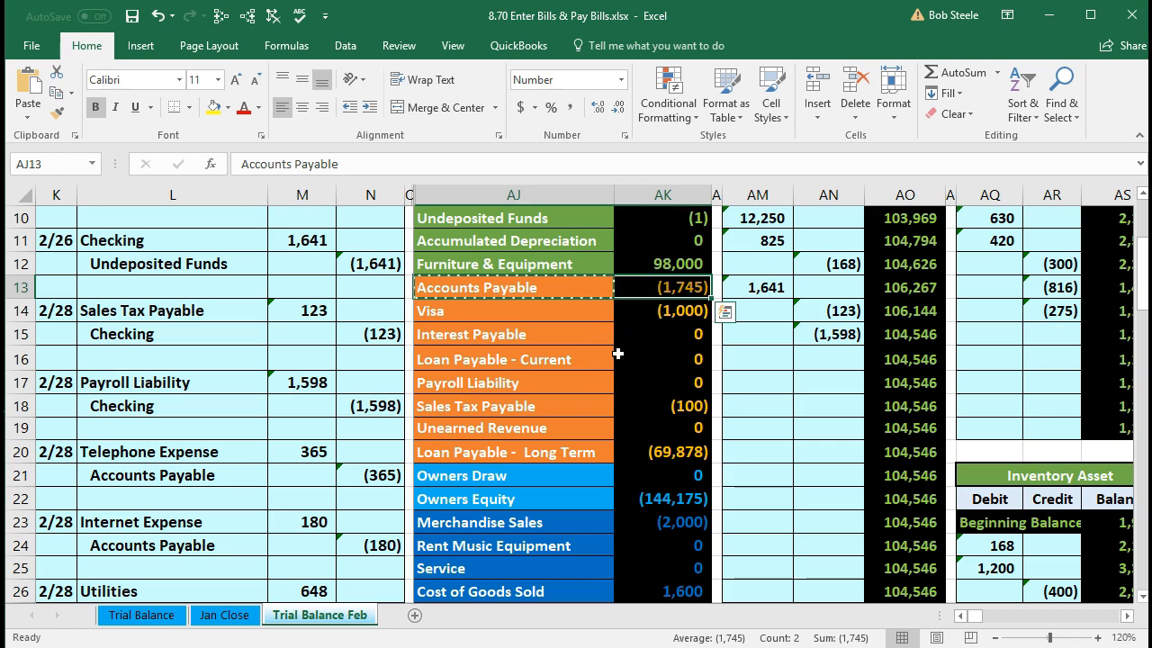
- Move along row 13 to the Accounts Payable ledger and select its next empty credit cell, AZ20
key("Right")
key("Right")
key("Right")
key("Right")
key("Right")
key("Right")
key("Right")
key("Right")
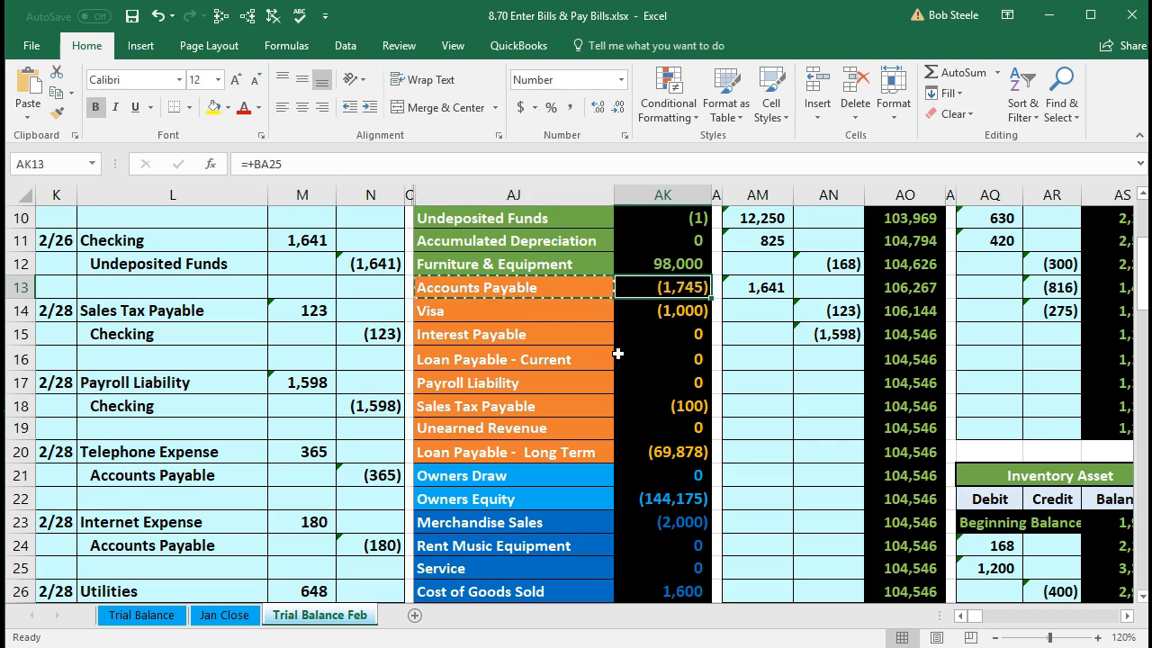
key("Right")
key("Right")
key("Right")
key("Right")
key("Right")
key("Right")
key("Right")
key("Right")
key("Right")
key("Right")
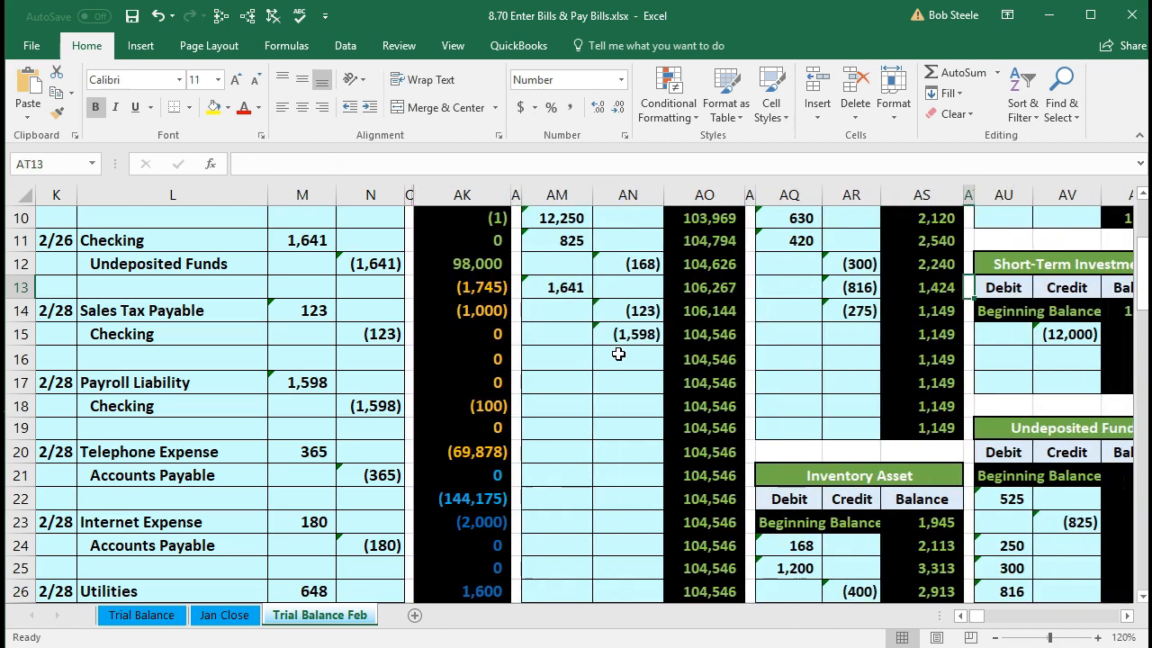
key("Right")
key("Right")
key("Right")
key("Right")
key("Right")
key("Right")
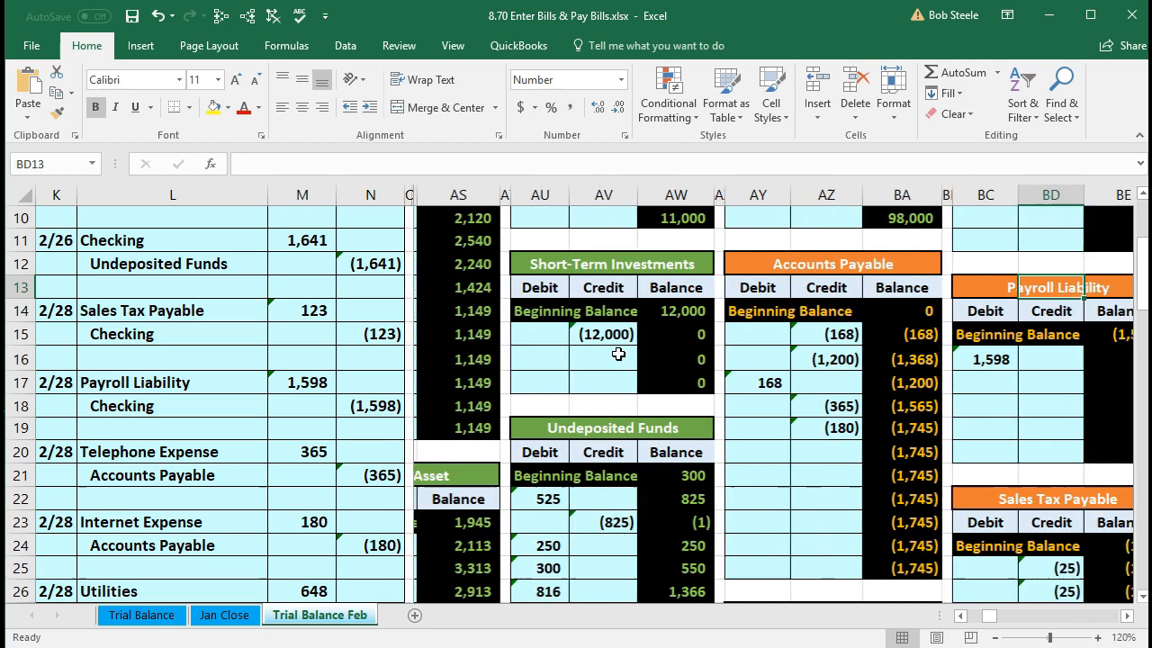
key("Right")
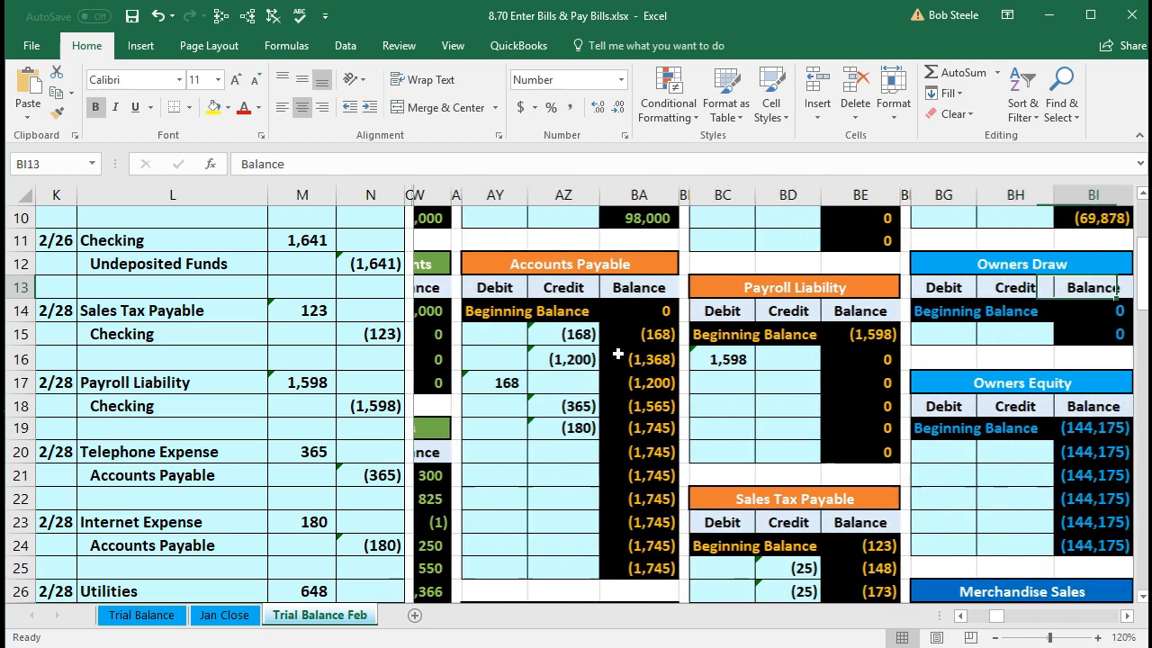
scroll(617, 354, "down", 2)
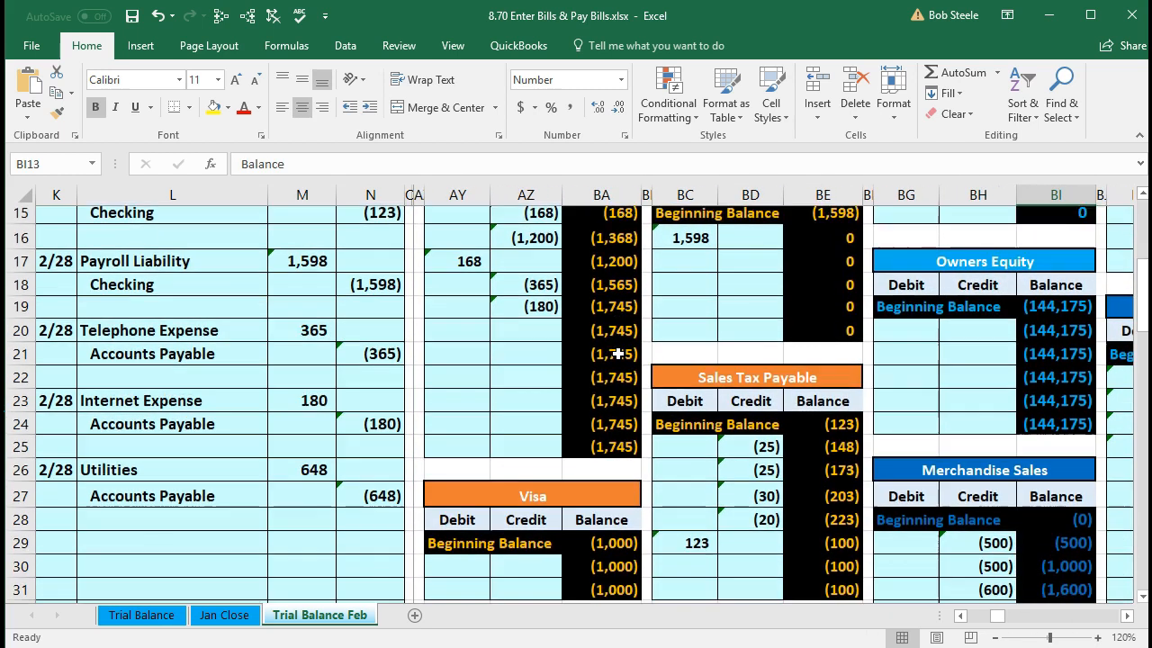
left_click(543, 317)
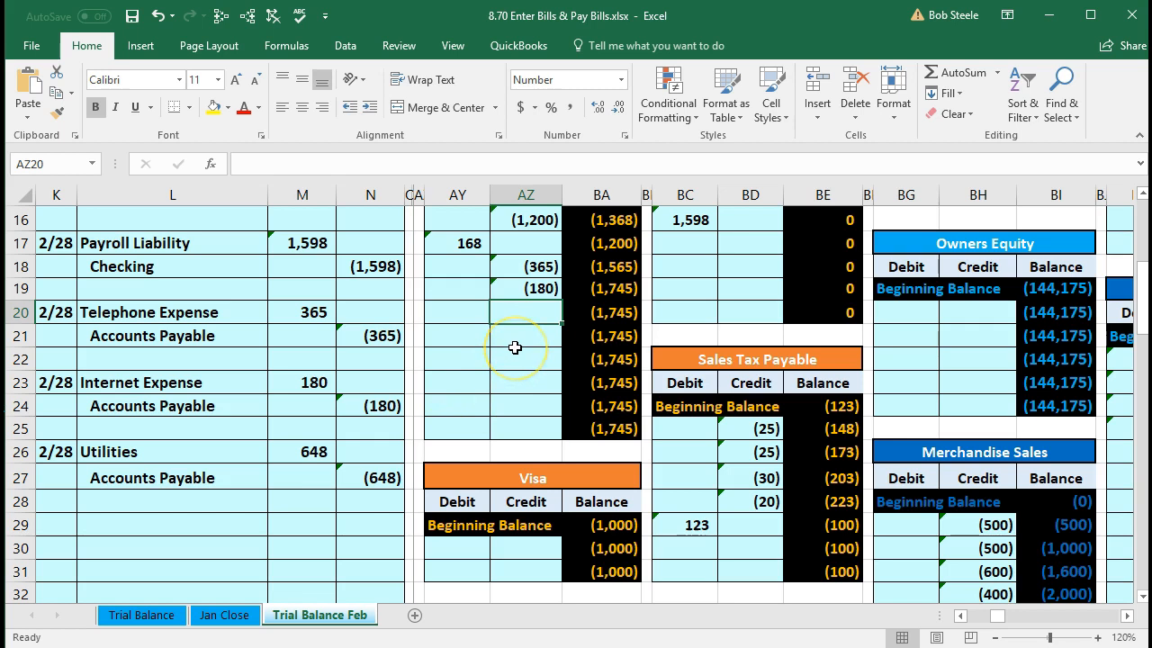
- Post the 648 utilities credit to the Accounts Payable ledger with =N27 in AZ20
type("=")
left_click(366, 478)
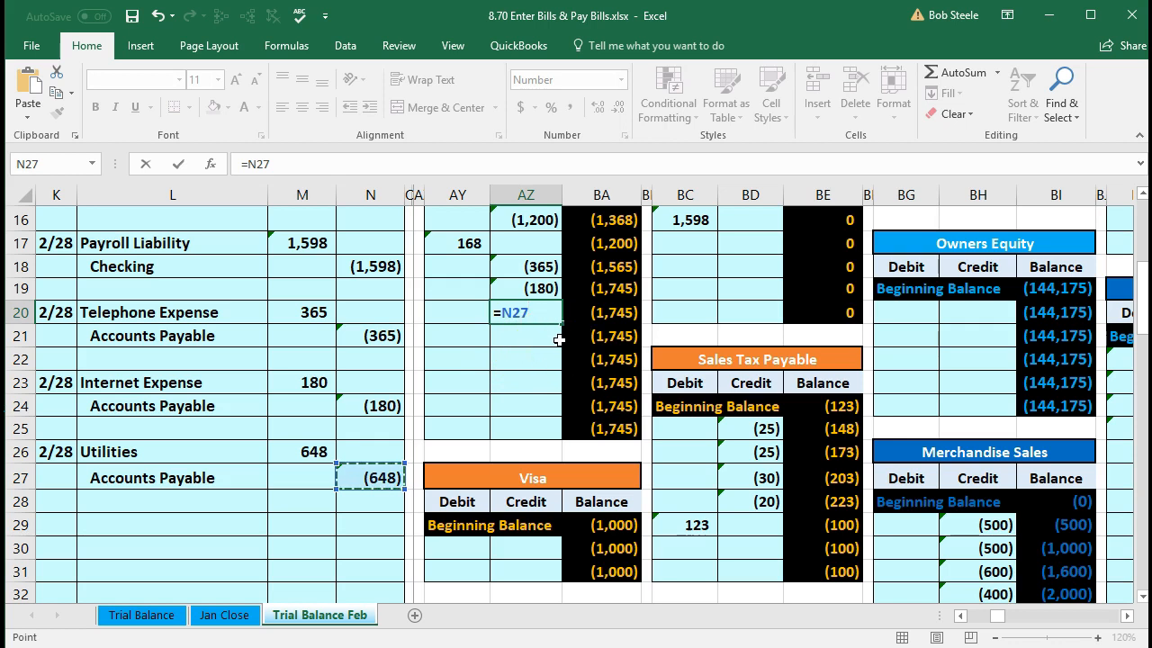
key("Return")
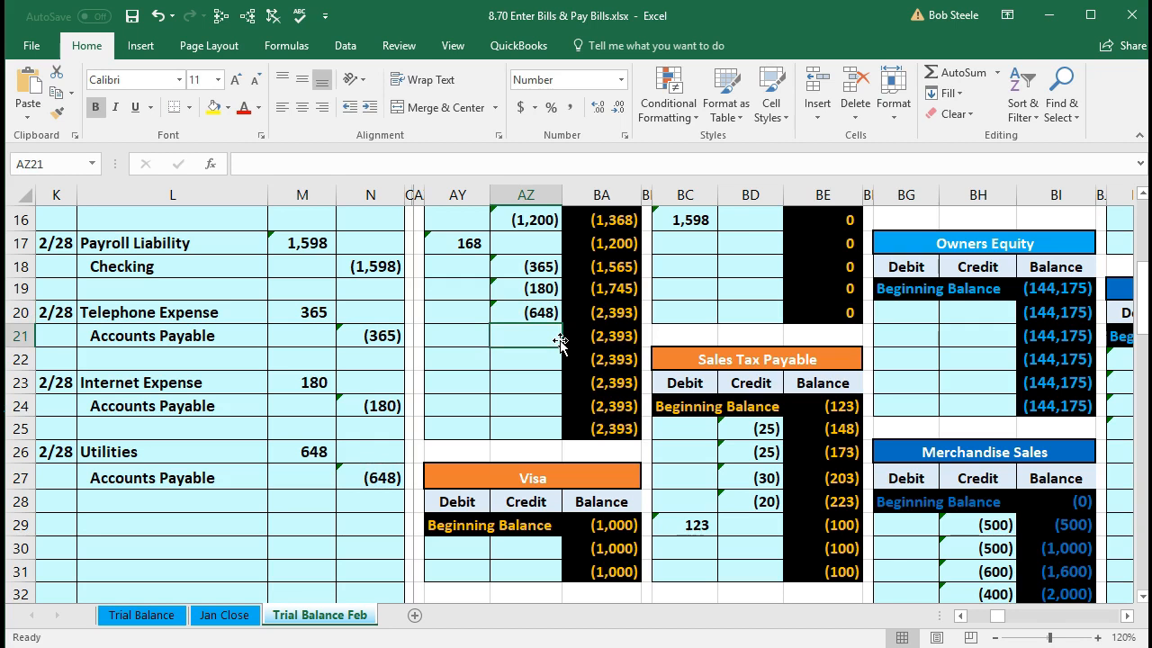
- Return to the trial balance and confirm Accounts Payable in AK13 reads (2,393)
key("Left")
key("Left")
key("Left")
key("Left")
key("Left")
key("Left")
key("Left")
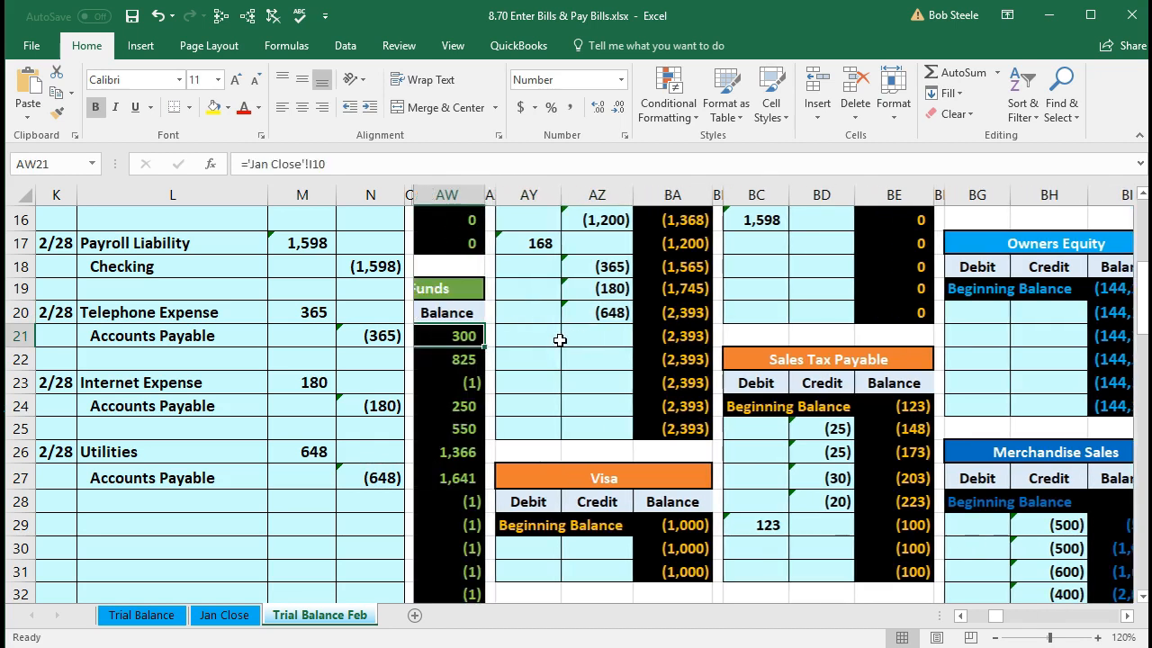
key("Left")
key("Left")
key("Left")
key("Left")
key("Left")
key("Left")
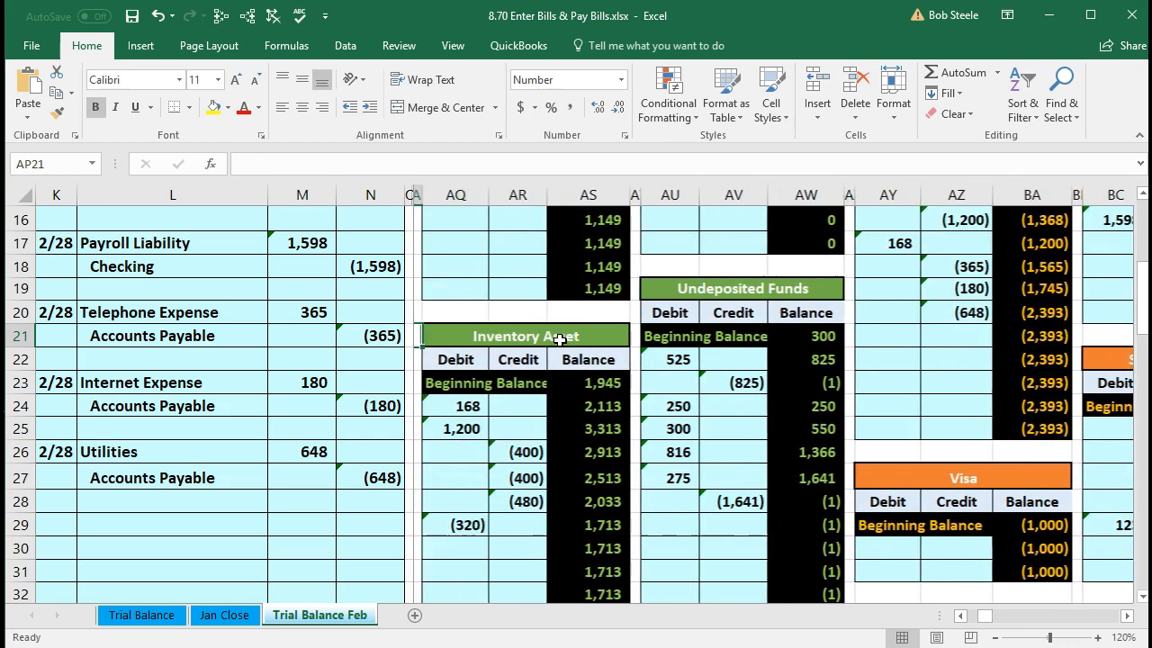
key("Left")
key("Left")
key("Left")
key("Left")
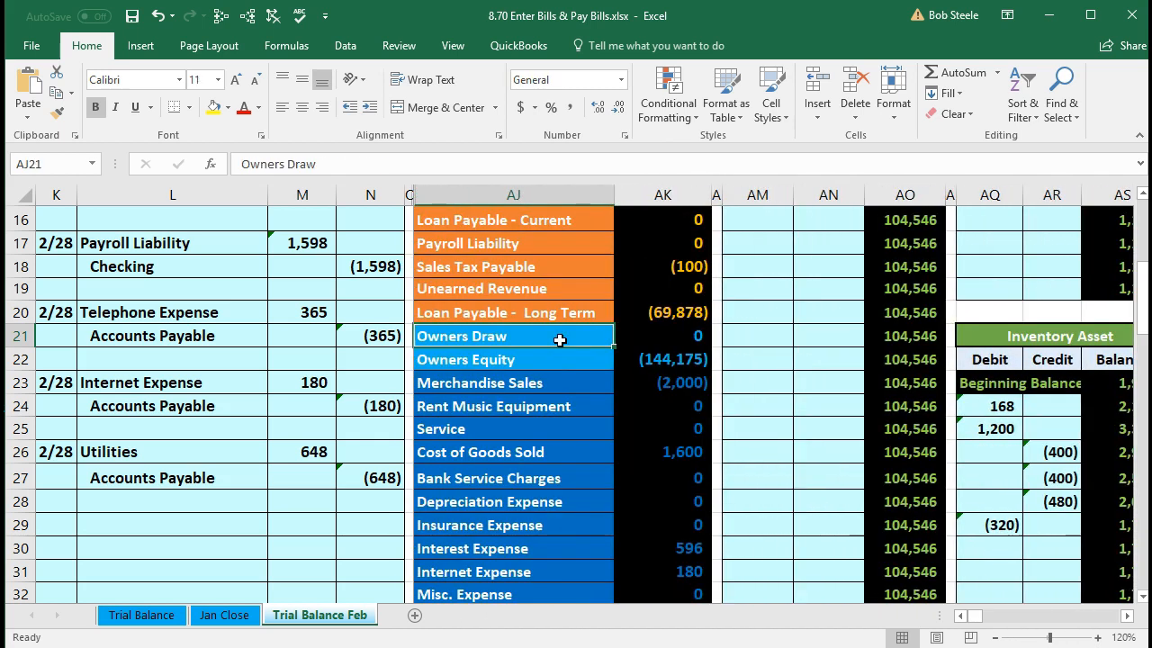
scroll(559, 339, "up", 2)
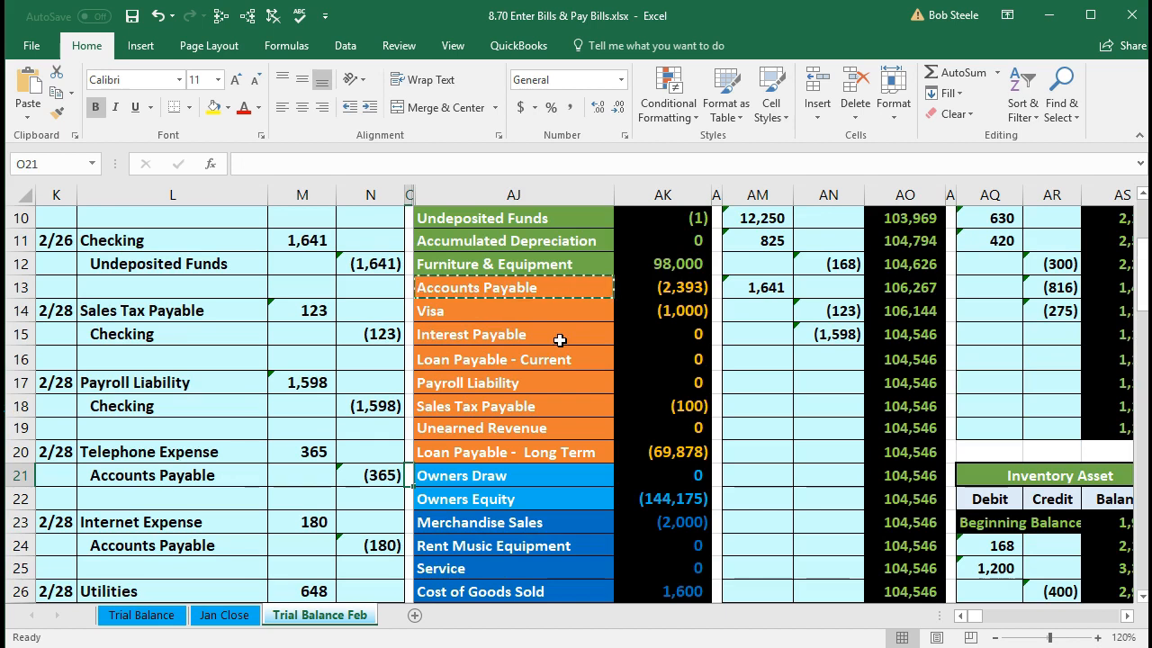
left_click(642, 290)
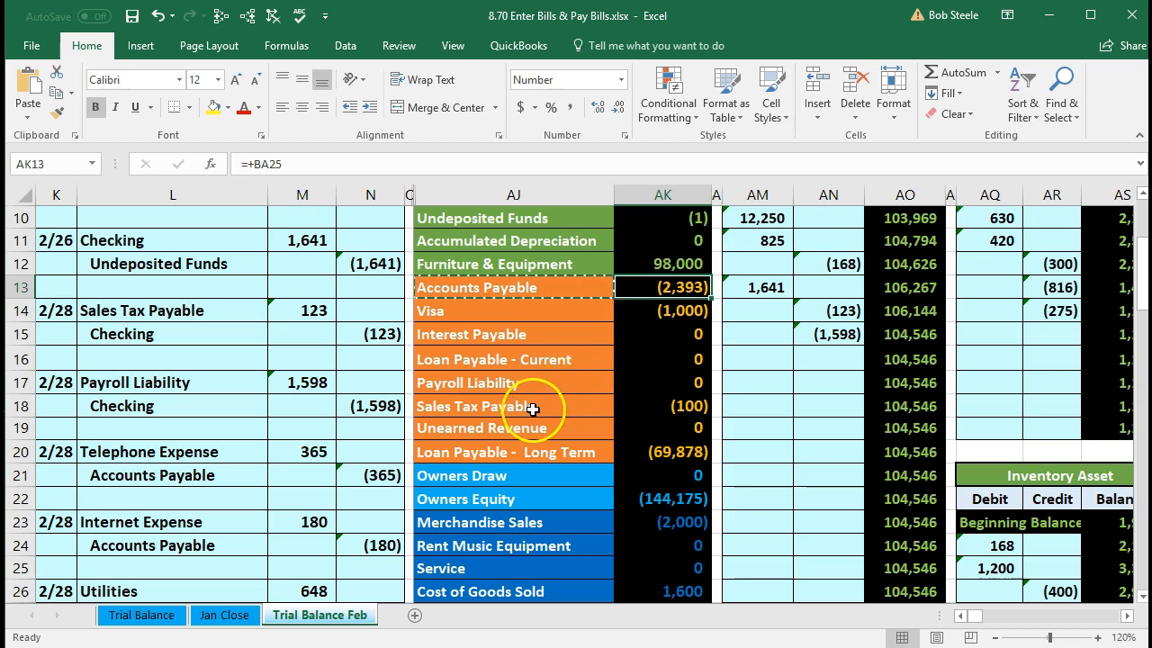
scroll(527, 406, "down", 3)
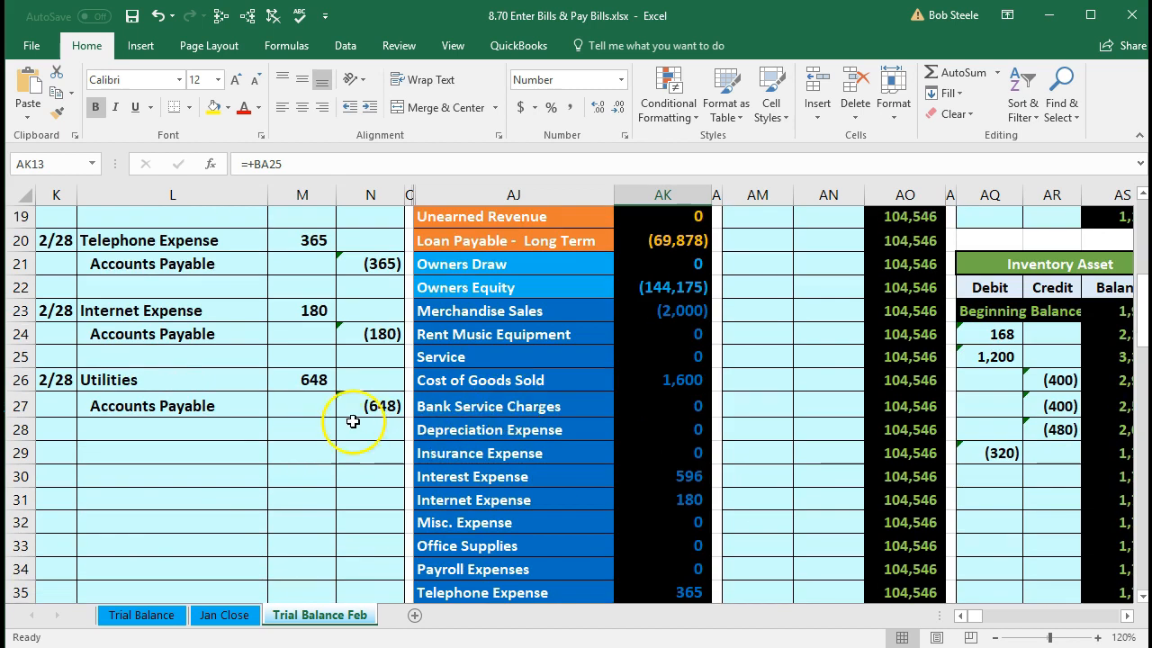
left_click_drag(239, 406, 353, 407)
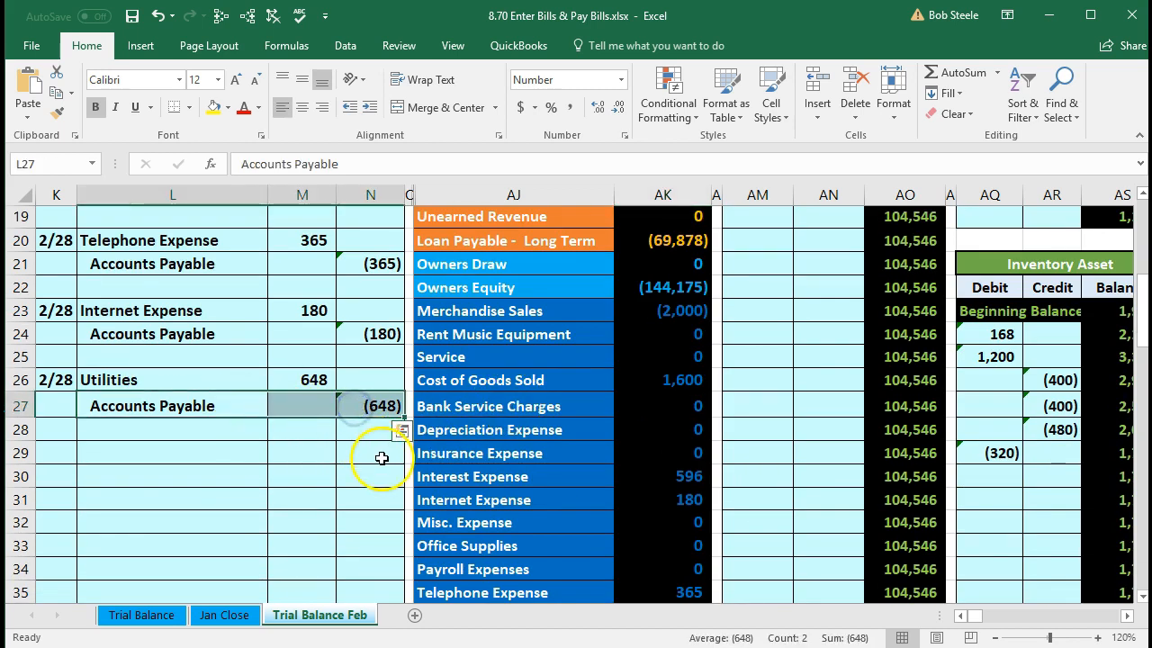
scroll(381, 458, "up", 4)
left_click_drag(473, 356, 639, 353)
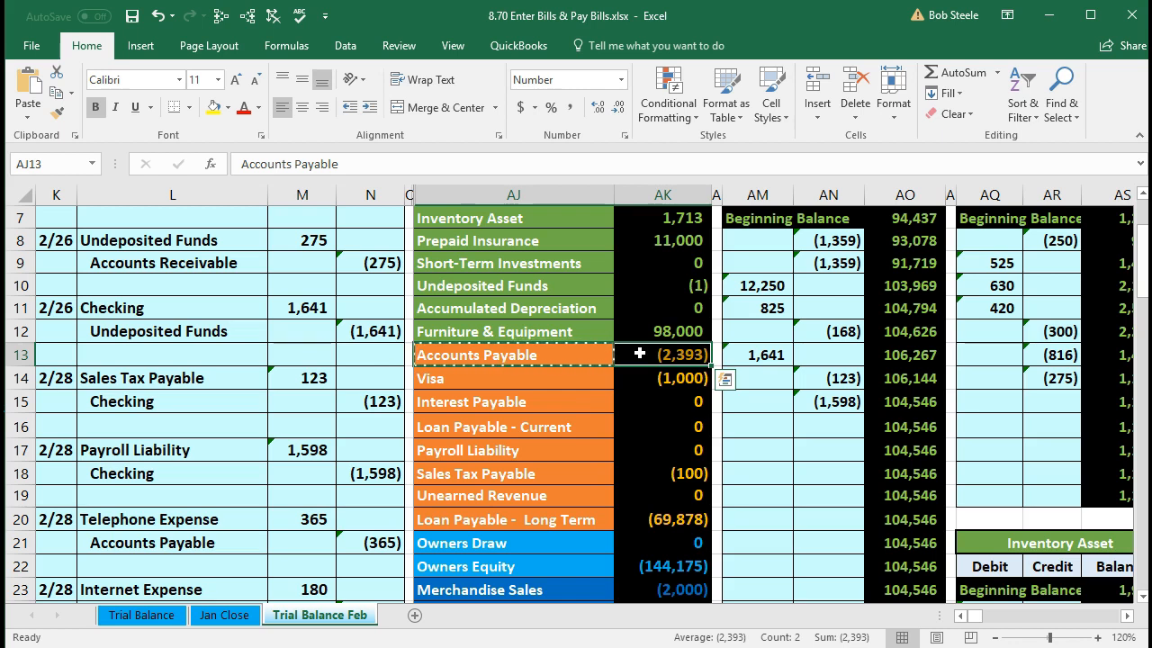
left_click(596, 357)
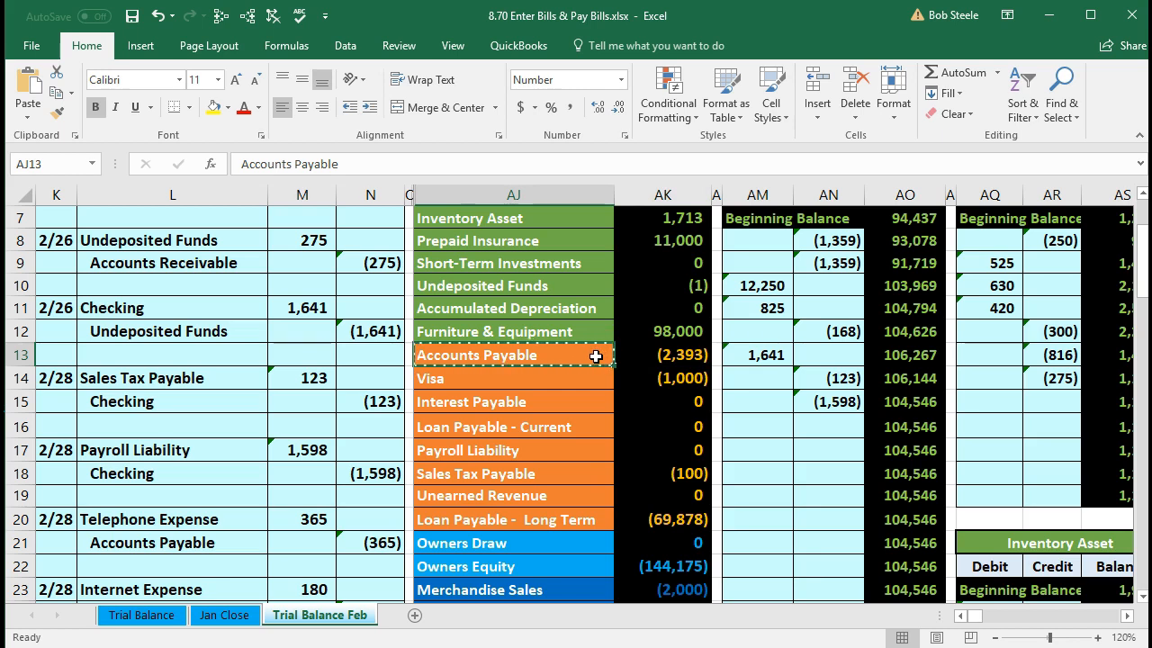
- Move along row 13 to the vendor subsidiary ledger showing Verizon (365), Spectrum (180) and a blank account
key("Right")
key("Right")
key("Right")
key("Right")
key("Right")
key("Right")
key("Right")
key("Right")
key("Right")
key("Right")
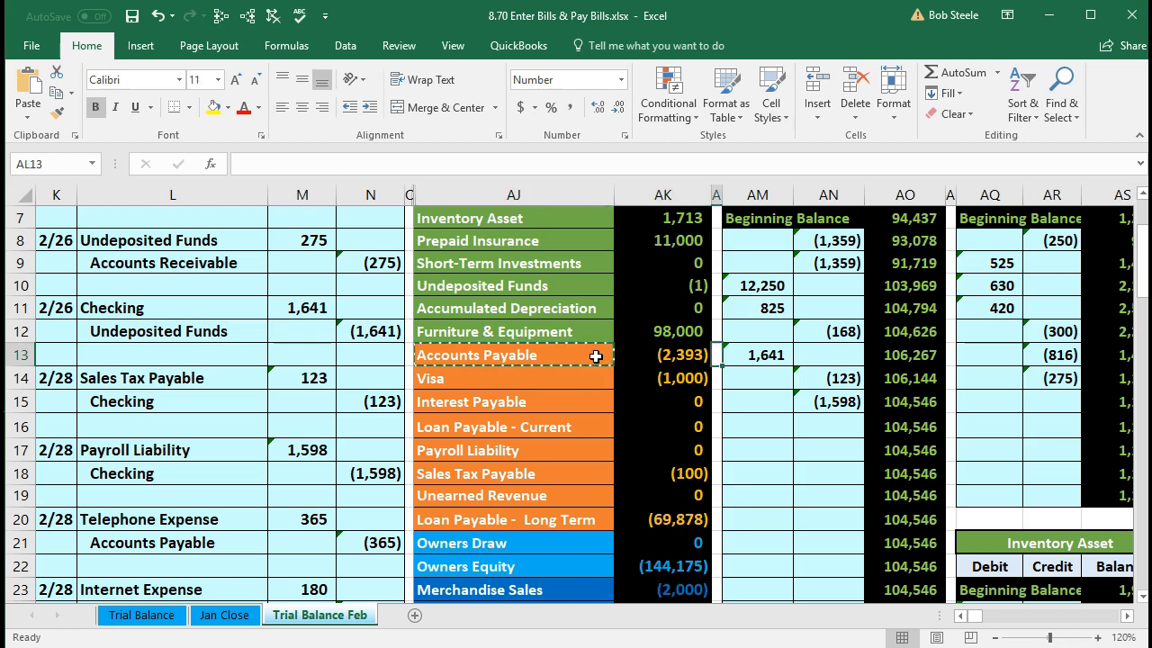
key("Right")
key("Right")
key("Right")
key("Right")
key("Right")
key("Right")
key("Right")
key("Right")
key("Right")
key("Right")
key("Right")
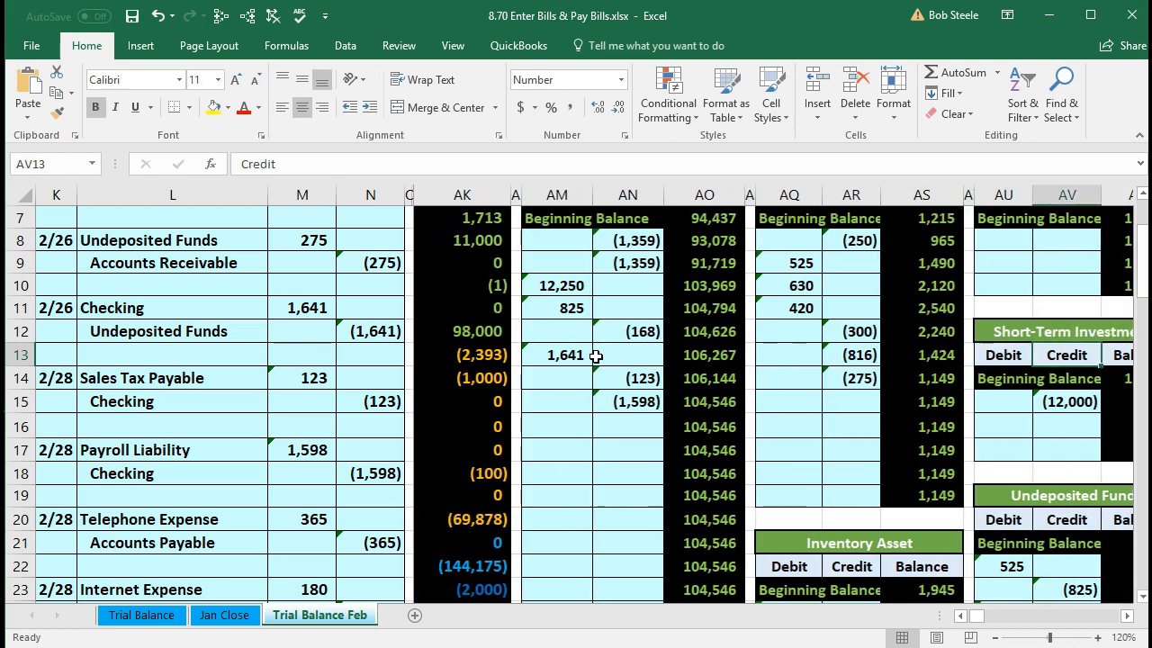
key("Right")
key("Right")
key("Right")
key("Right")
key("Right")
key("Right")
key("Right")
key("Right")
key("Right")
key("Right")
key("Right")
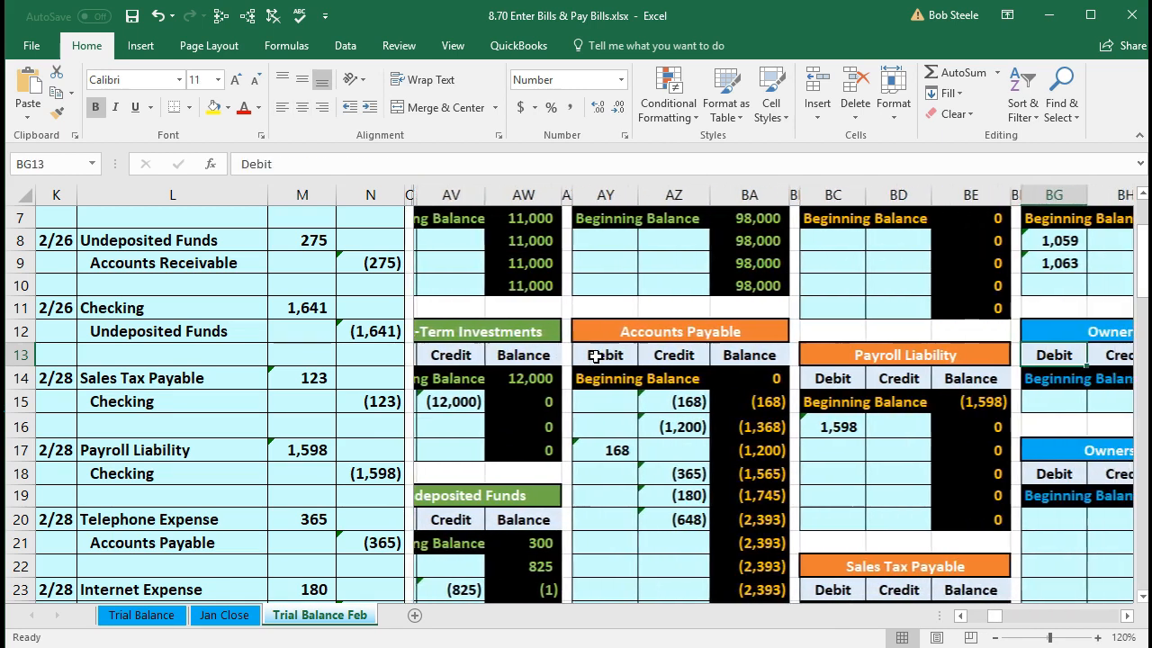
key("Right")
key("Right")
key("Right")
key("Right")
key("Right")
key("Right")
key("Right")
key("Right")
key("Right")
key("Right")
key("Right")
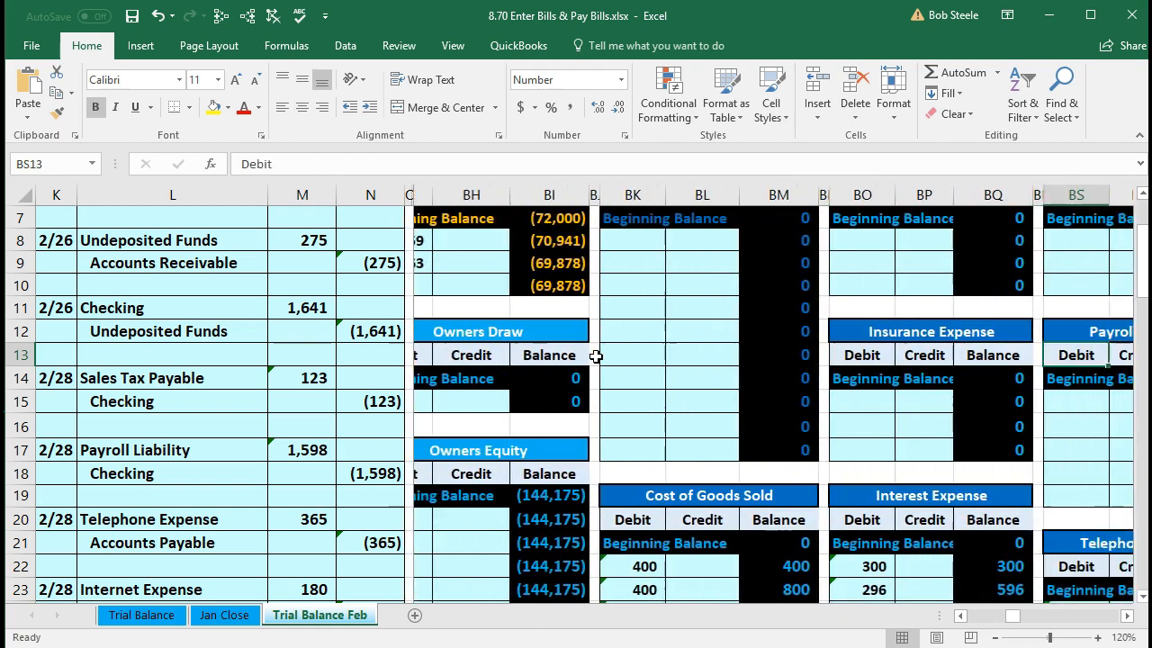
key("Right")
key("Right")
key("Right")
key("Right")
key("Right")
key("Right")
key("Right")
key("Right")
key("Right")
key("Right")
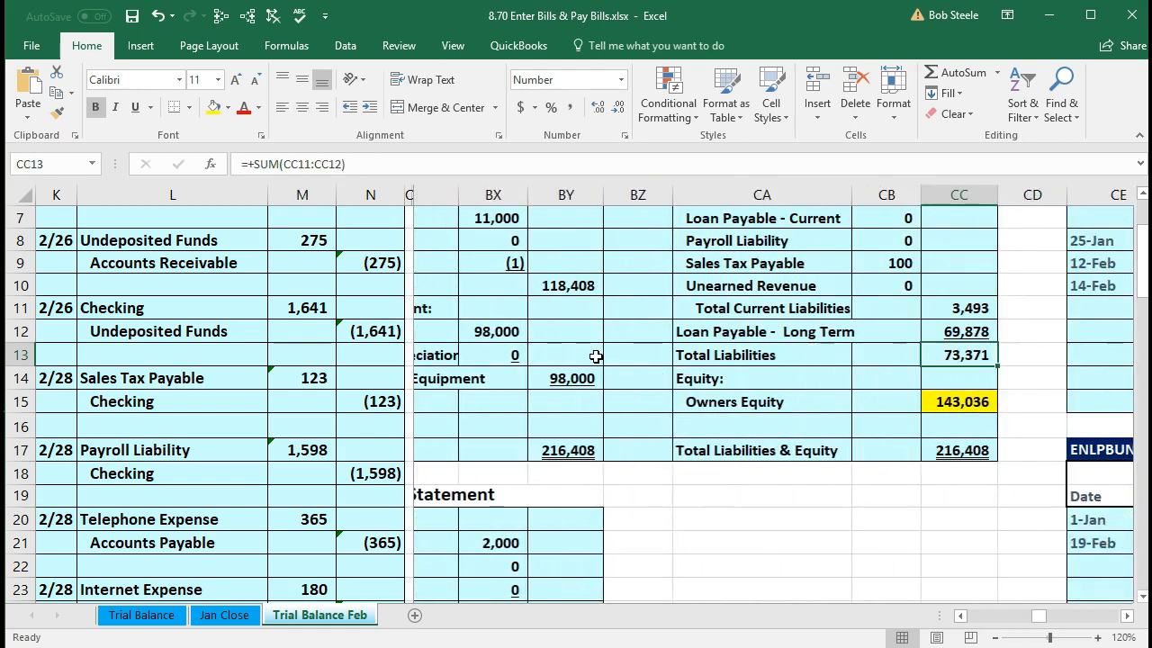
key("Right")
key("Right")
key("Right")
key("Right")
key("Right")
key("Right")
key("Right")
key("Right")
key("Right")
key("Right")
key("Right")
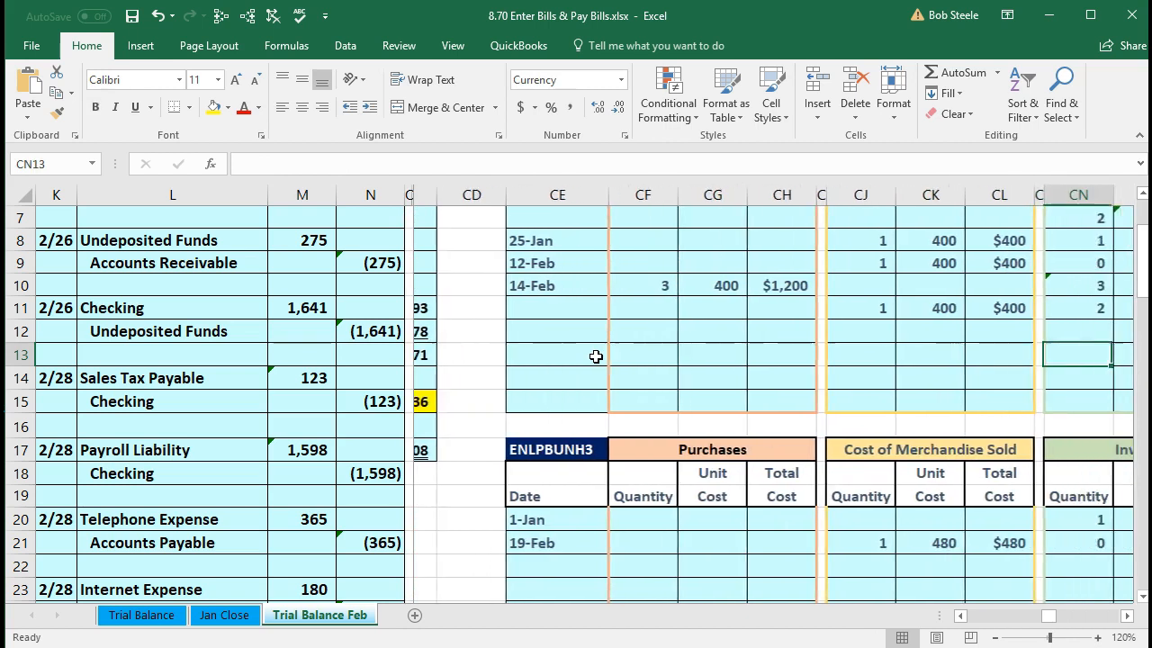
key("Right")
key("Right")
key("Right")
key("Right")
key("Right")
key("Right")
key("Right")
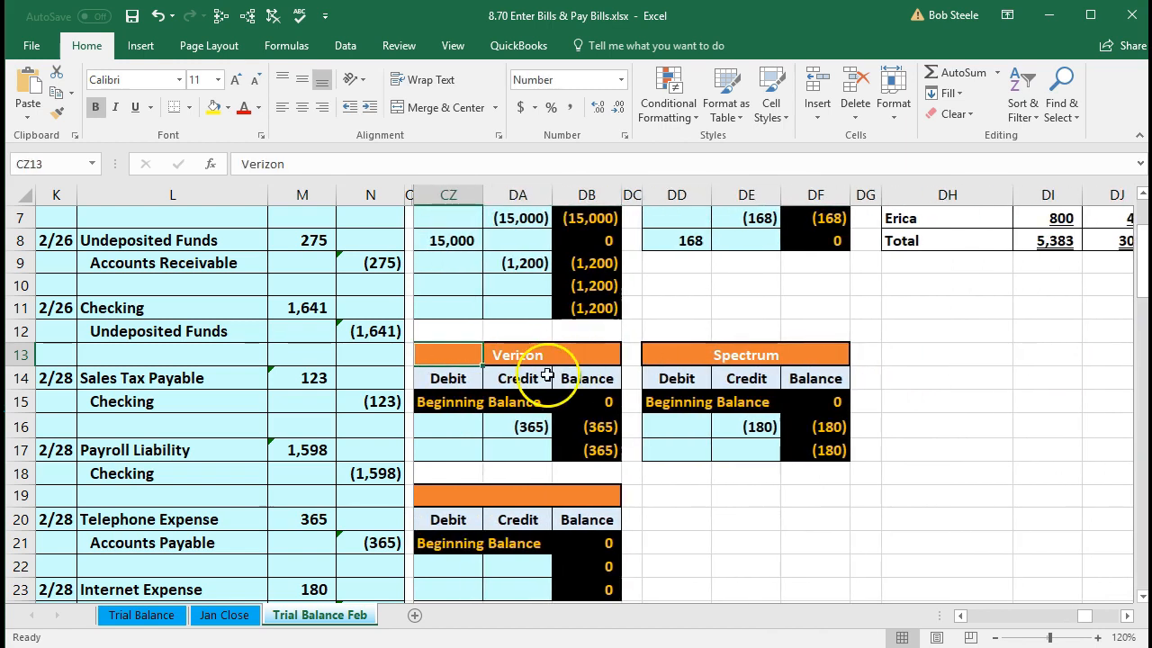
scroll(547, 375, "up", 2)
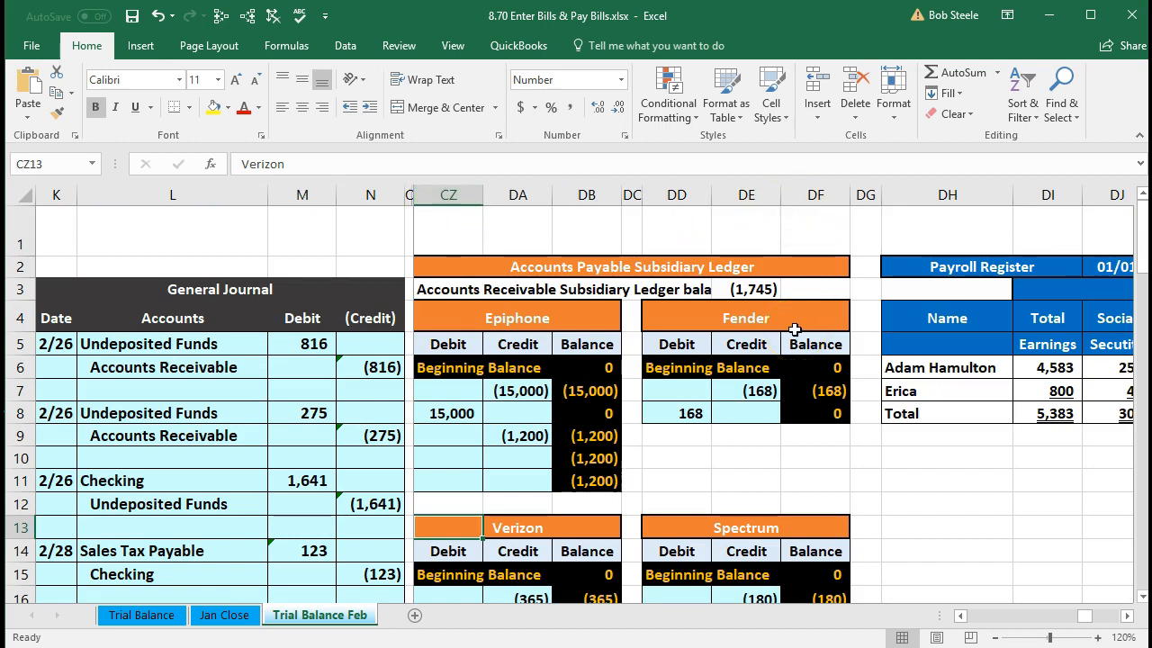
scroll(795, 330, "down", 3)
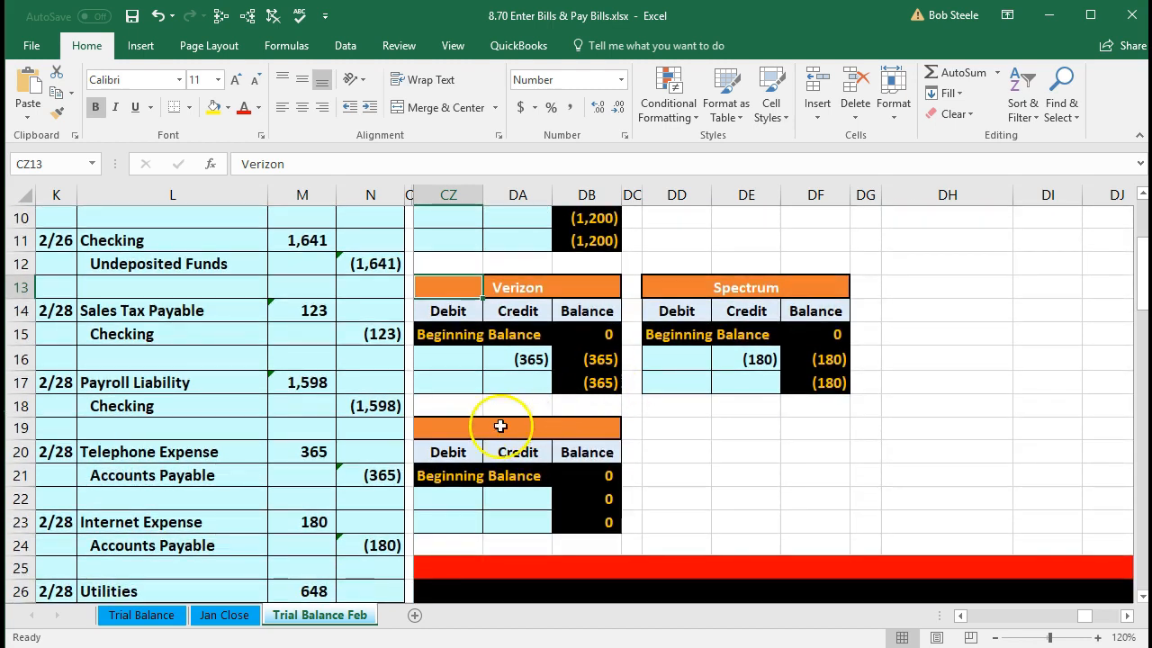
- Title the unnamed vendor account Edison in CZ19
left_click(457, 435)
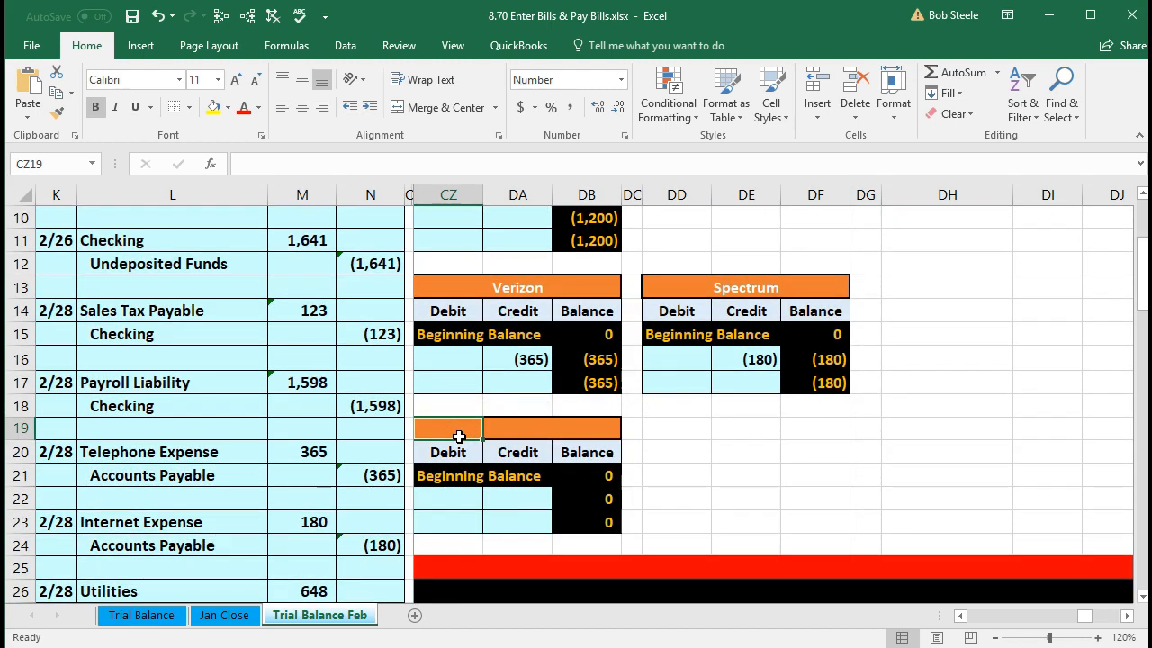
type("Edison")
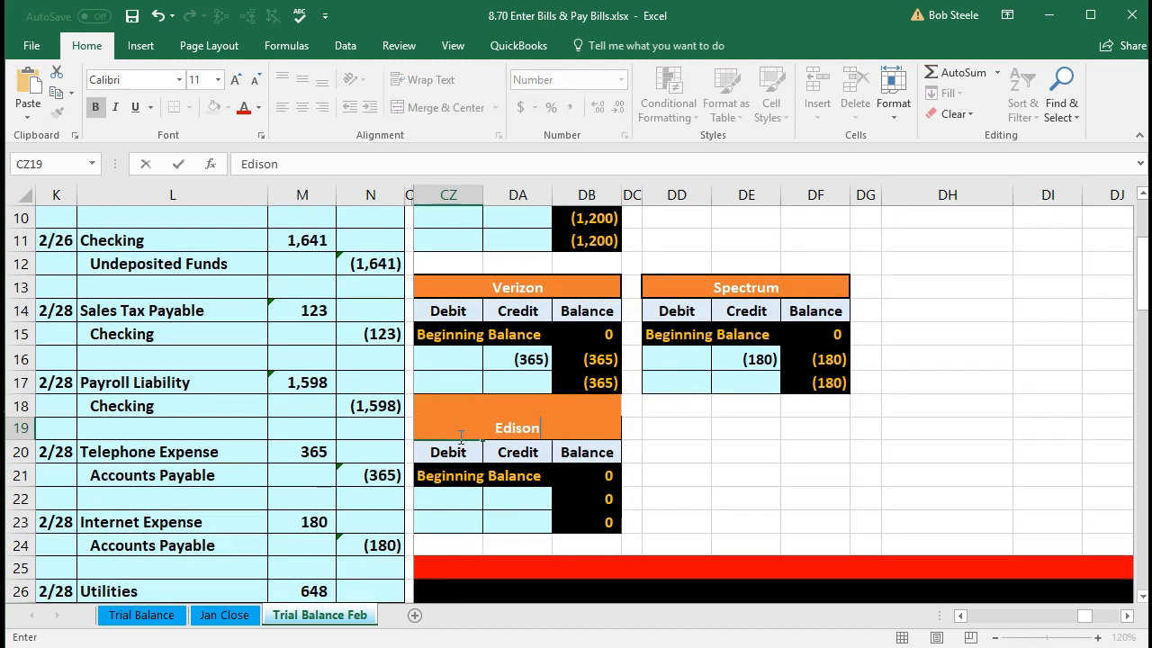
key("Return")
key("Return")
key("Return")
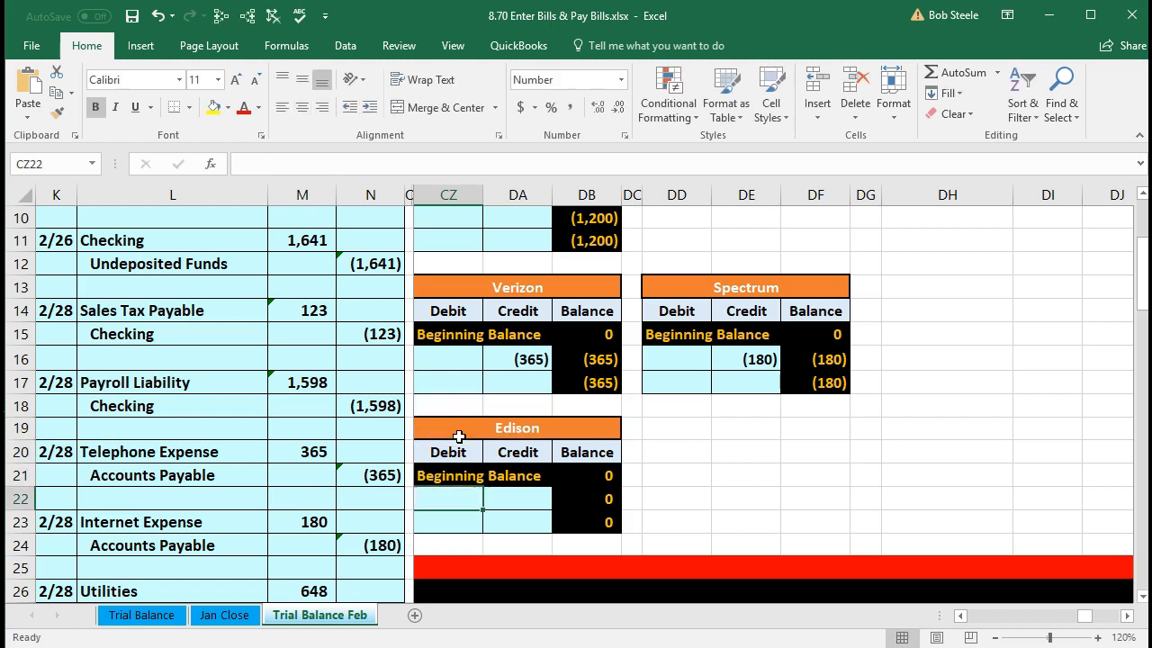
- Post the 648 utilities credit to the Edison account with =N27 in DA22
key("Right")
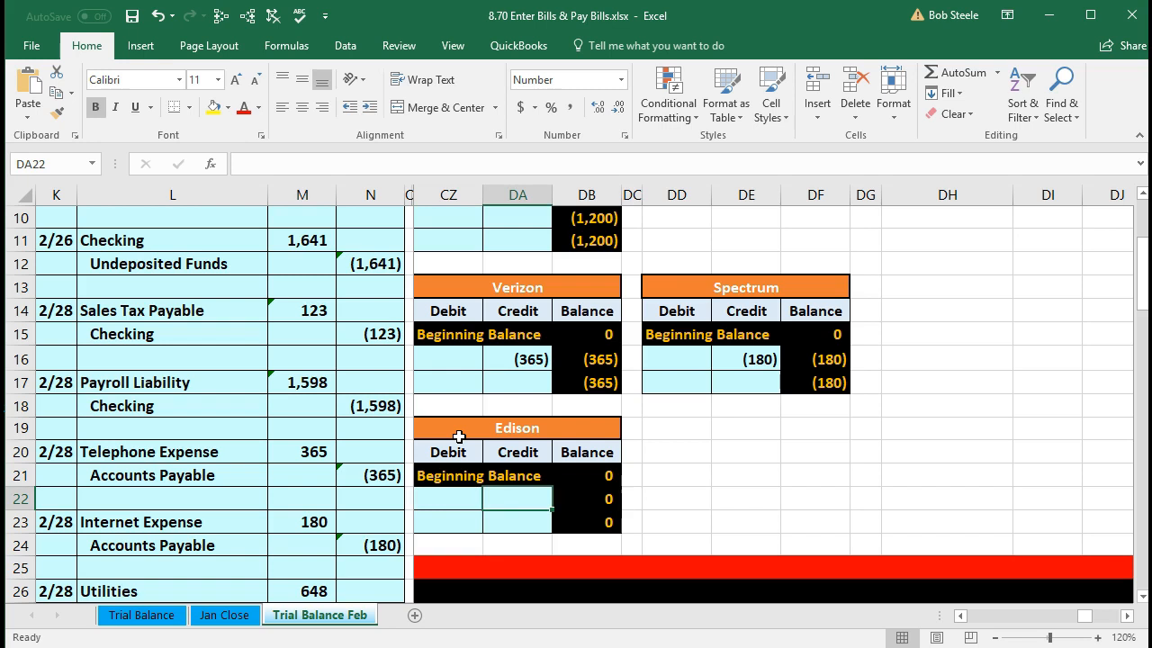
scroll(459, 437, "down", 2)
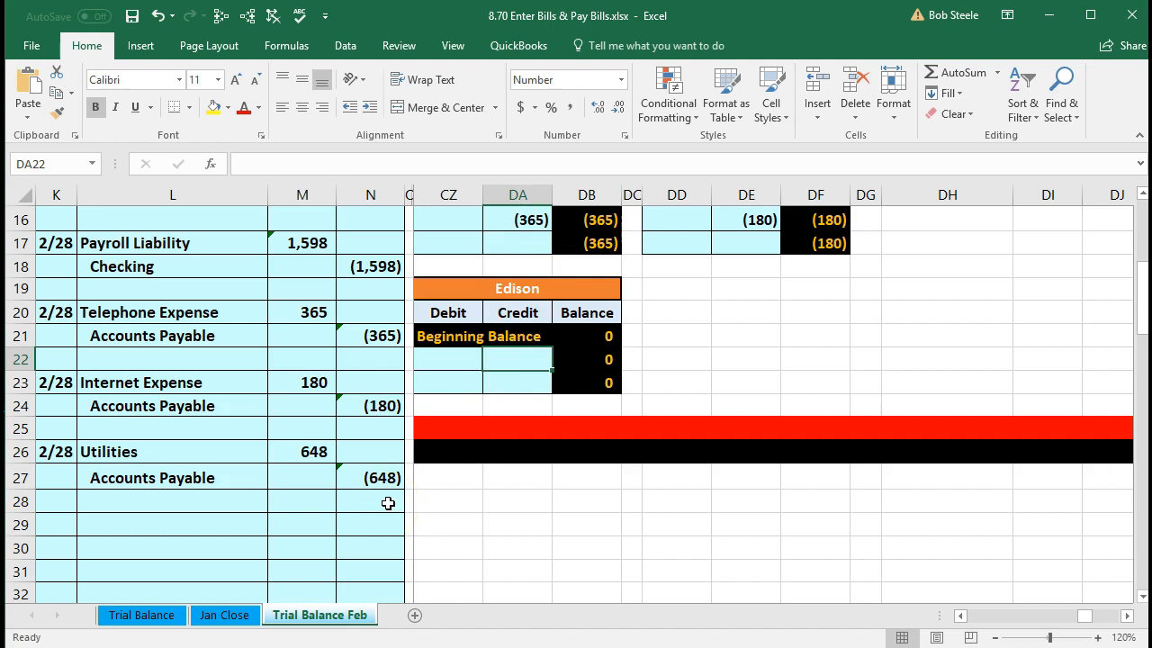
type("=")
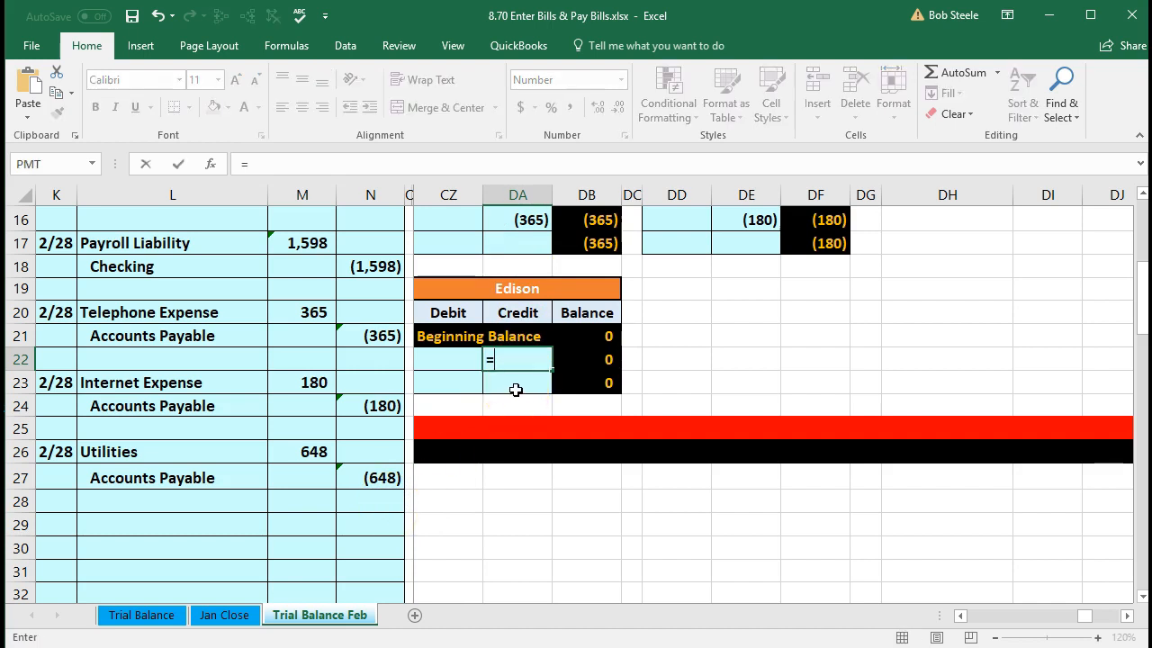
left_click(382, 477)
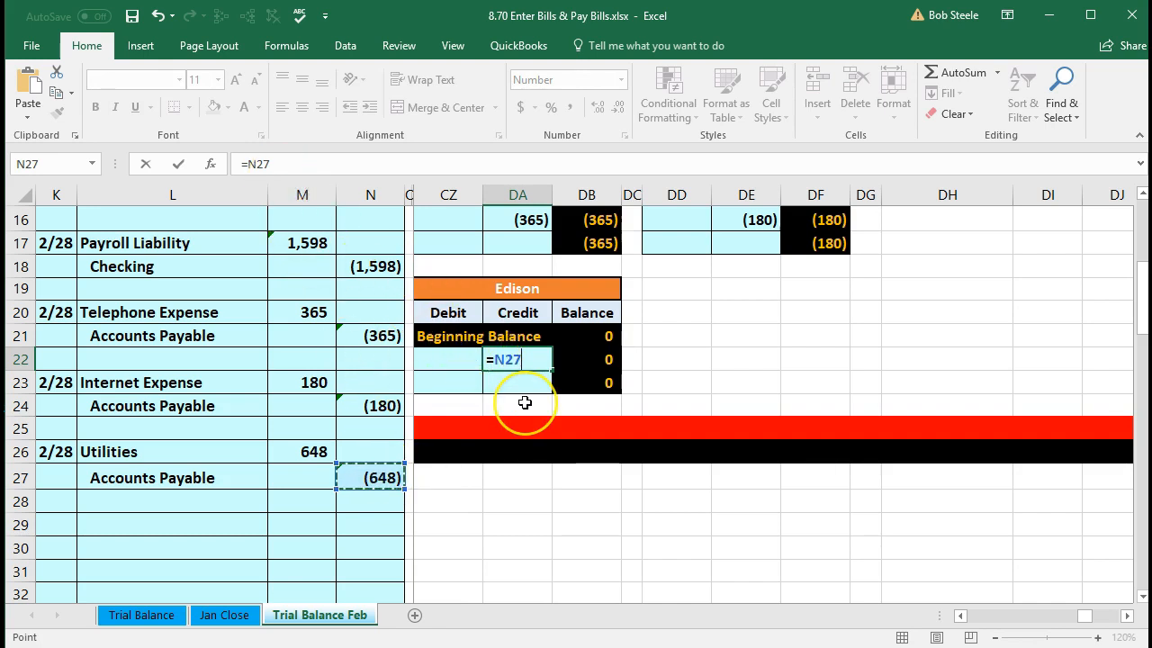
key("Return")
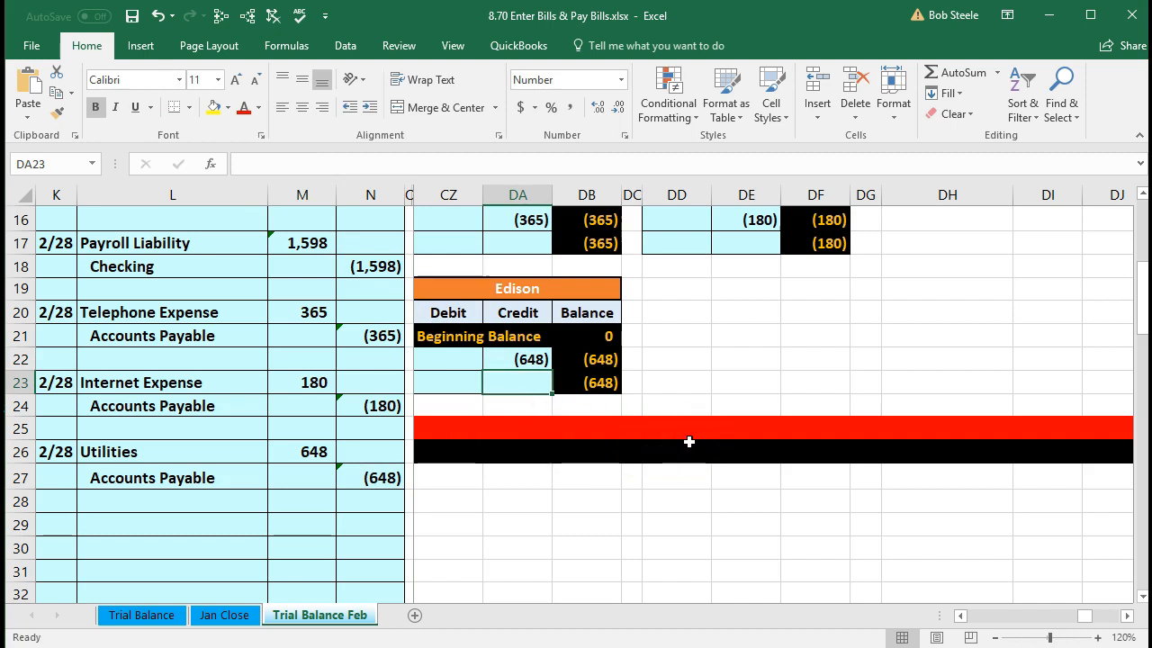
- Review the subsidiary ledger total formula =+DB11+DB17+DF8+DF17+DB23 in DE3, reading (2,393)
scroll(688, 439, "up", 5)
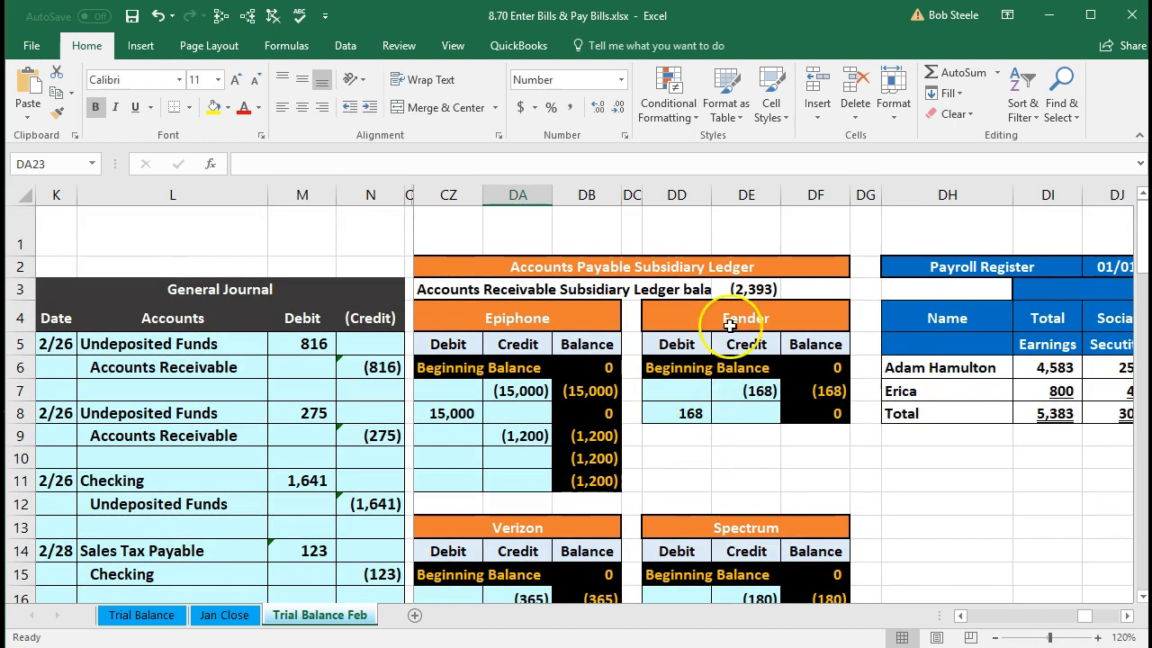
double_click(752, 289)
scroll(702, 444, "down", 3)
scroll(701, 443, "down", 1)
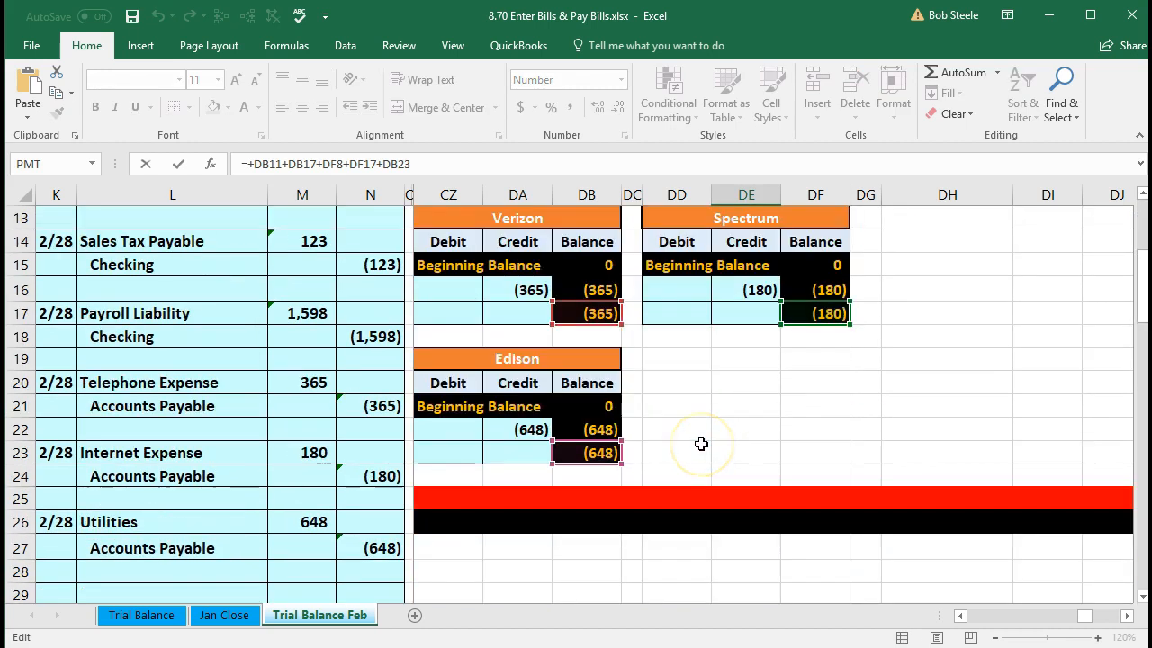
scroll(700, 441, "up", 4)
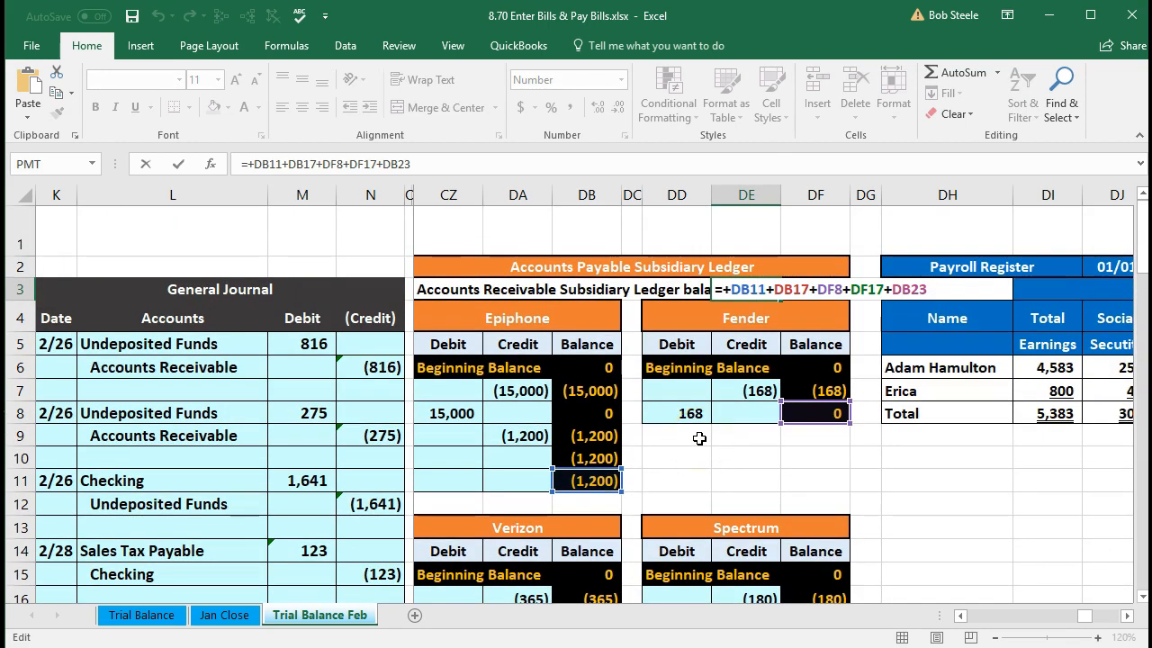
key("Return")
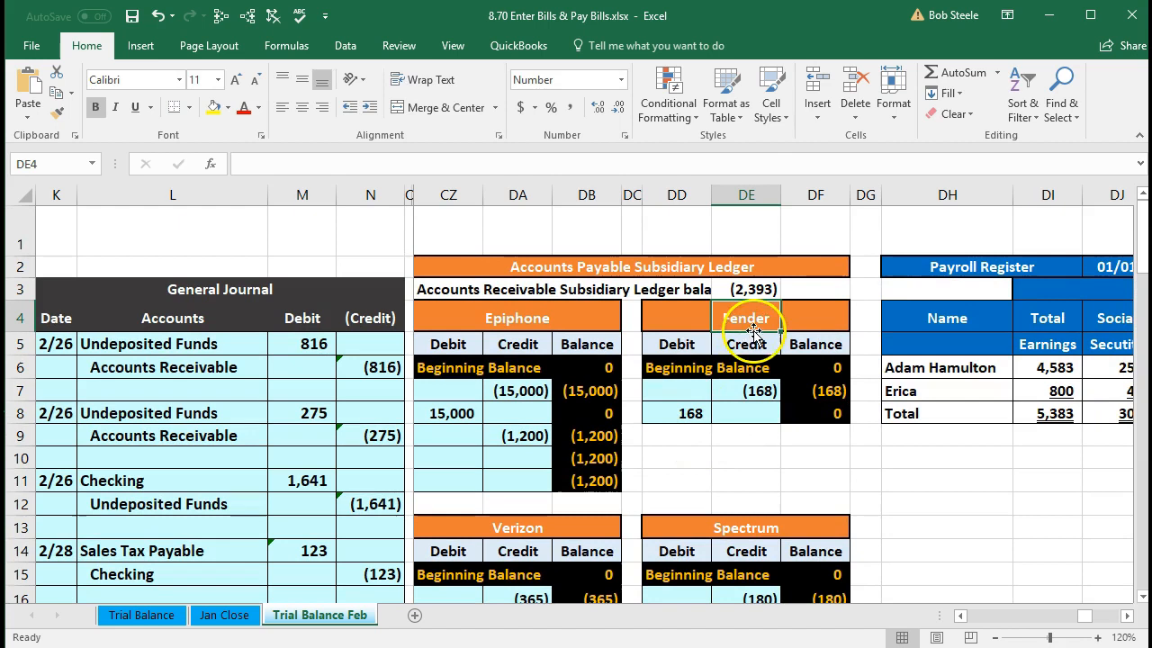
left_click(745, 289)
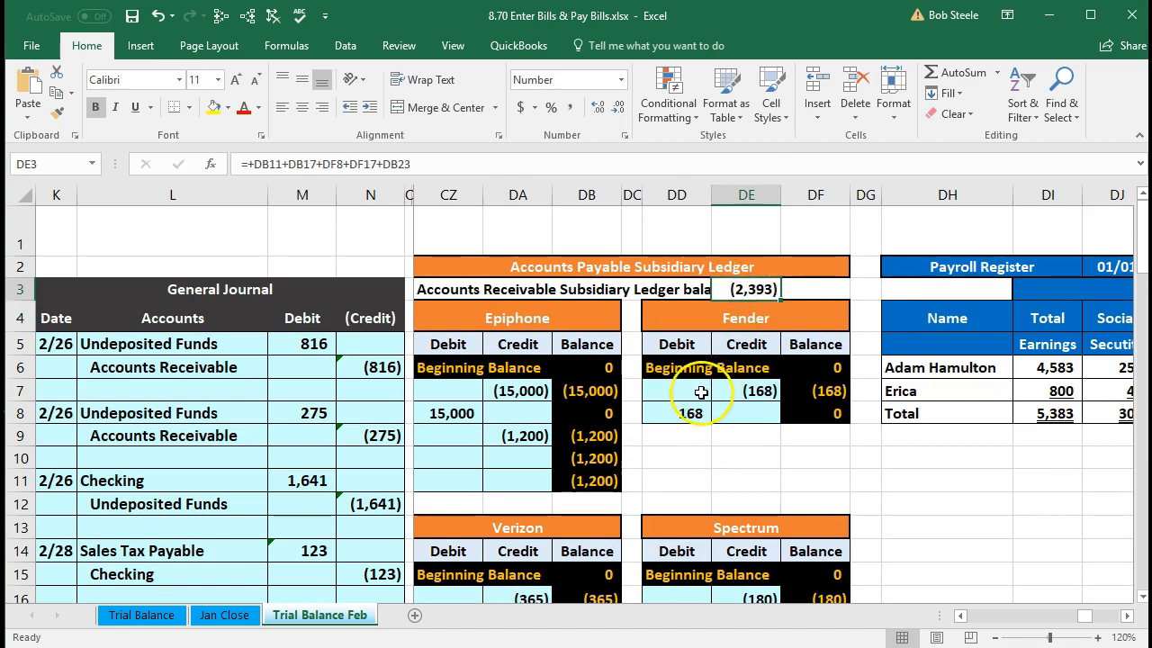
- Move back across to the trial balance Accounts Payable amount in column AK
left_click(387, 389)
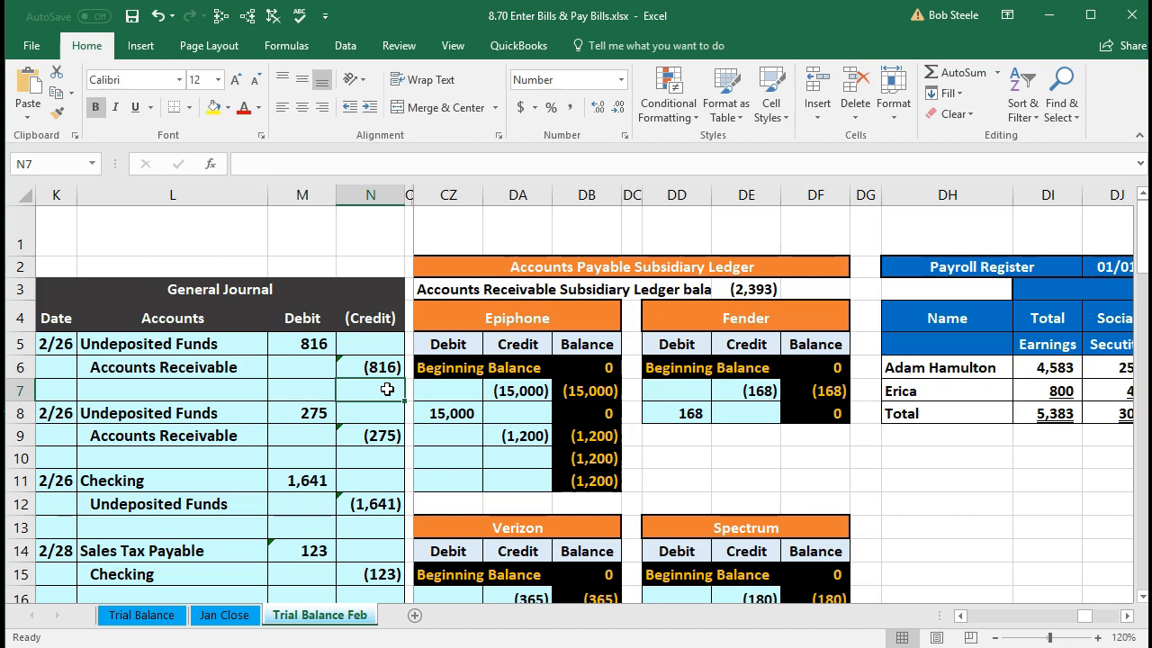
key("Right")
key("Right")
key("Right")
key("Down")
key("Down")
key("Down")
key("Down")
key("Down")
key("Down")
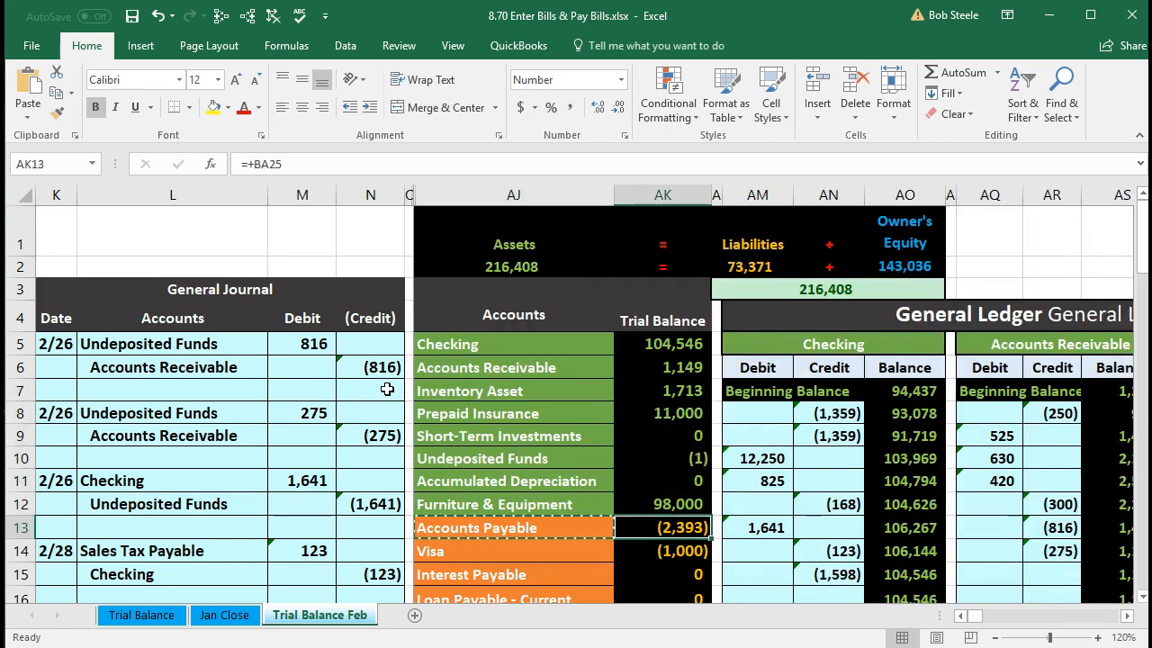
scroll(387, 389, "down", 1)
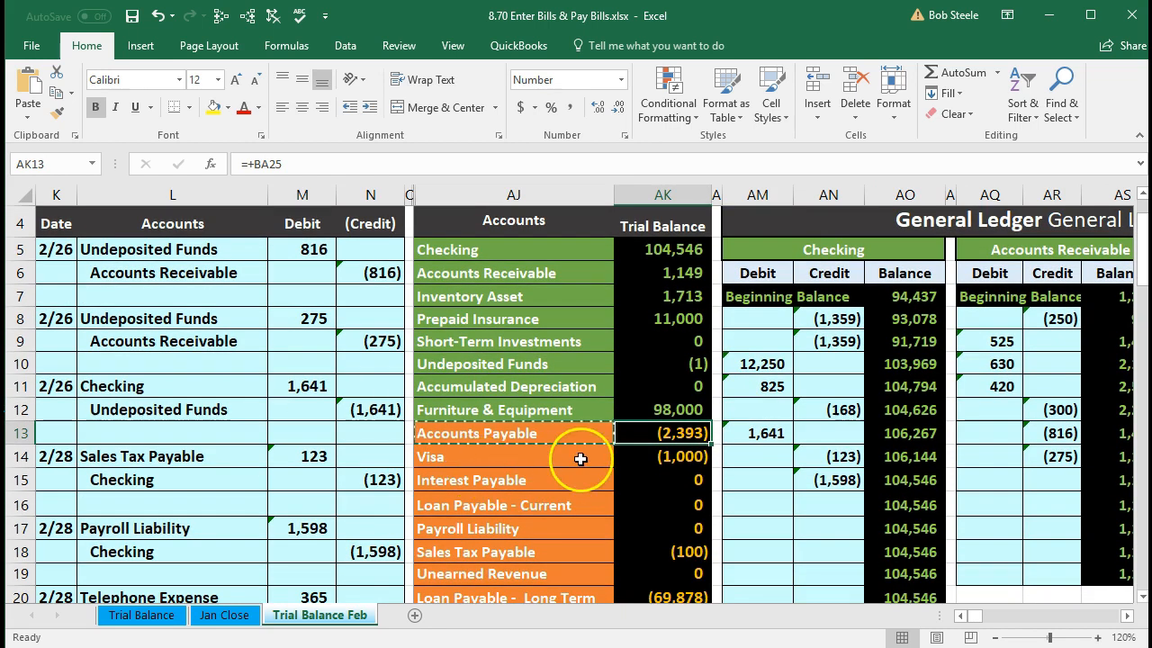
scroll(511, 462, "down", 2)
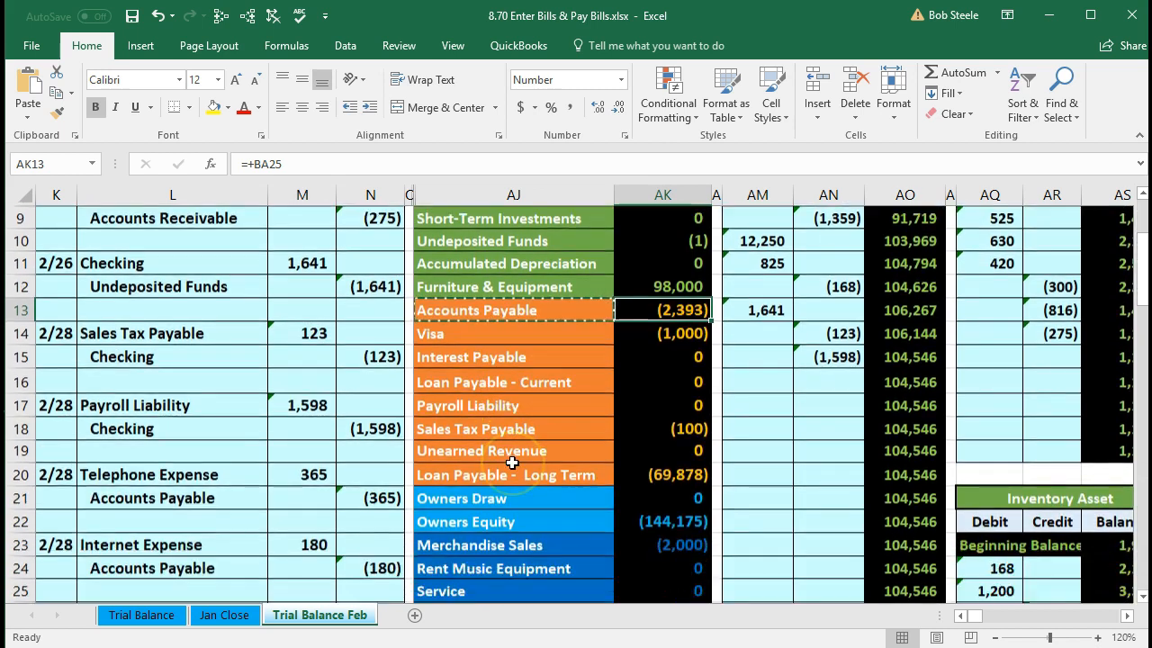
scroll(511, 463, "down", 2)
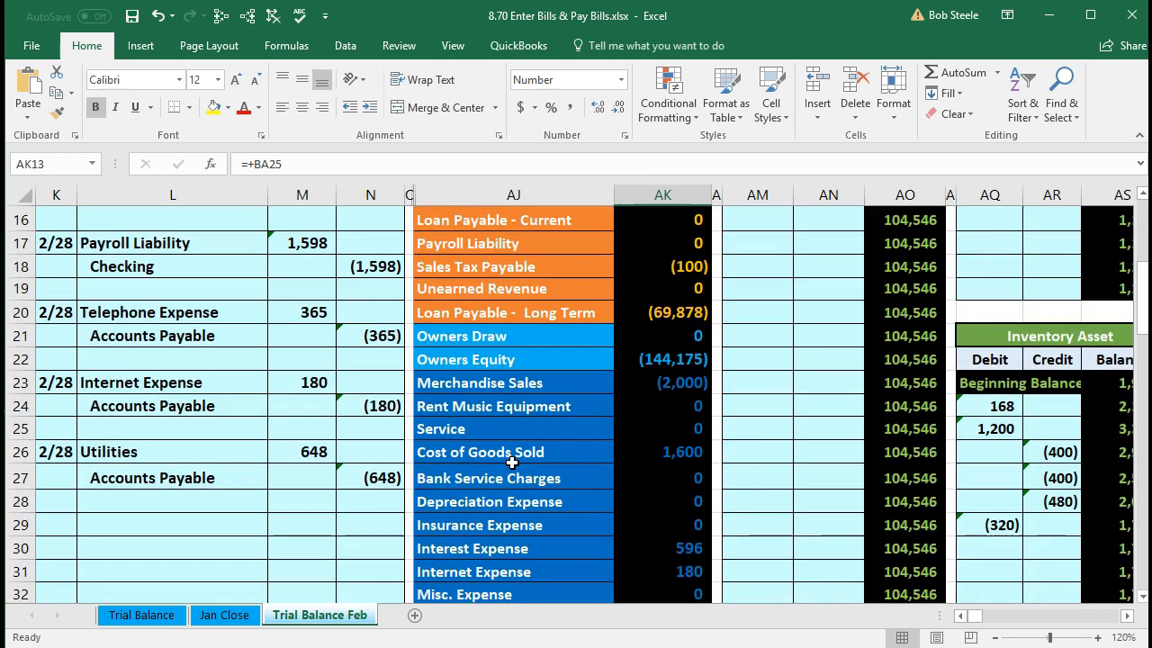
scroll(511, 463, "up", 2)
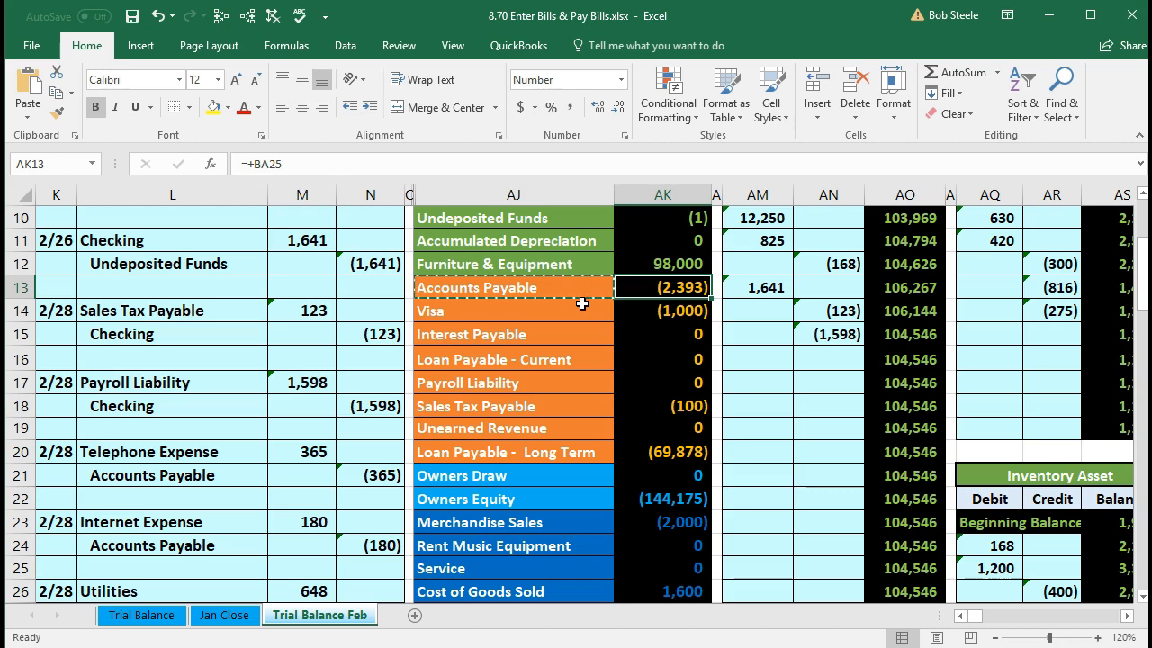
scroll(462, 441, "down", 3)
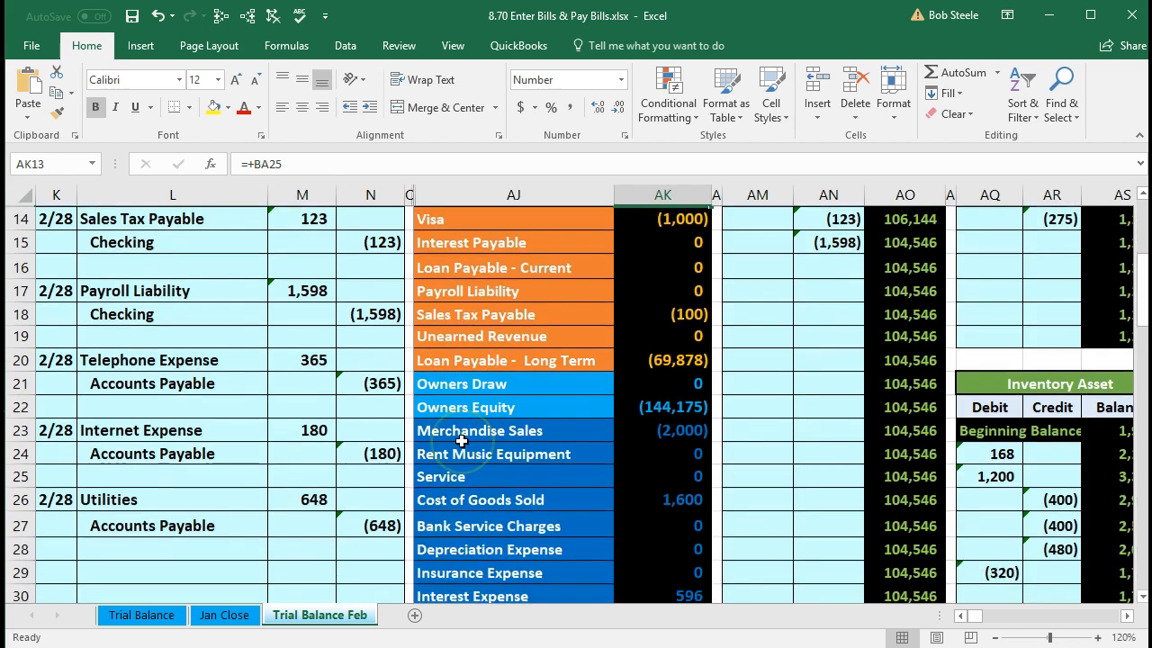
scroll(461, 441, "up", 5)
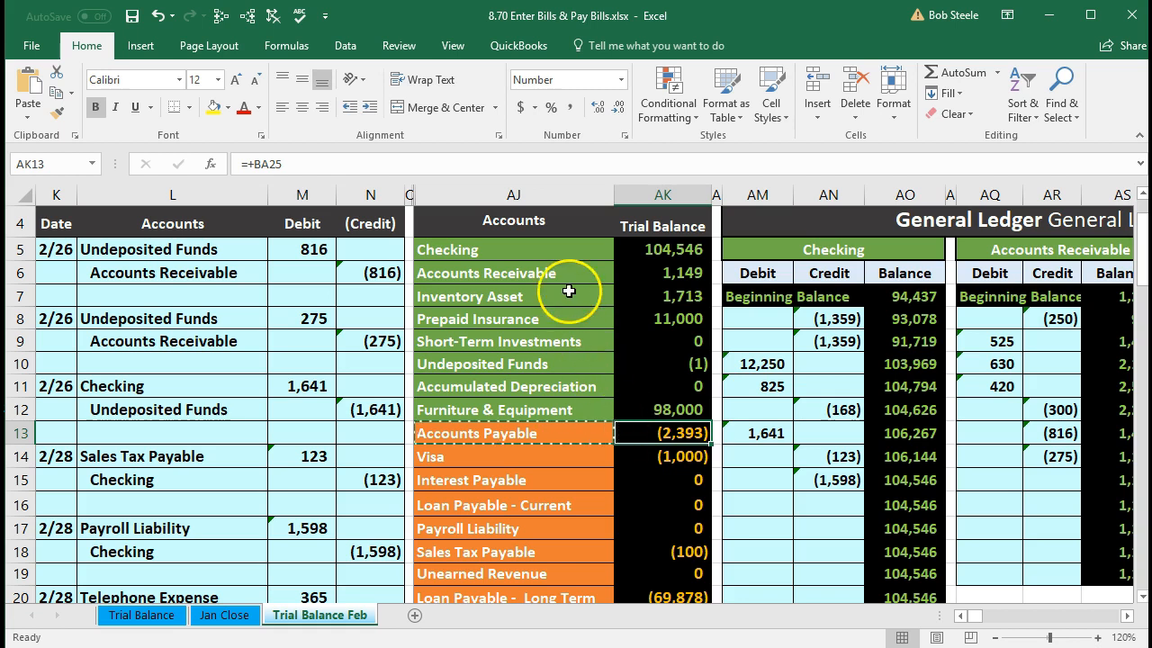
- Copy the Checking account name and date a new journal entry 2/28 in K29
left_click(547, 253)
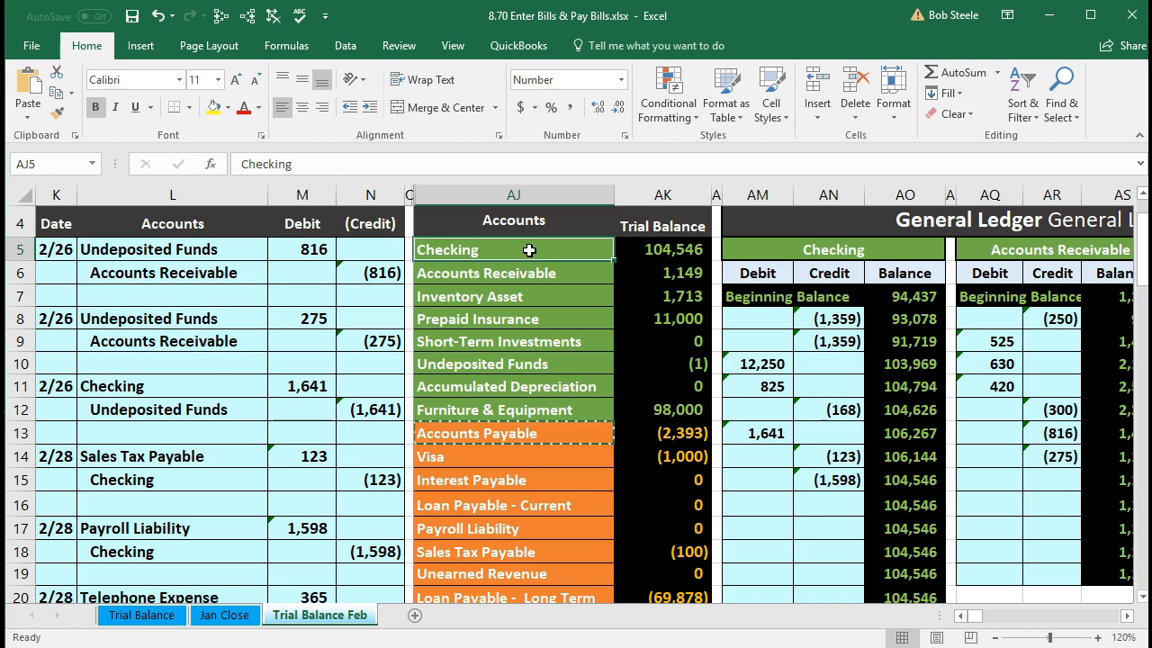
right_click(529, 251)
left_click(546, 286)
scroll(292, 397, "down", 5)
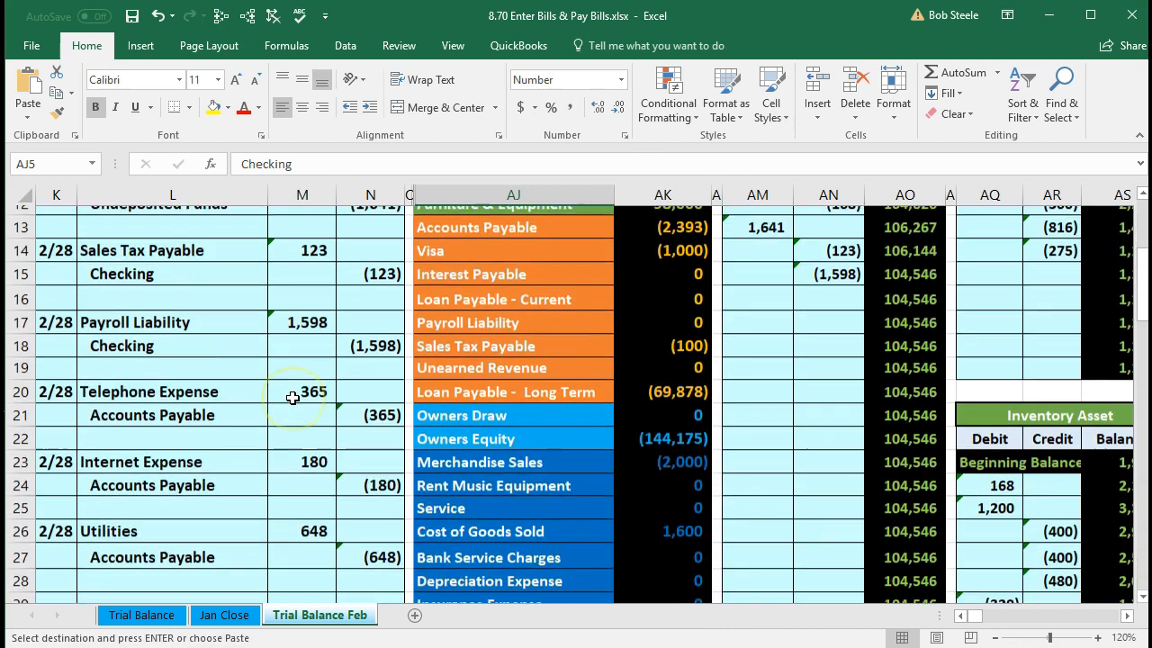
left_click(56, 453)
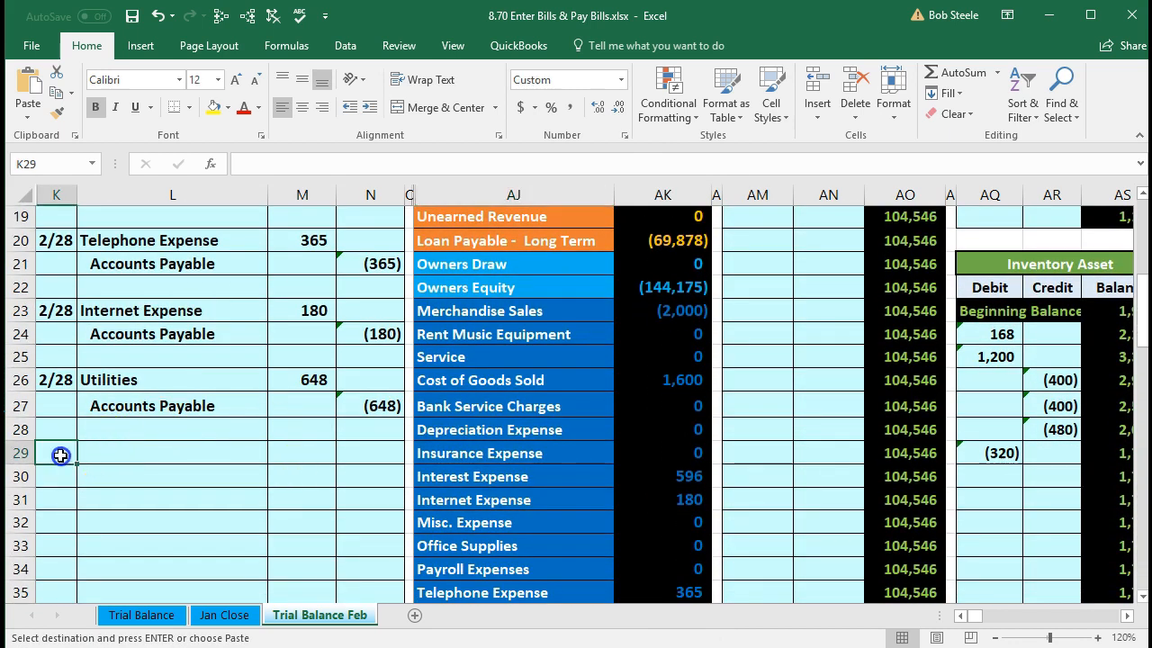
type("2/28")
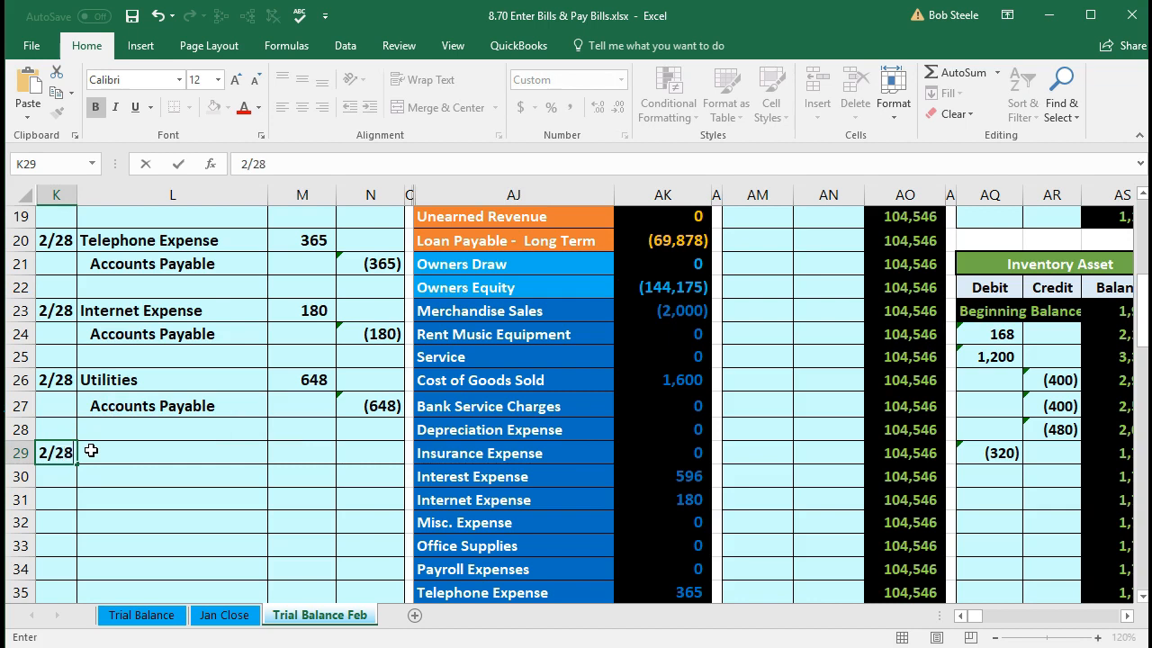
key("Return")
- Paste Checking as a value in L30, indent it, and credit it -1193 in N30
left_click(96, 474)
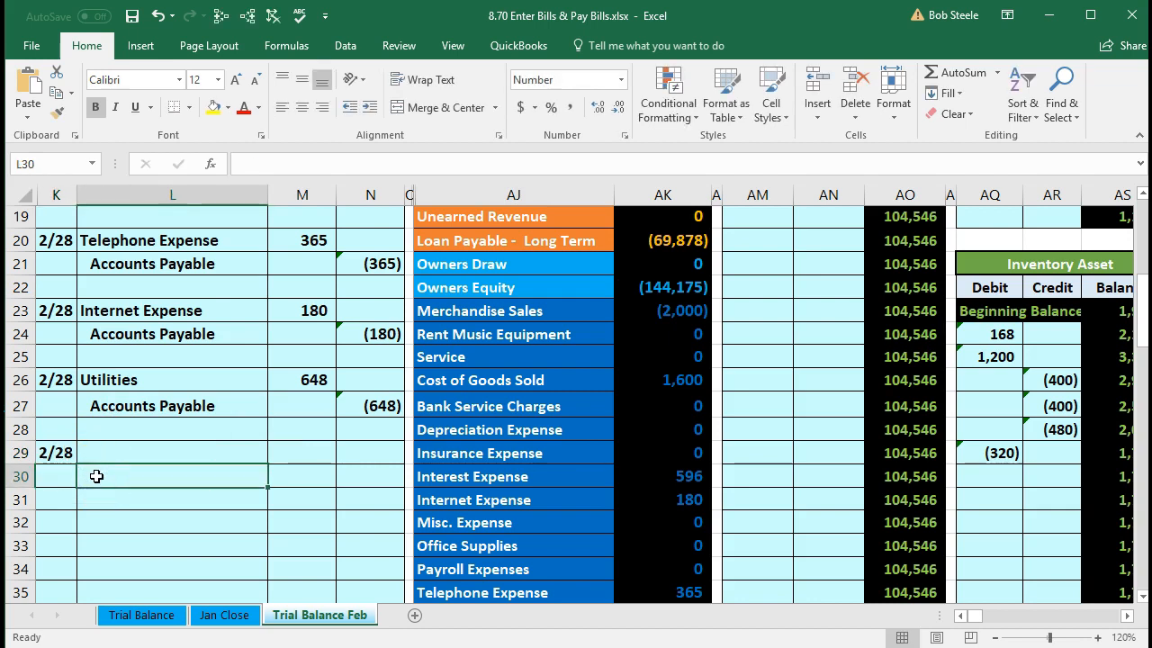
right_click(97, 476)
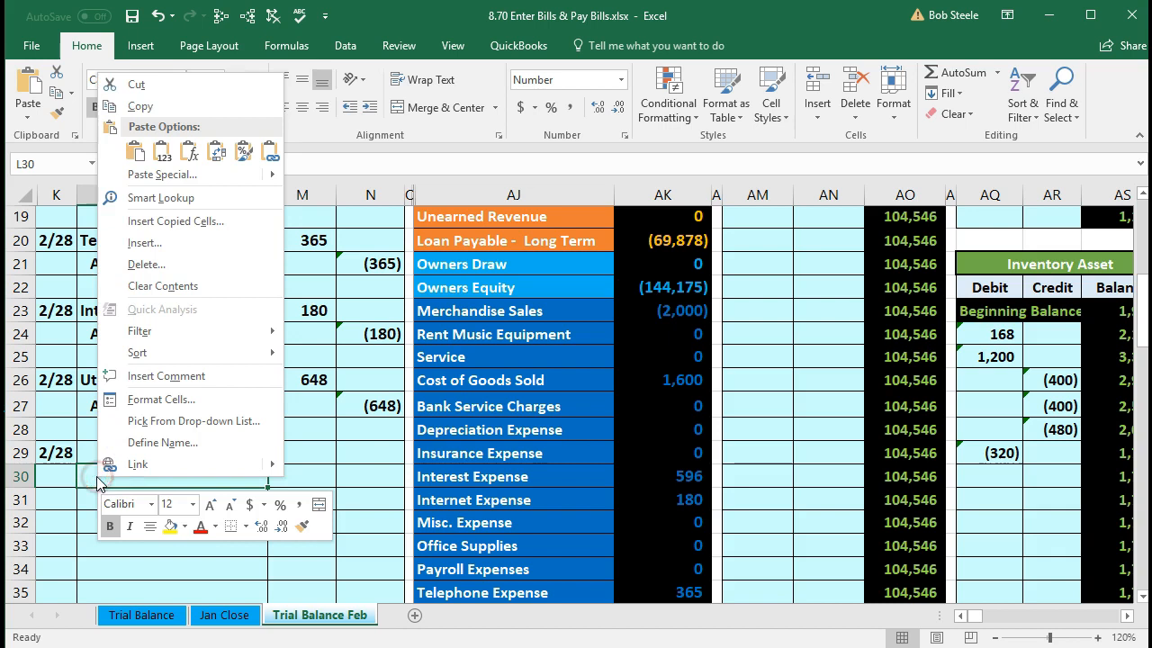
left_click(162, 153)
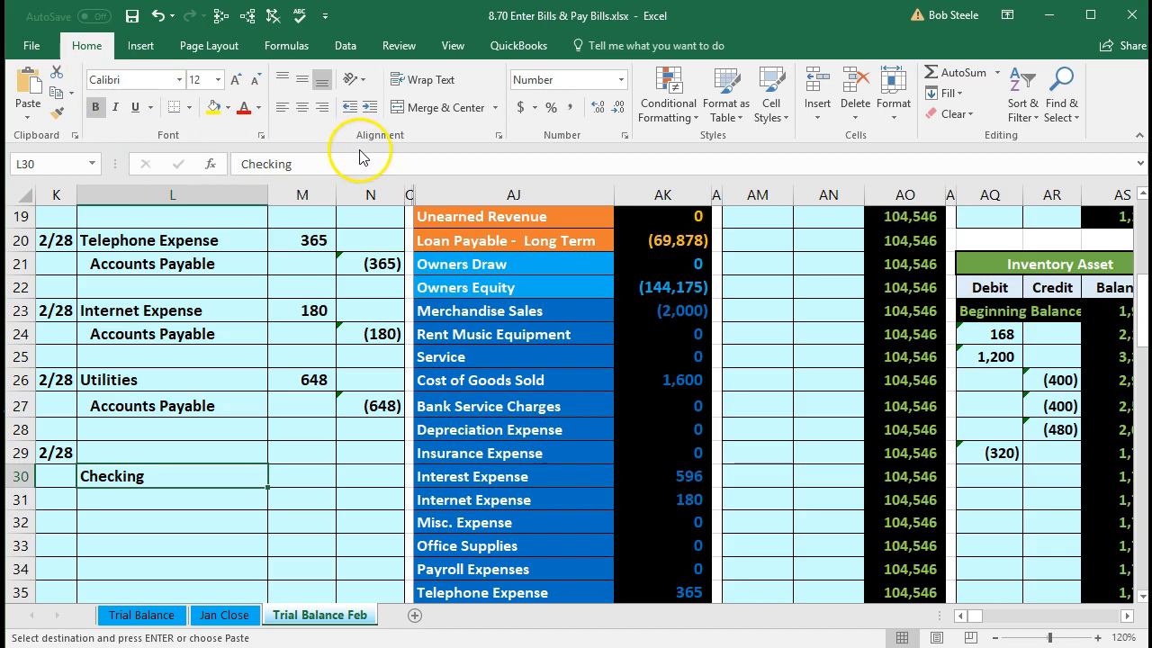
left_click(371, 110)
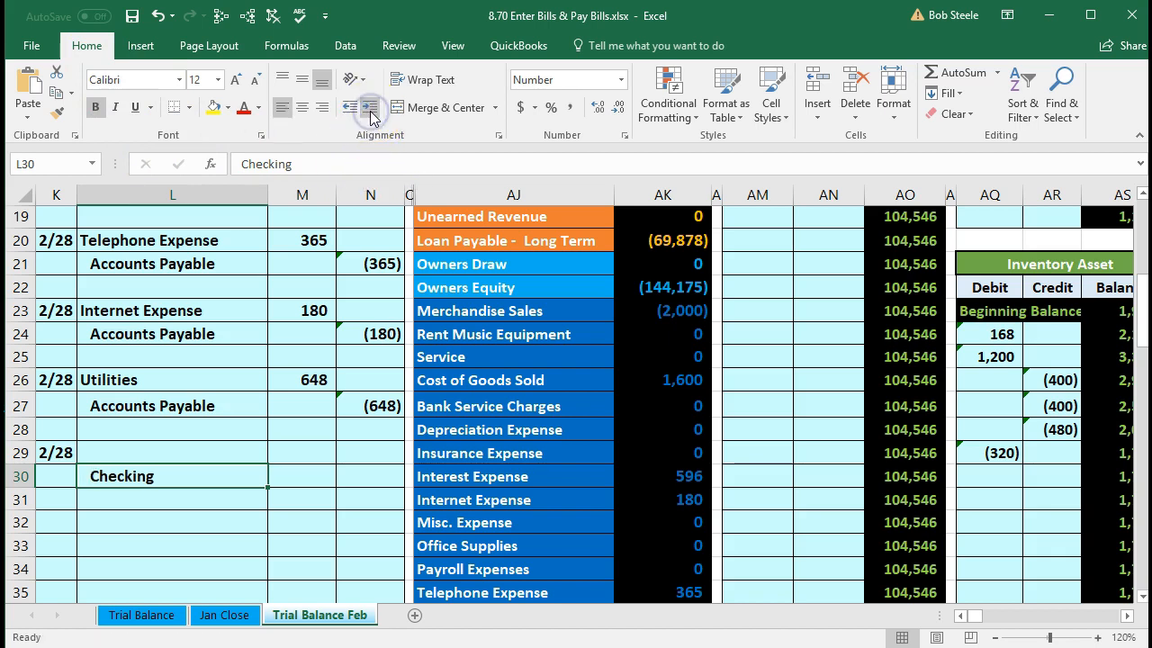
left_click(383, 467)
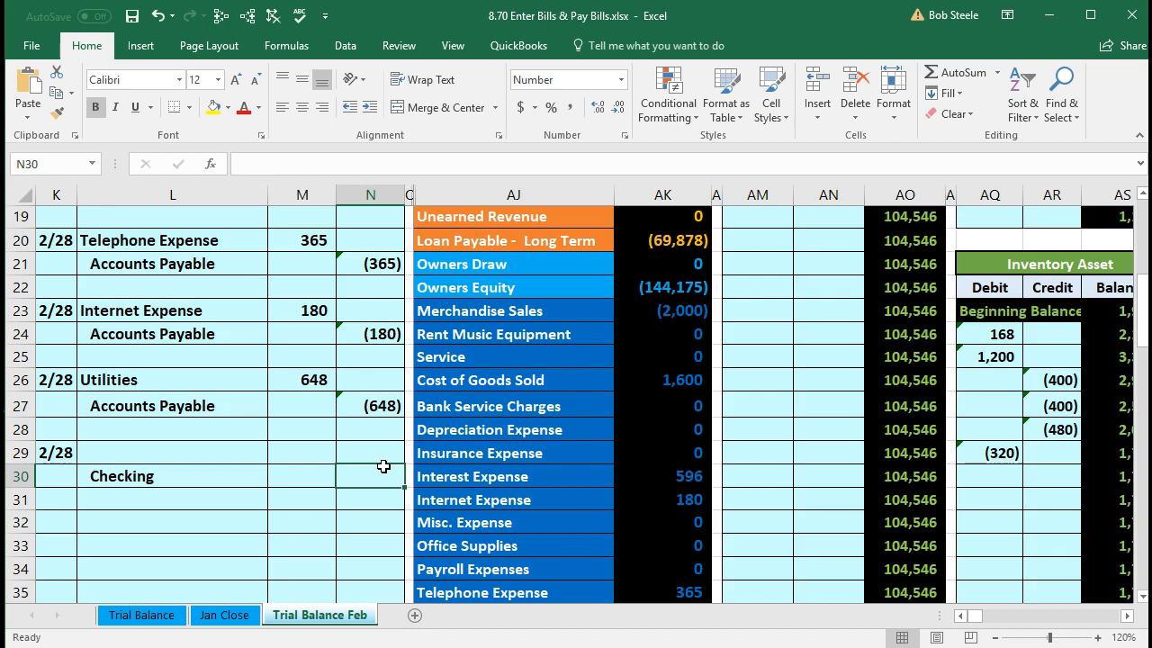
scroll(364, 472, "down", 1)
type("-1193")
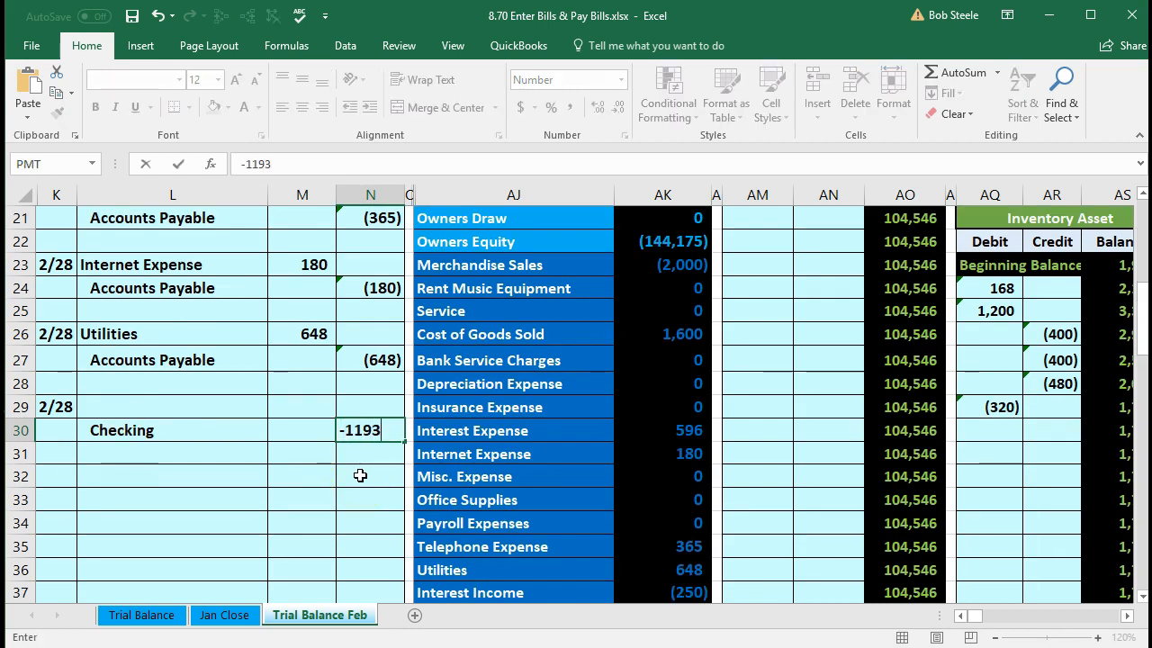
key("Return")
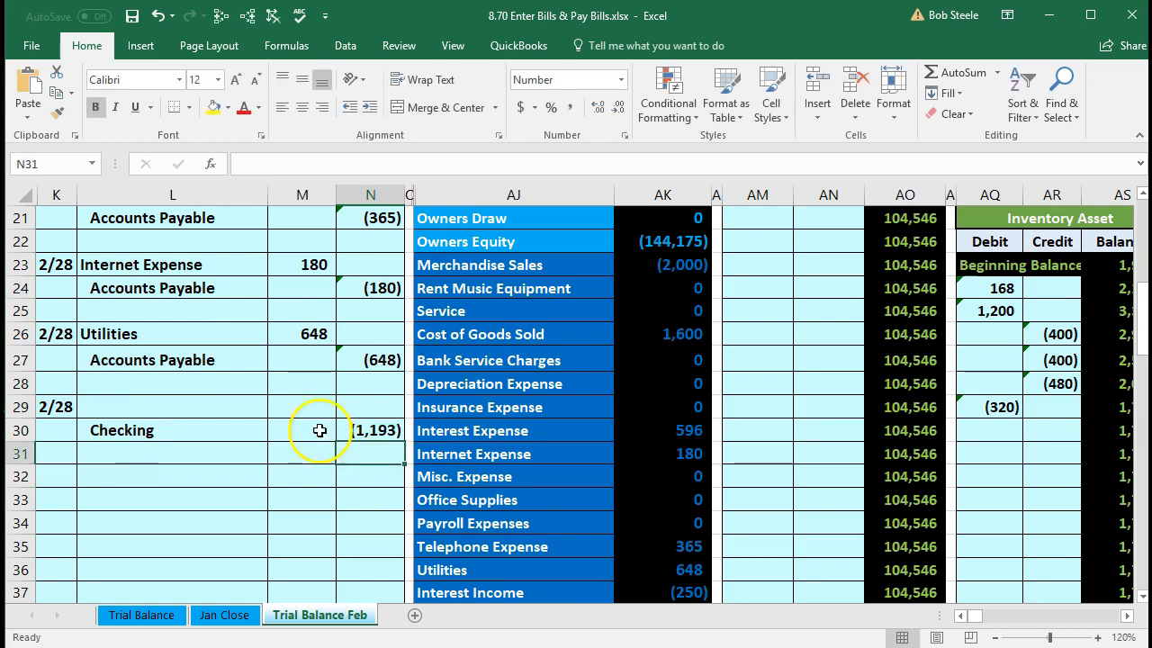
- Enter the matching 1,193 debit in M29 as =-N30
left_click(304, 406)
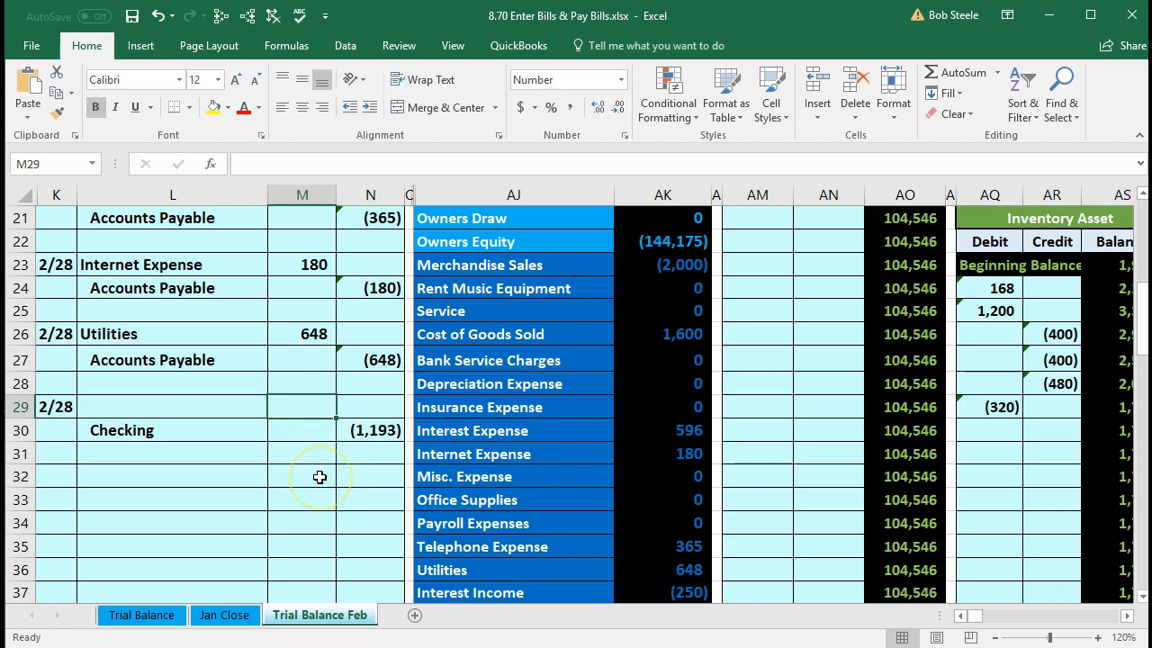
type("=-")
key("Down")
key("Right")
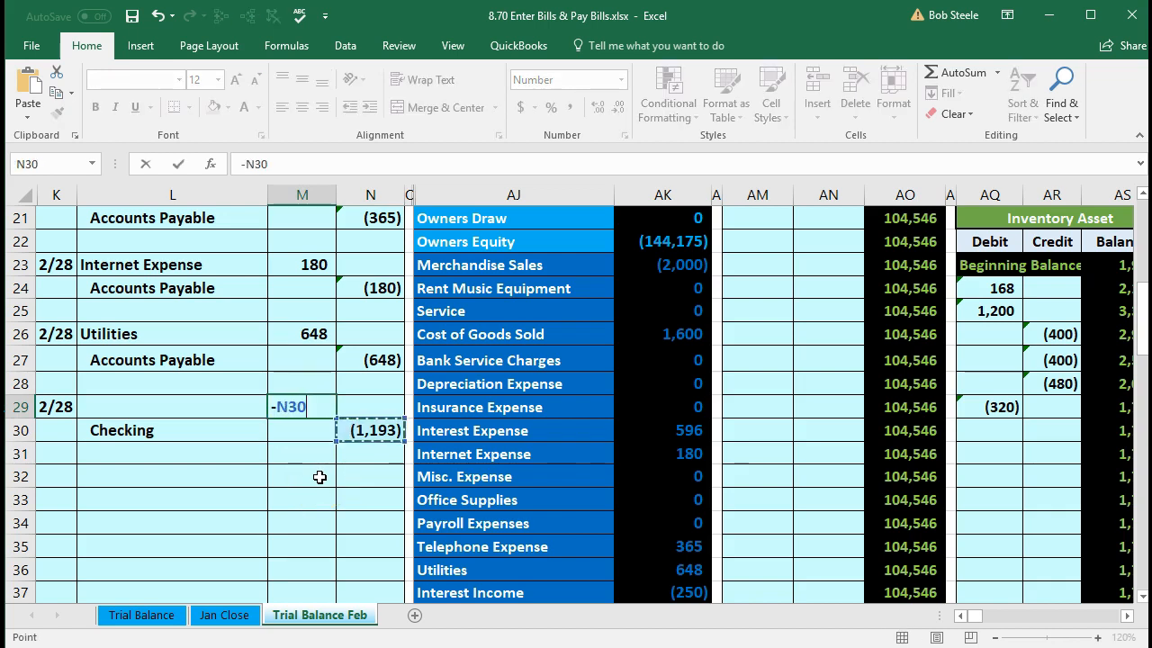
key("Return")
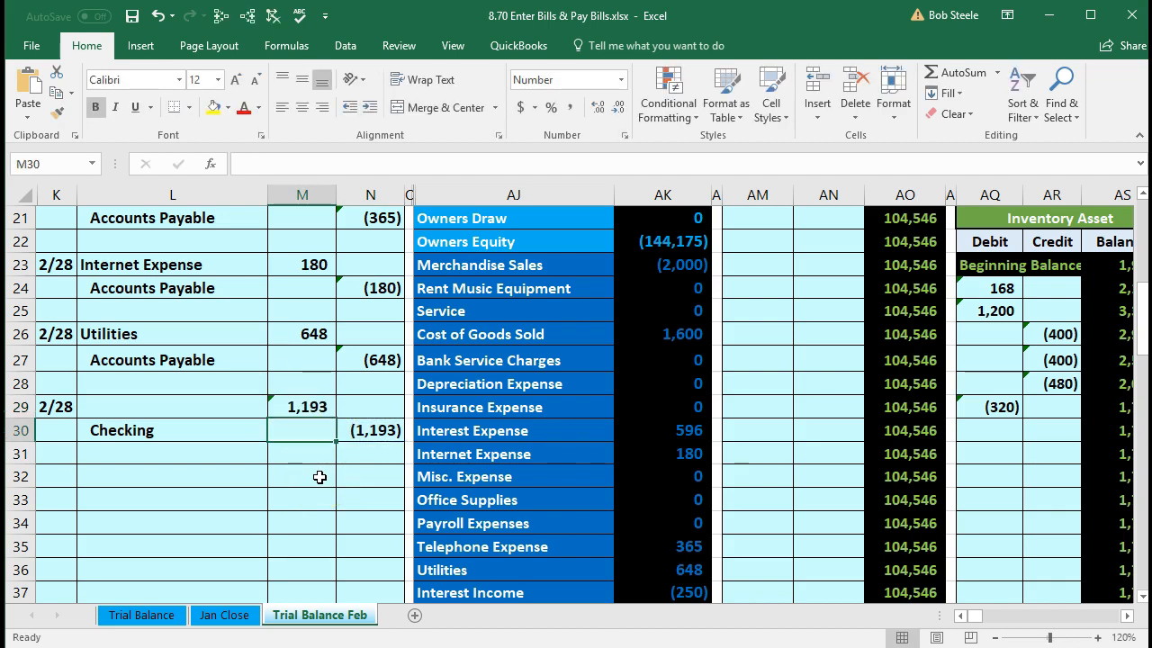
left_click(375, 513)
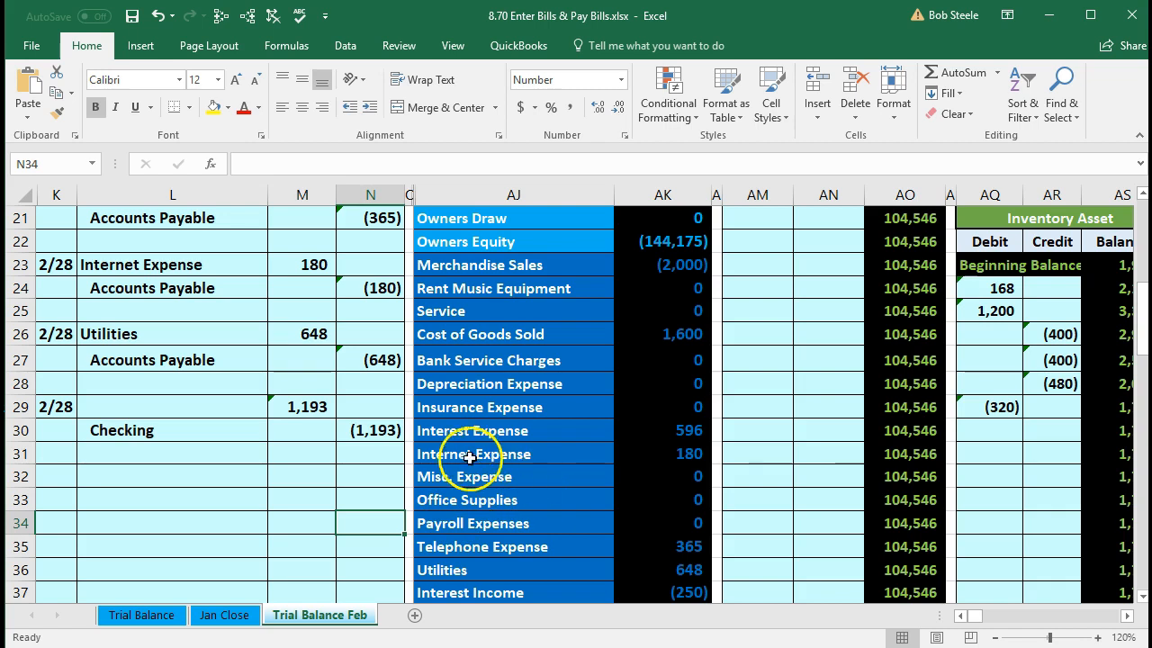
- Check the Accounts Payable trial balance formula and copy the Accounts Payable name from AJ13
scroll(450, 459, "up", 1)
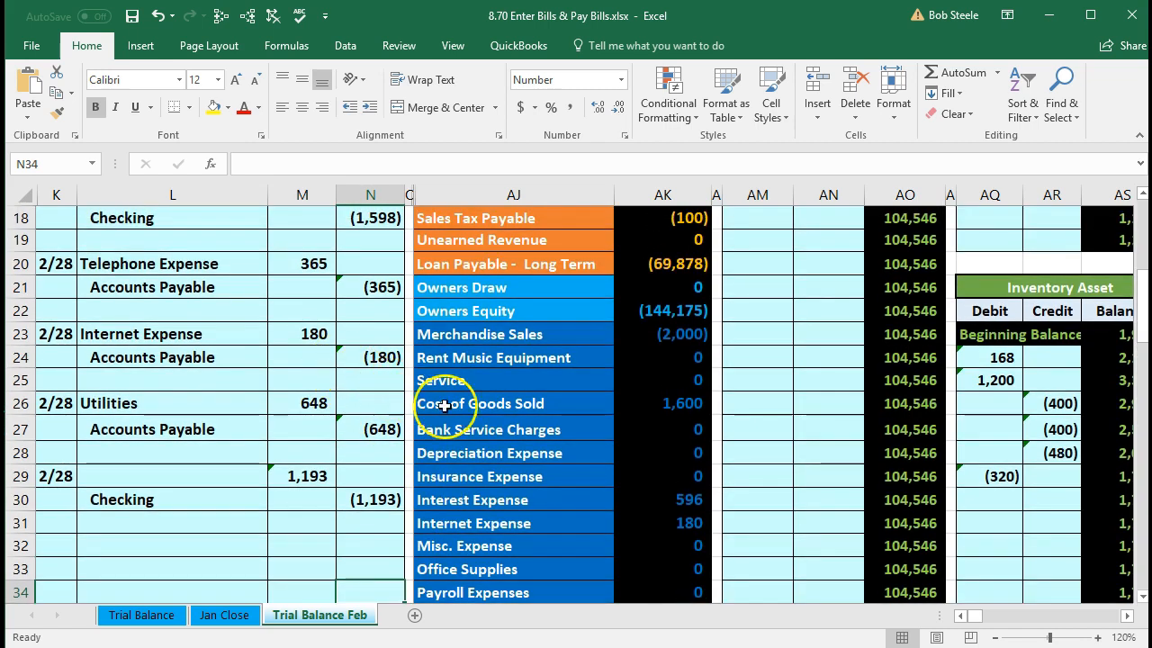
scroll(446, 405, "up", 2)
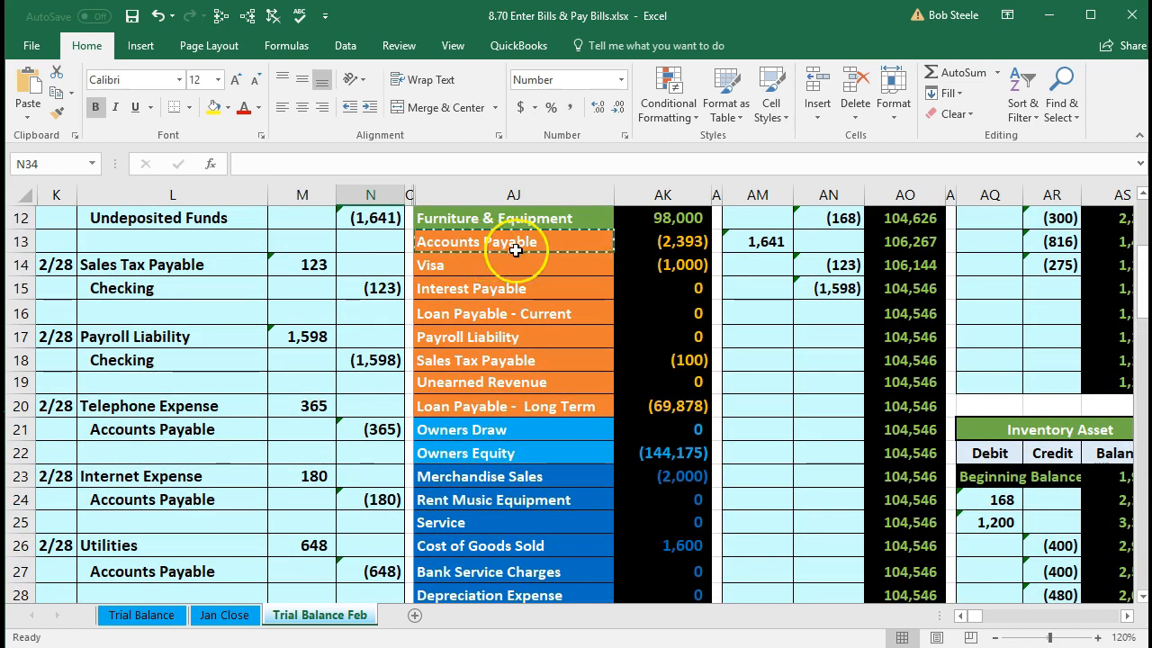
scroll(423, 468, "down", 1)
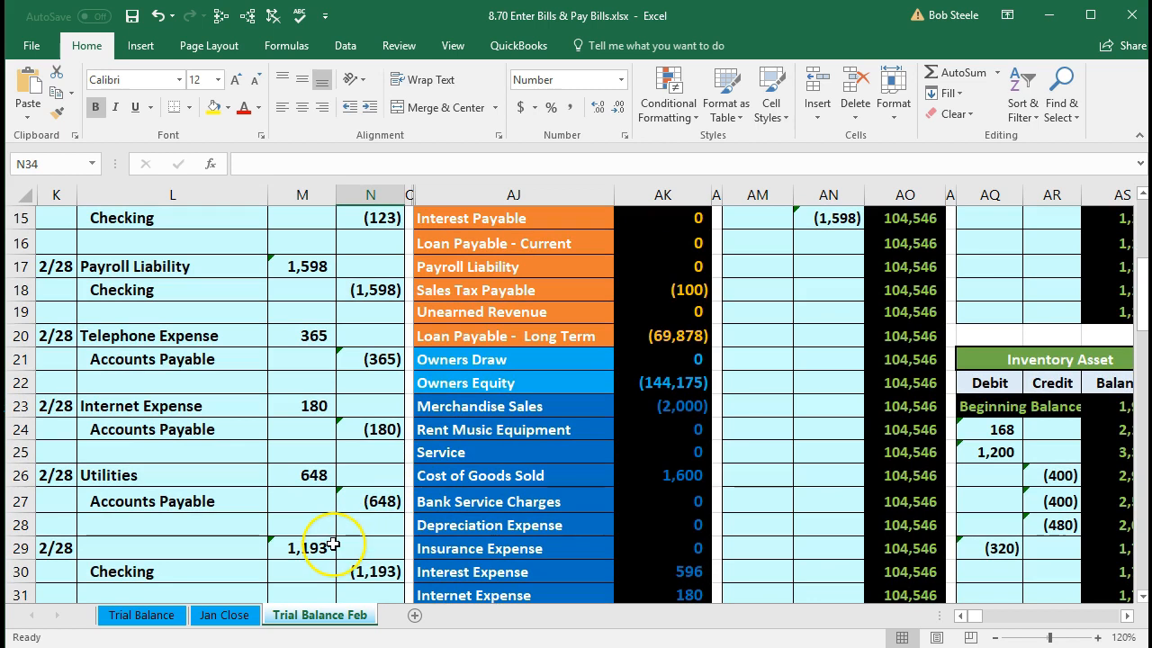
scroll(411, 477, "up", 2)
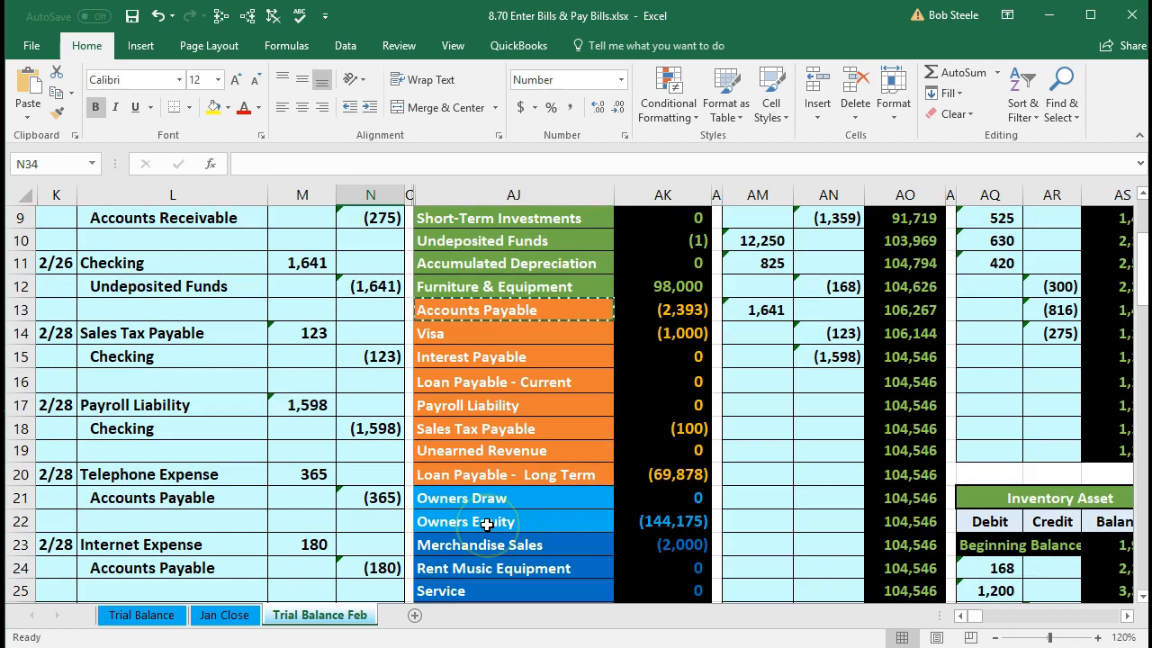
left_click(566, 309)
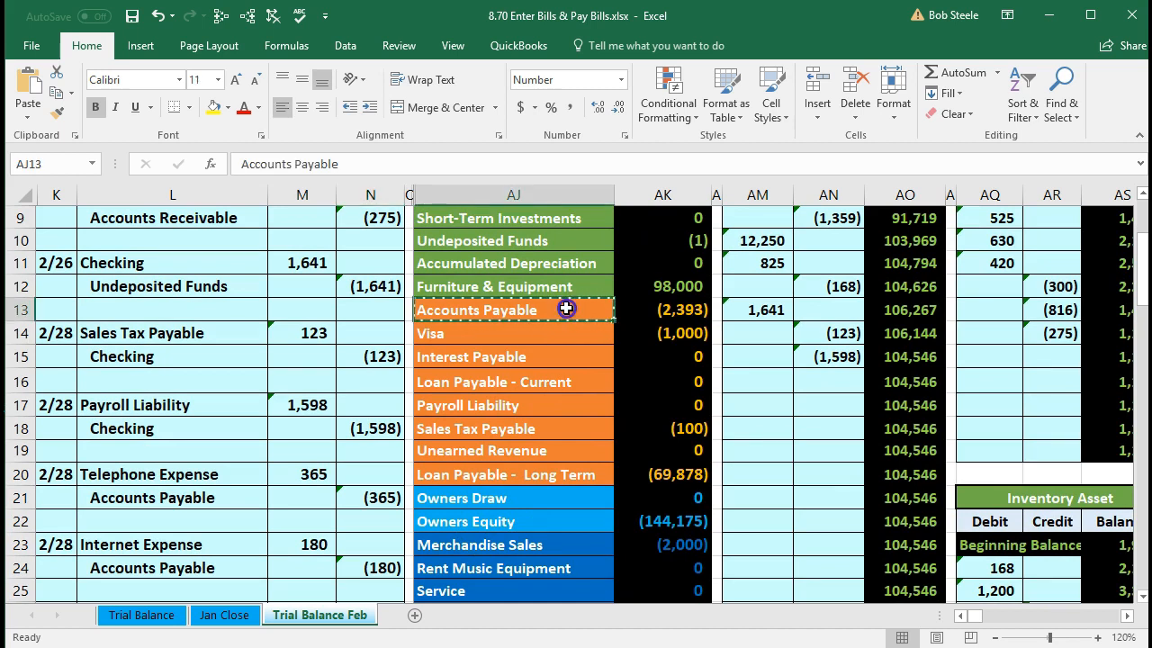
left_click(623, 310)
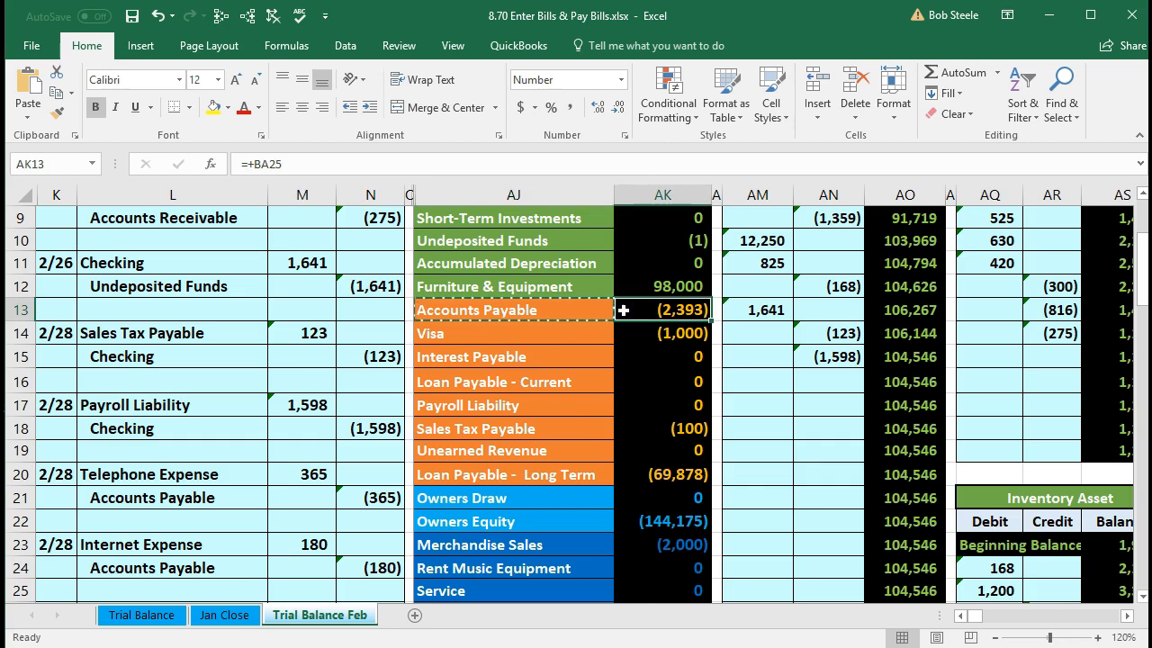
left_click(542, 308)
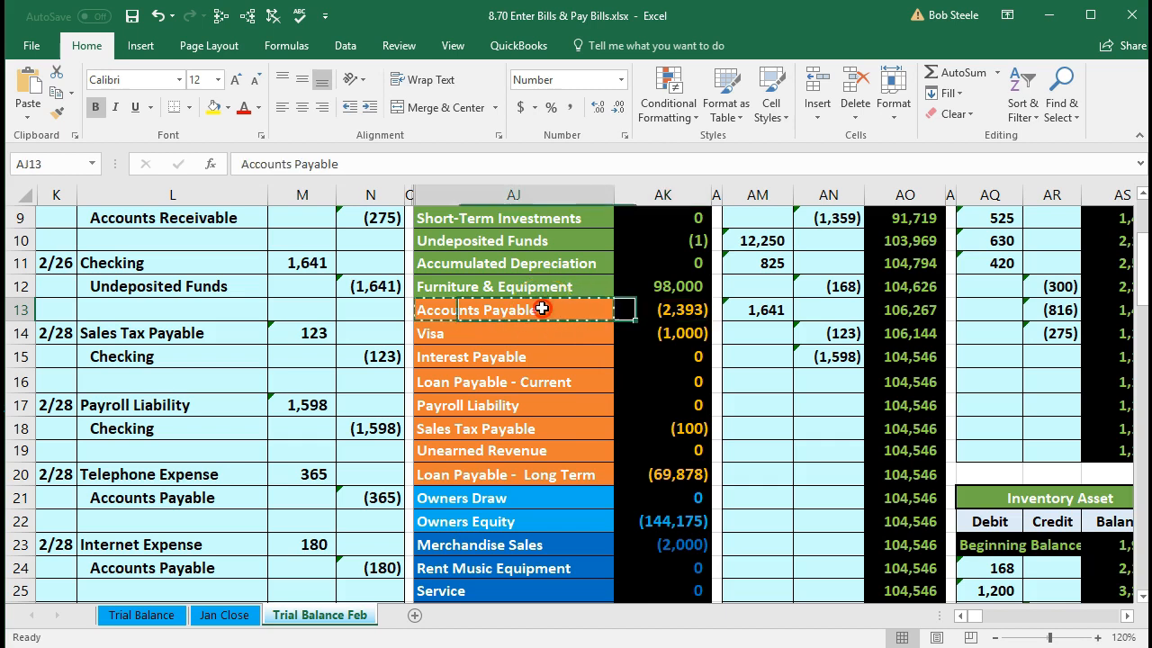
right_click(541, 309)
left_click(558, 340)
- Paste Accounts Payable as a value into L29 as the entry's debit line
scroll(274, 444, "down", 3)
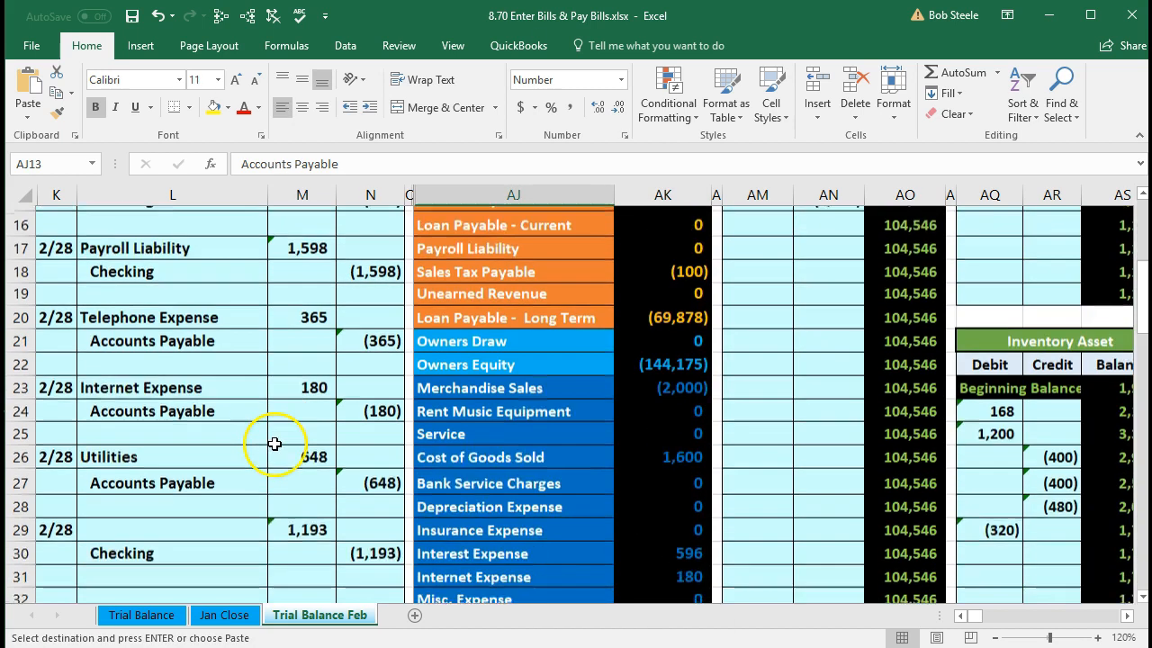
left_click(188, 476)
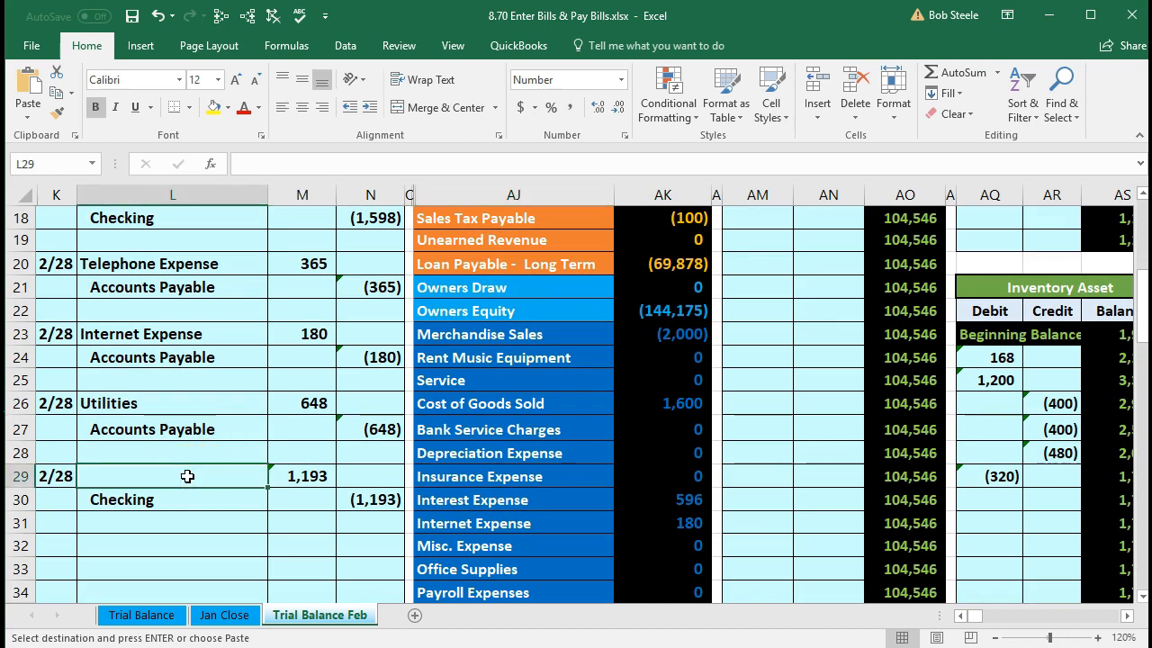
right_click(187, 476)
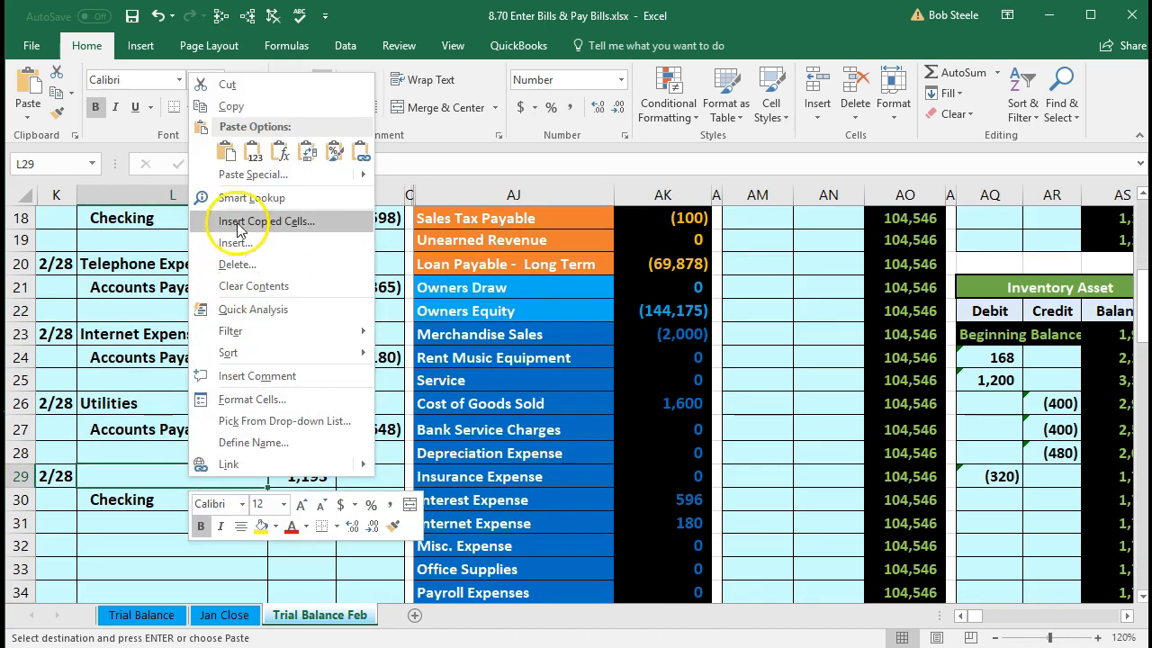
left_click(252, 158)
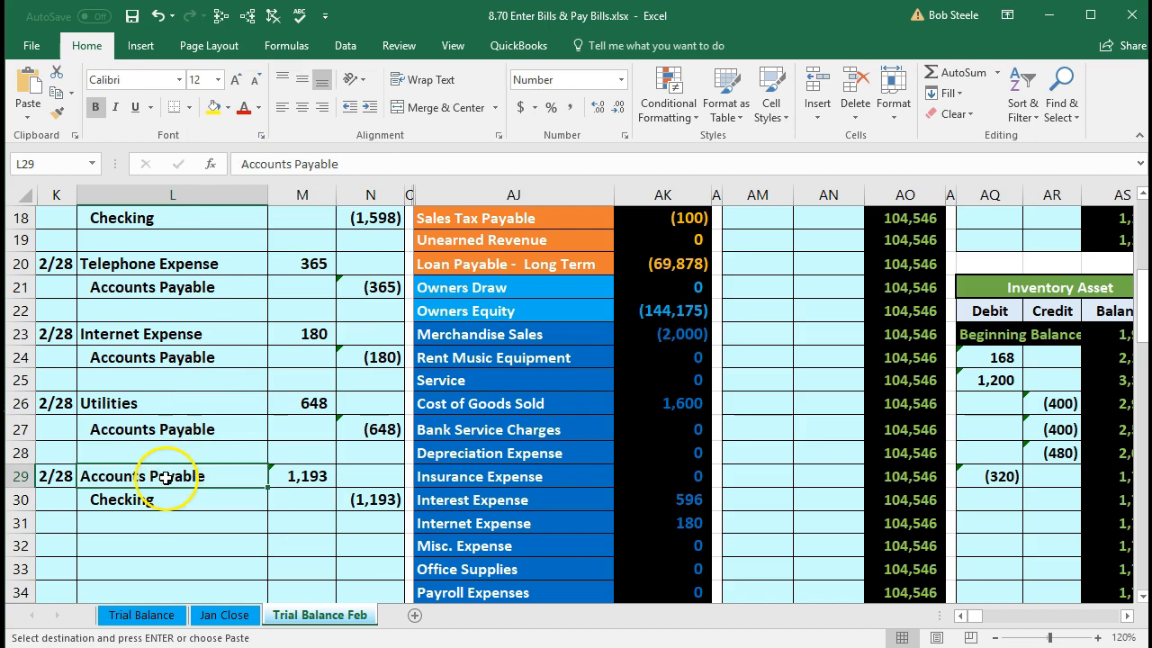
left_click_drag(231, 476, 342, 494)
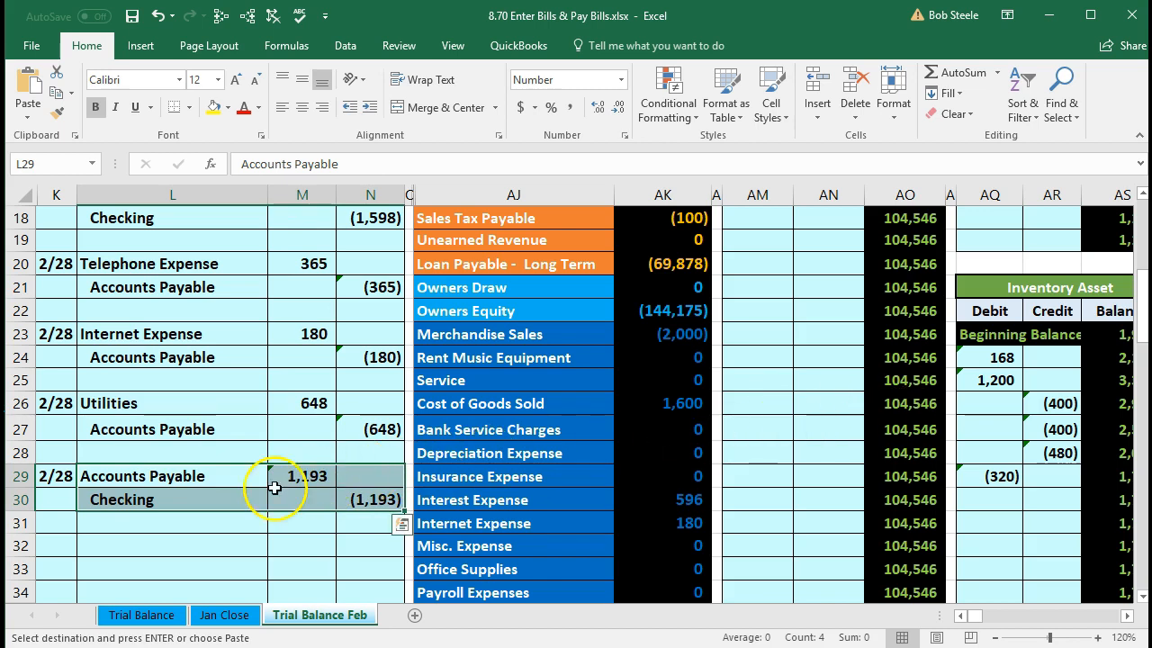
left_click_drag(237, 477, 296, 476)
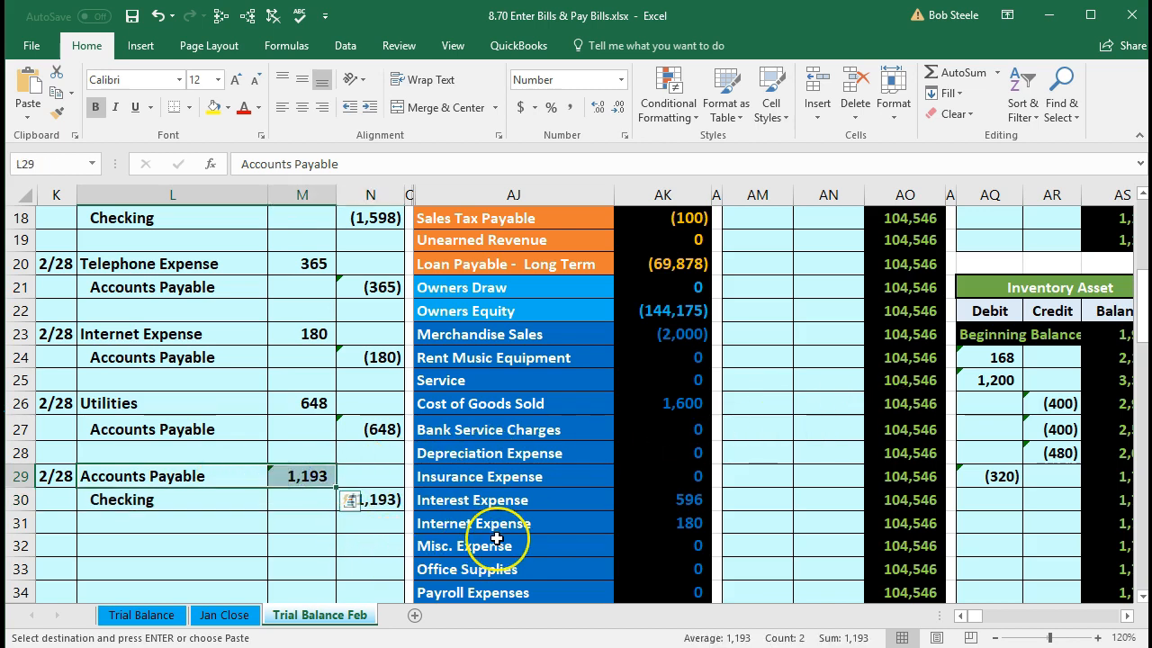
scroll(490, 536, "up", 4)
- Move from the Accounts Payable trial balance row to the Accounts Payable ledger's next empty row
left_click_drag(472, 381, 630, 380)
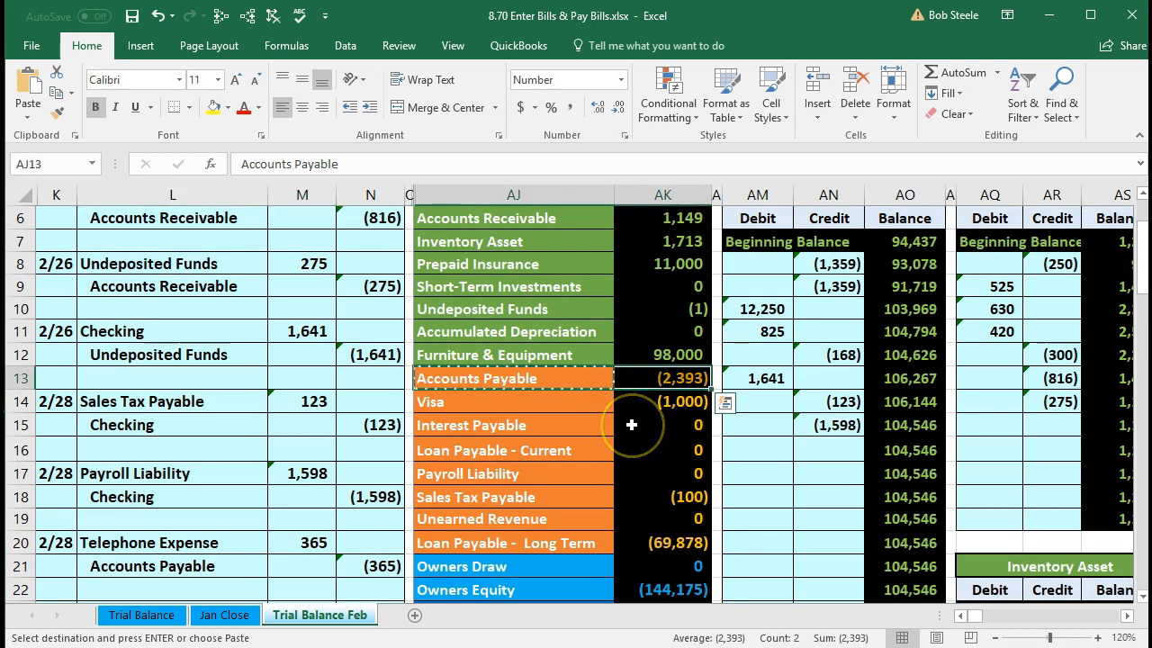
key("Right")
key("Right")
key("Right")
key("Right")
key("Right")
key("Right")
key("Right")
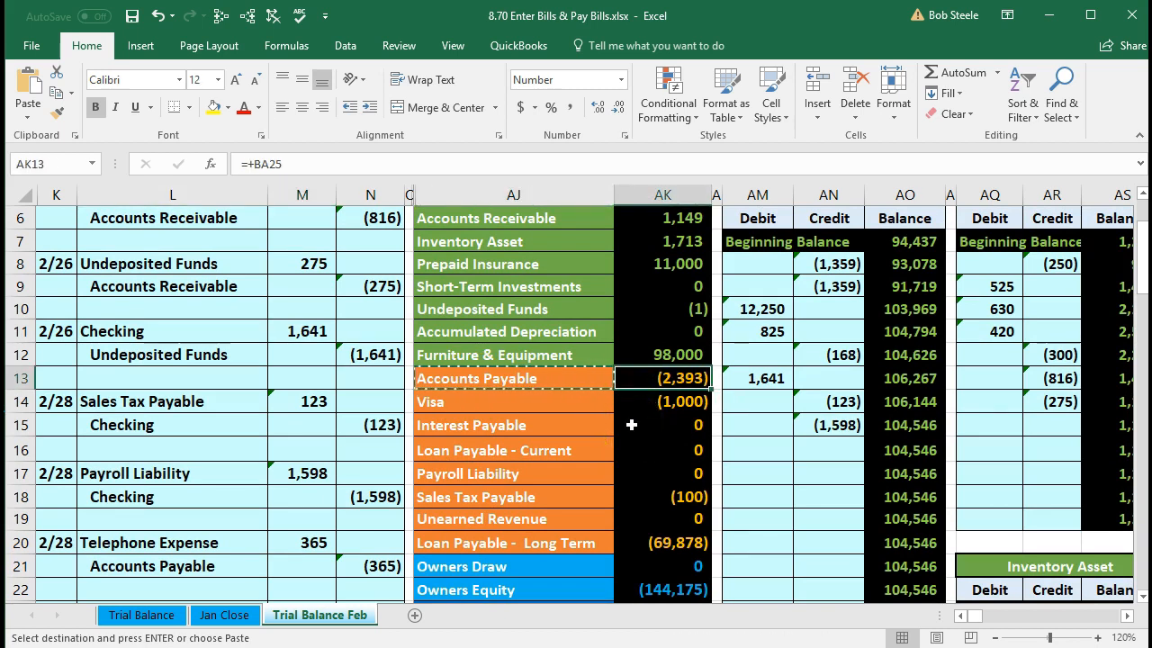
key("Right")
key("Right")
key("Right")
key("Right")
key("Right")
key("Right")
key("Right")
key("Right")
key("Right")
key("Right")
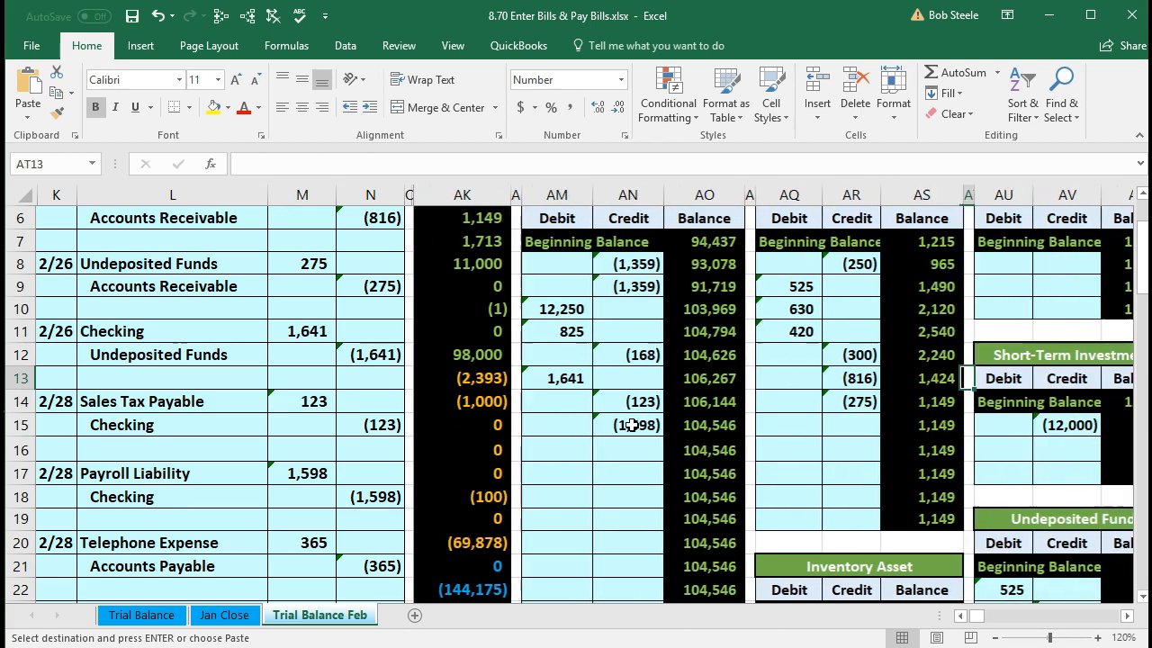
key("Right")
key("Right")
key("Right")
key("Right")
key("Right")
key("Right")
key("Right")
key("Right")
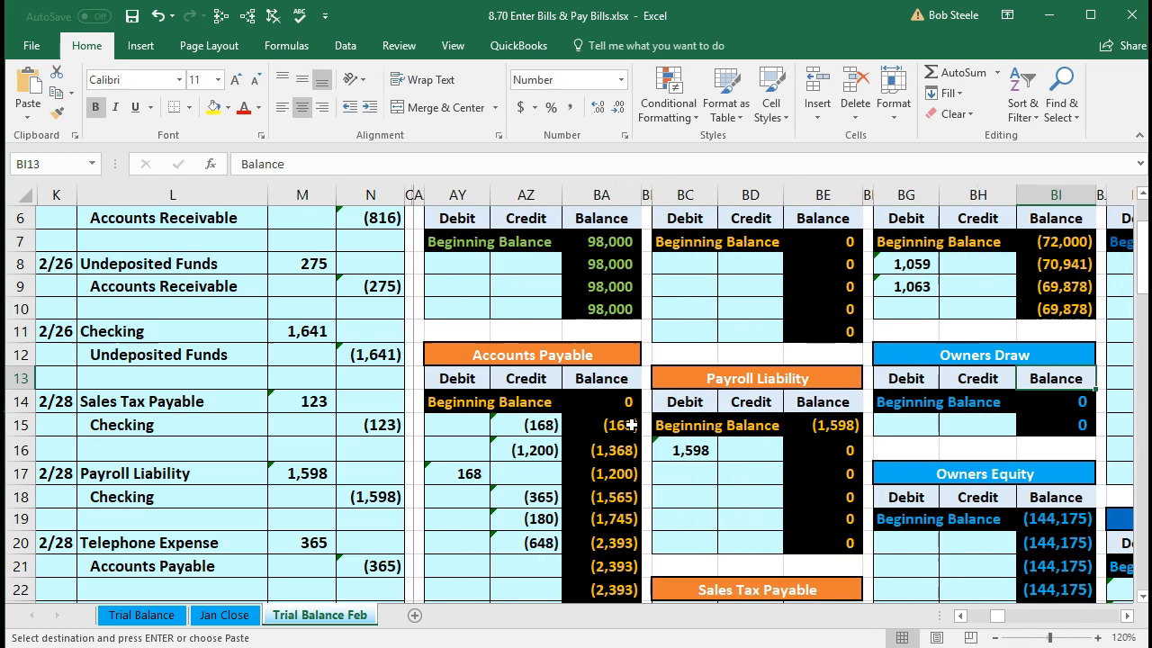
scroll(632, 424, "down", 4)
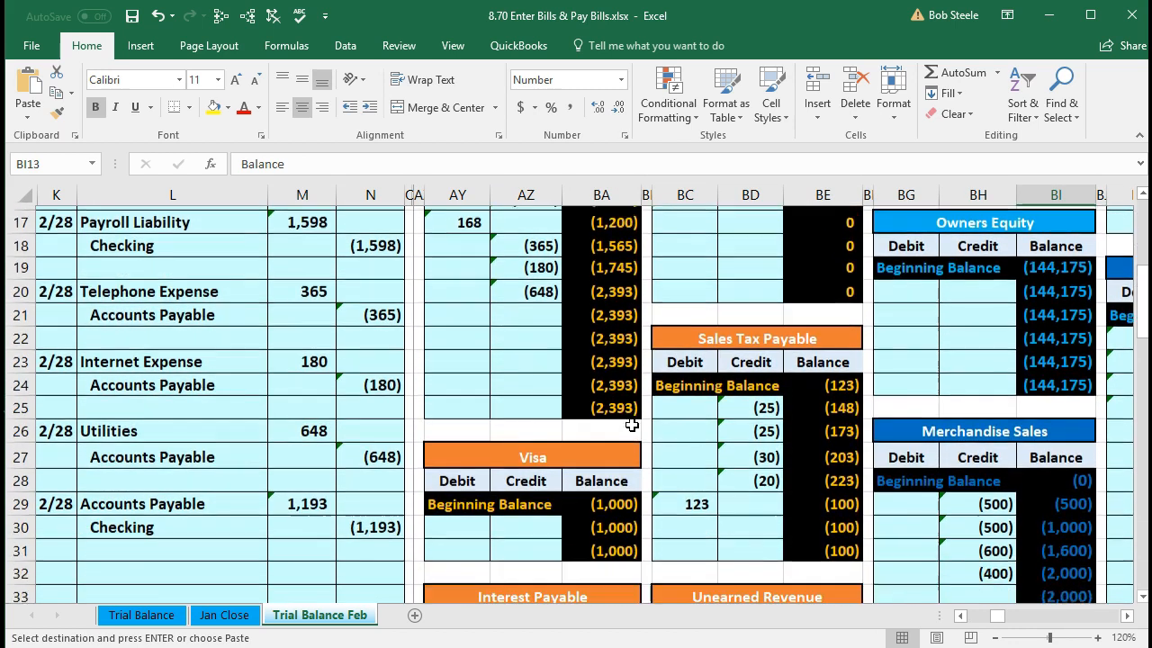
scroll(632, 425, "down", 1)
left_click(527, 286)
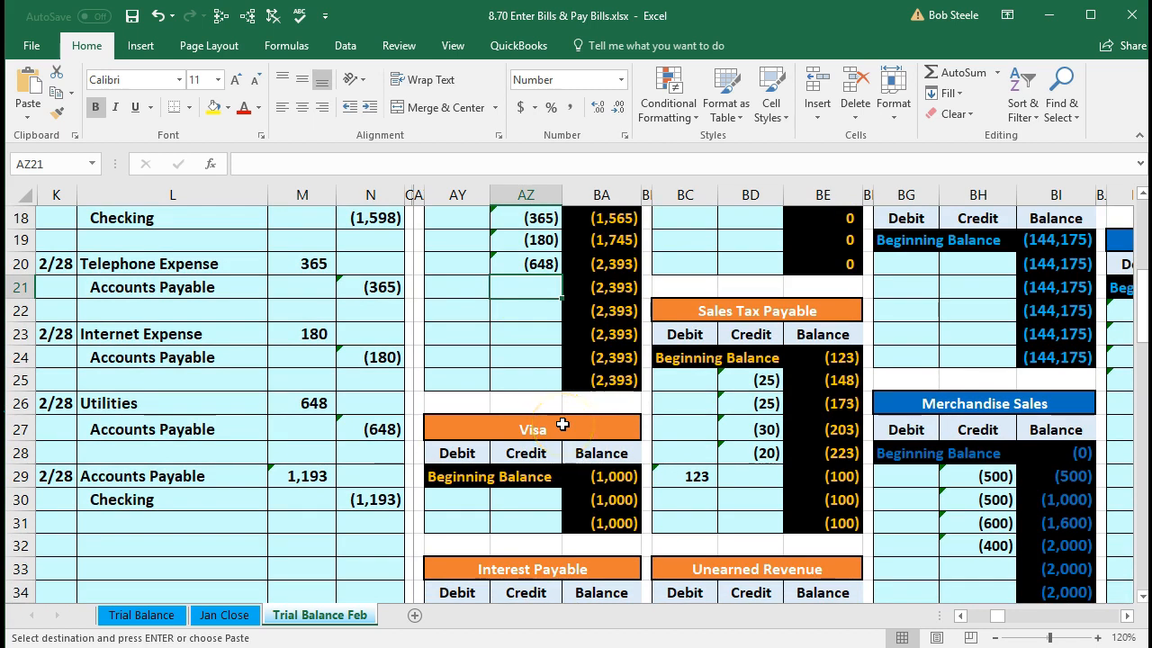
left_click(531, 308)
- Post the 1,193 debit with =M29 in AY21 and confirm the running balance of (1,200)
left_click(474, 287)
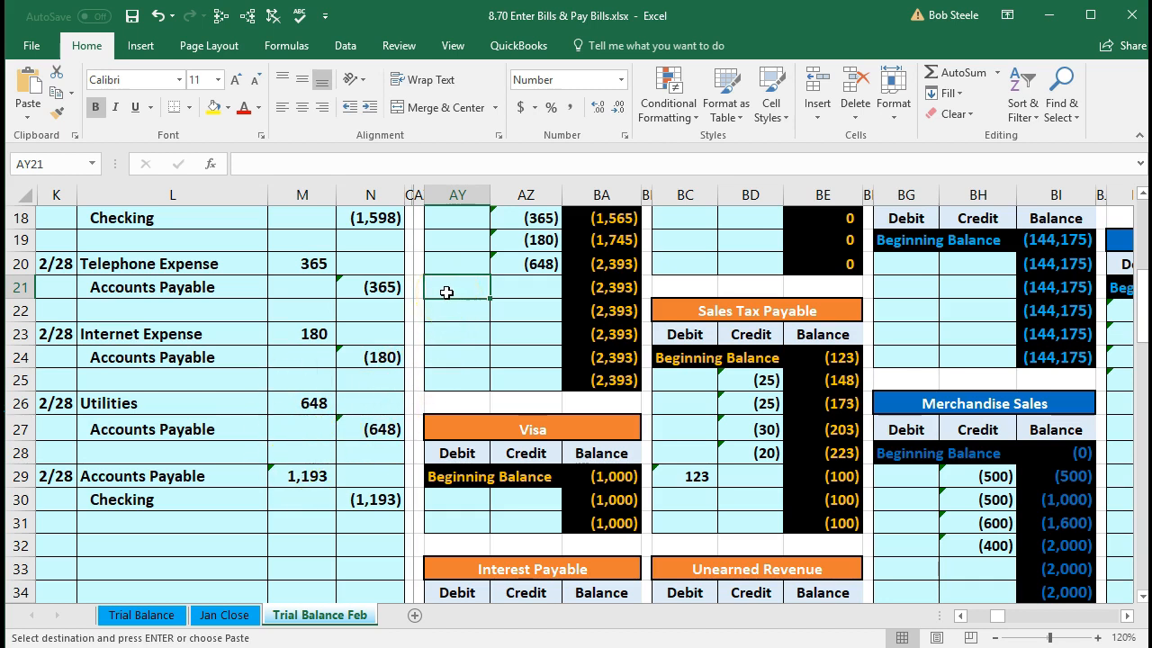
type("=")
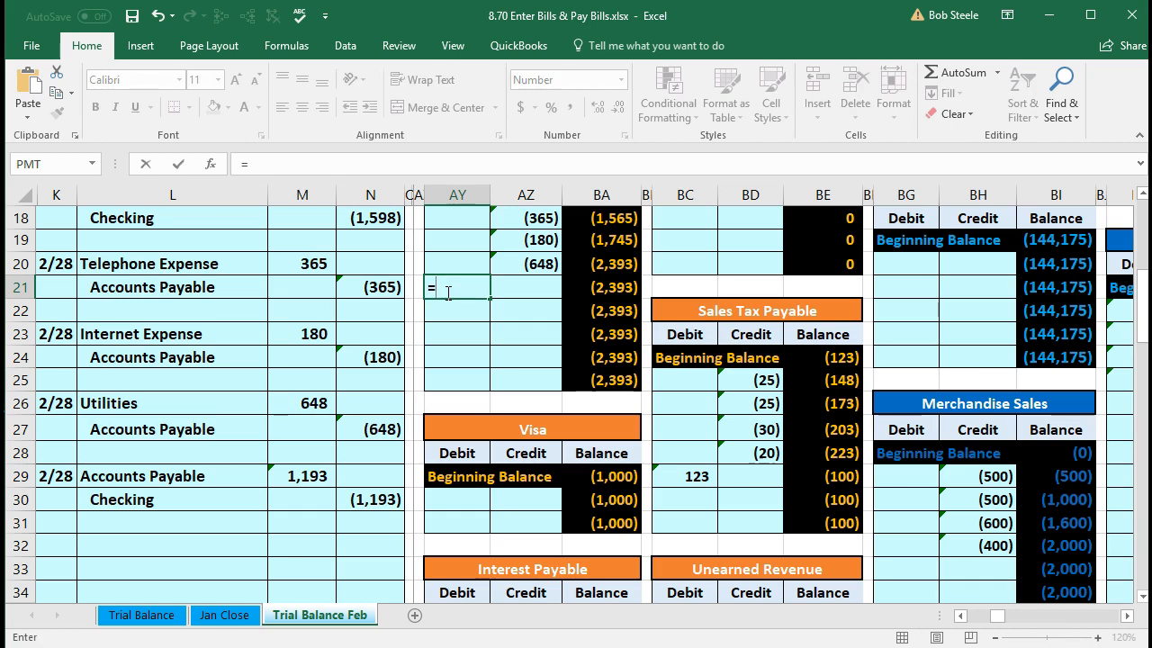
left_click(314, 473)
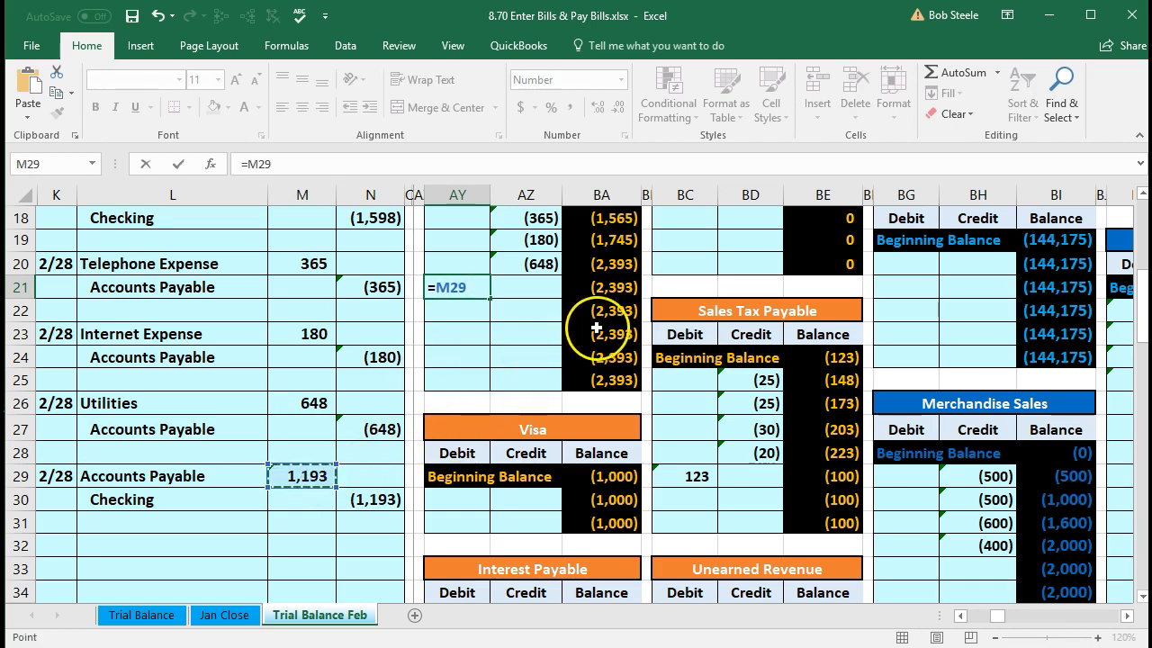
key("Return")
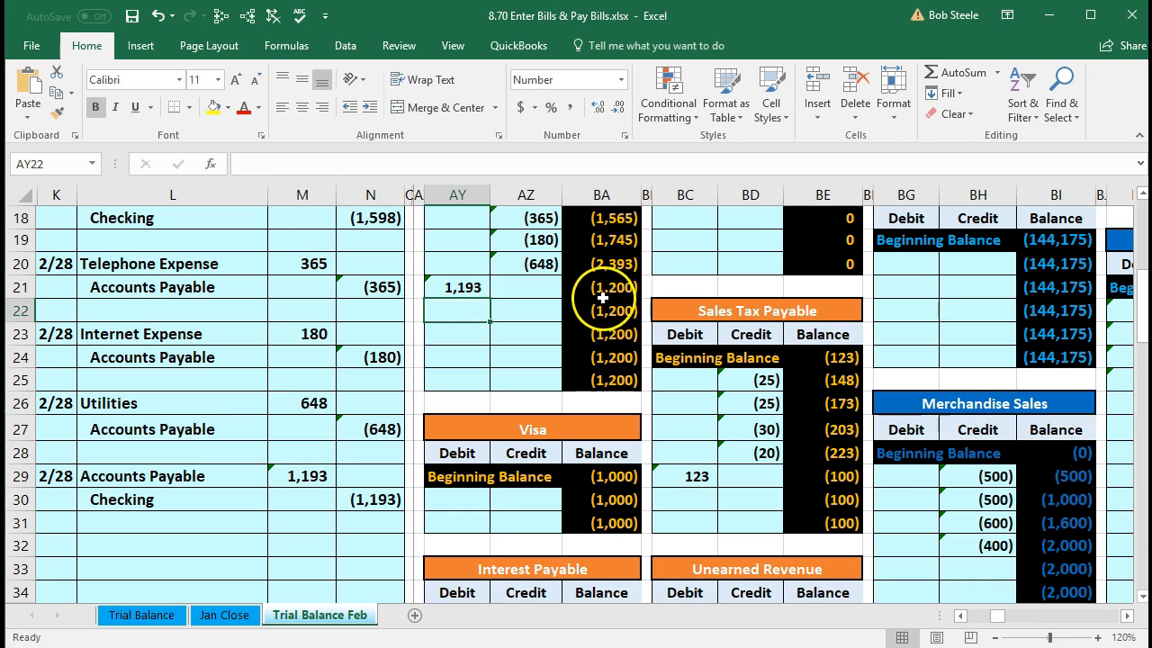
left_click(601, 287)
key("Left")
key("Left")
key("Left")
key("Left")
key("Left")
key("Left")
key("Left")
key("Left")
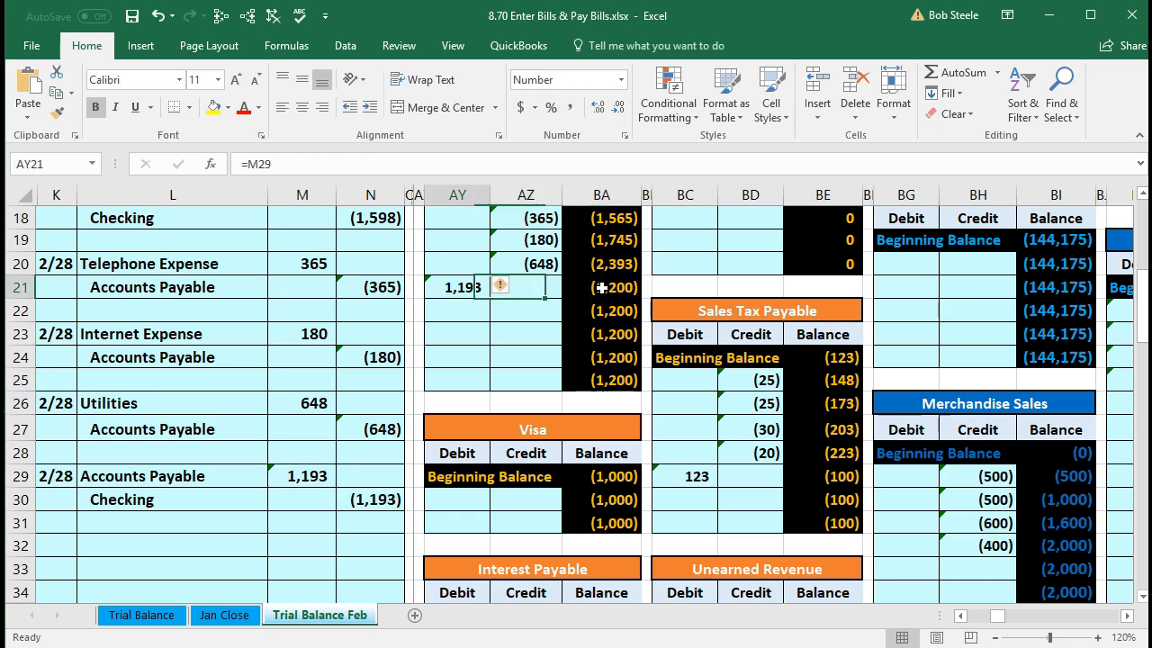
key("Left")
key("Left")
key("Left")
key("Left")
key("Left")
key("Left")
key("Left")
key("Left")
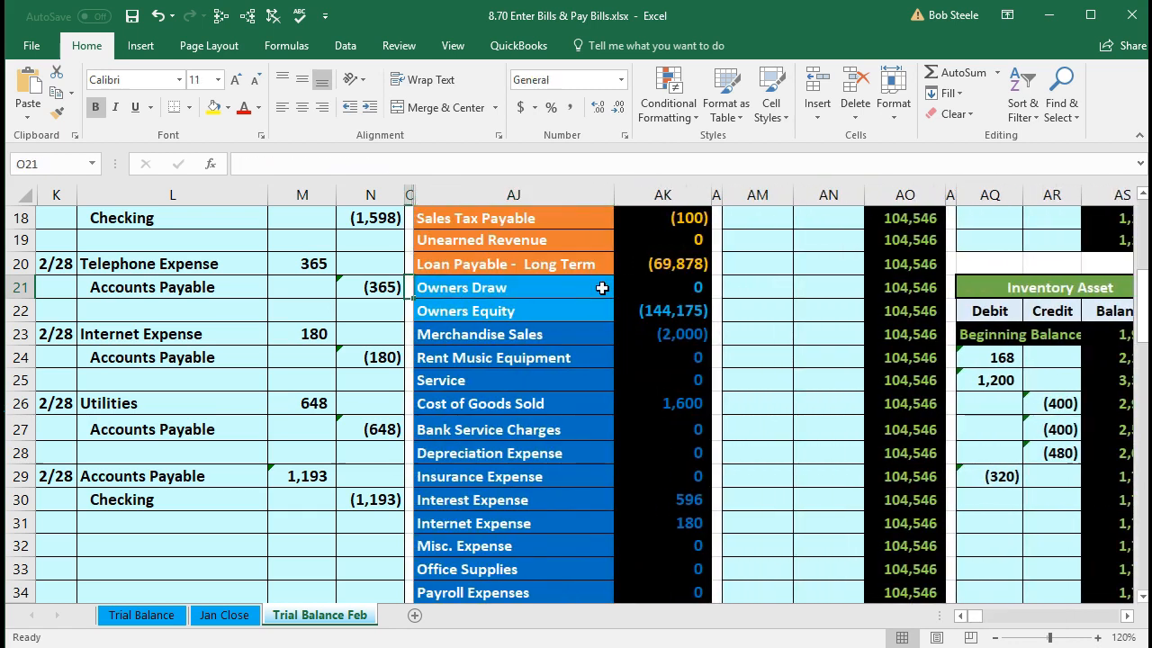
- Review the Accounts Payable trial balance figure, the journal Checking credit line, and the Checking trial balance row
scroll(601, 287, "up", 2)
left_click(643, 238)
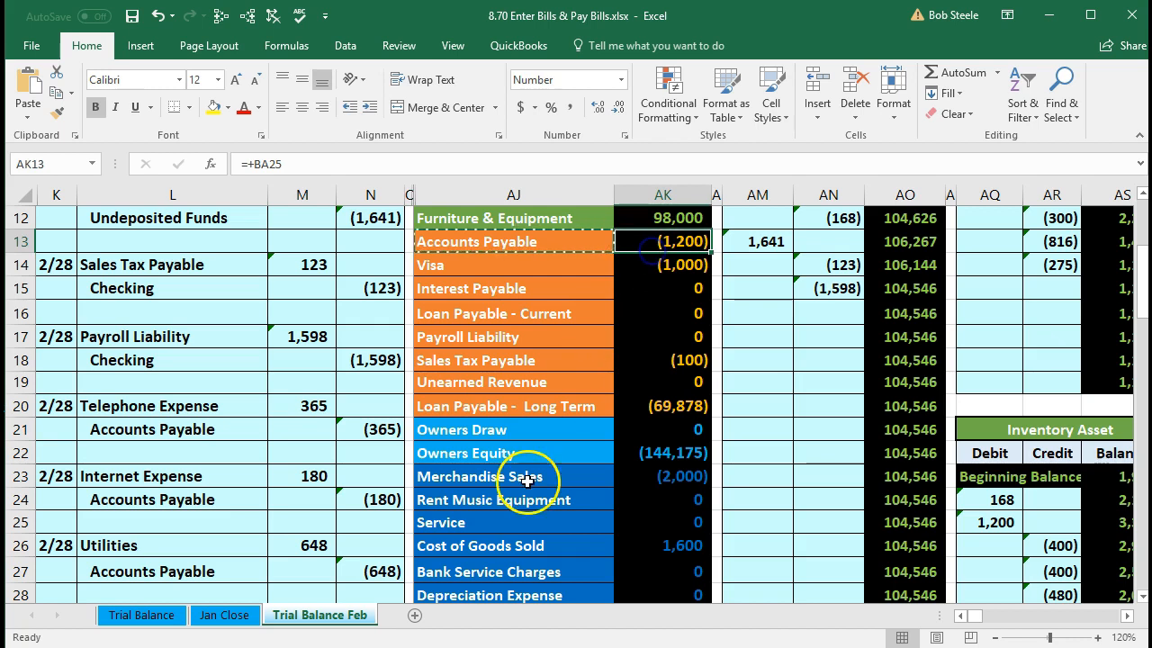
scroll(527, 482, "down", 3)
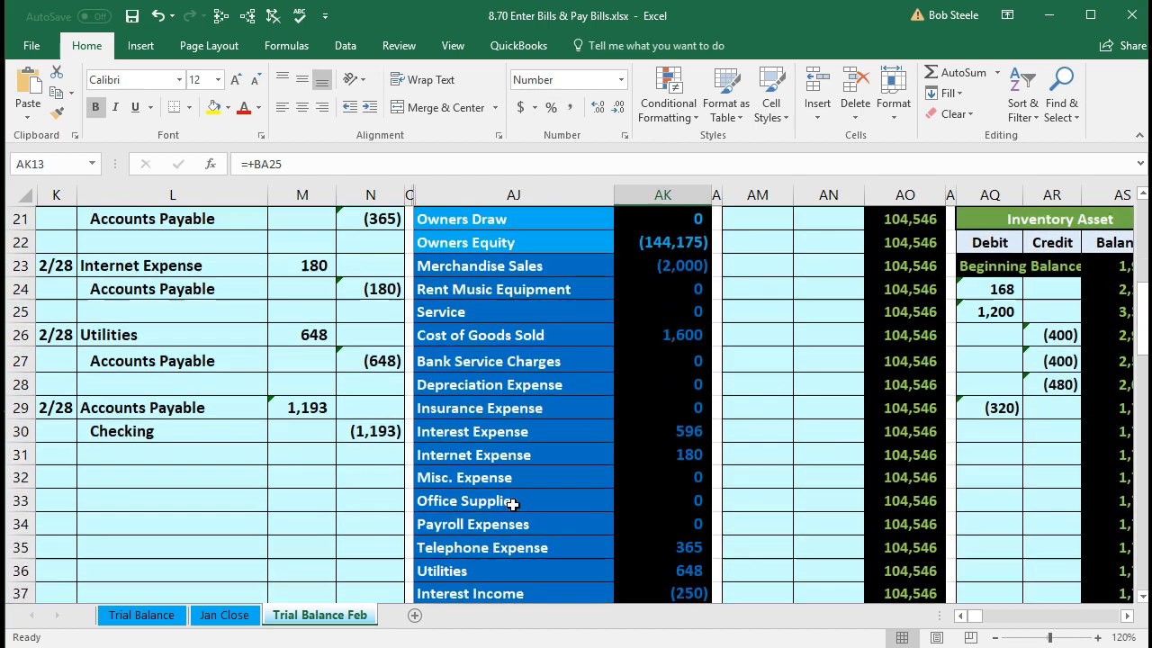
left_click_drag(229, 430, 353, 430)
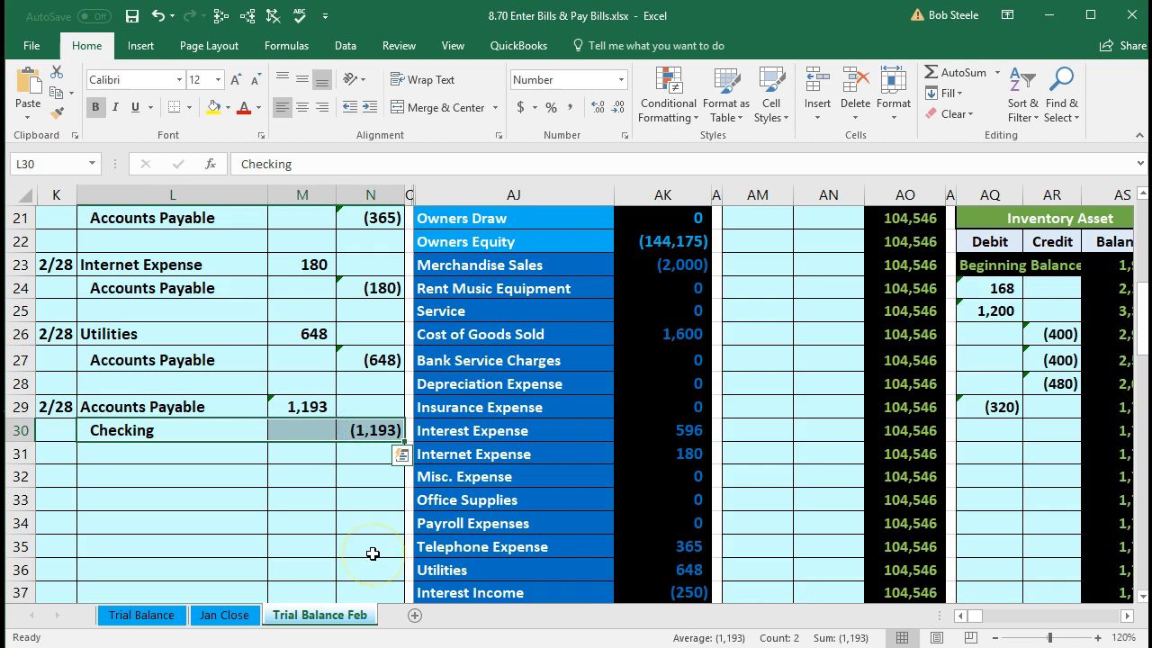
scroll(372, 554, "up", 6)
left_click(468, 273)
left_click_drag(468, 273, 676, 270)
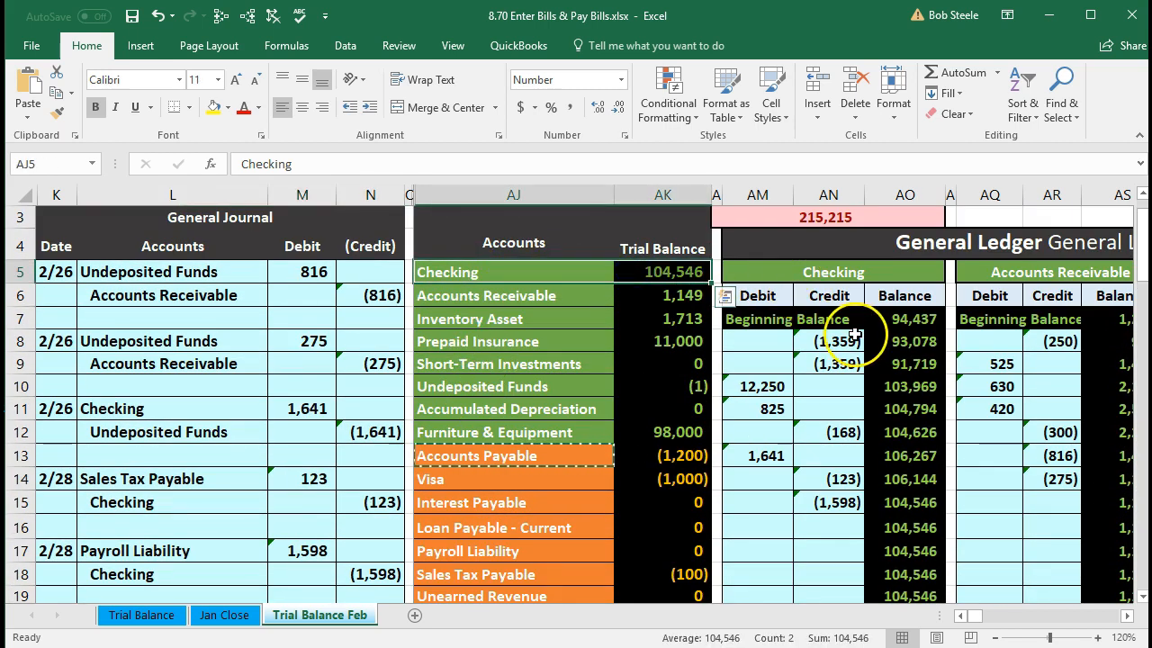
scroll(839, 451, "down", 4)
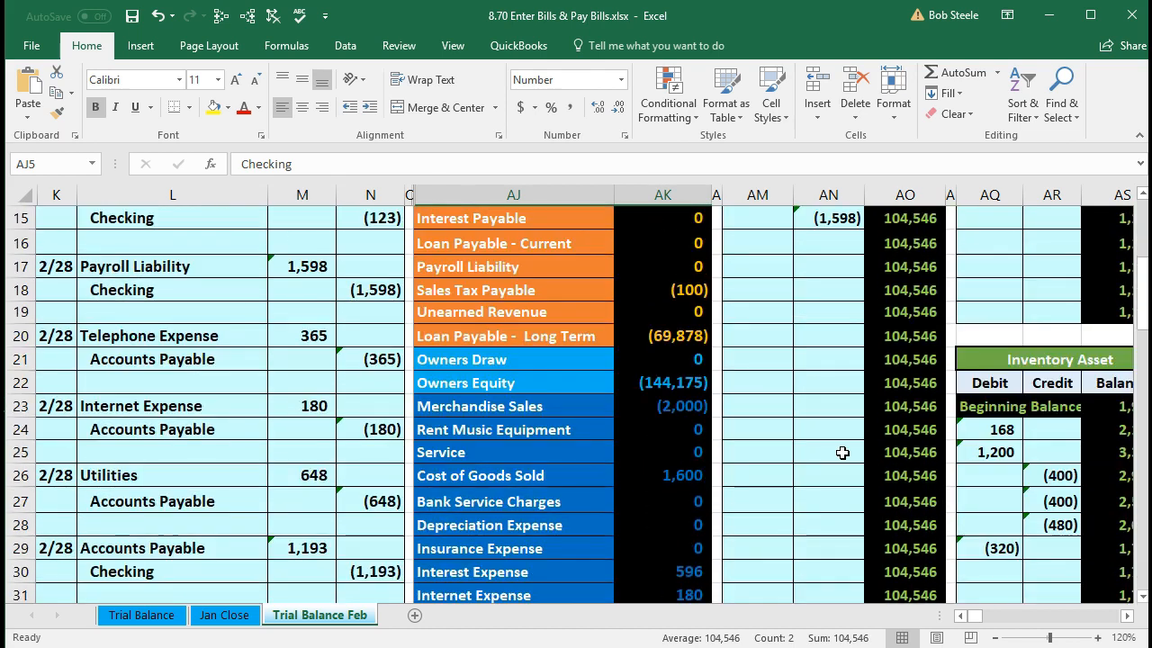
scroll(842, 452, "down", 1)
scroll(842, 452, "up", 3)
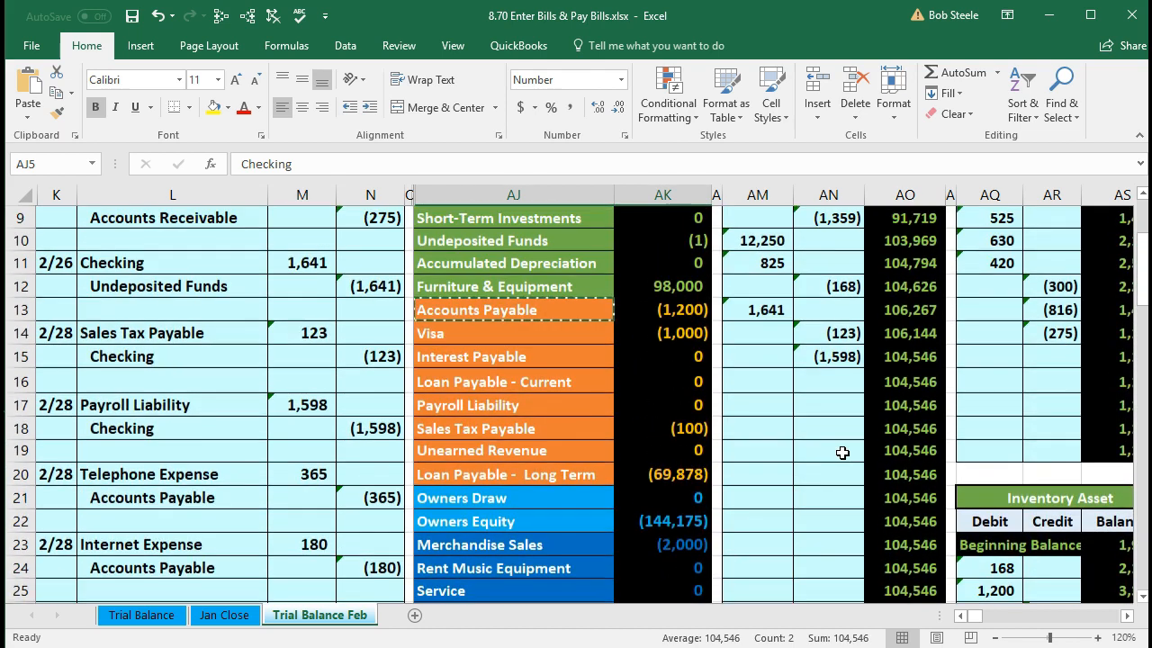
- Locate the Checking ledger's next empty credit cell, AN16
left_click(824, 381)
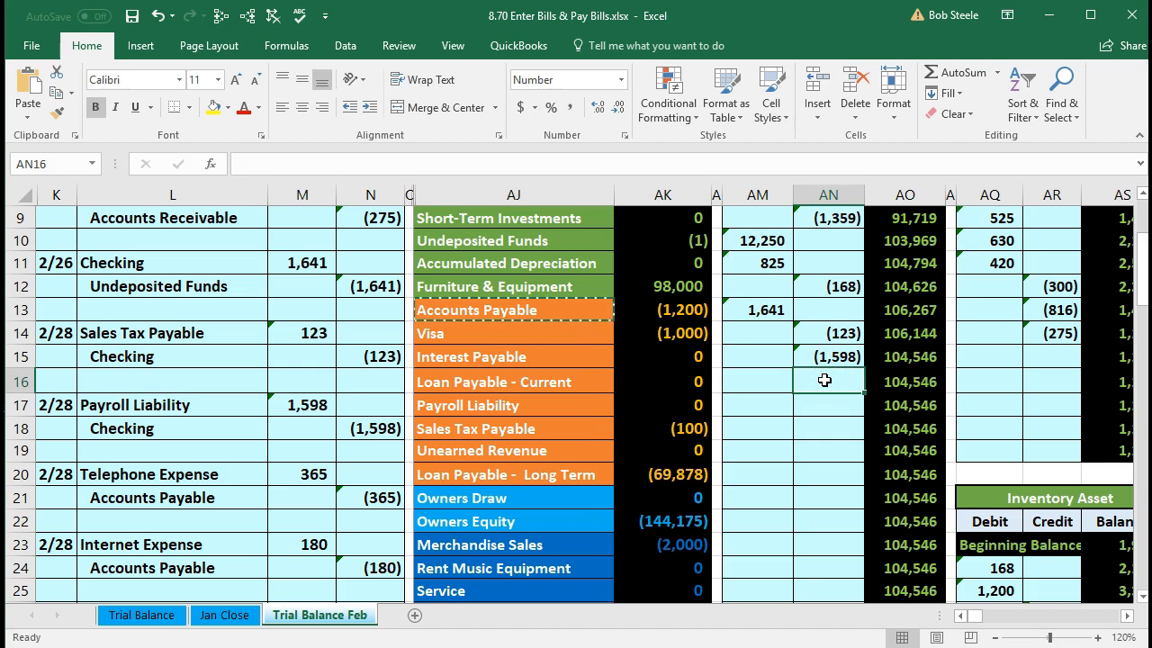
scroll(824, 380, "down", 1)
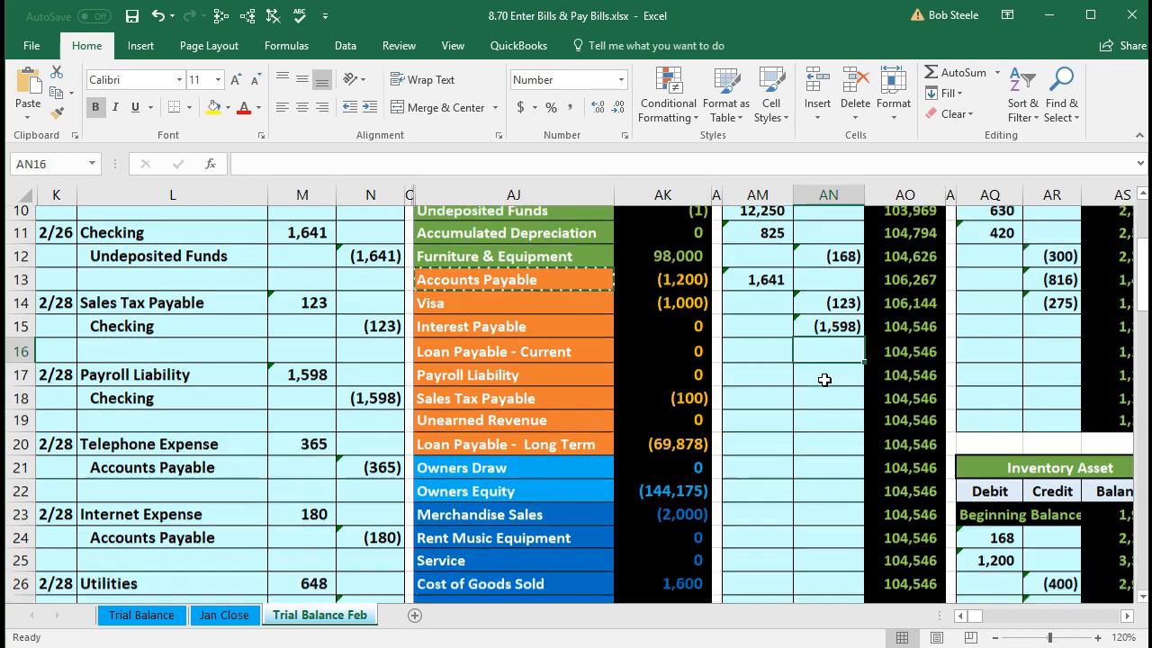
scroll(824, 380, "down", 1)
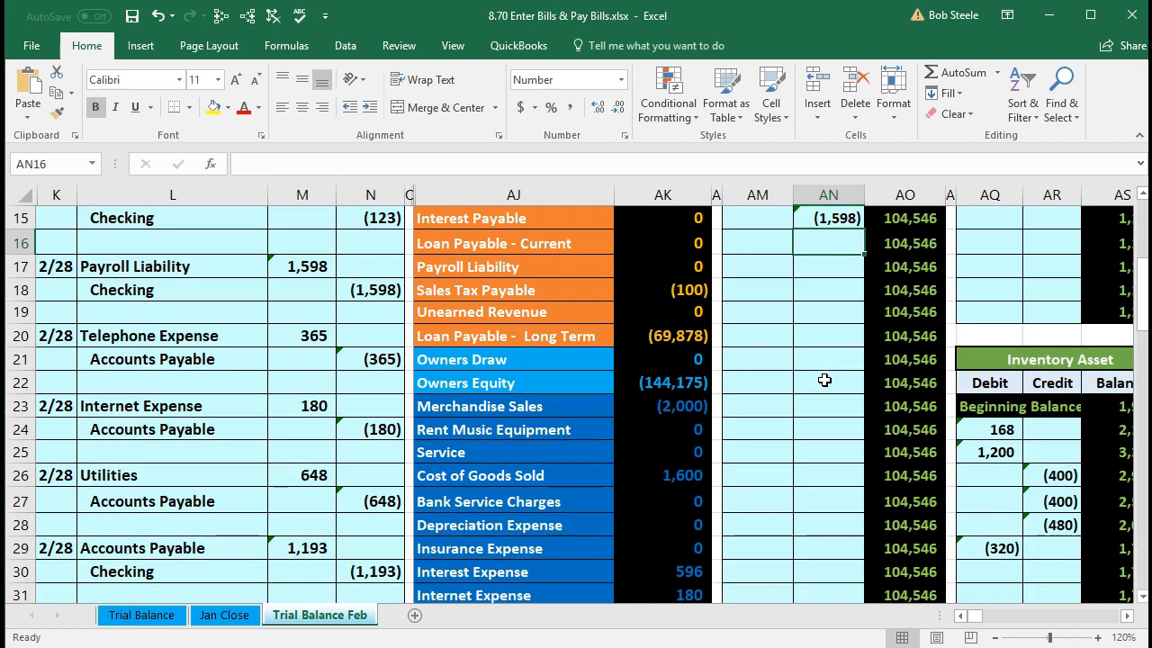
scroll(824, 379, "up", 1)
left_click(825, 317)
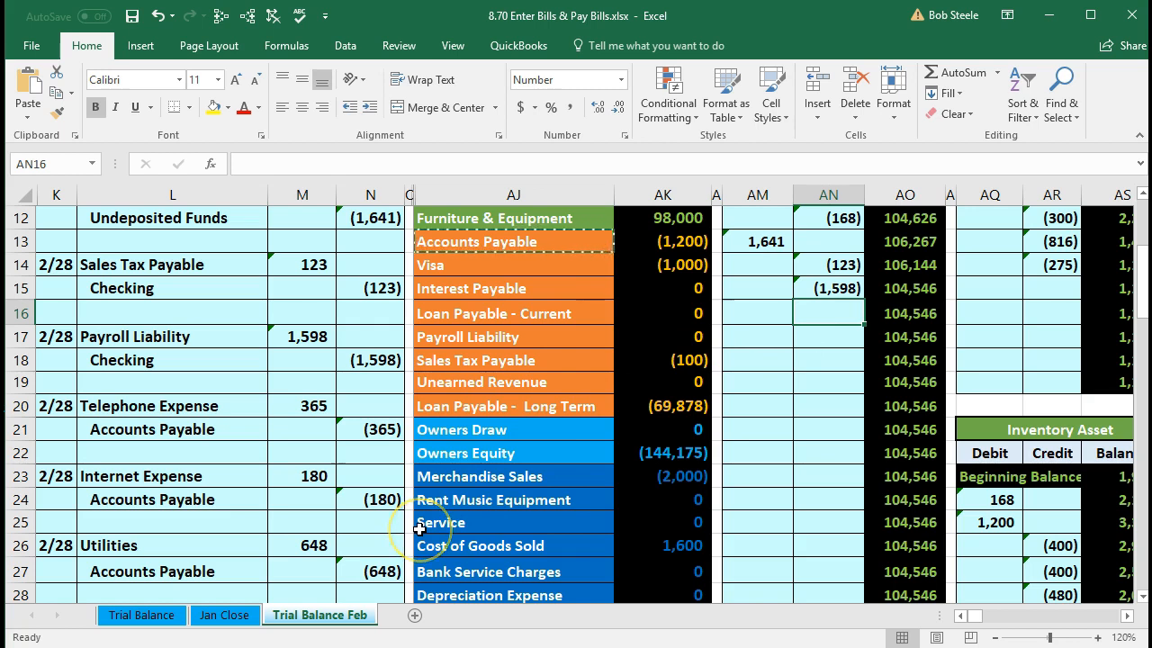
scroll(420, 529, "down", 2)
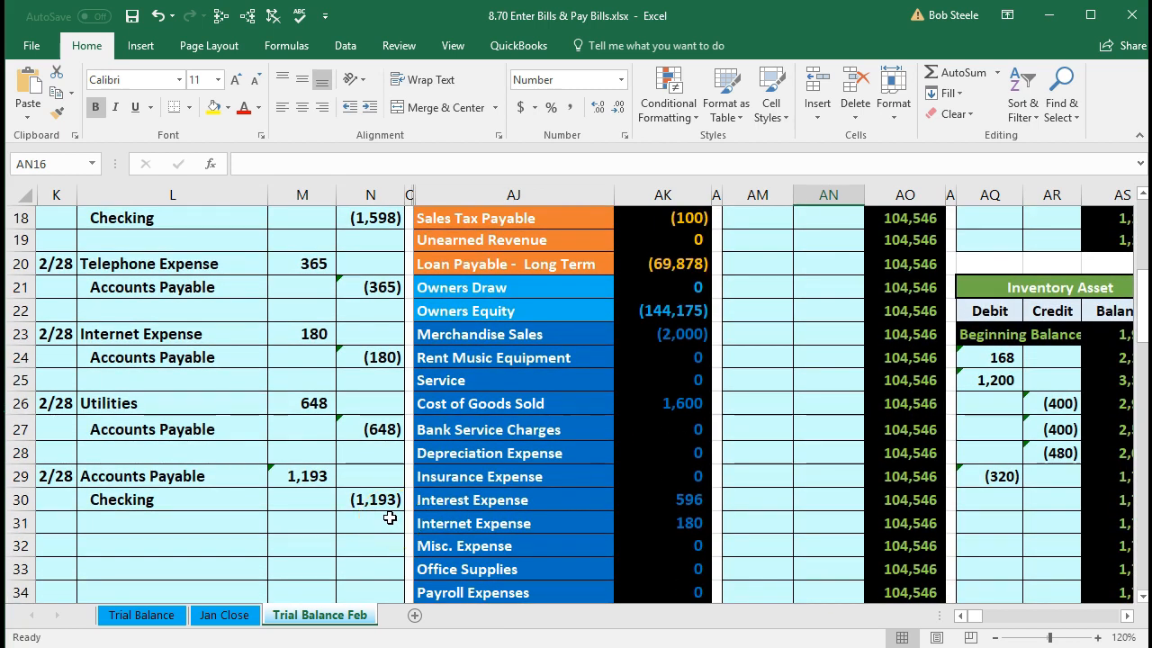
scroll(725, 488, "up", 3)
- Link AN16 to journal cell N30 and confirm Checking's running balance of 103,353
left_click(816, 382)
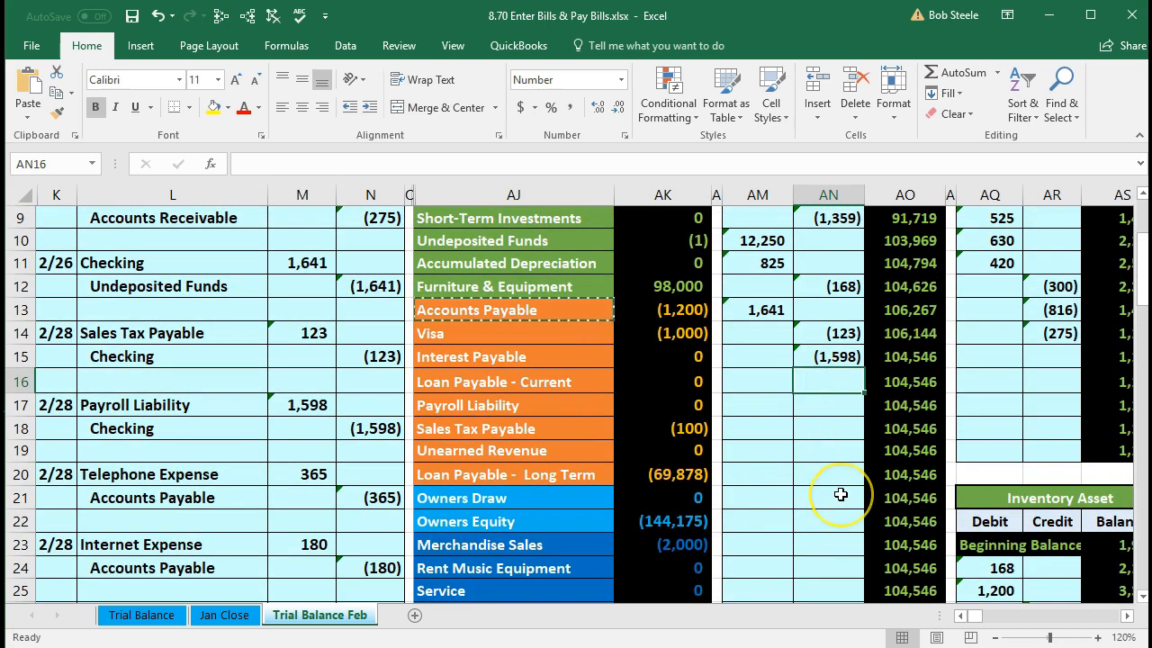
type("=")
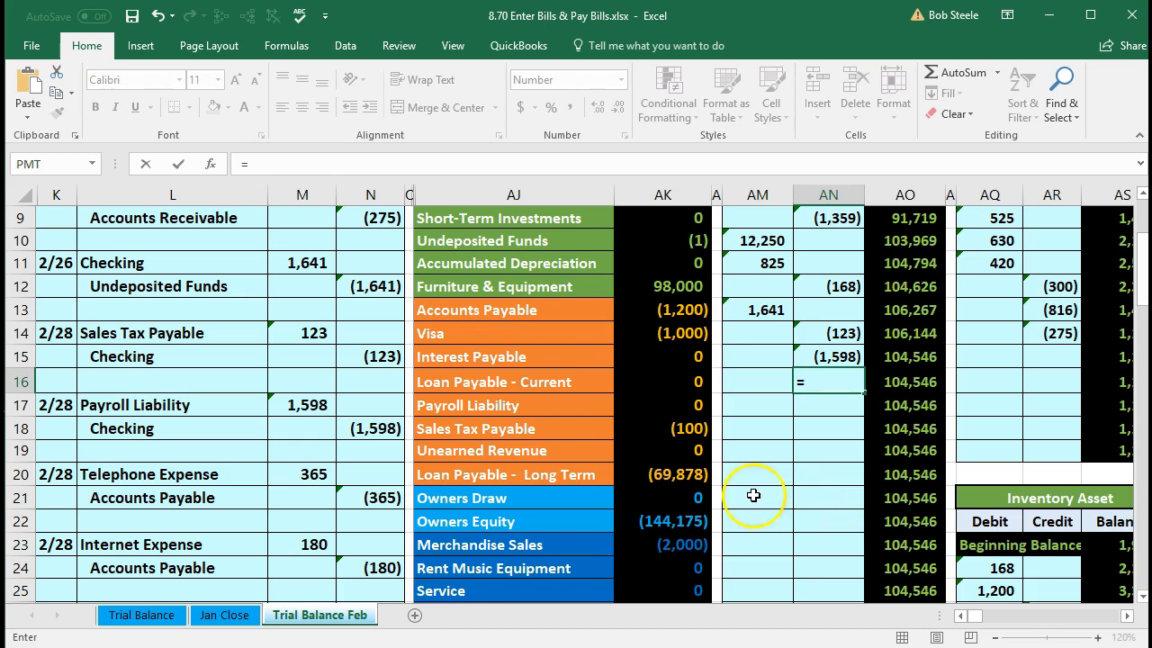
scroll(438, 531, "down", 1)
scroll(436, 545, "down", 2)
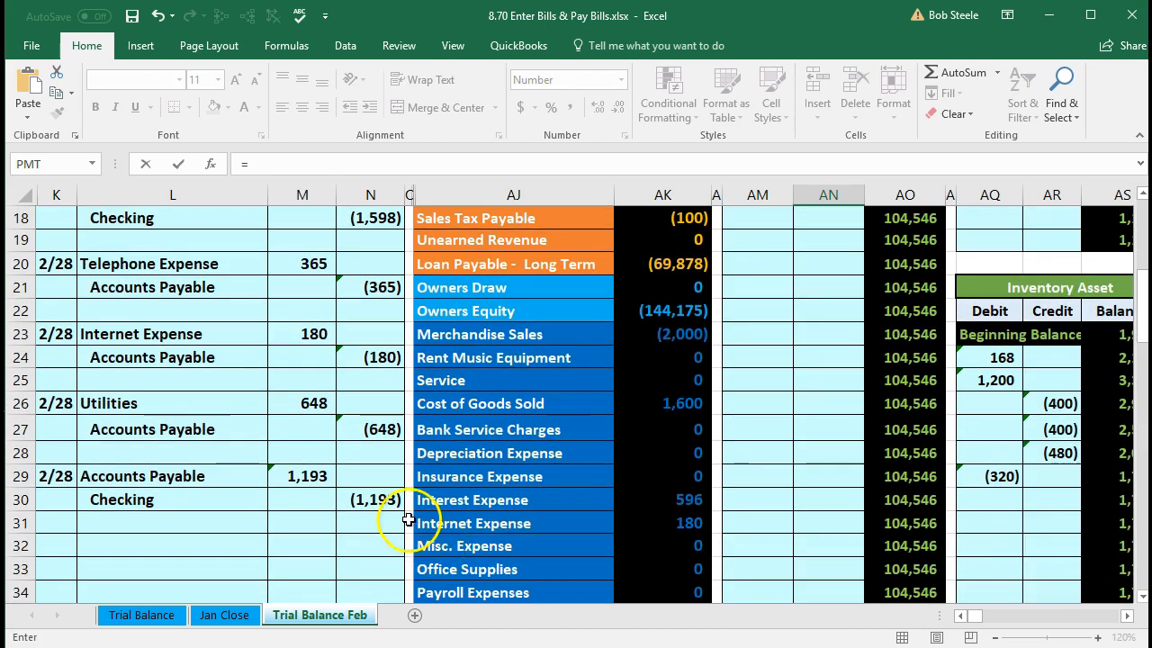
left_click(385, 502)
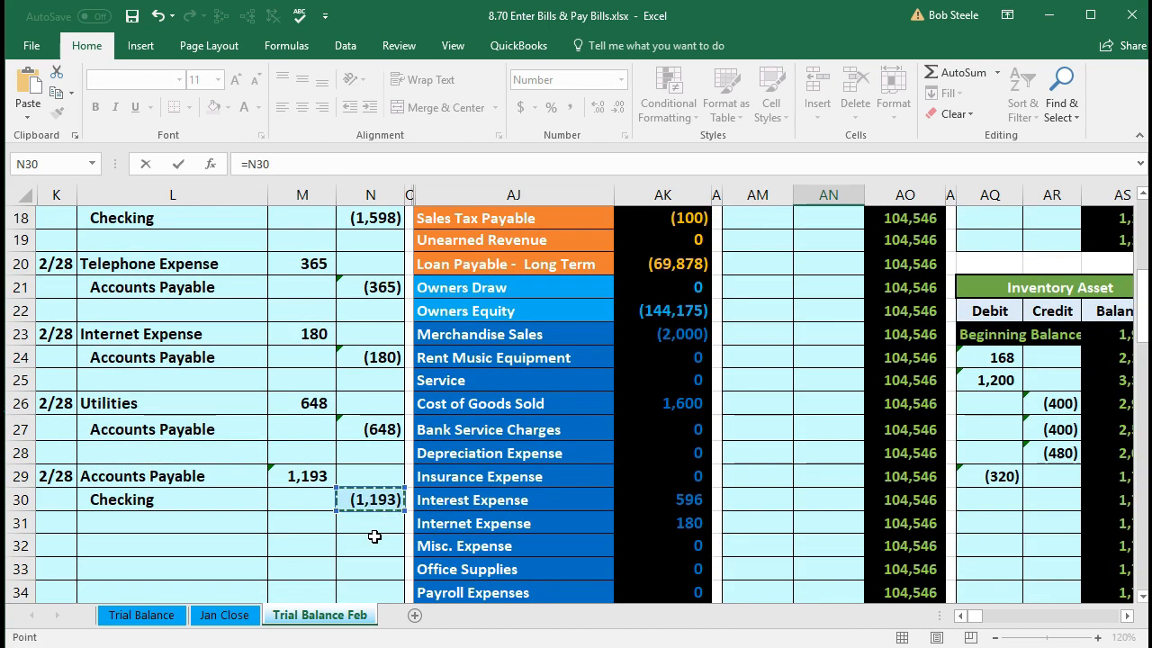
key("Return")
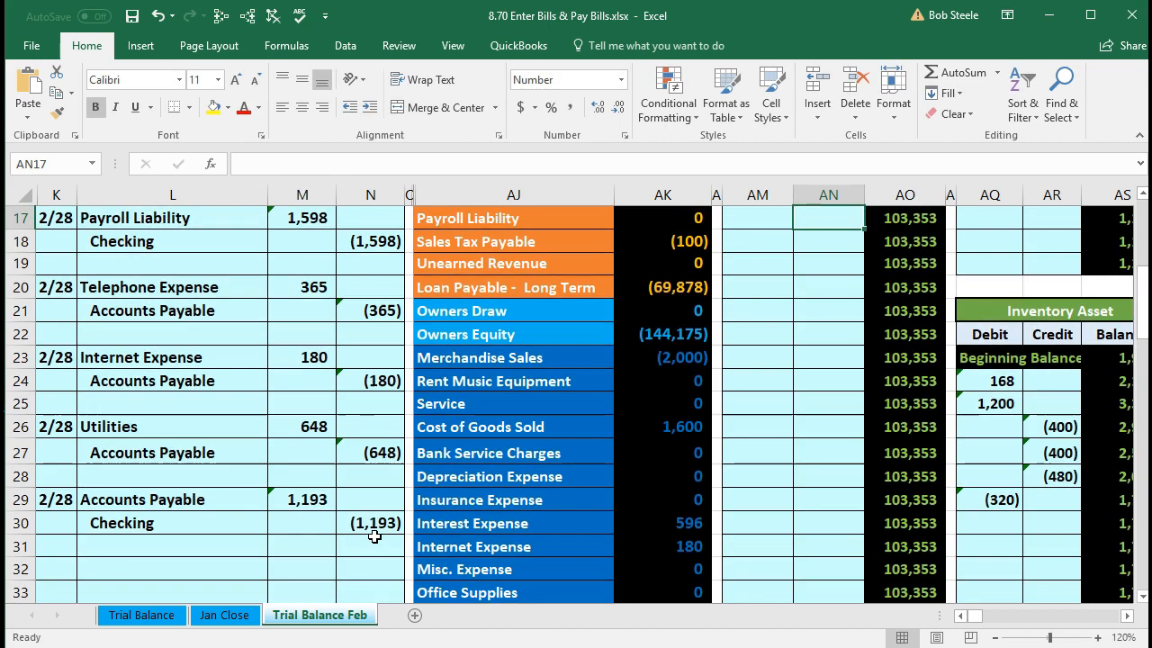
scroll(375, 537, "up", 3)
left_click(887, 404)
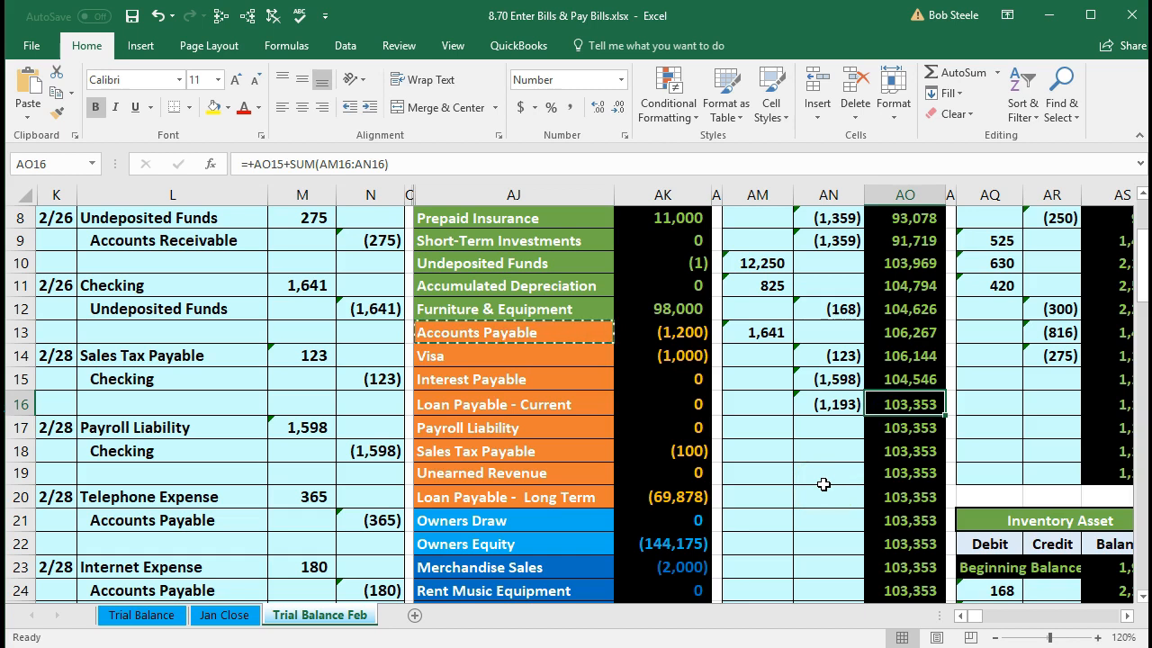
scroll(787, 532, "up", 2)
scroll(788, 532, "up", 1)
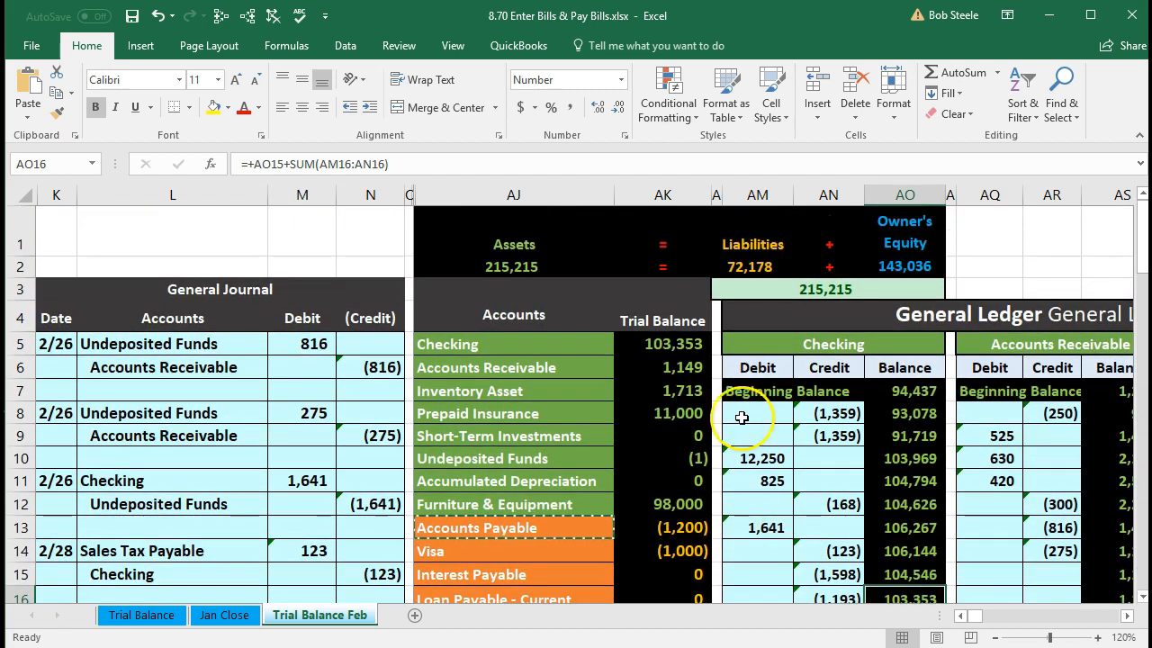
left_click(666, 346)
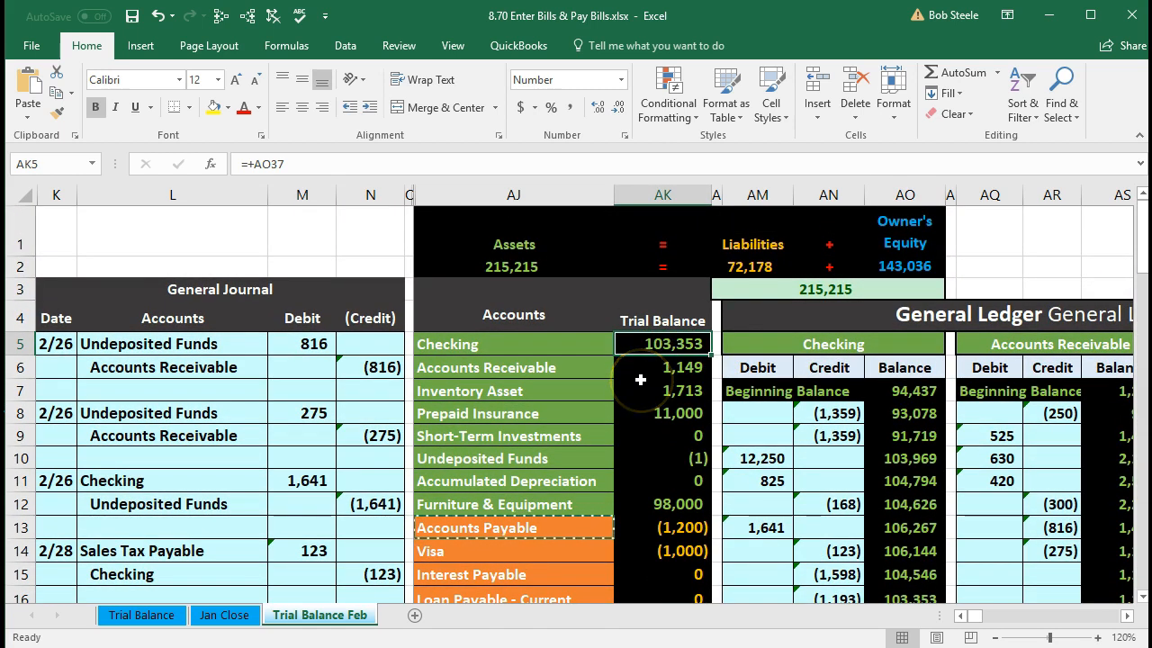
scroll(621, 425, "down", 5)
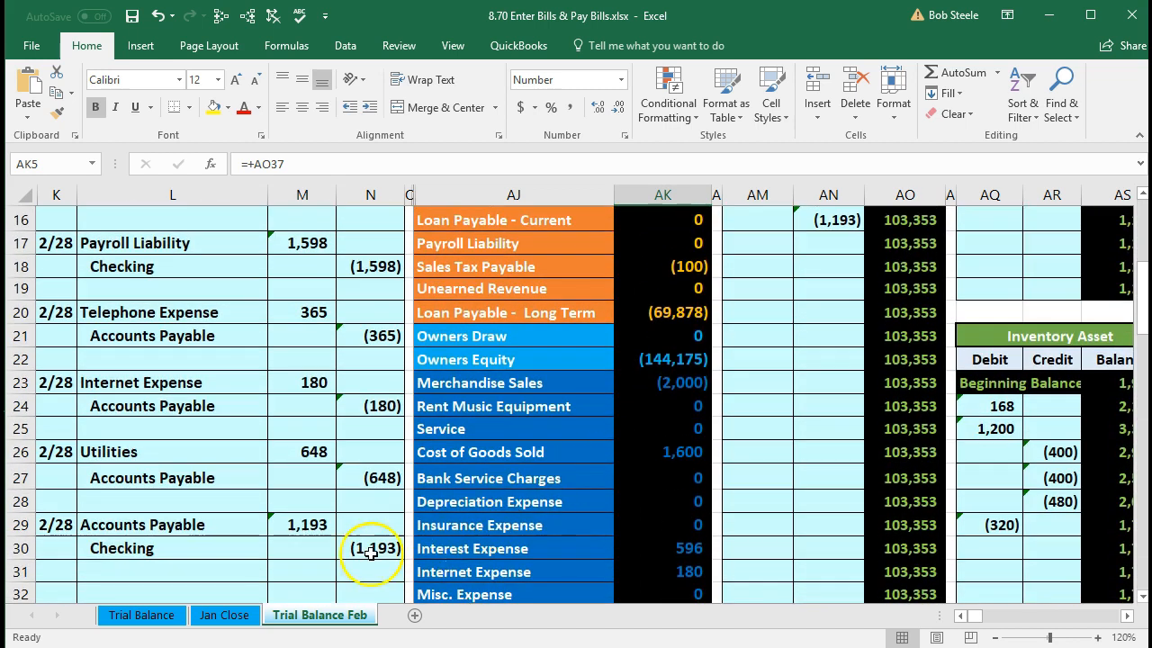
left_click(239, 525)
left_click_drag(244, 525, 278, 525)
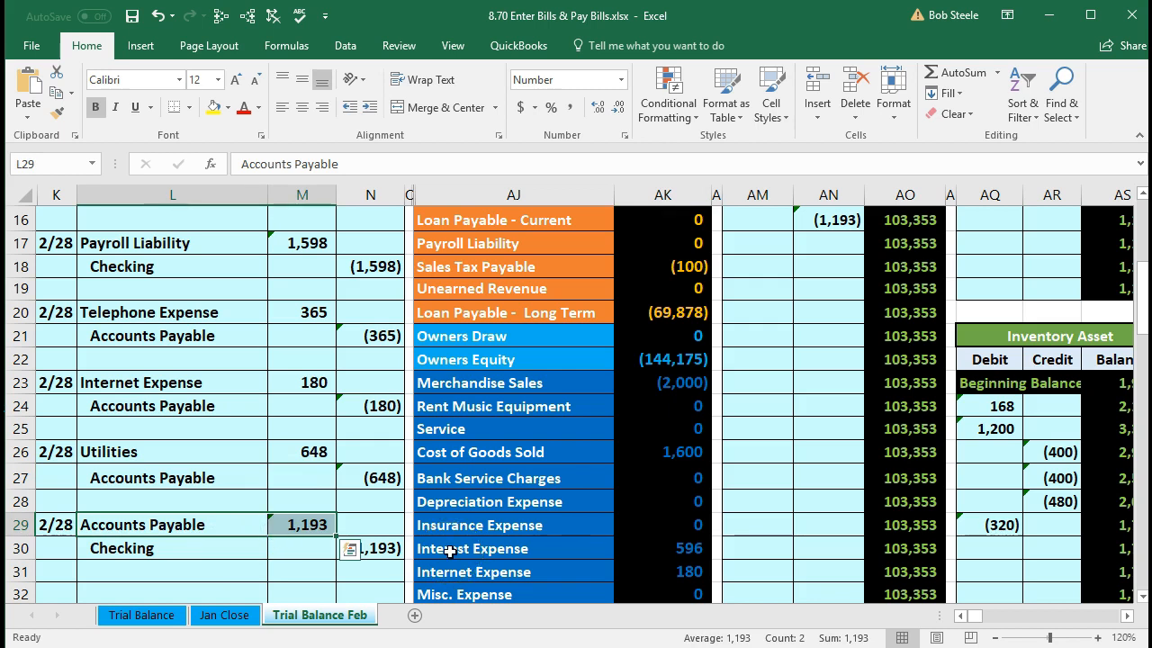
scroll(450, 551, "up", 3)
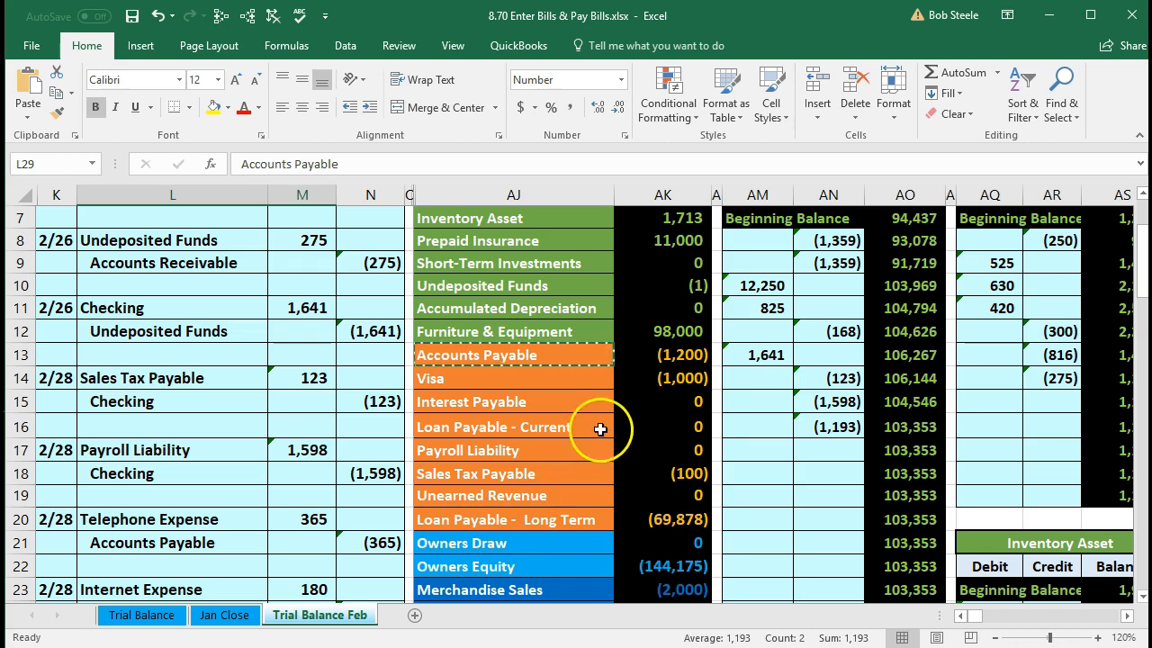
left_click(631, 354)
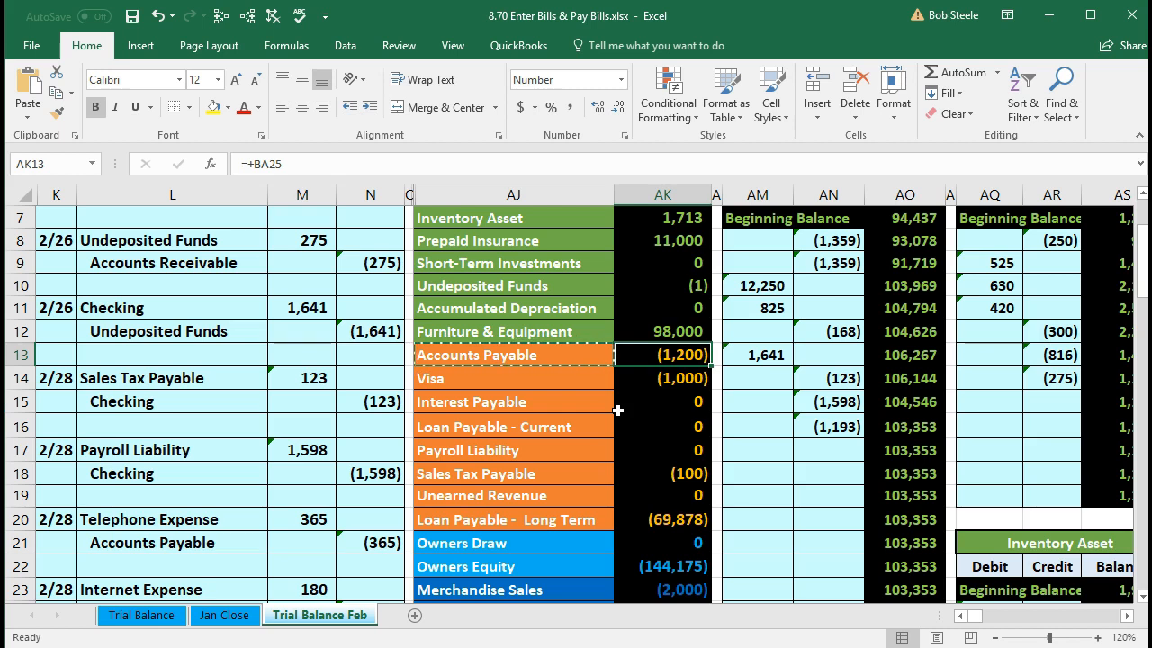
scroll(619, 409, "up", 1)
left_click(669, 387)
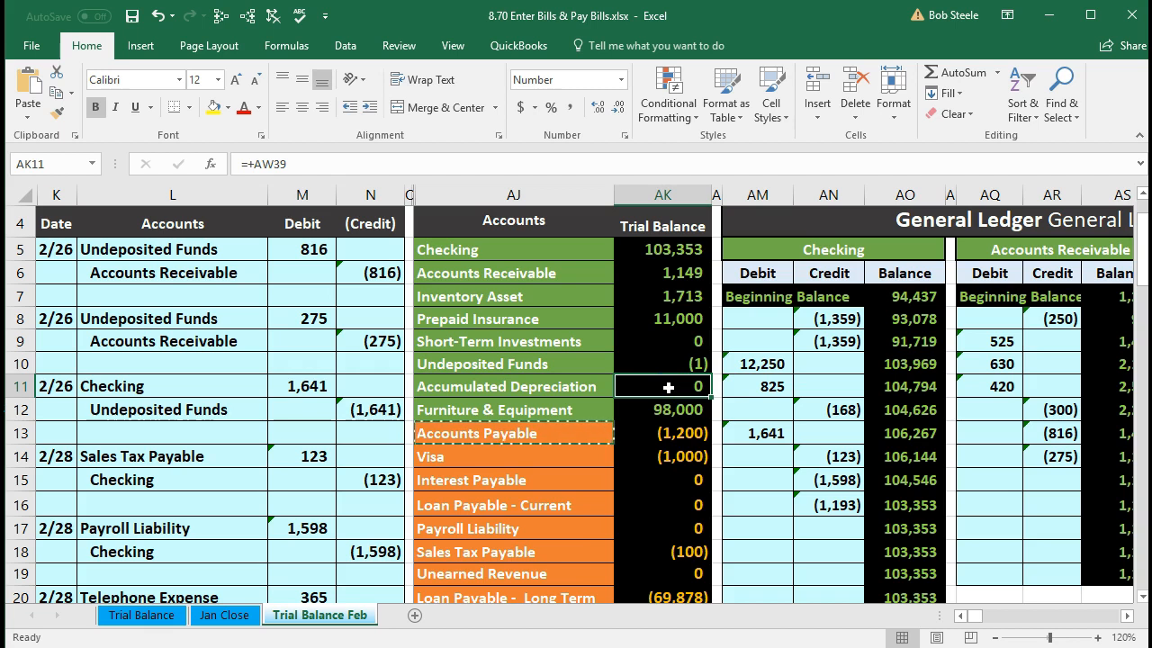
- Move right past the ledgers and balance sheet to the vendor ledgers and review Verizon's balance
key("Right")
key("Right")
key("Right")
key("Right")
key("Right")
key("Right")
key("Right")
key("Right")
key("Right")
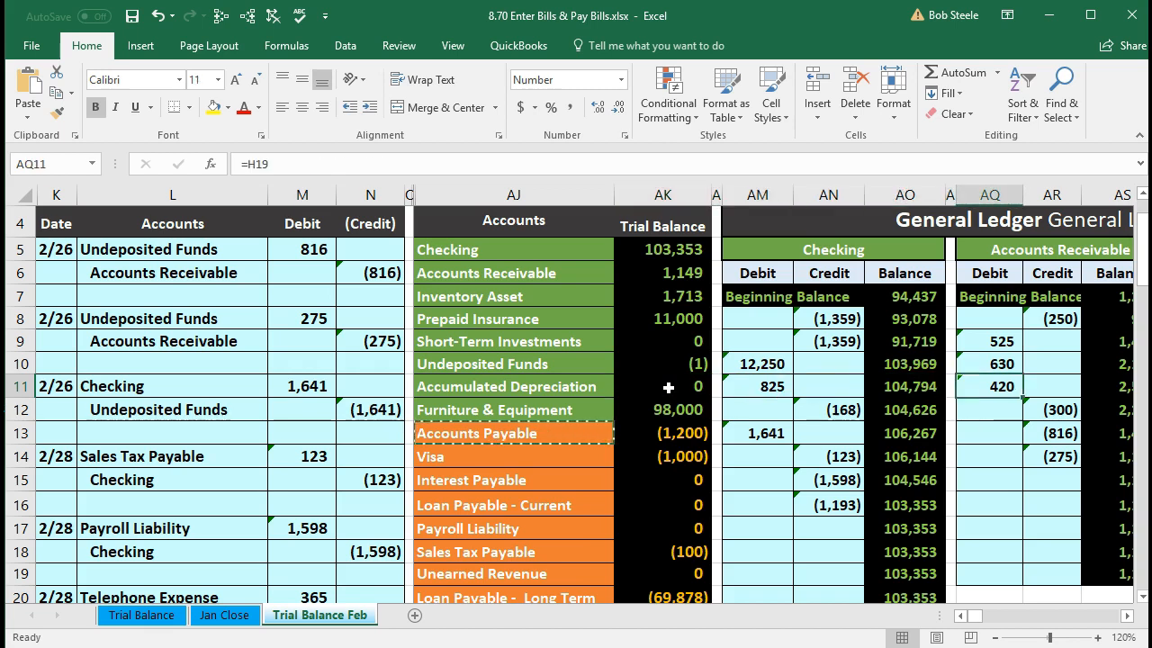
key("Right")
key("Right")
key("Right")
key("Right")
key("Right")
key("Right")
key("Right")
key("Right")
key("Right")
key("Right")
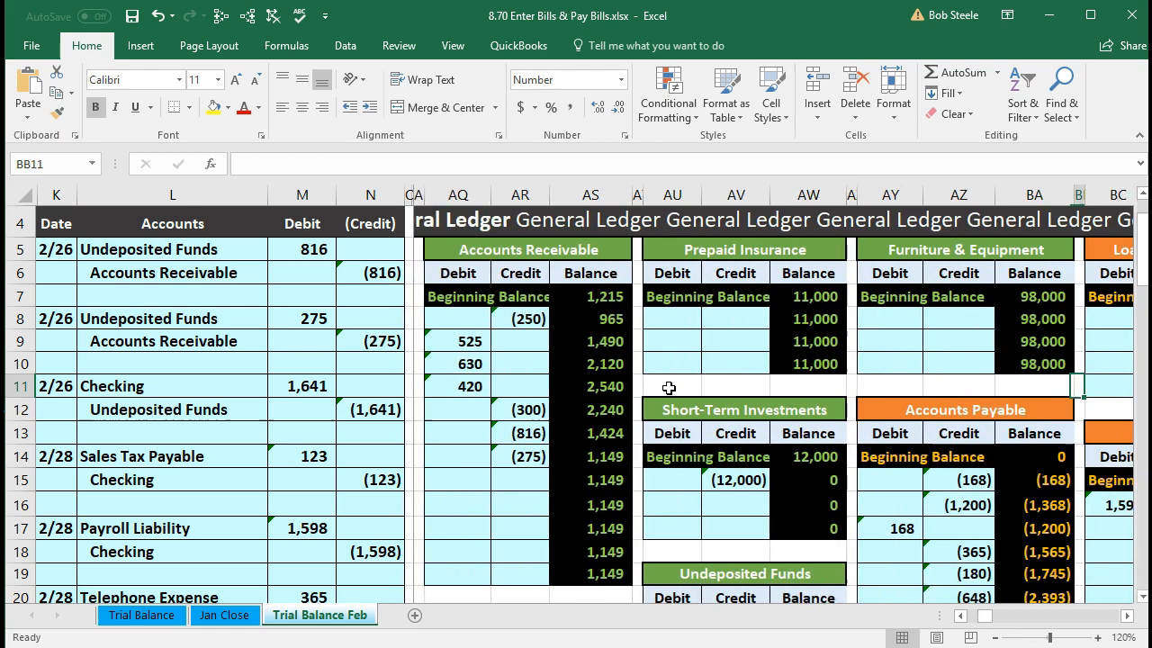
key("Right")
key("Right")
key("Right")
key("Right")
key("Right")
key("Right")
key("Right")
key("Right")
key("Right")
key("Right")
key("Right")
key("Right")
key("Right")
key("Right")
key("Right")
key("Right")
key("Right")
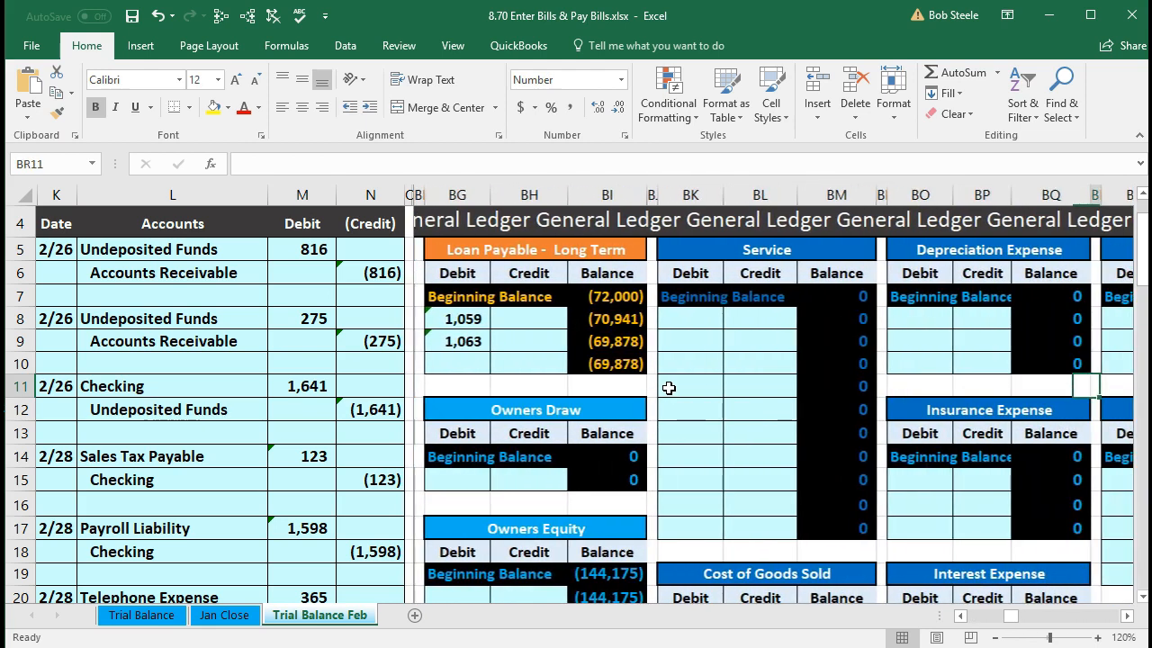
key("Right")
key("Right")
key("Right")
key("Right")
key("Right")
key("Right")
key("Right")
key("Right")
key("Right")
key("Right")
key("Right")
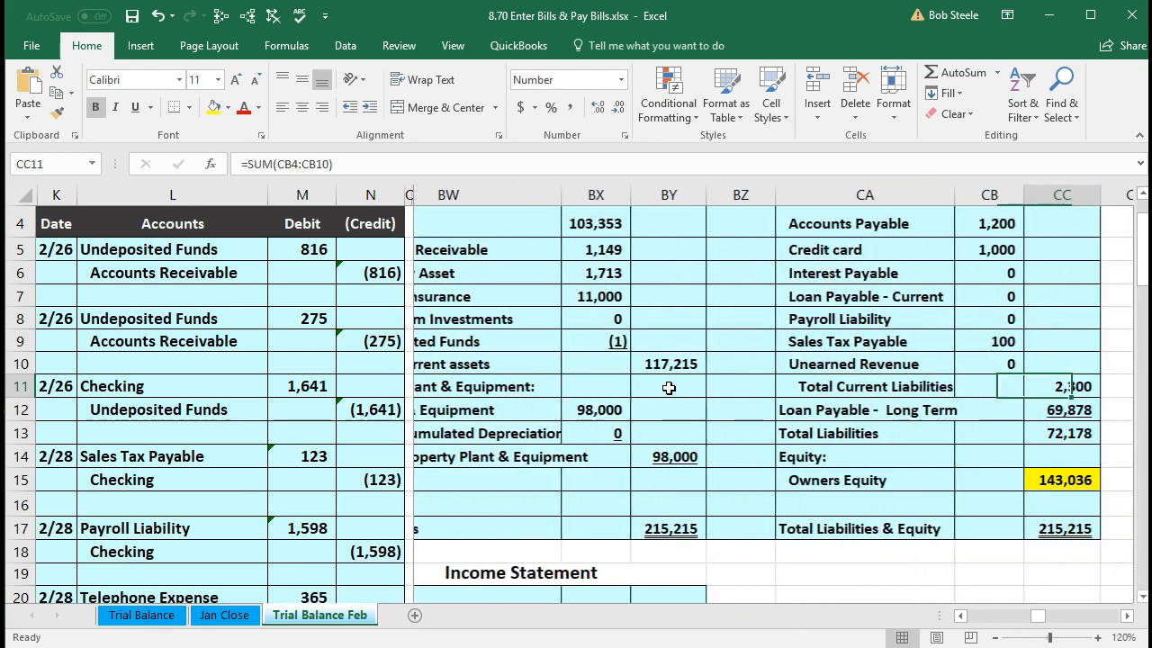
key("Right")
key("Right")
key("Right")
key("Right")
key("Right")
key("Right")
key("Right")
key("Right")
key("Right")
key("Right")
key("Right")
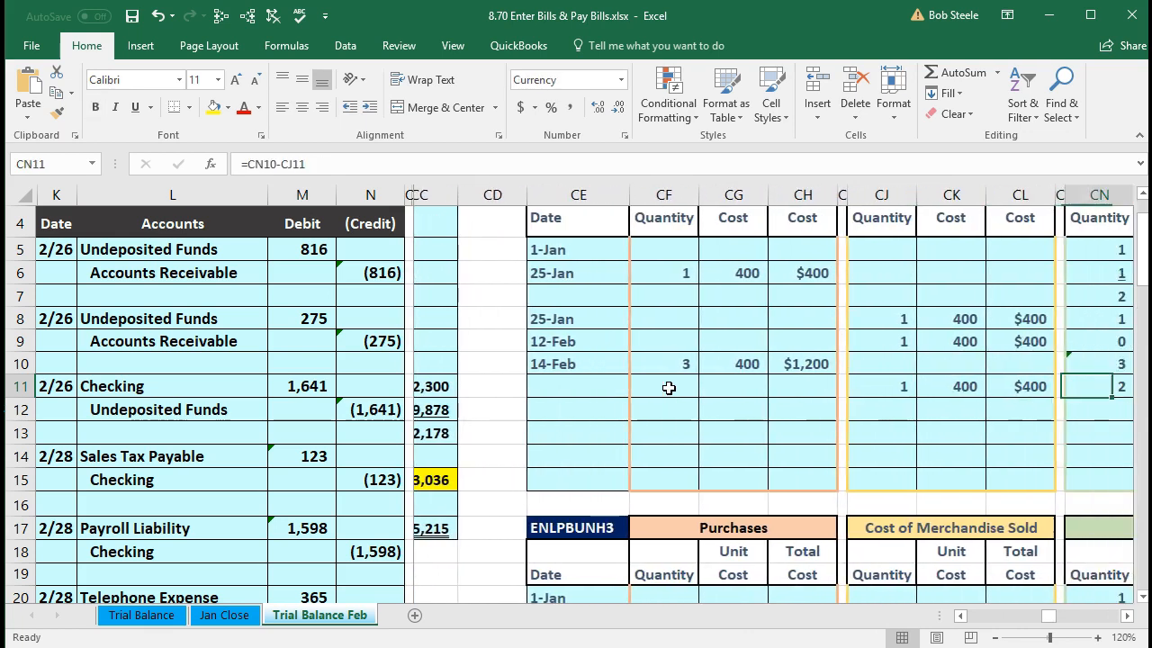
key("Right")
key("Right")
key("Right")
key("Right")
key("Right")
key("Right")
key("Right")
key("Right")
key("Right")
key("Right")
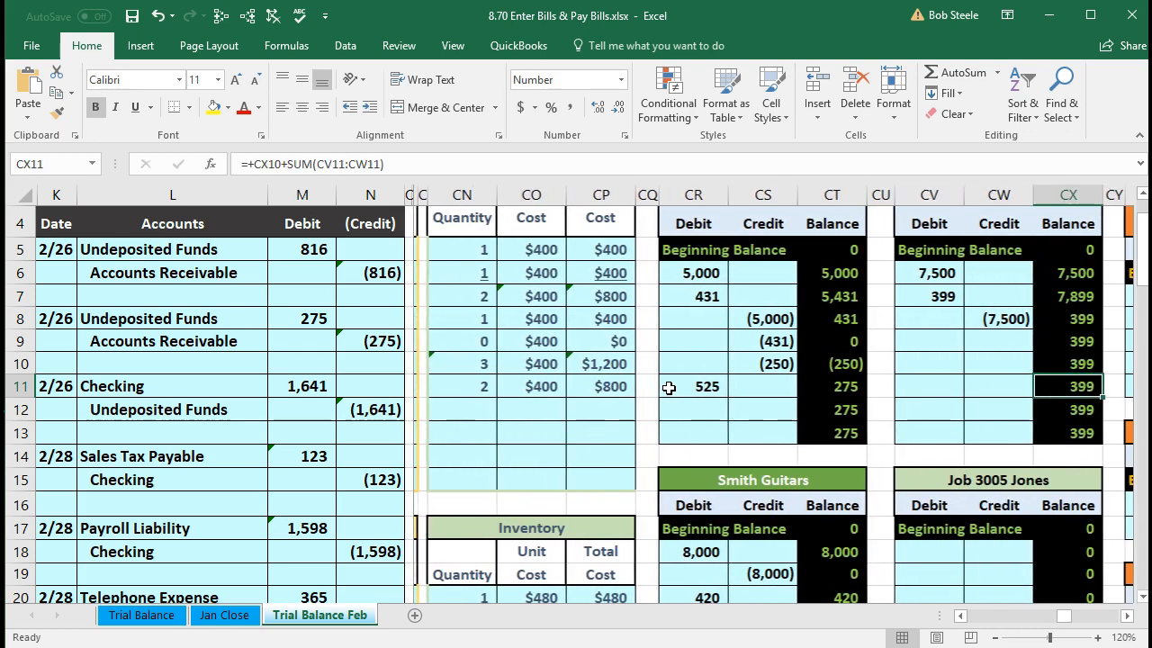
key("Right")
key("Right")
key("Right")
key("Right")
key("Right")
key("Right")
key("Right")
key("Right")
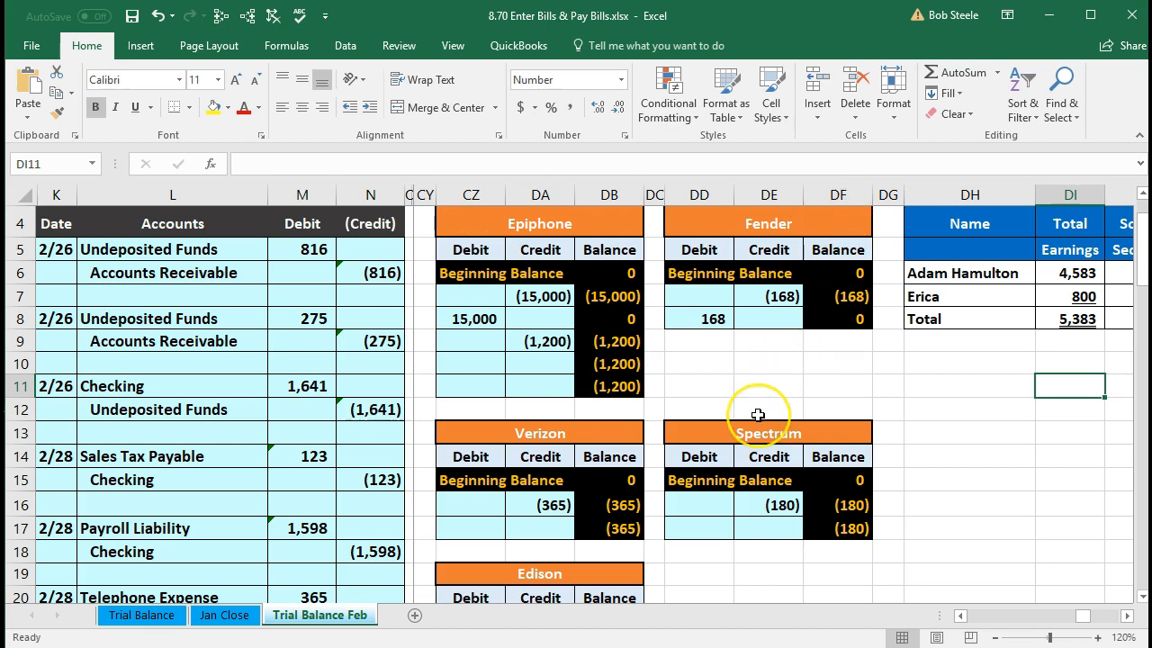
scroll(759, 414, "up", 1)
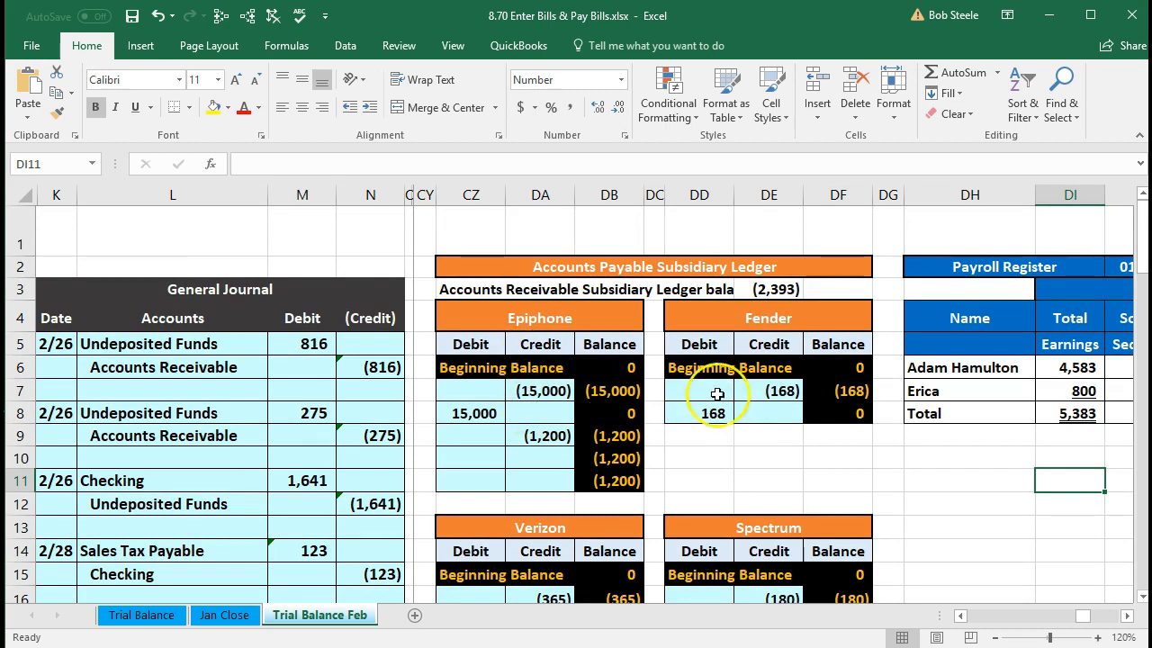
scroll(725, 430, "down", 2)
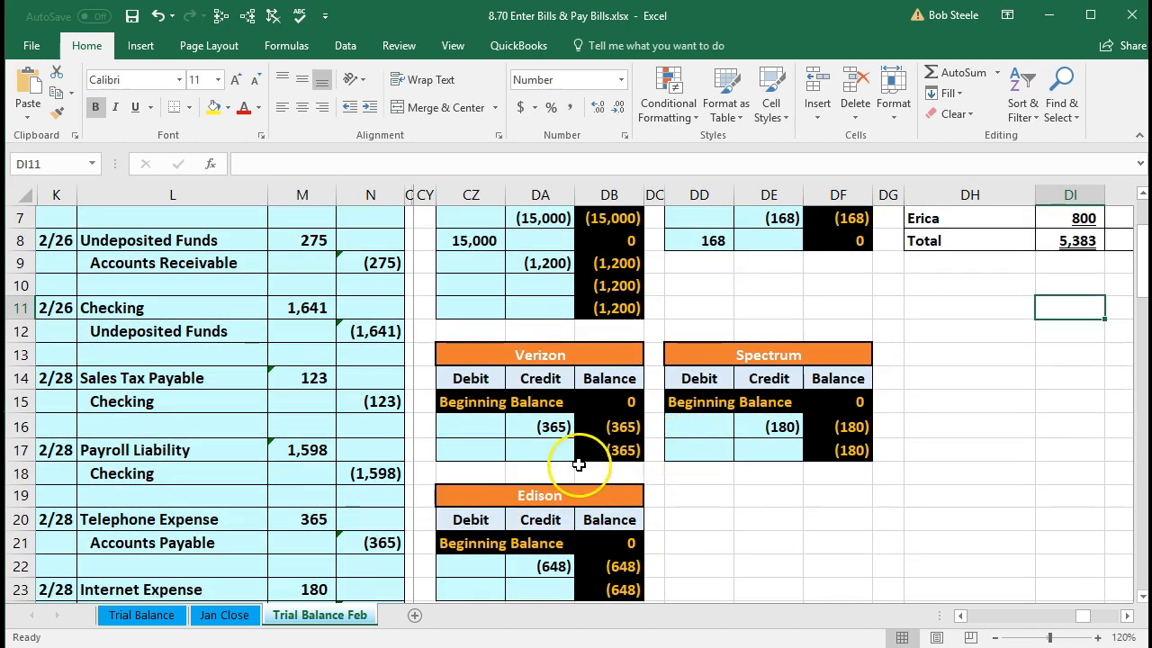
left_click(482, 456)
scroll(483, 457, "down", 4)
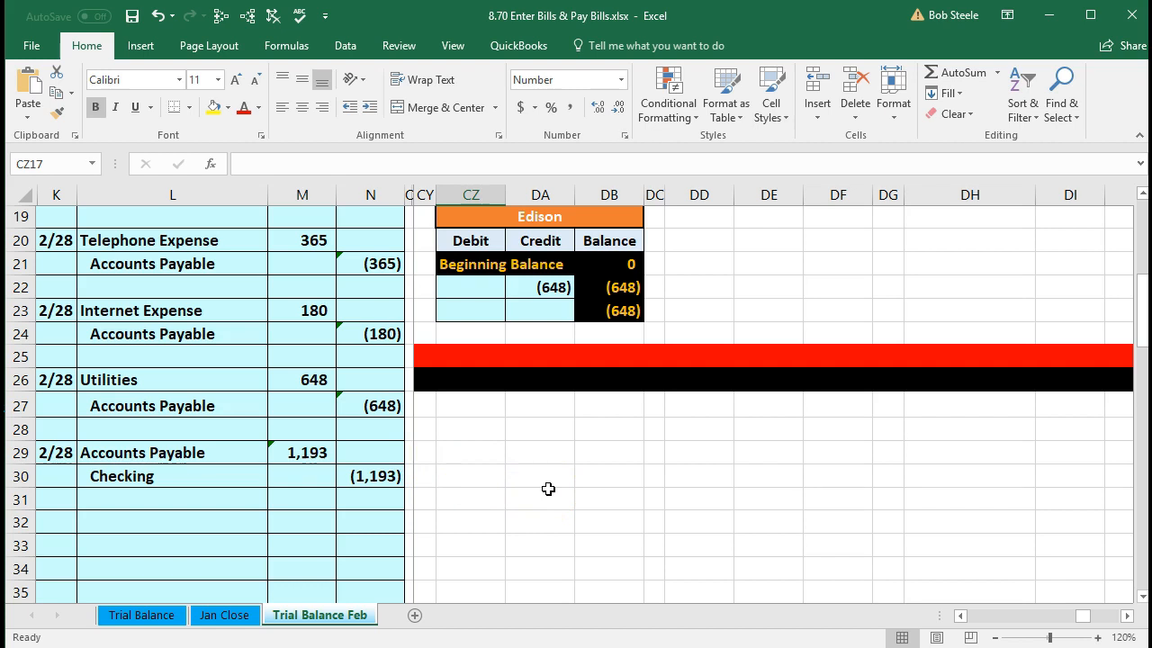
scroll(571, 537, "up", 2)
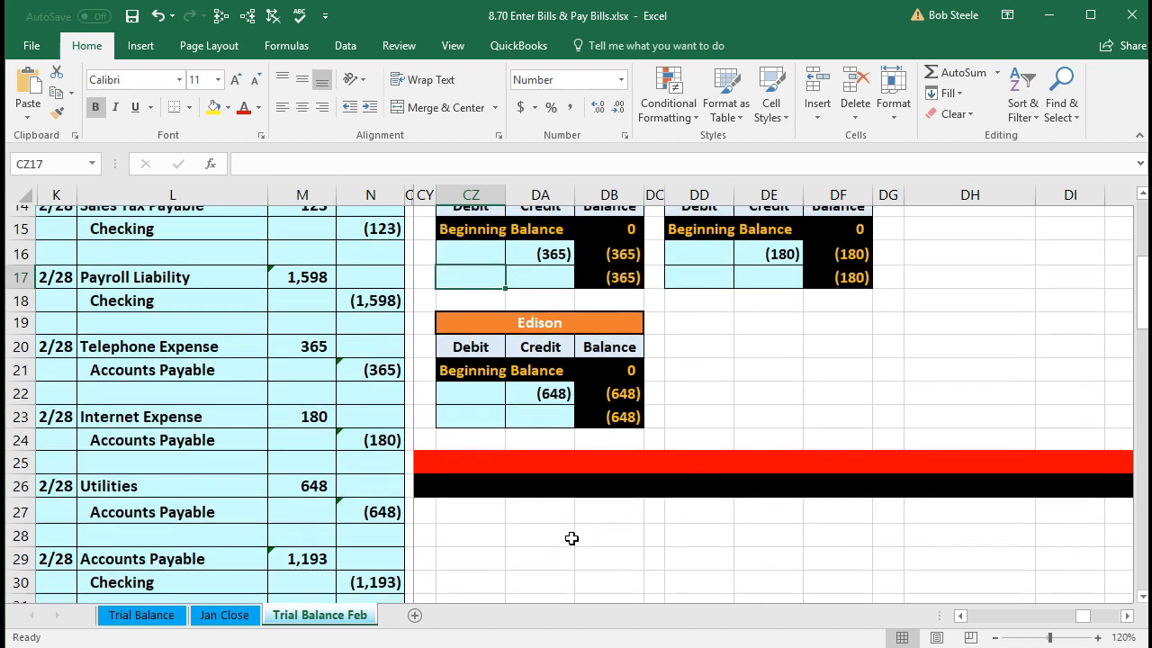
scroll(571, 537, "up", 1)
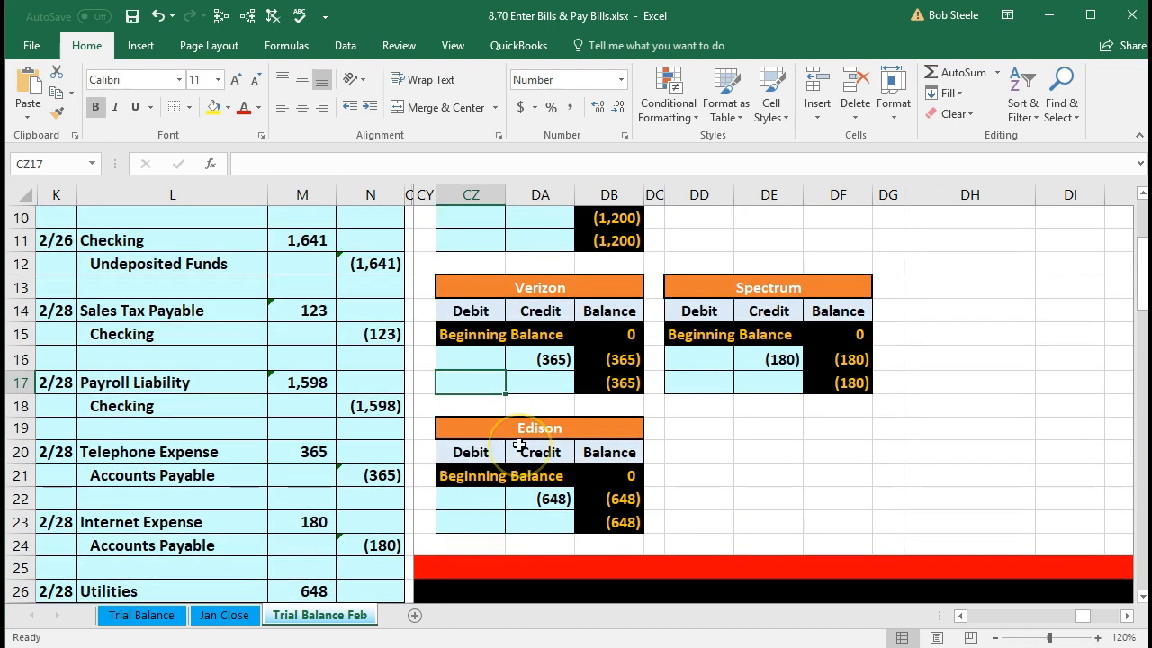
- Record payments of 365 for Verizon, 180 for Spectrum and 648 for Edison, zeroing each balance
type("365")
key("Return")
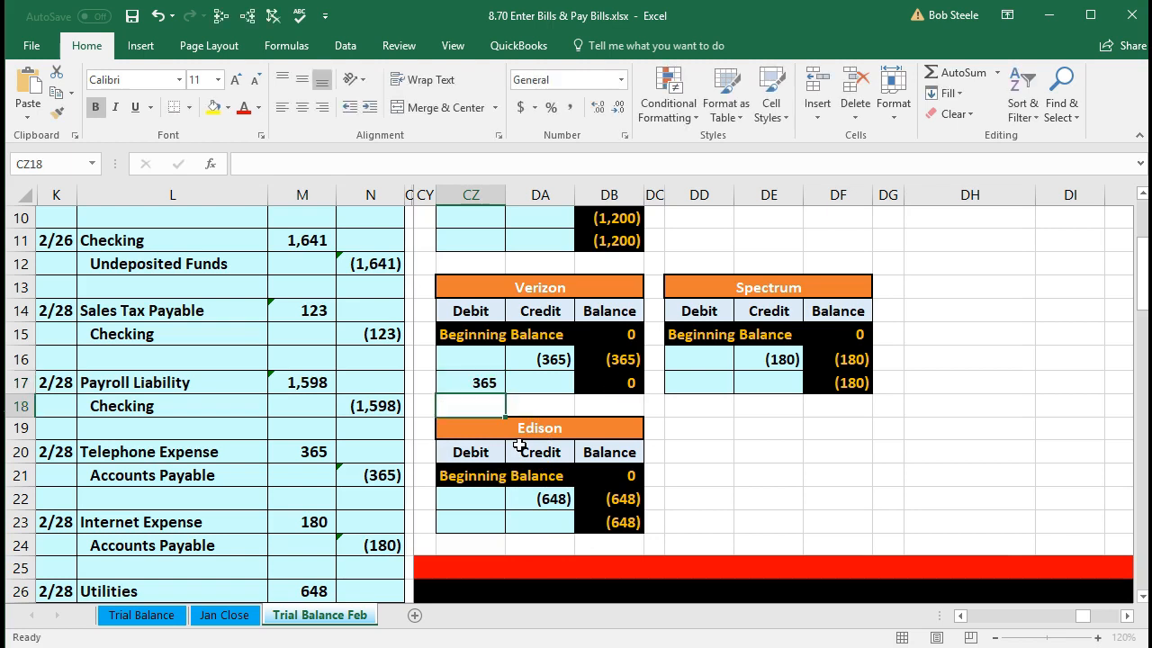
left_click(627, 387)
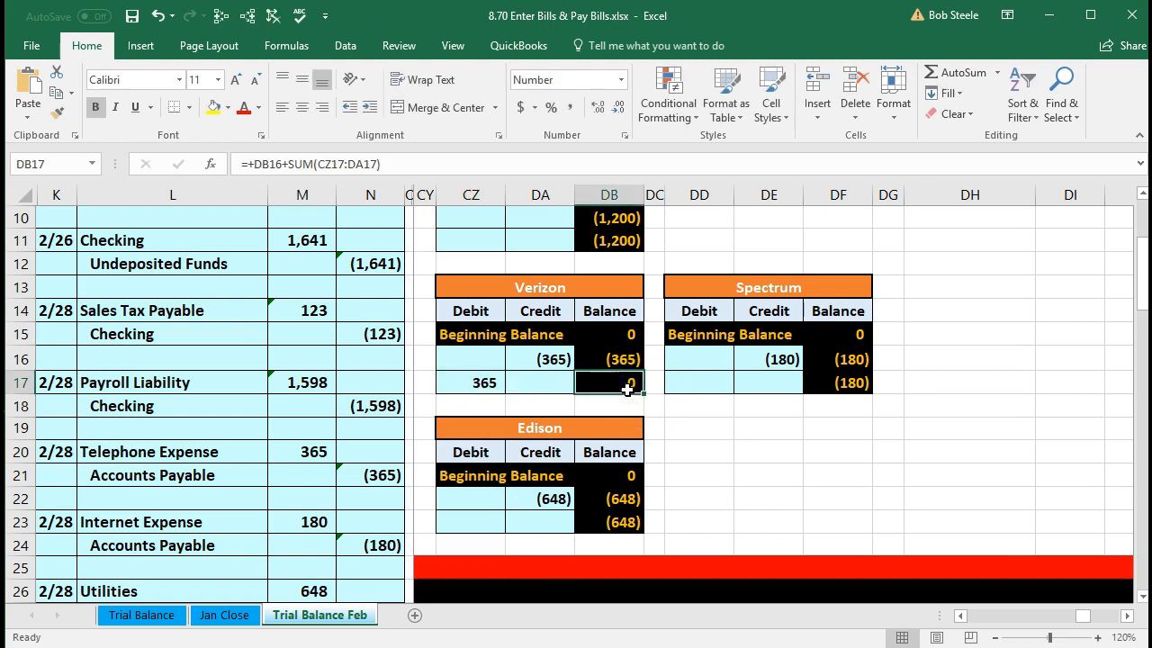
left_click(696, 380)
type("180")
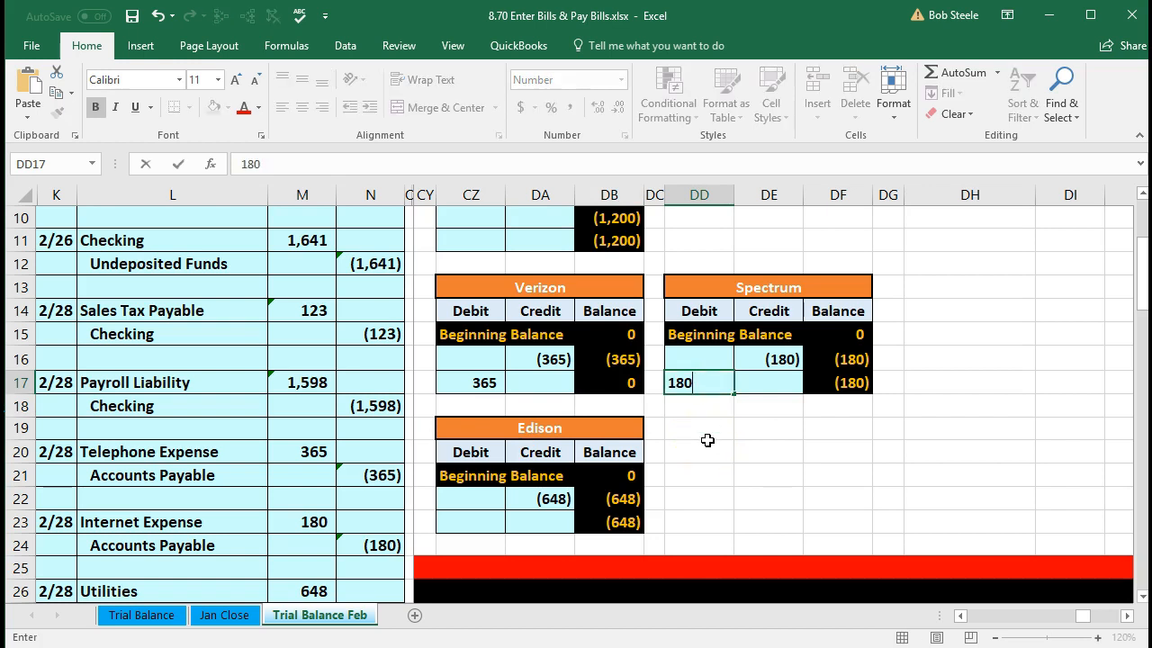
key("Return")
left_click(831, 387)
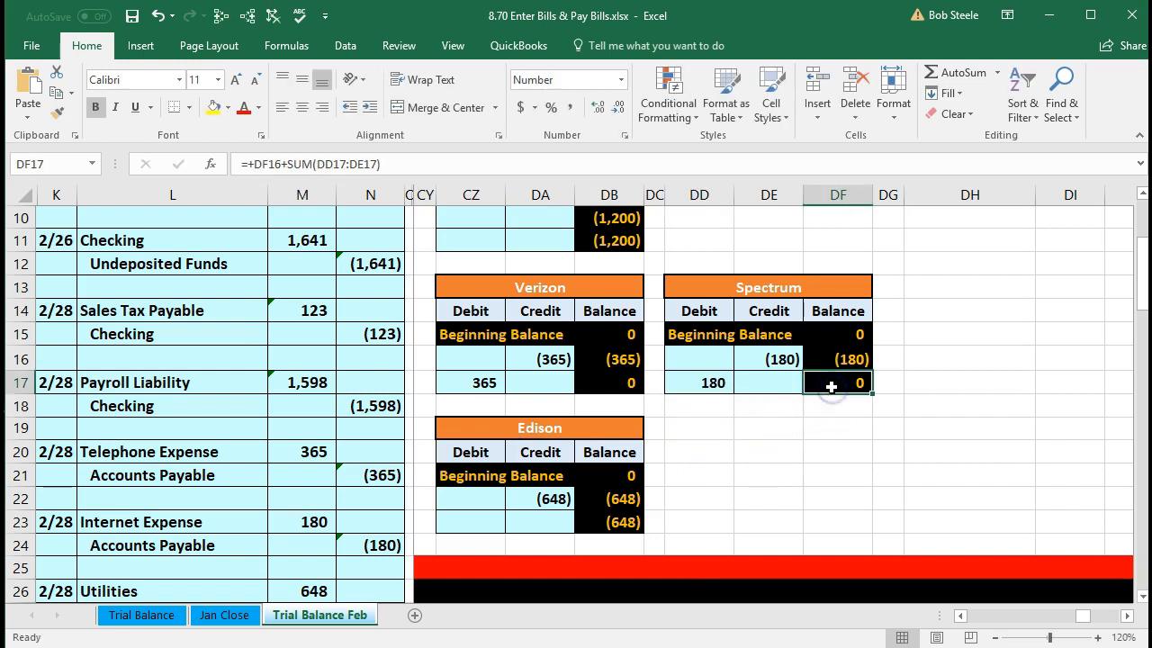
left_click(489, 516)
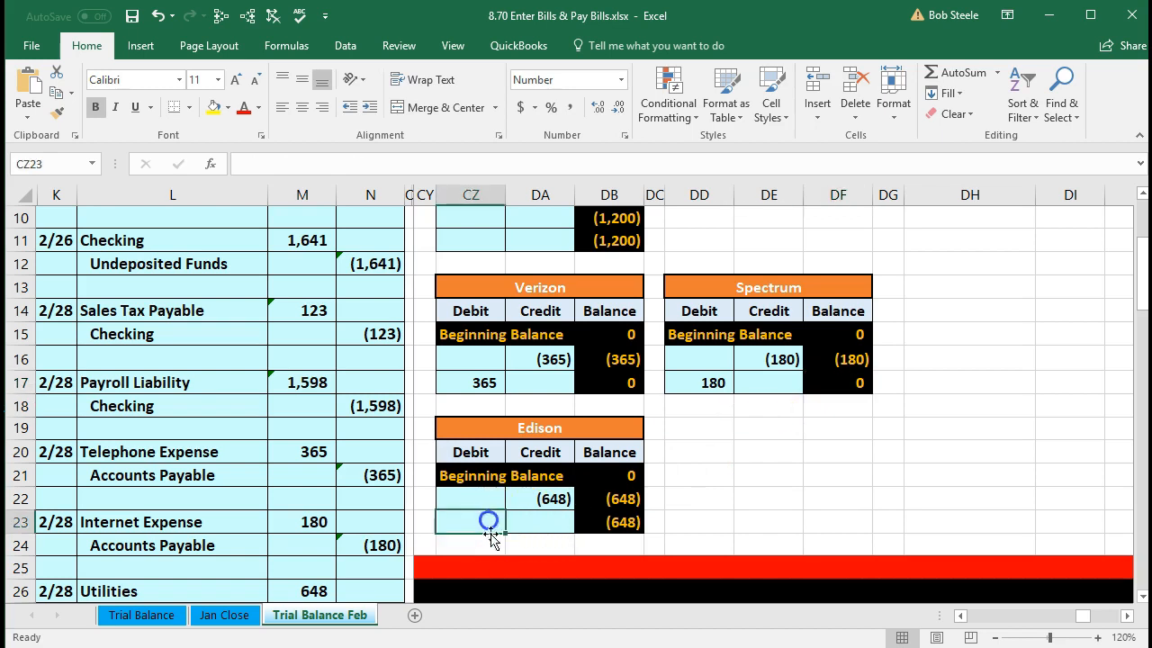
type("648")
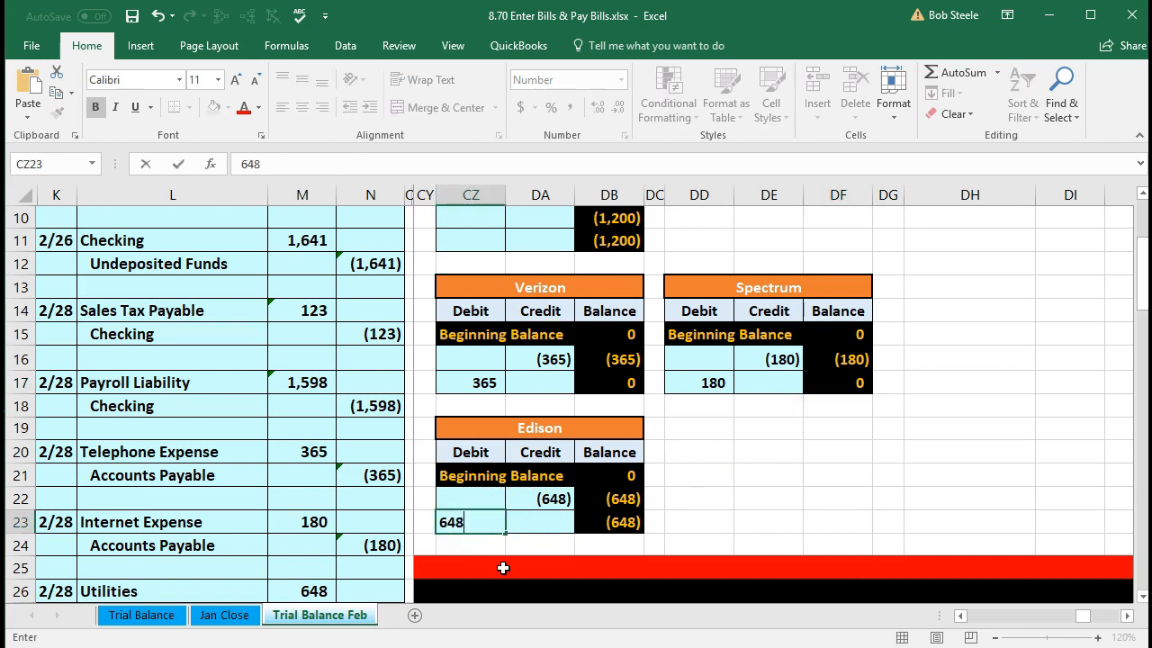
key("Return")
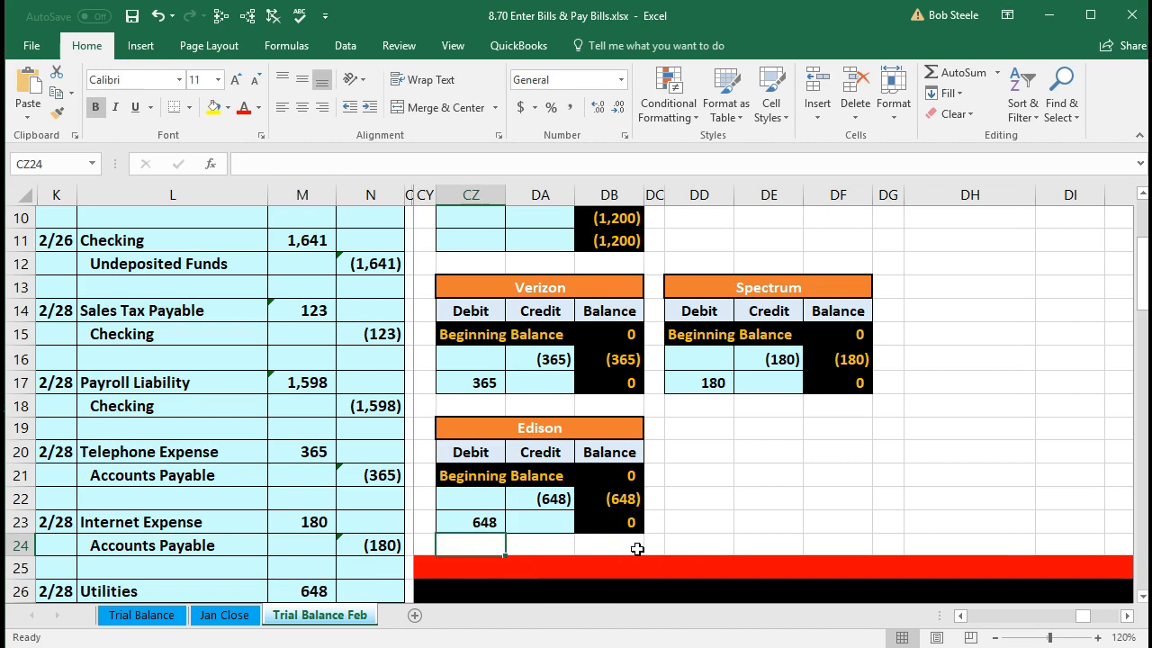
scroll(638, 549, "up", 3)
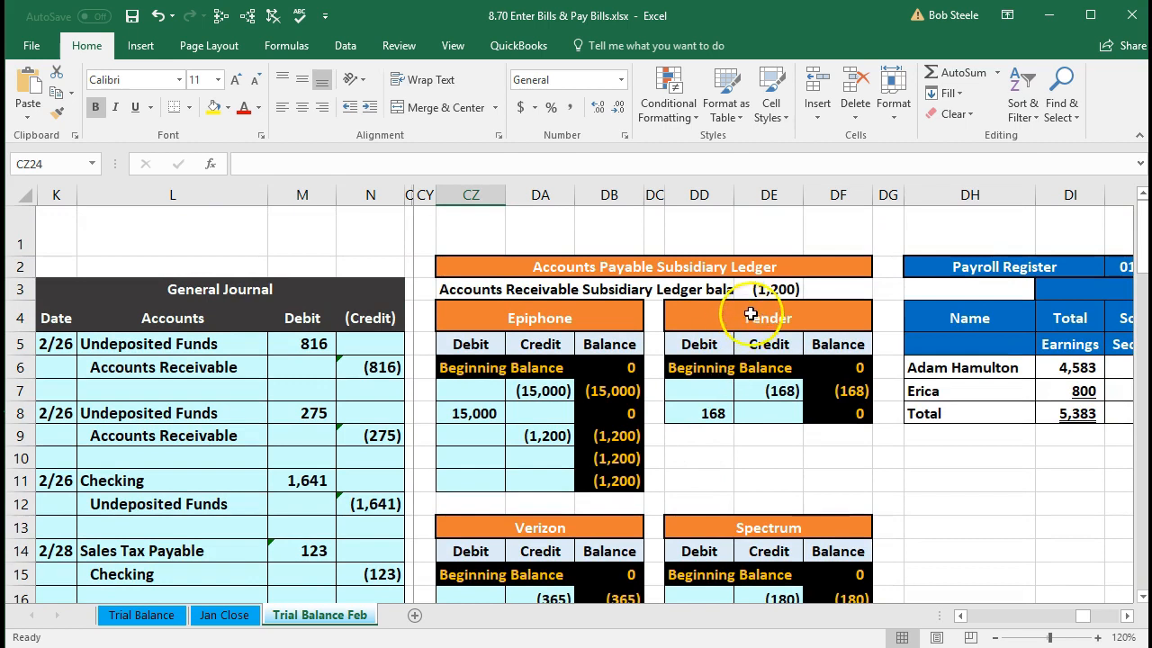
- Check that the vendor subsidiary ledger total of (1,200) matches the trial balance Accounts Payable (1,200)
double_click(763, 289)
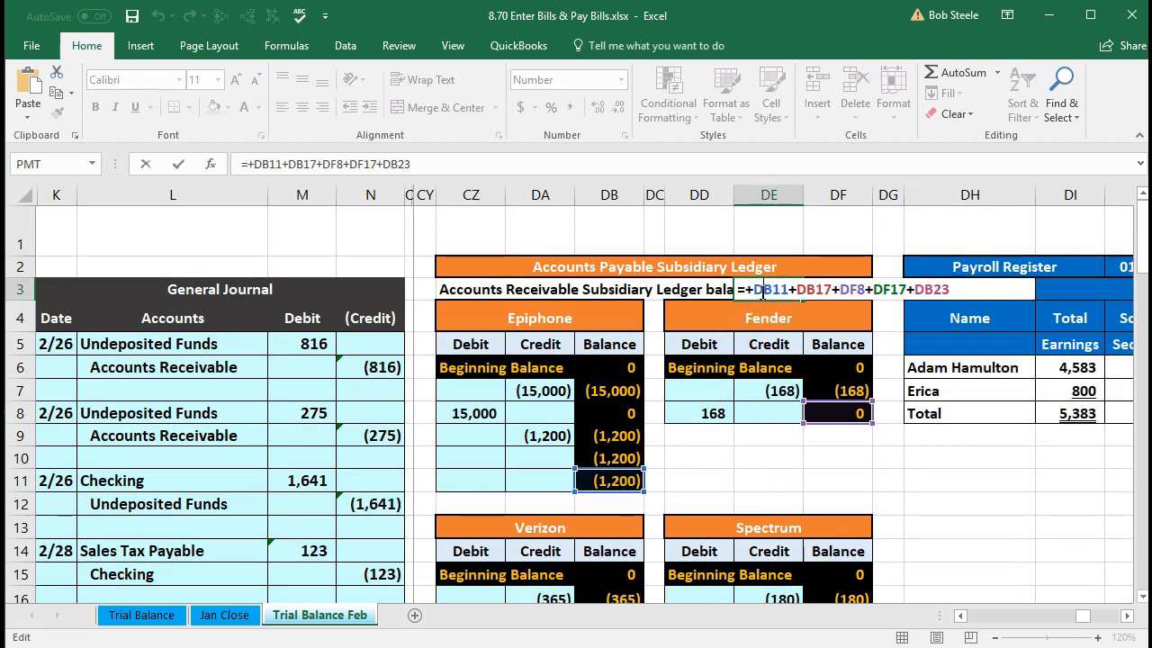
key("Return")
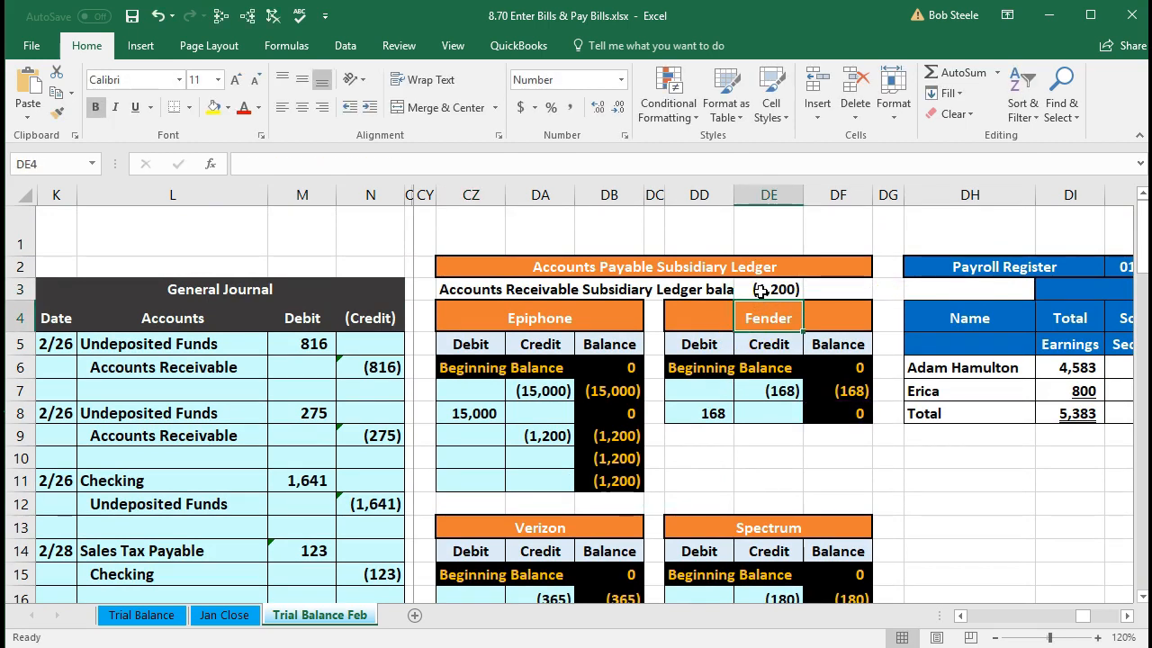
left_click(386, 346)
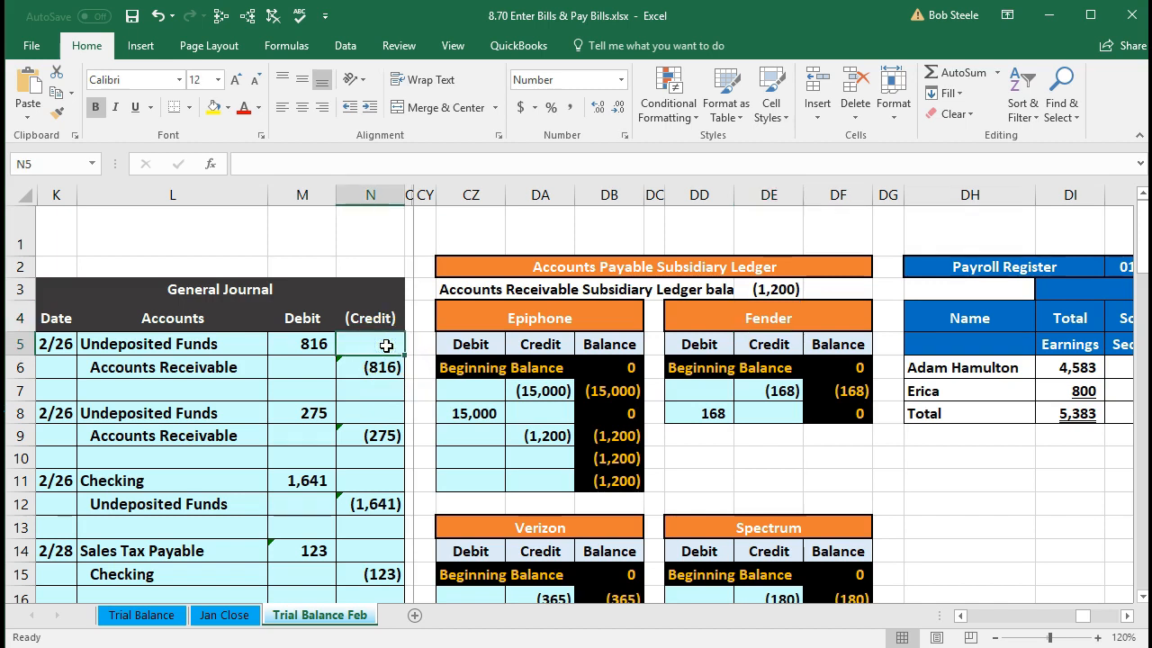
key("Right")
key("Right")
key("Right")
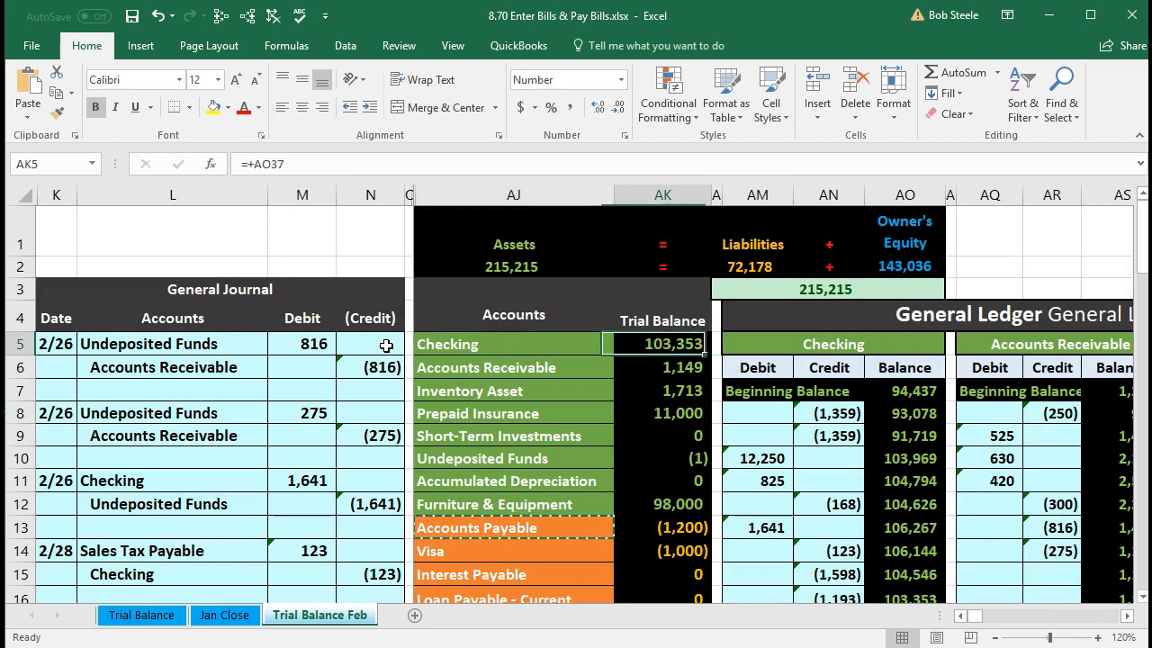
scroll(635, 462, "down", 1)
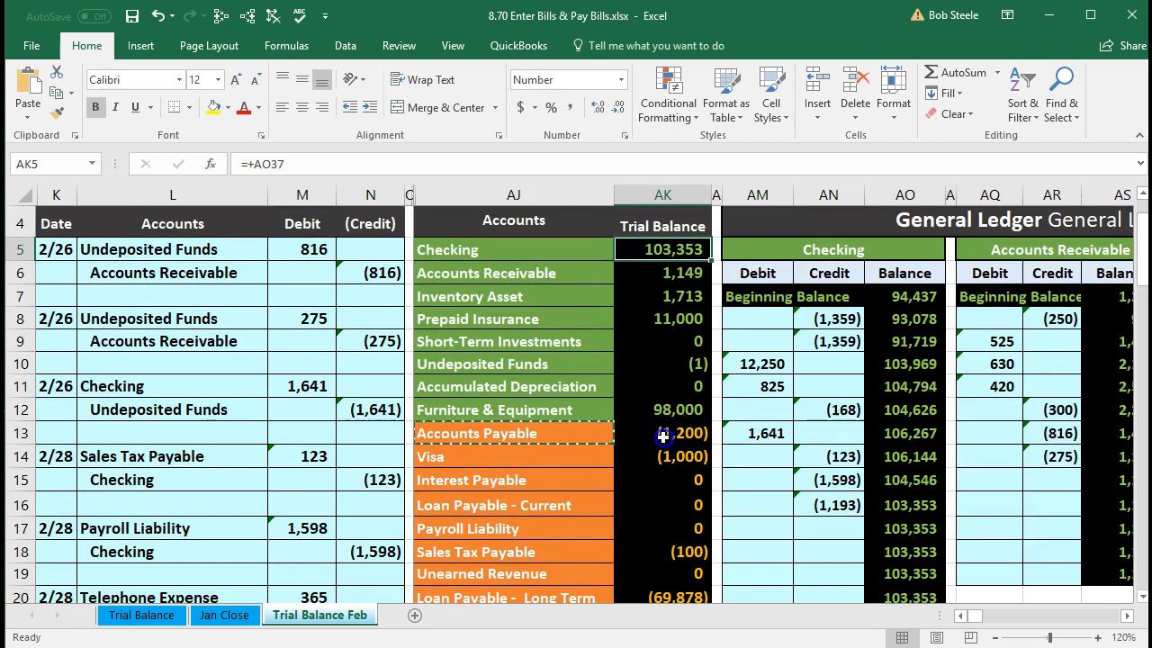
left_click(664, 437)
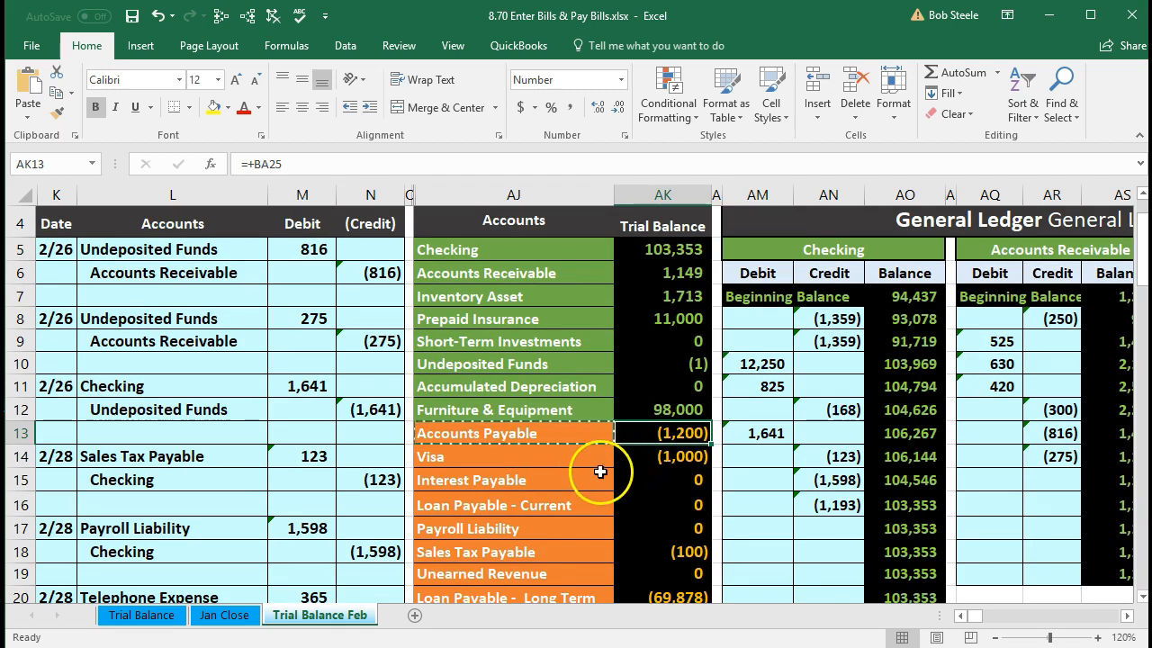
left_click(439, 46)
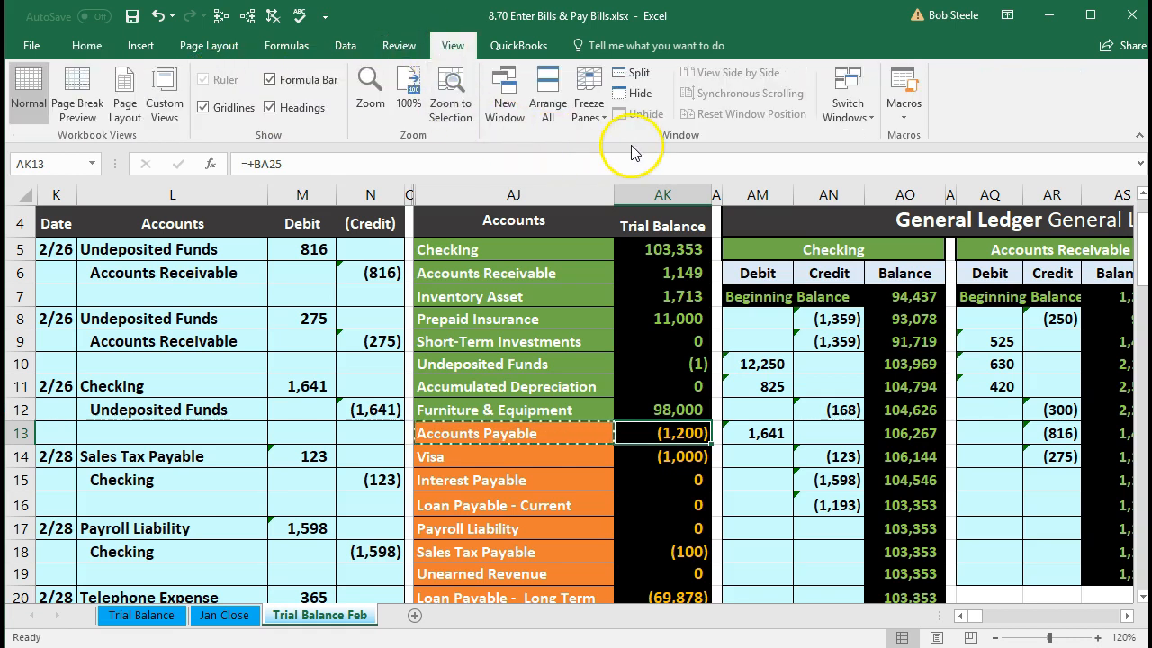
- Unfreeze the worksheet panes via Freeze Panes > Unfreeze Panes
left_click(588, 113)
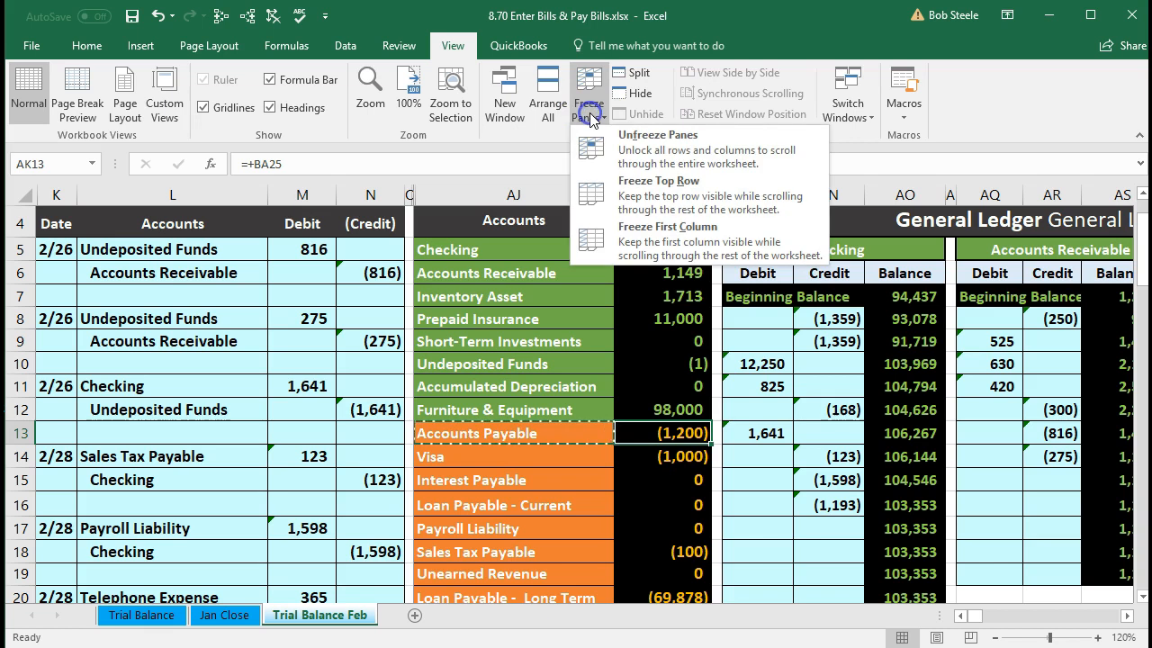
left_click(637, 149)
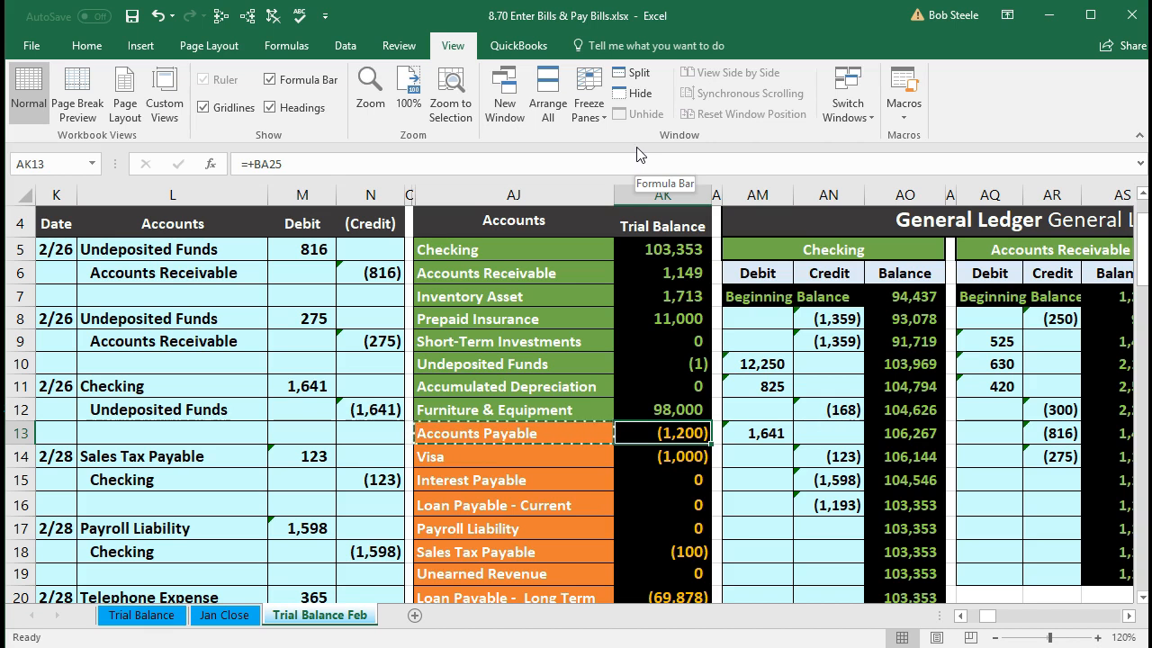
- Trace the source cells for the Checking, Accounts Payable, Telephone, Utilities and Internet Expense trial balance figures
left_click(646, 248)
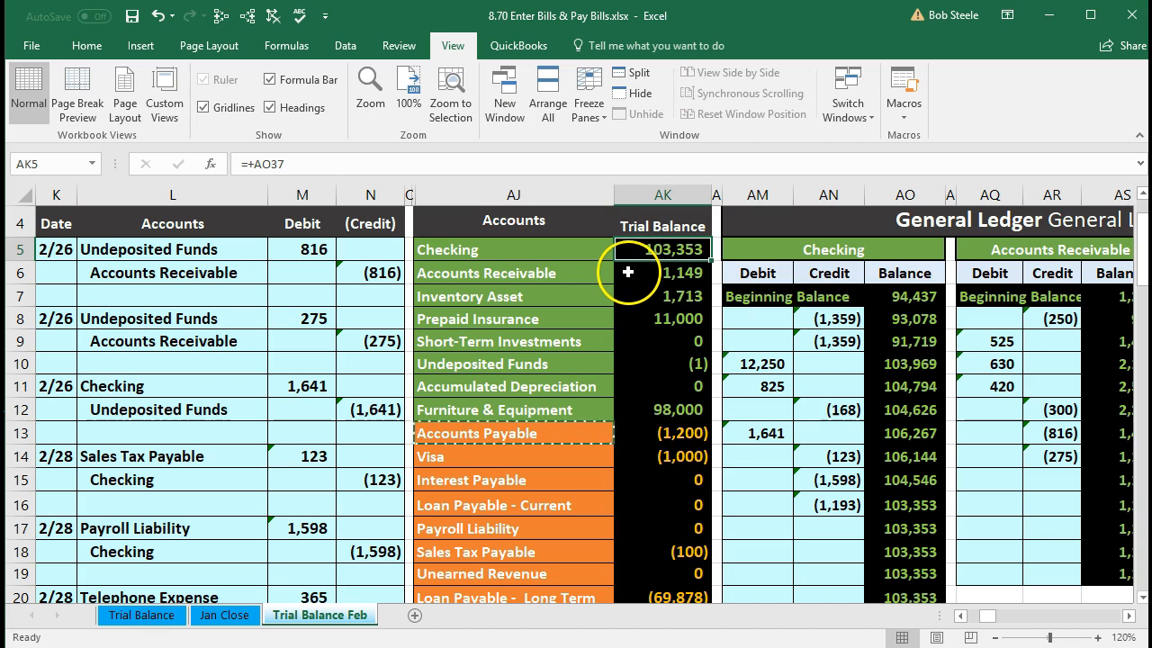
left_click(248, 15)
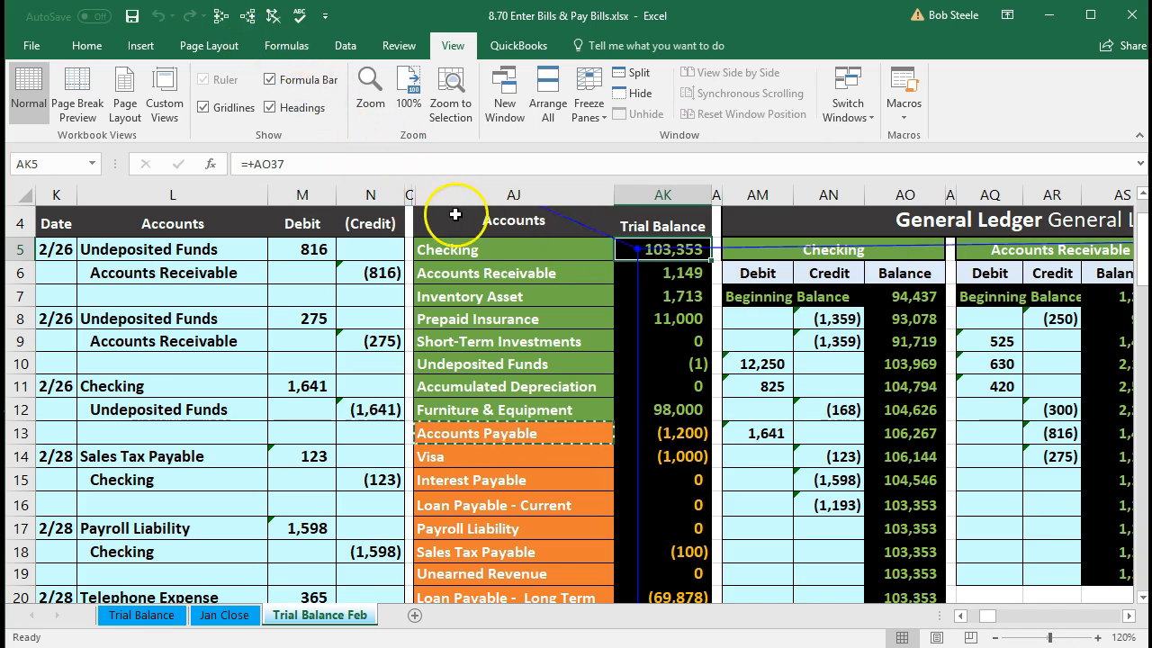
left_click(663, 433)
left_click(248, 16)
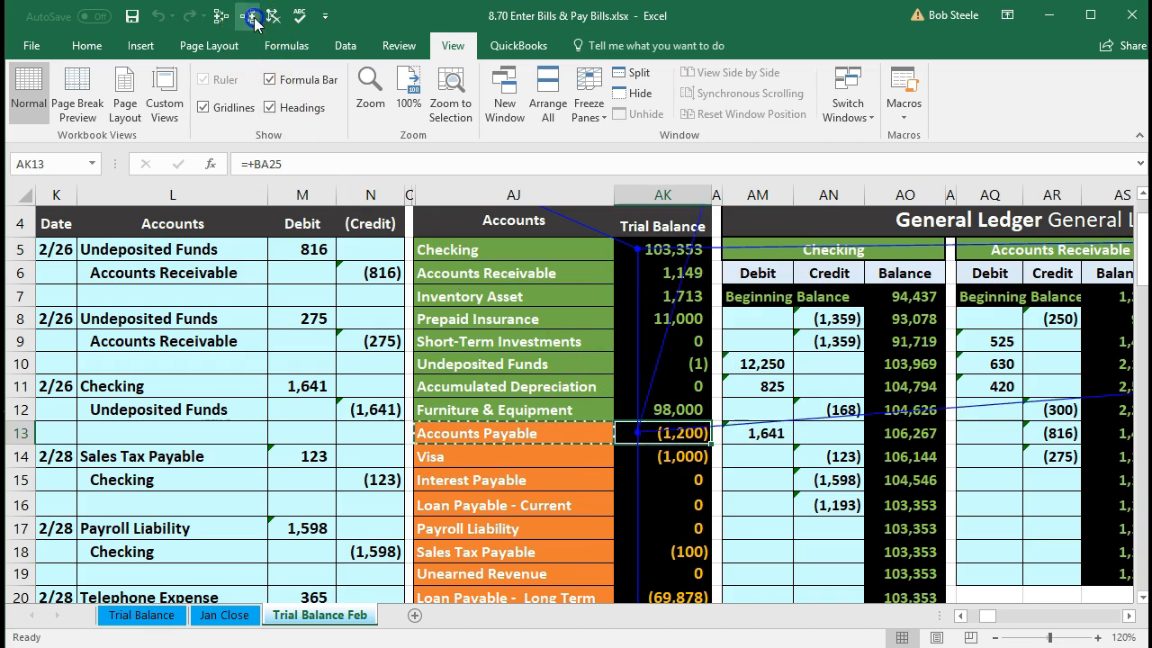
scroll(442, 389, "down", 4)
scroll(442, 389, "down", 3)
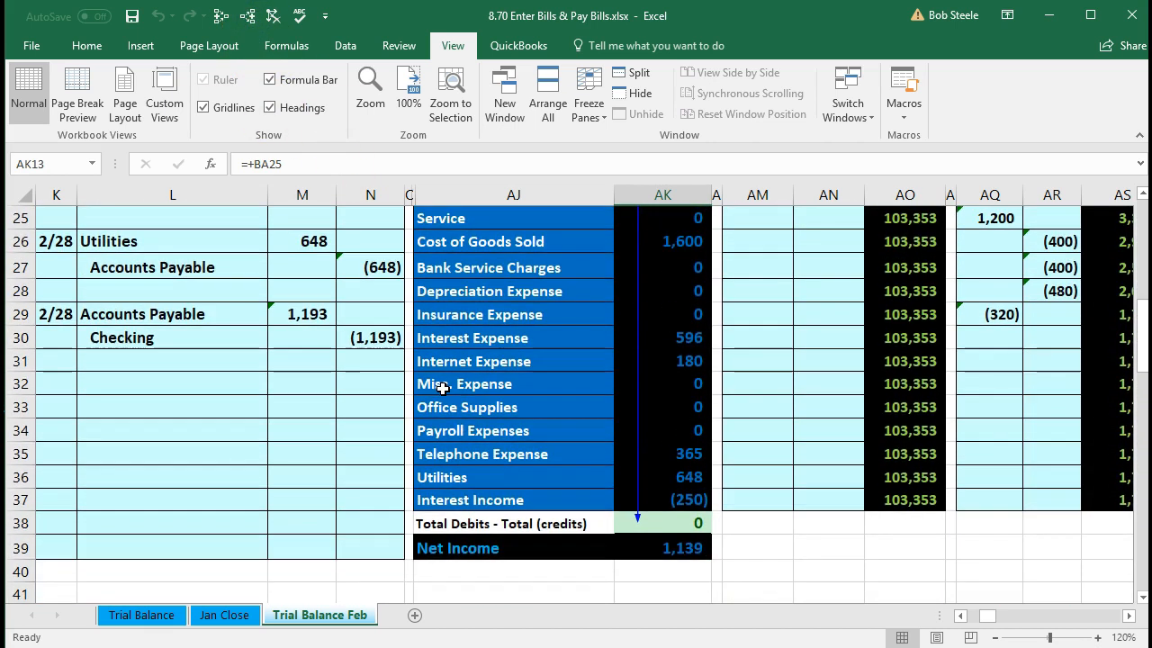
left_click(673, 454)
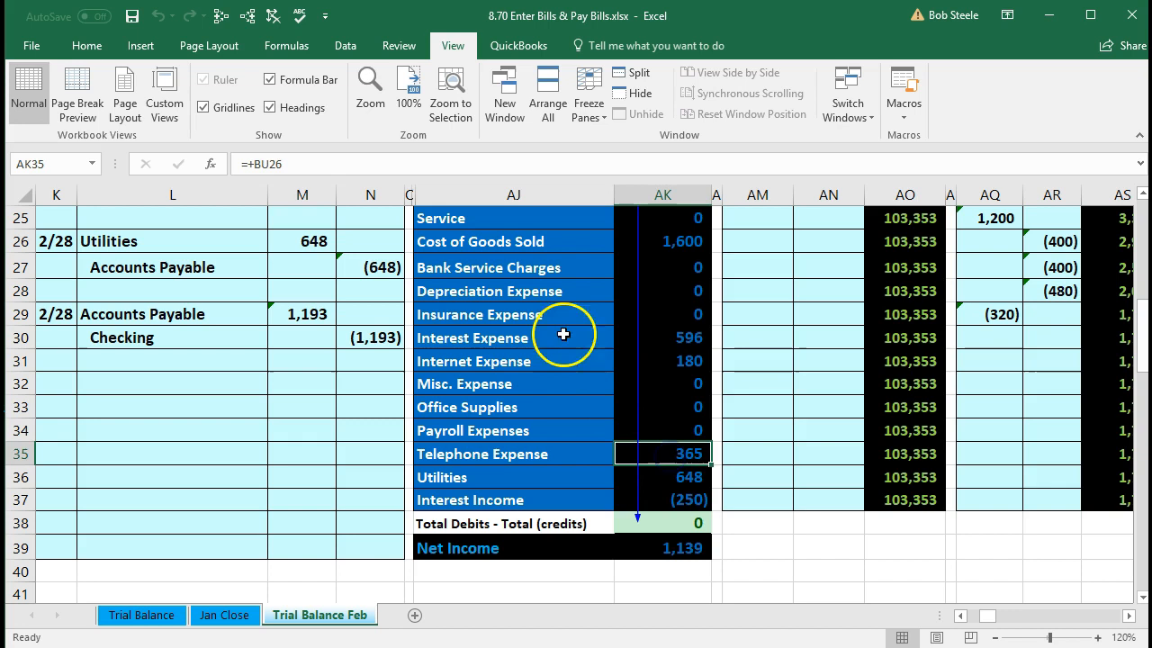
left_click(247, 16)
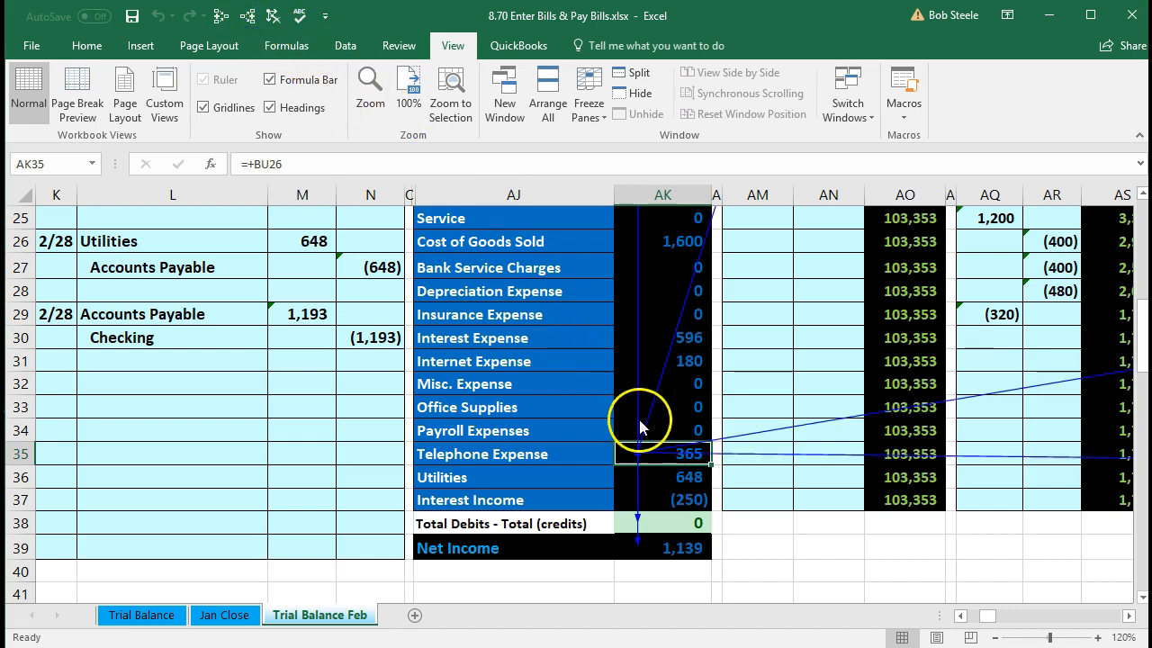
left_click(664, 471)
left_click(247, 15)
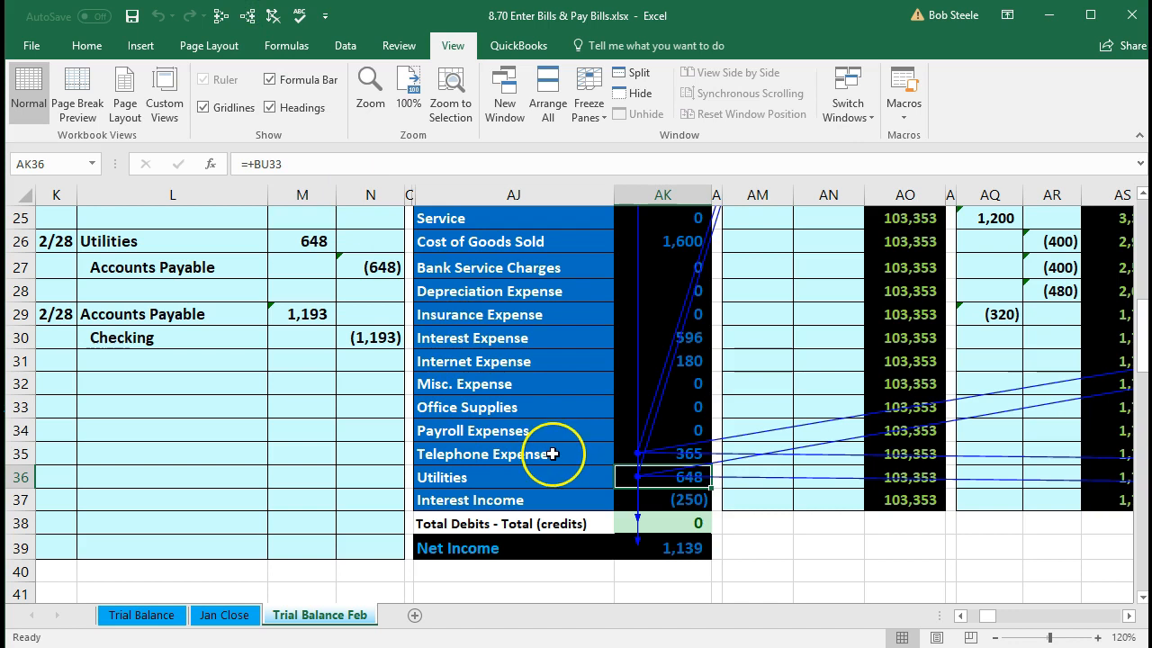
left_click(686, 361)
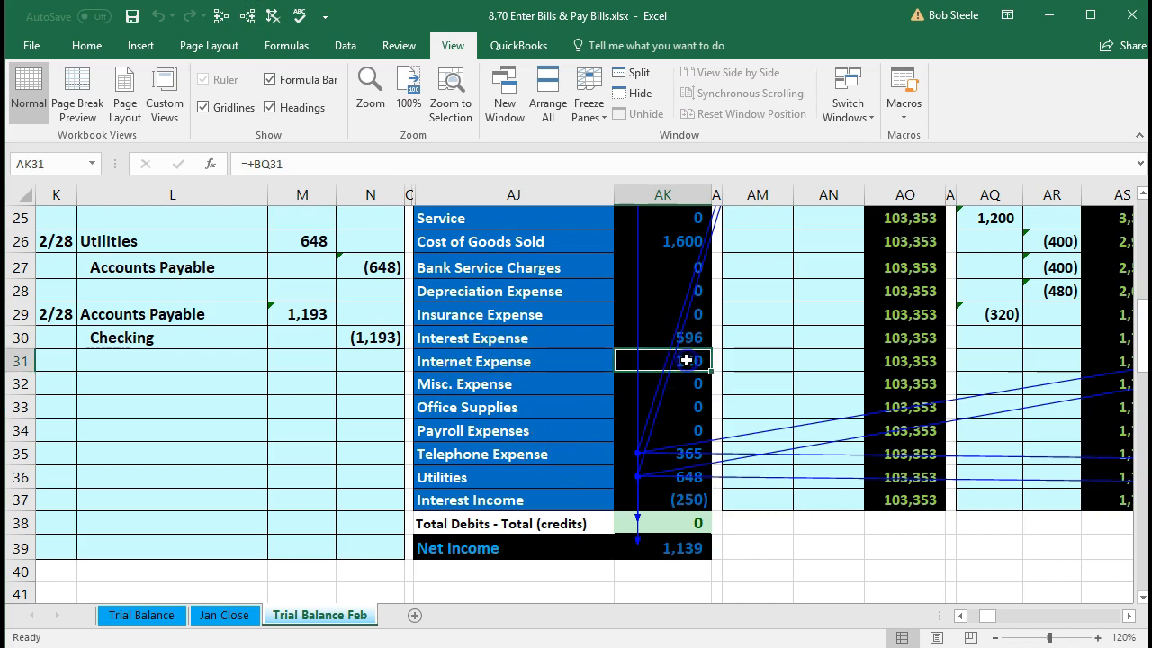
left_click(247, 15)
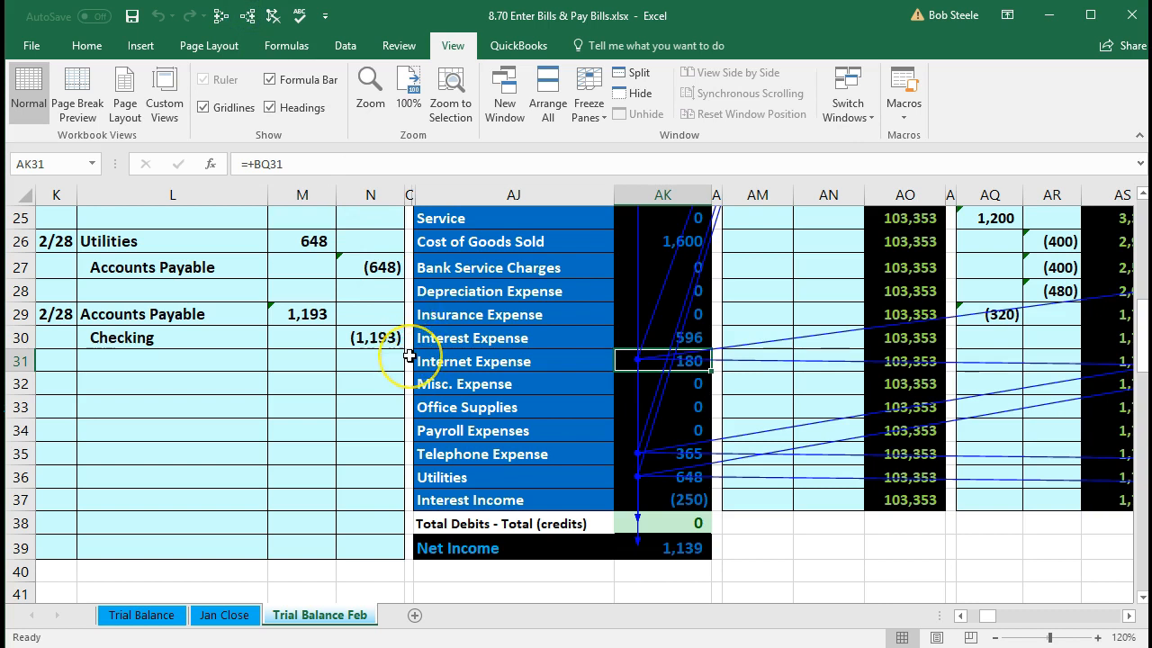
- Review the Net Income formula =SUM(AK23:AK37) totaling 1,139, then return to the top of the sheet
left_click(695, 550)
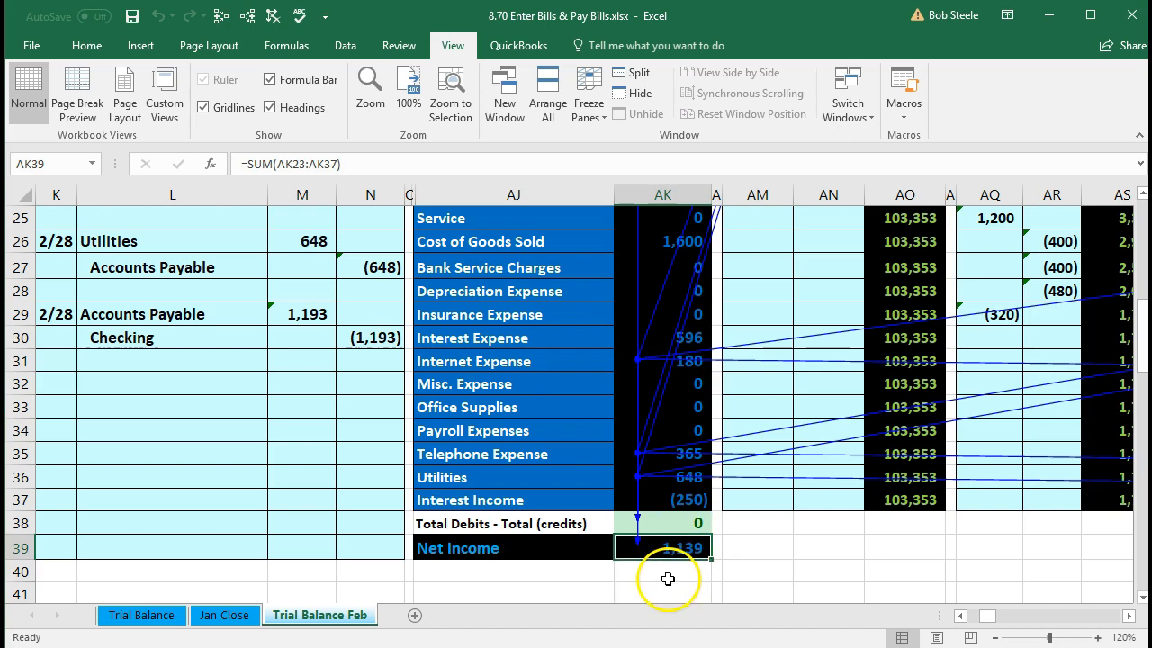
double_click(681, 550)
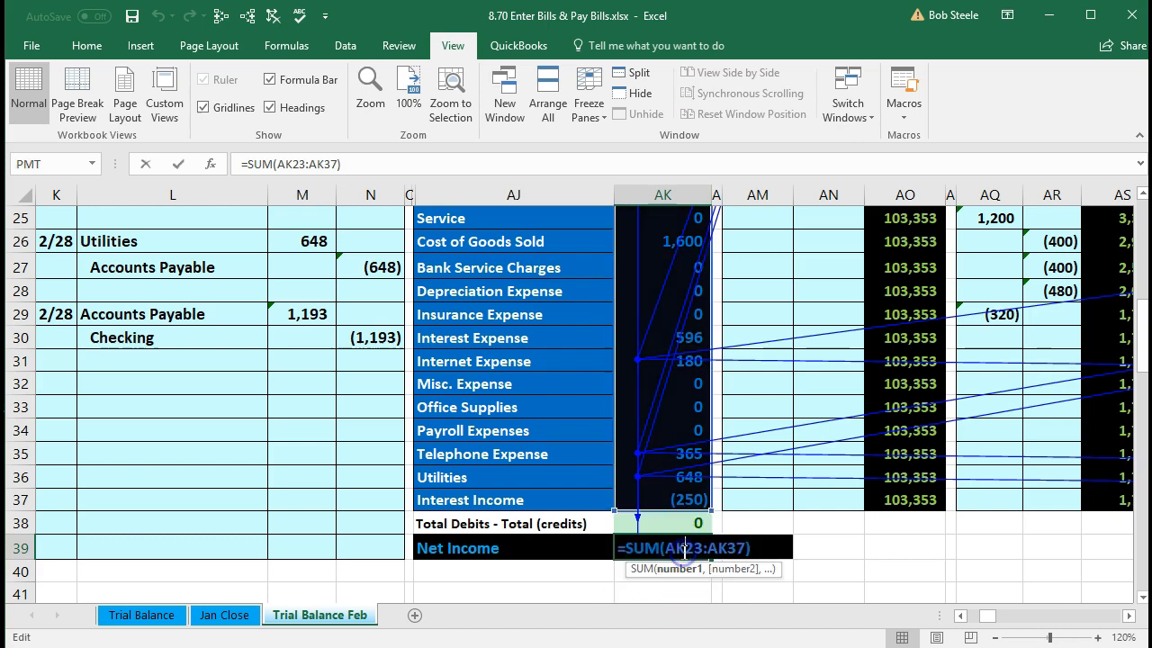
scroll(684, 549, "up", 3)
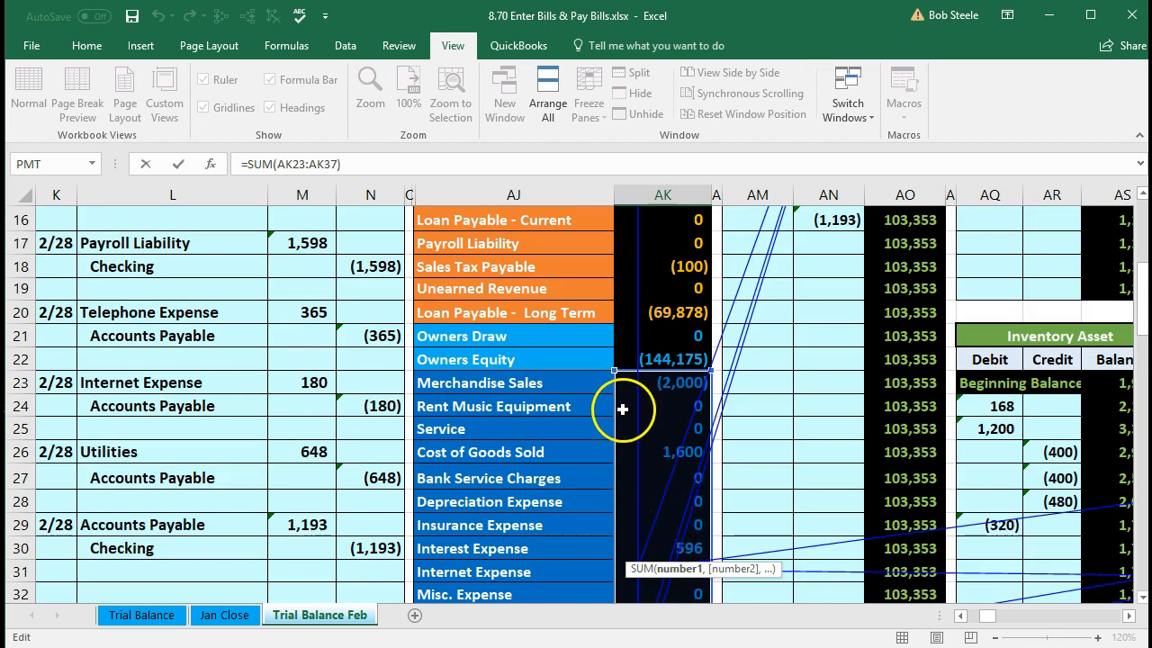
key("Return")
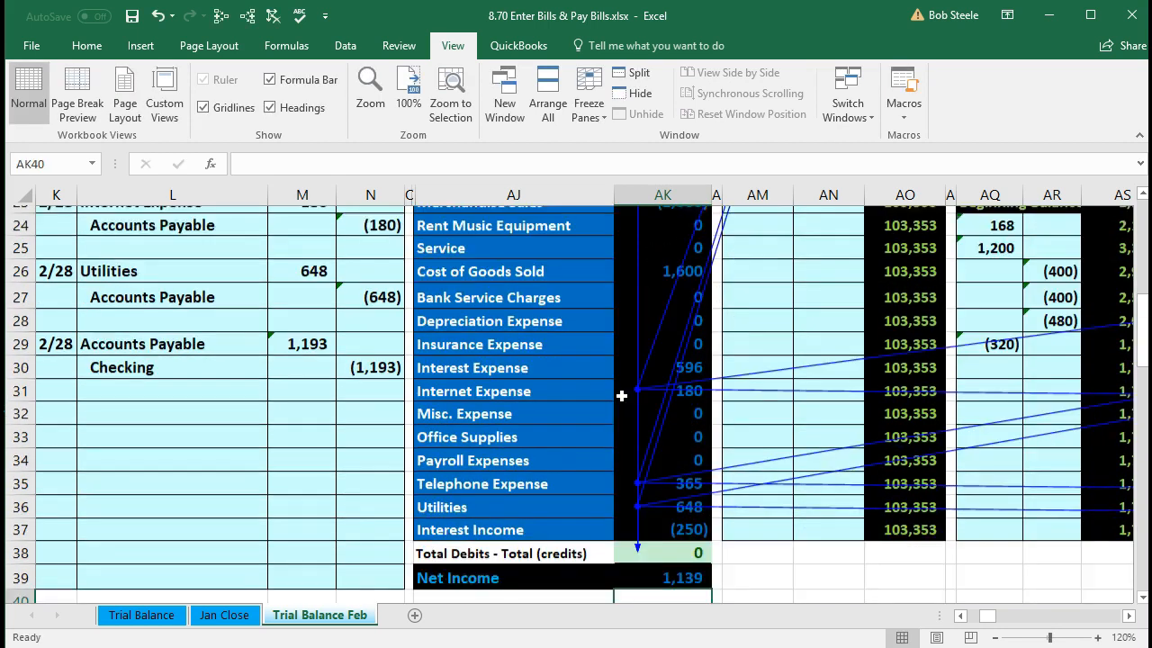
scroll(731, 517, "up", 2)
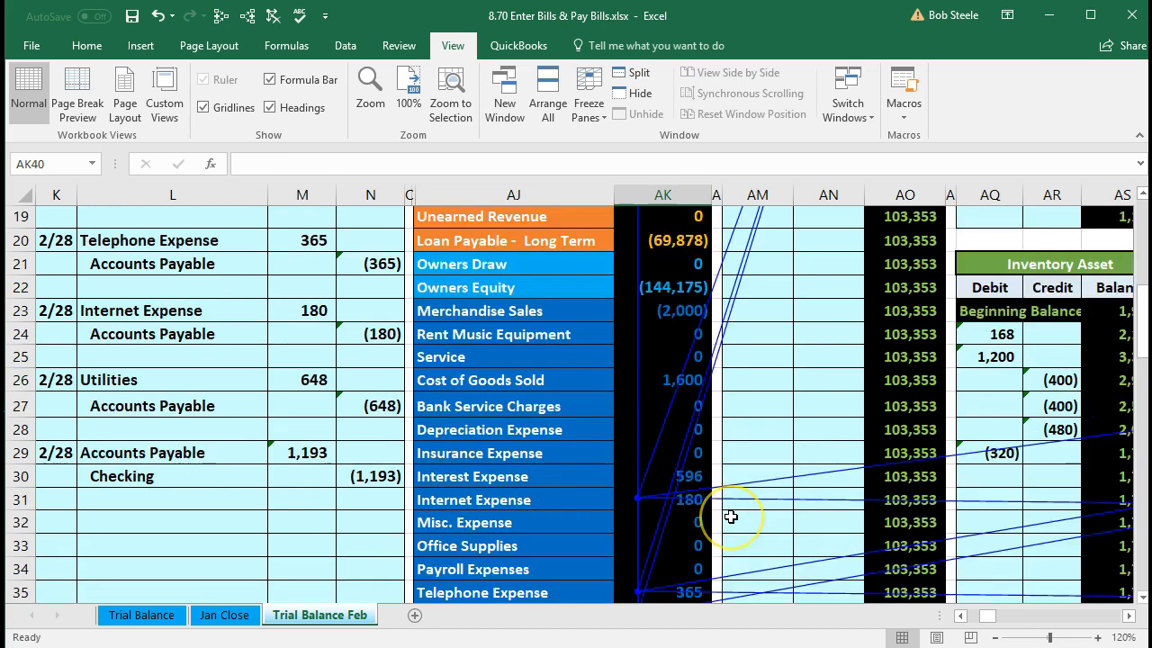
scroll(731, 517, "up", 6)
left_click(734, 435)
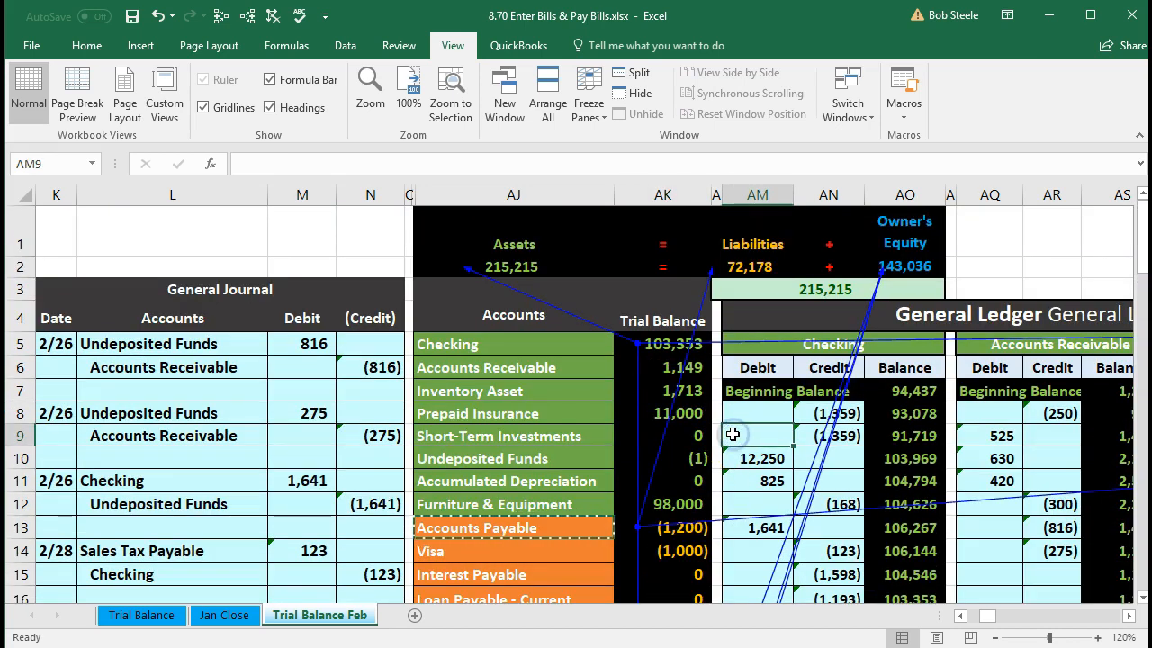
- Move right across the ledger accounts to the Balance Sheet showing Cash 103,353 and Accounts Payable 1,200
key("Right")
key("Right")
key("Right")
key("Right")
key("Right")
key("Right")
key("Right")
key("Right")
key("Right")
key("Right")
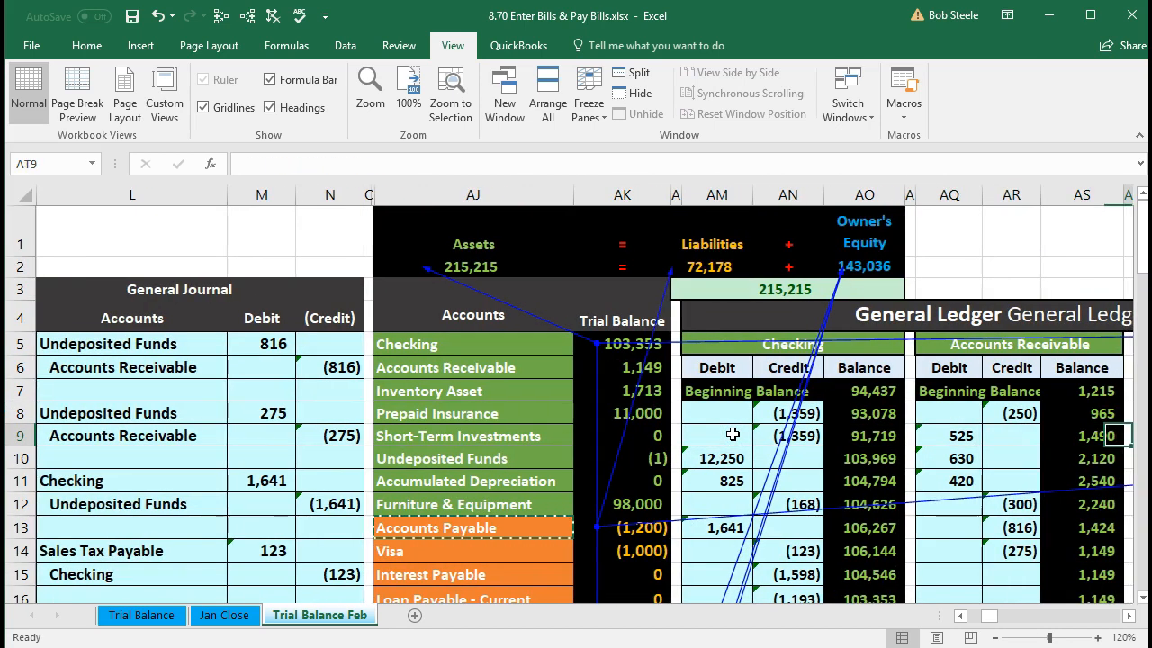
key("Right")
key("Right")
key("Right")
key("Right")
key("Right")
key("Right")
key("Right")
key("Right")
key("Right")
key("Right")
key("Right")
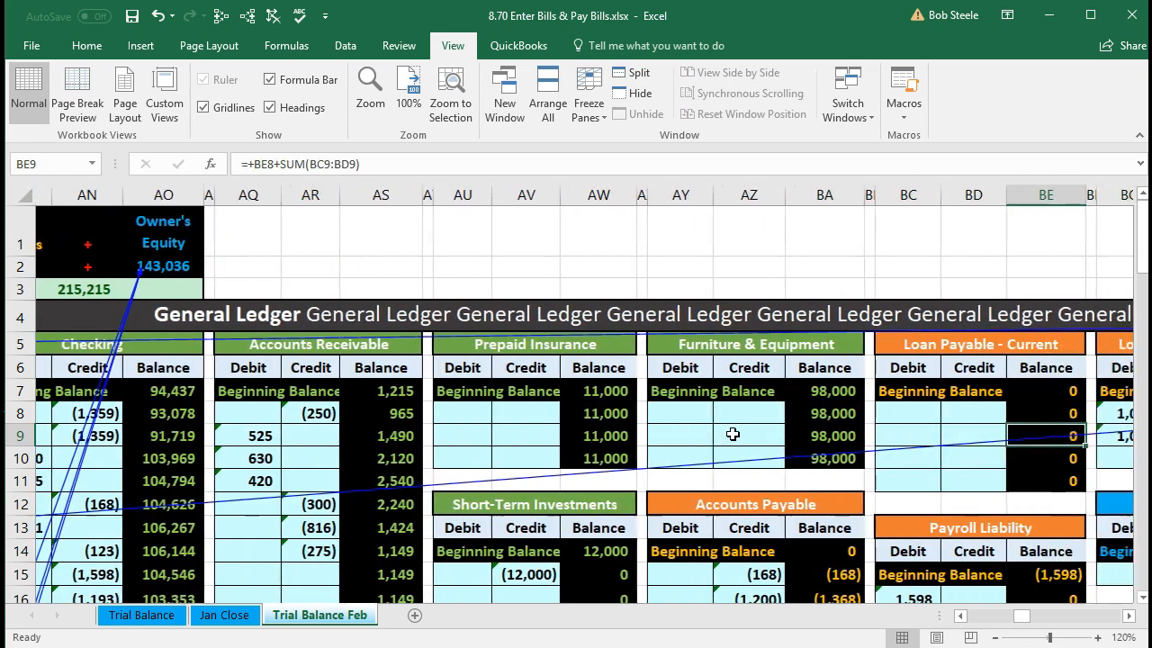
key("Right")
key("Right")
key("Right")
key("Right")
key("Right")
key("Right")
key("Right")
key("Right")
key("Right")
key("Right")
key("Right")
key("Right")
key("Right")
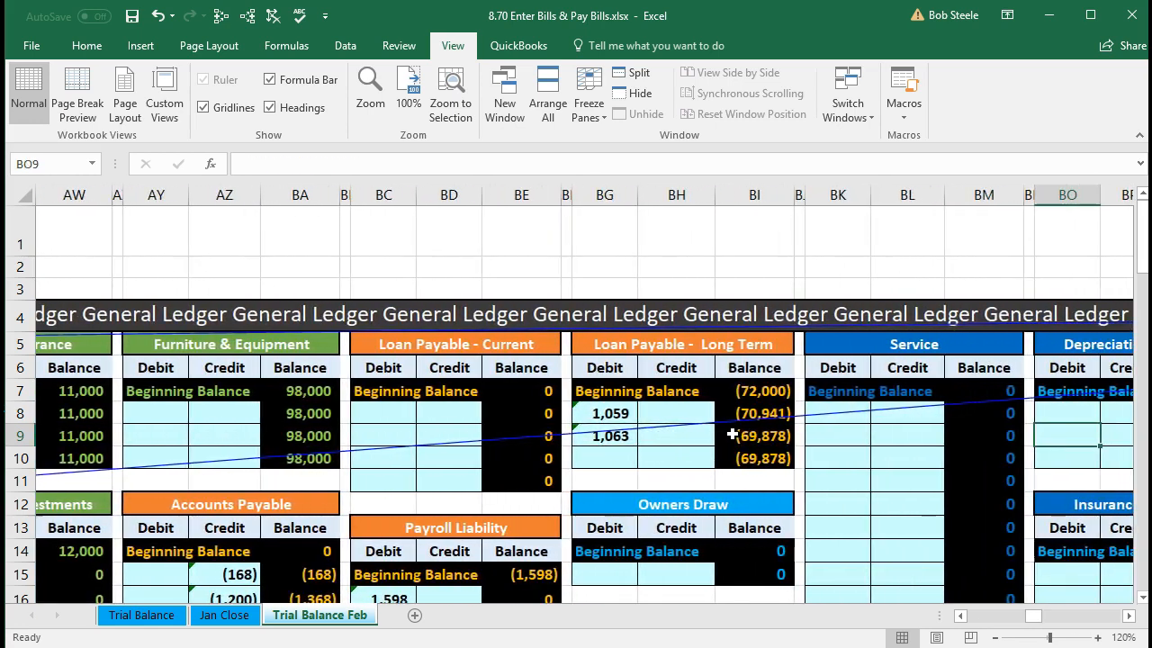
key("Right")
key("Right")
key("Right")
key("Right")
key("Right")
key("Right")
key("Right")
key("Right")
key("Right")
key("Right")
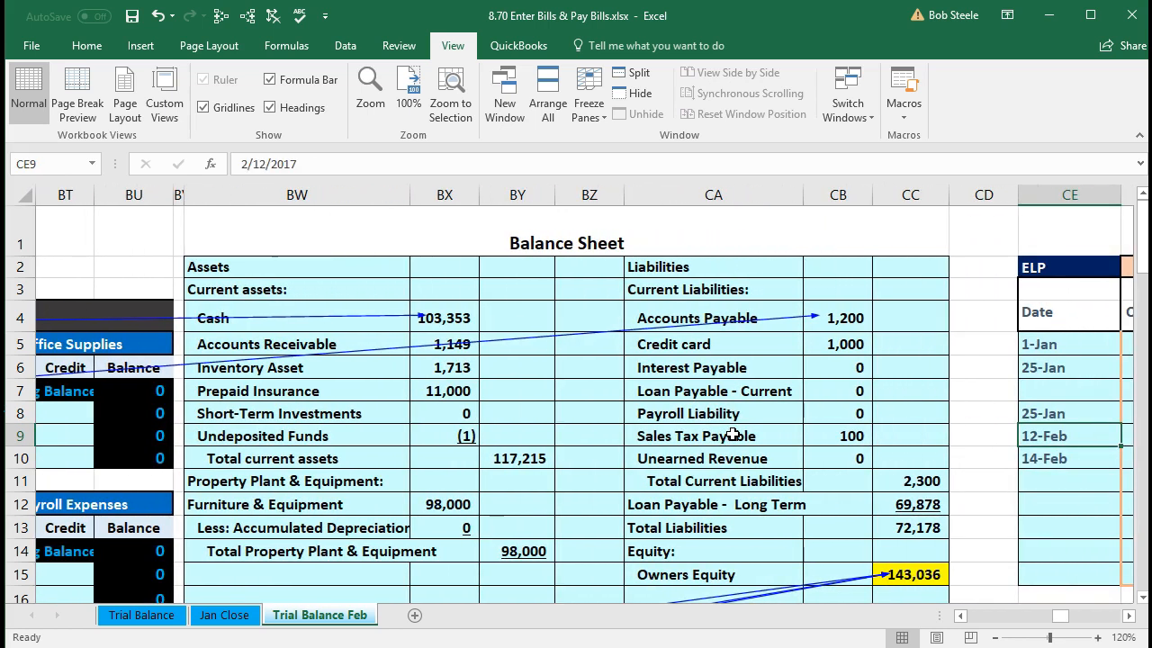
left_click(450, 318)
left_click(849, 317)
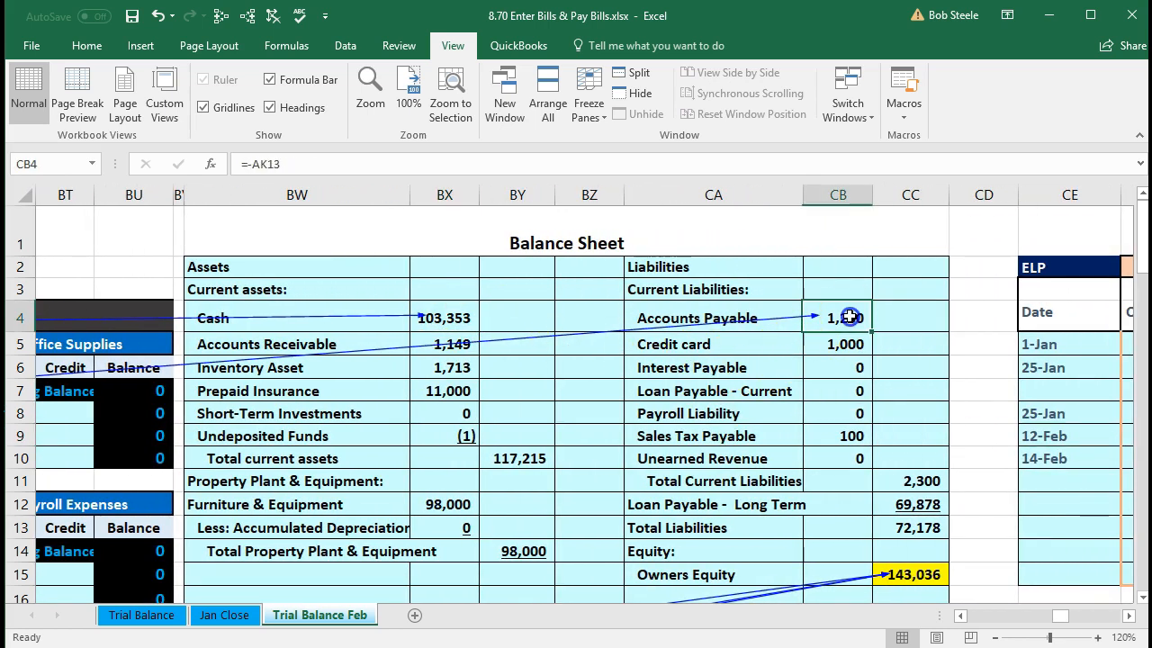
scroll(862, 471, "down", 2)
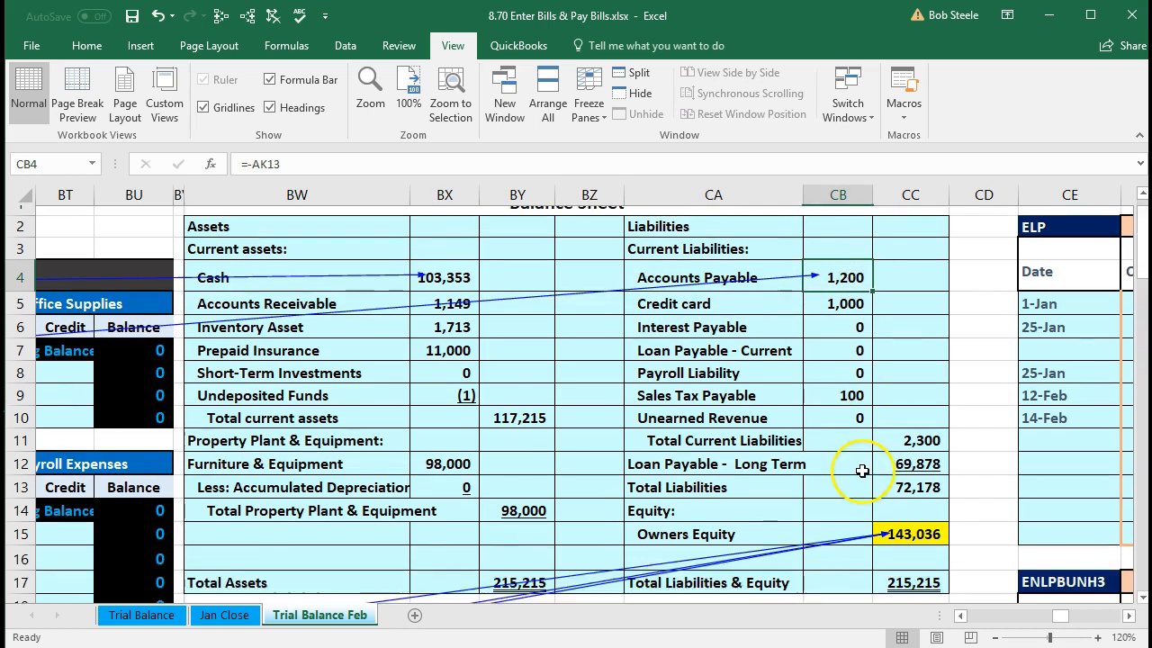
left_click(518, 447)
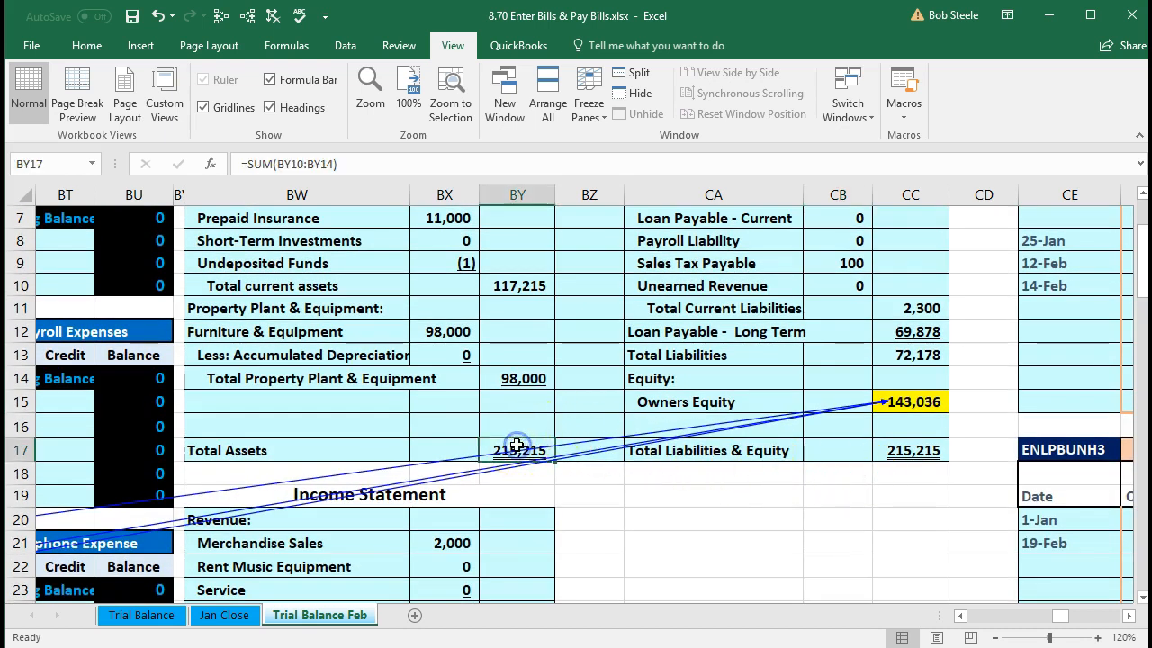
left_click(902, 452)
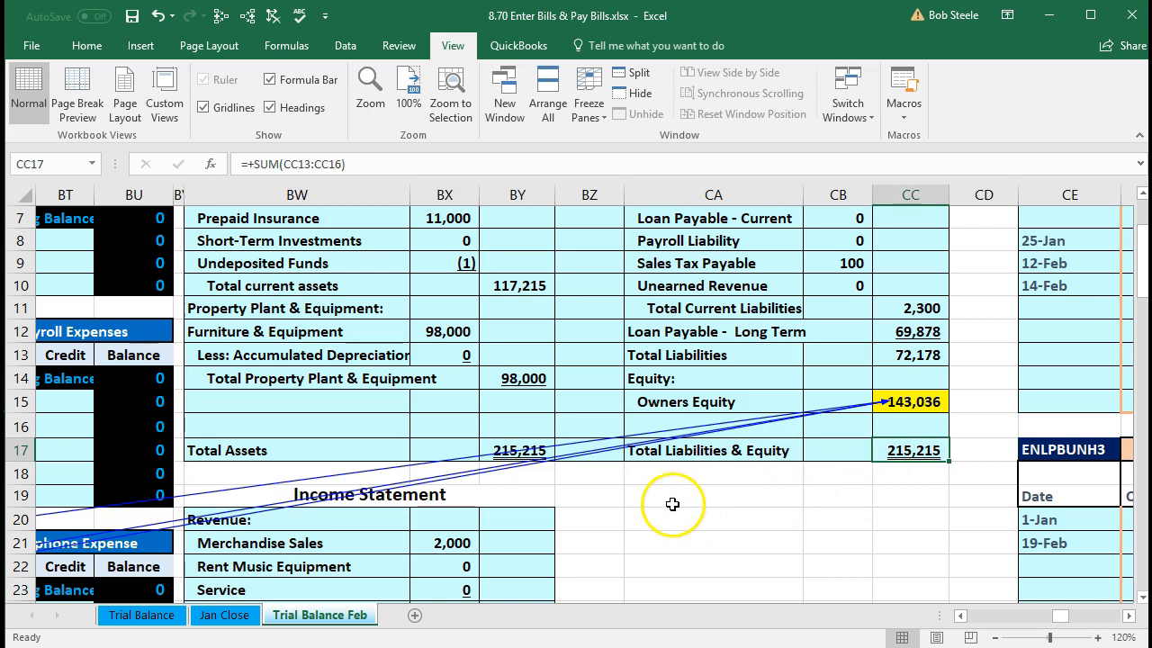
- Check the Internet 180, Telephone 365 and Utilities 648 expense links and the (1,139) Net Income (Loss) formula
scroll(666, 508, "down", 1)
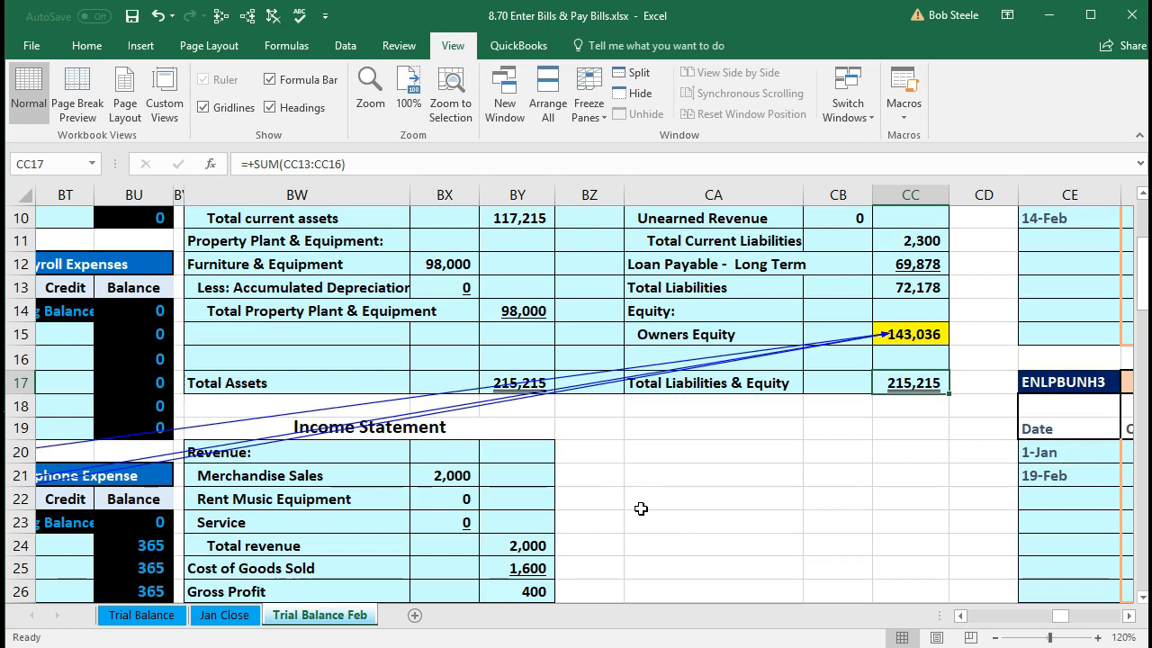
scroll(641, 508, "down", 3)
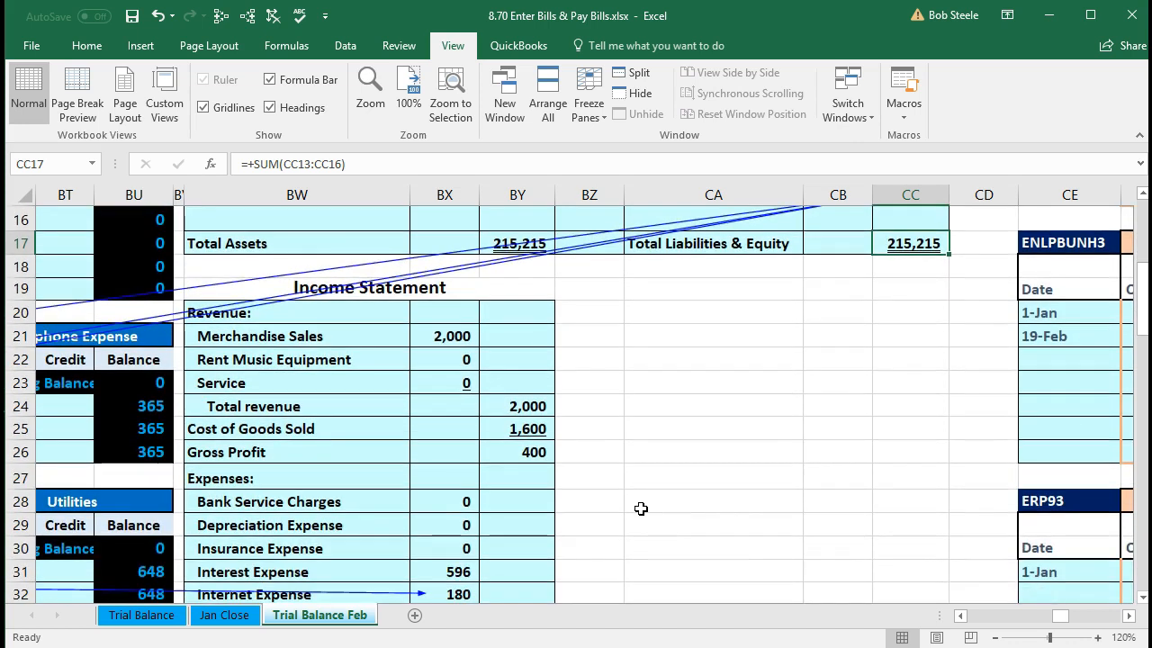
scroll(640, 509, "down", 1)
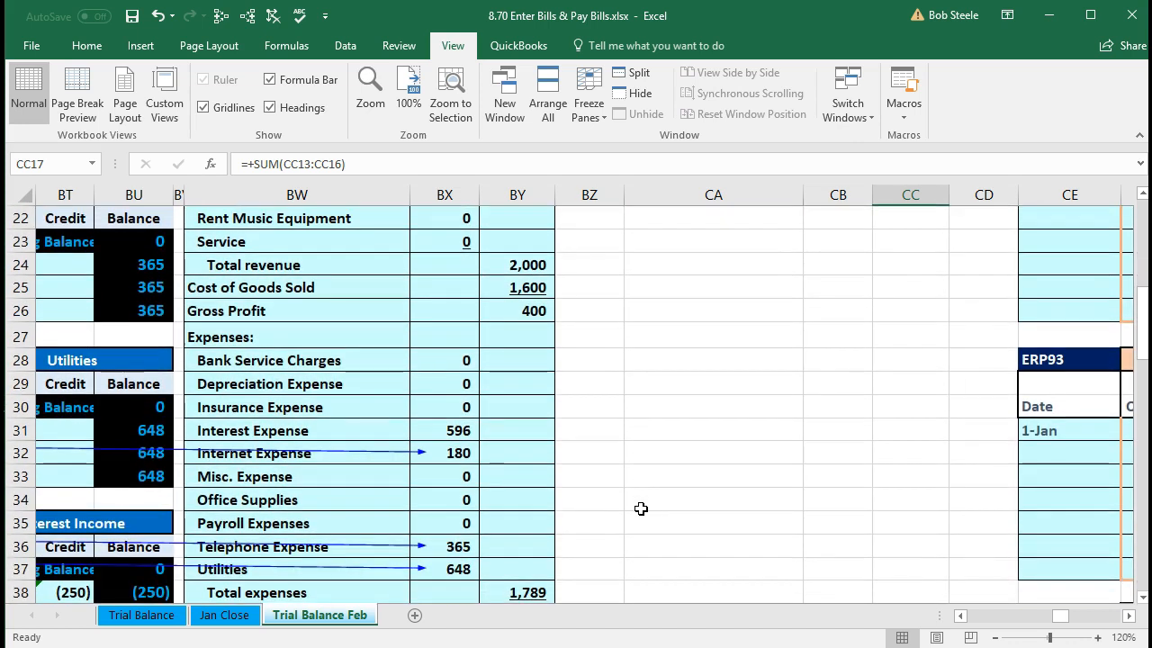
left_click(461, 454)
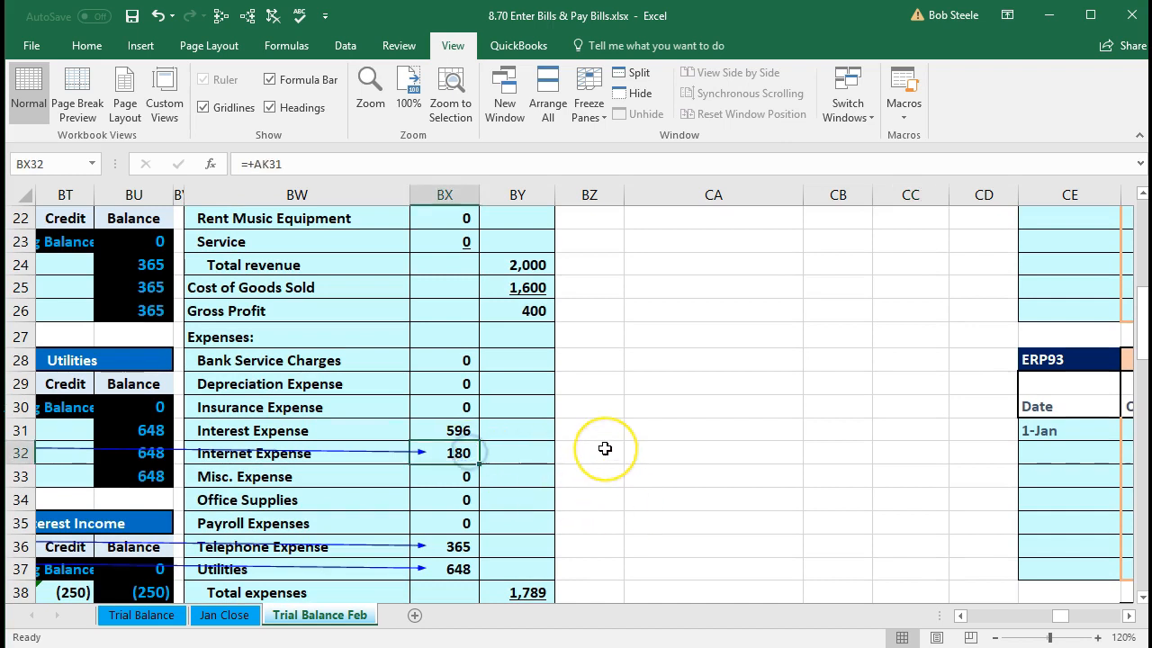
scroll(601, 450, "down", 1)
left_click(463, 477)
left_click(459, 494)
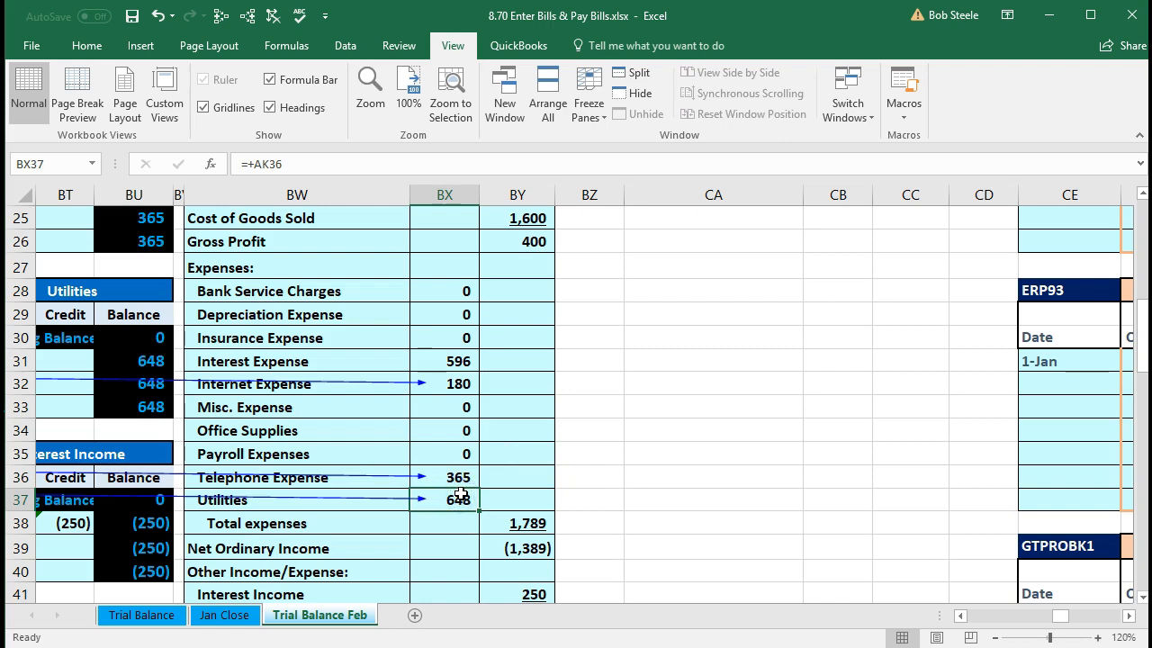
scroll(605, 455, "down", 1)
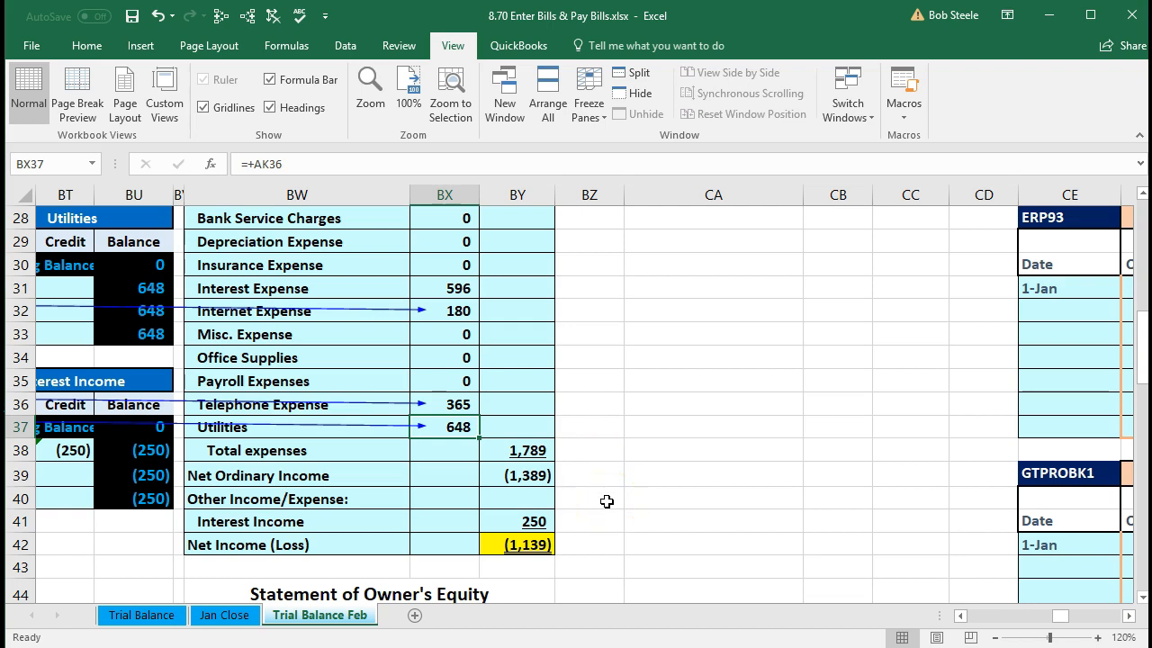
left_click(528, 546)
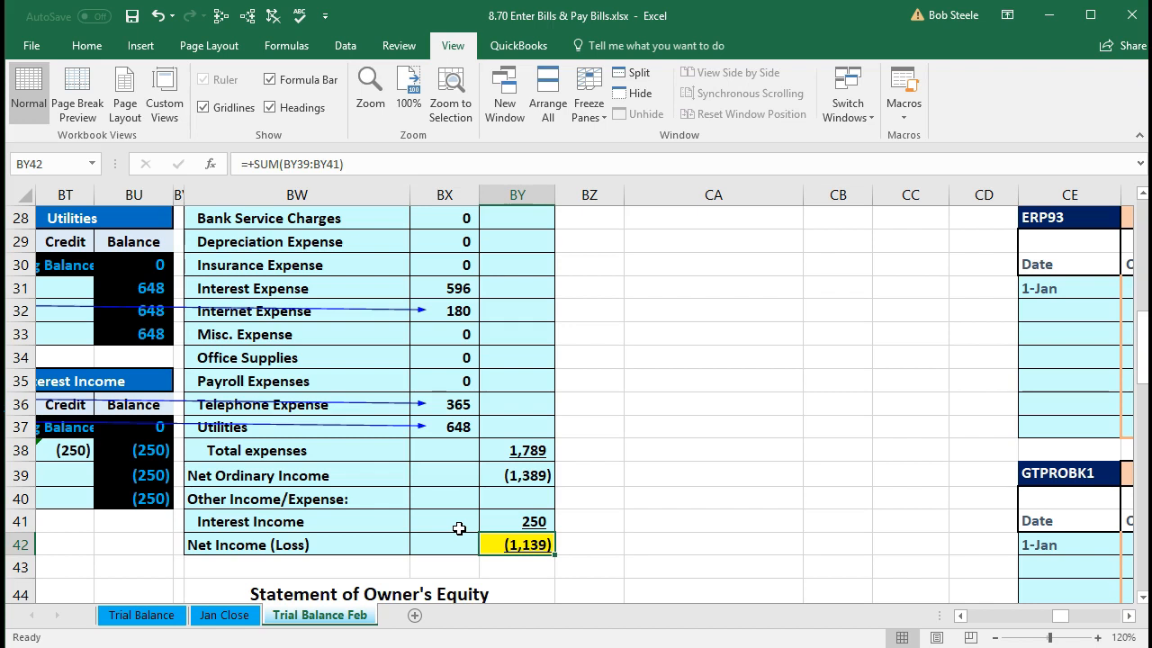
scroll(459, 529, "down", 2)
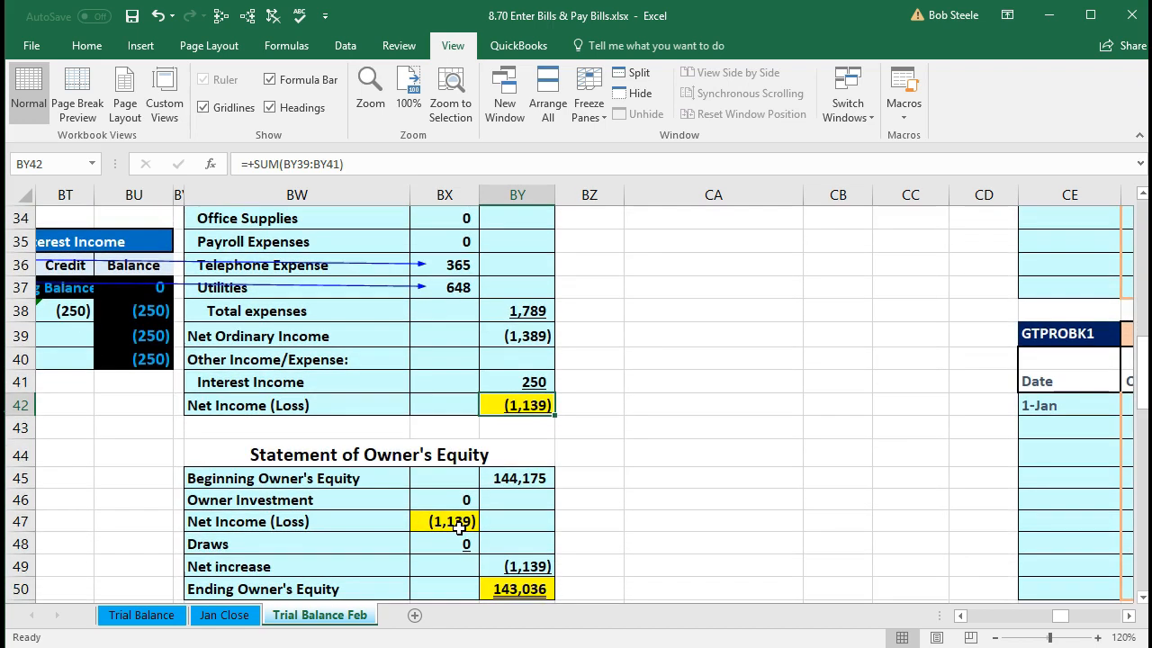
scroll(459, 528, "down", 1)
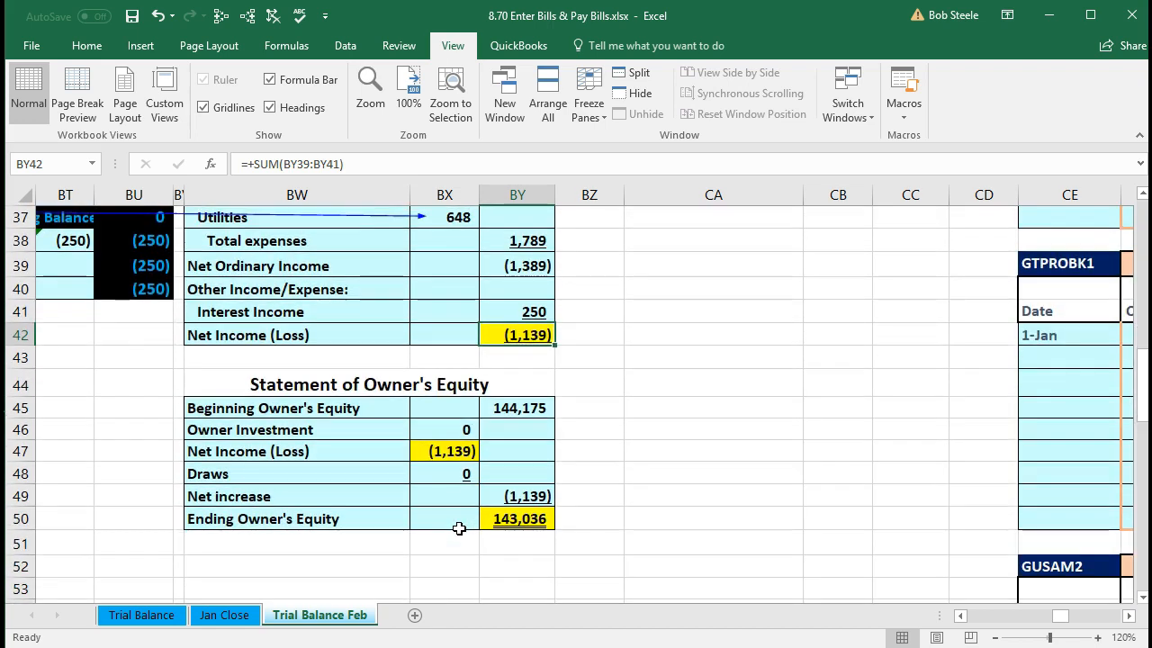
left_click(443, 453)
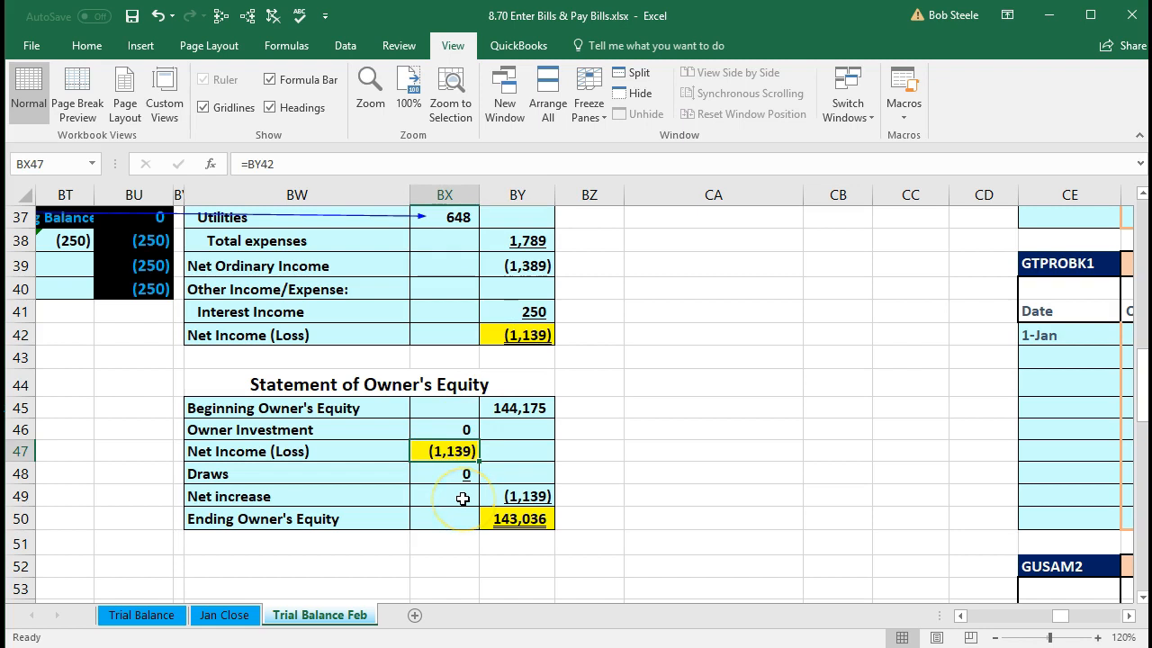
left_click(510, 522)
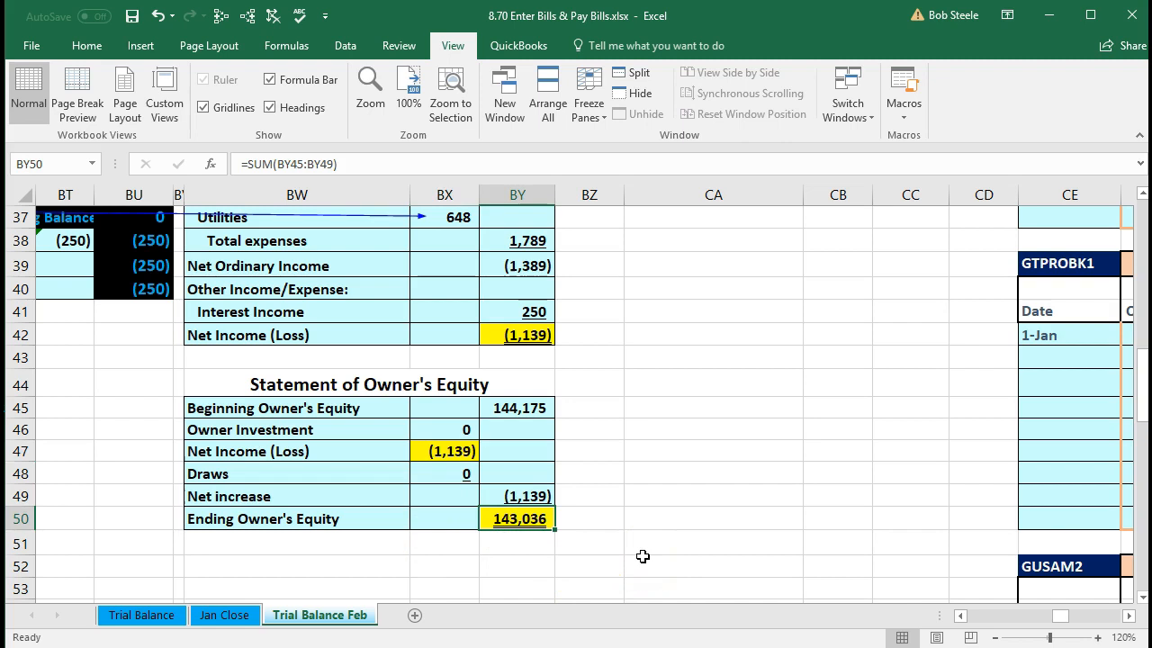
scroll(641, 555, "up", 8)
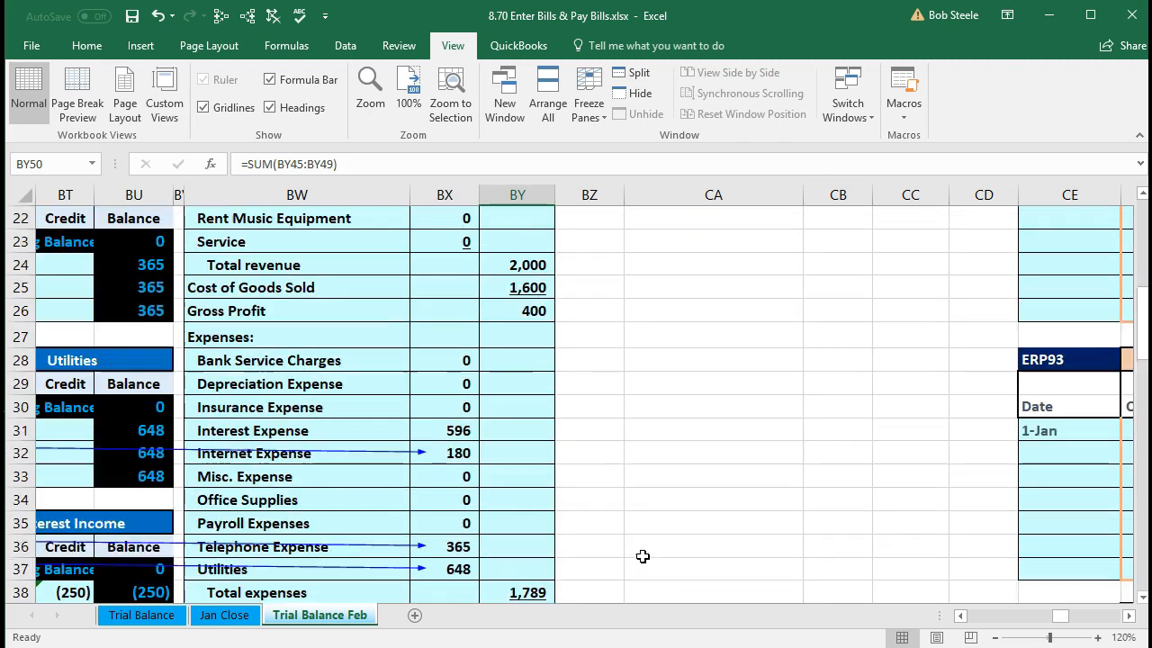
- Confirm the balance sheet Owners Equity formula =-SUM(AK21:AK37) yields 143,036, then select BY13
left_click(914, 265)
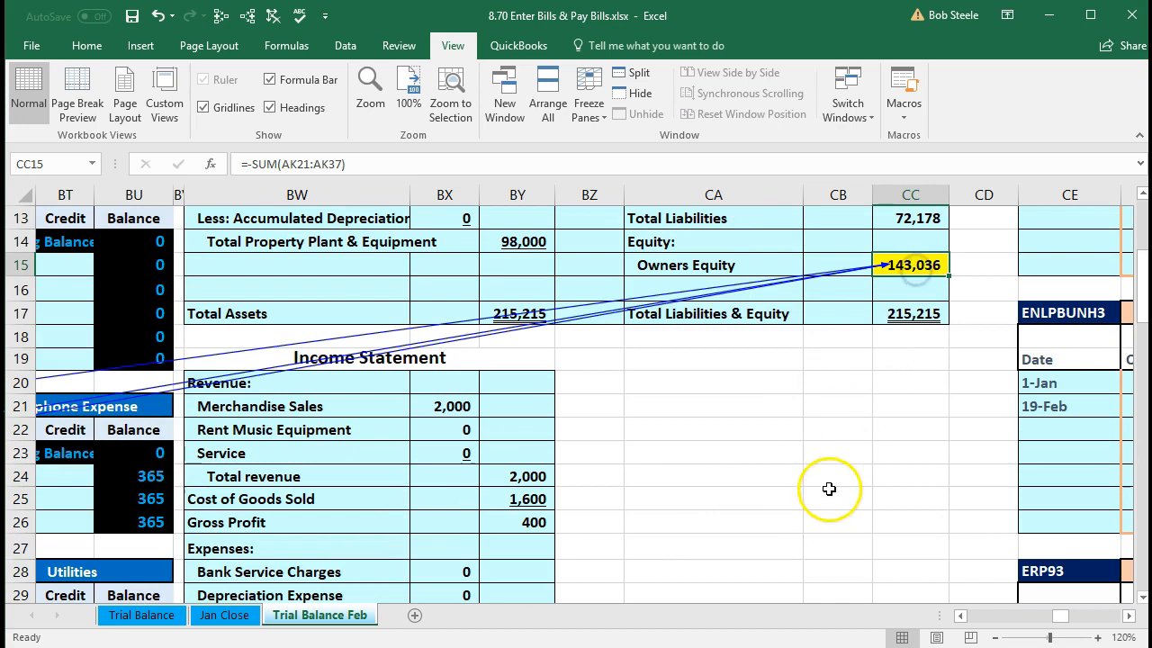
scroll(831, 495, "up", 2)
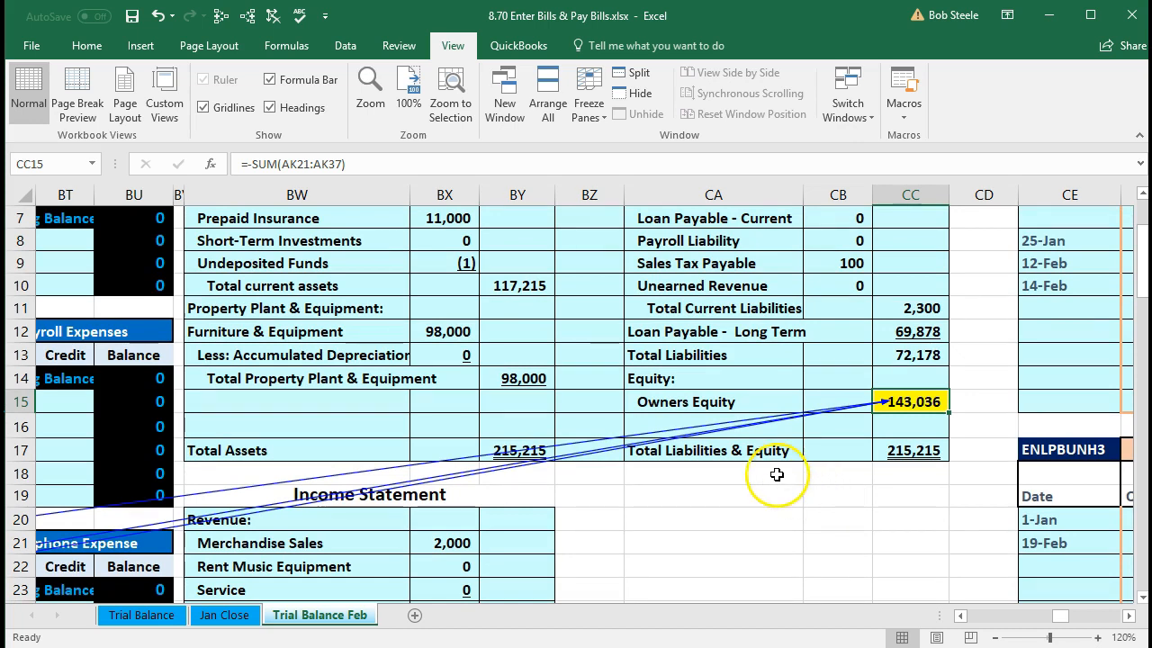
left_click(531, 359)
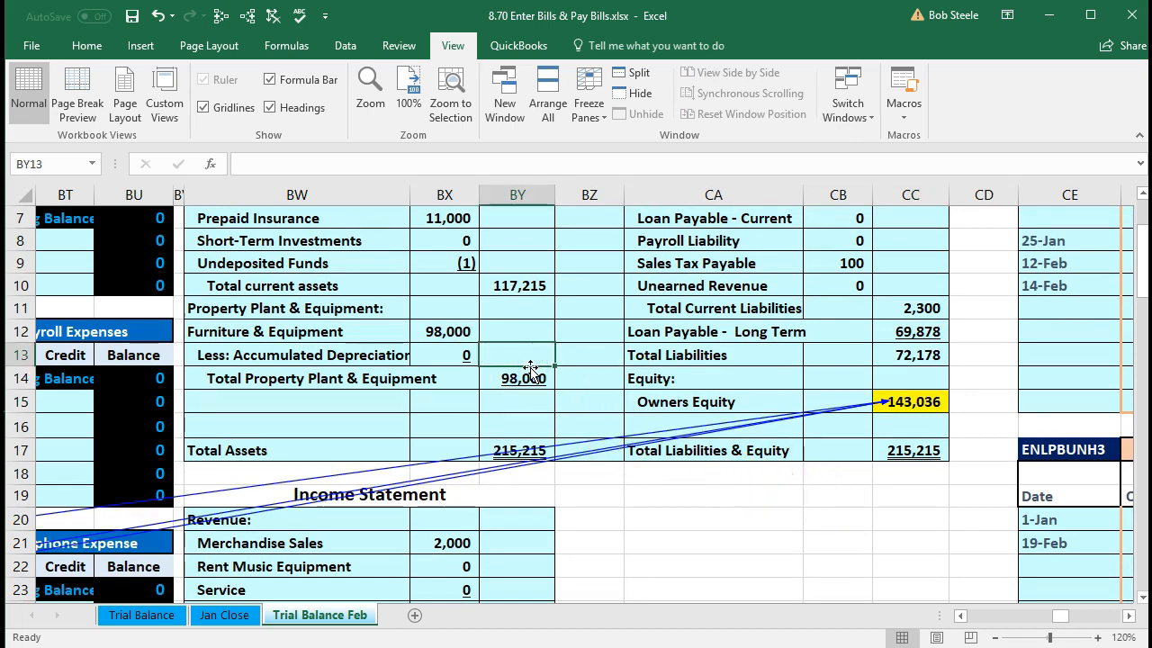